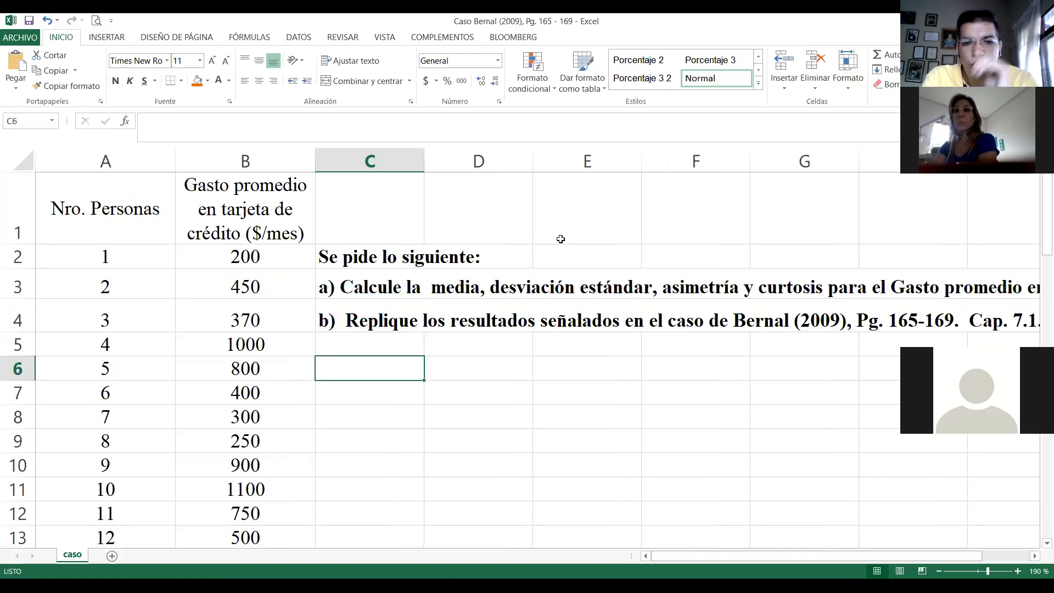
Read exercise requests a) and b) in cells C3 and C4 about the credit card spending data.
{"action": "key", "text": "Up"}
{"action": "key", "text": "Up"}
{"action": "key", "text": "Up"}
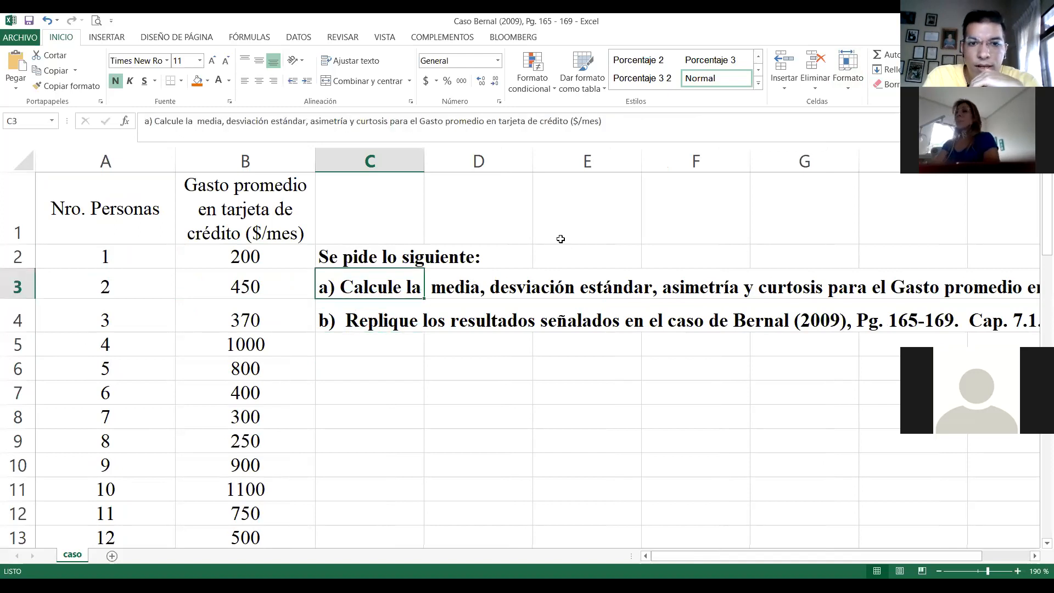
{"action": "key", "text": "Down"}
{"action": "key", "text": "Down"}
{"action": "key", "text": "Up"}
{"action": "key", "text": "Up"}
{"action": "key", "text": "Right"}
{"action": "key", "text": "Right"}
{"action": "key", "text": "Right"}
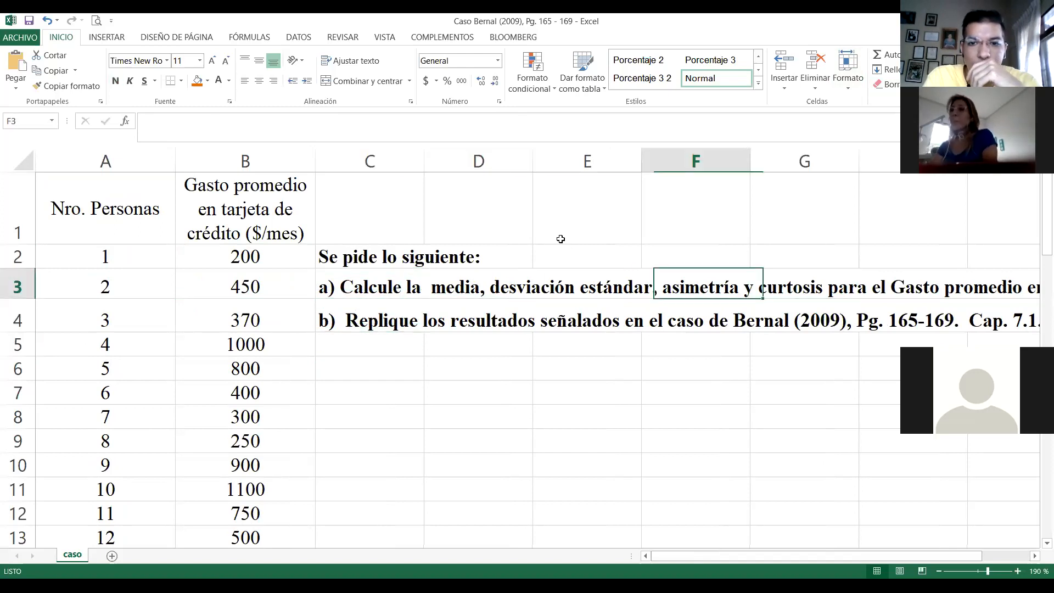
{"action": "key", "text": "Left"}
{"action": "key", "text": "Left"}
{"action": "key", "text": "Left"}
{"action": "key", "text": "Down"}
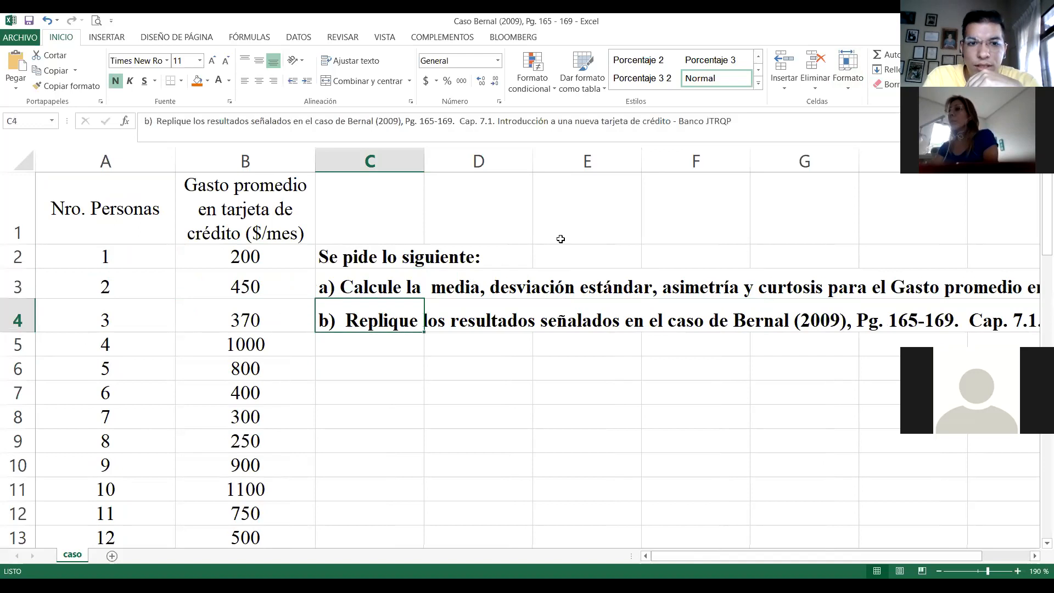
{"action": "key", "text": "Up"}
{"action": "key", "text": "Right"}
{"action": "key", "text": "Right"}
{"action": "key", "text": "Right"}
{"action": "key", "text": "Right"}
{"action": "key", "text": "Right"}
{"action": "key", "text": "Right"}
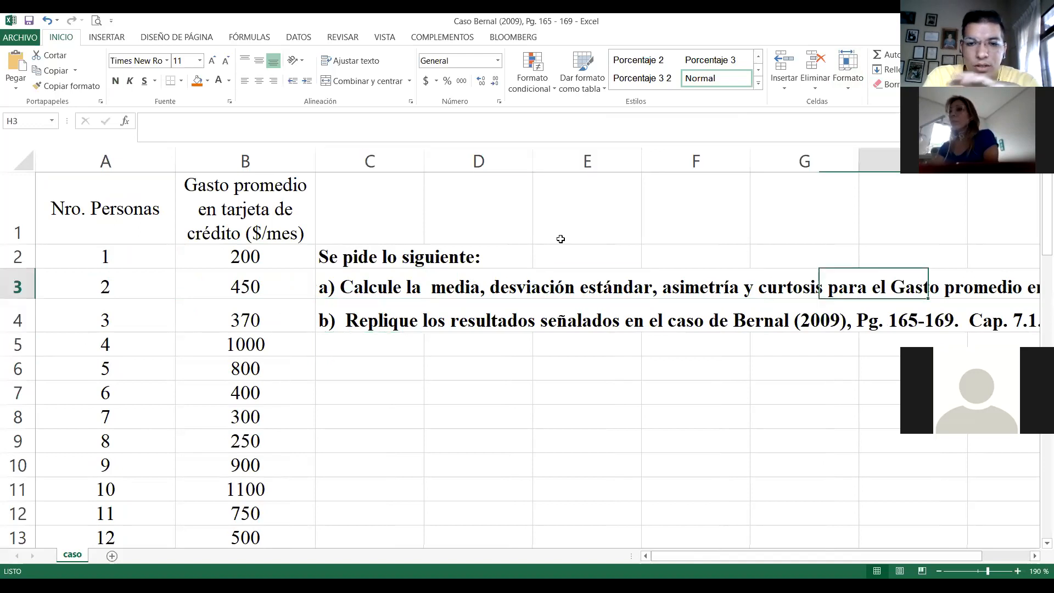
{"action": "key", "text": "Right"}
{"action": "key", "text": "Left"}
{"action": "key", "text": "Left"}
{"action": "key", "text": "Left"}
{"action": "key", "text": "Left"}
{"action": "key", "text": "Left"}
{"action": "key", "text": "Left"}
{"action": "key", "text": "Left"}
{"action": "key", "text": "Left"}
{"action": "key", "text": "Left"}
{"action": "key", "text": "Right"}
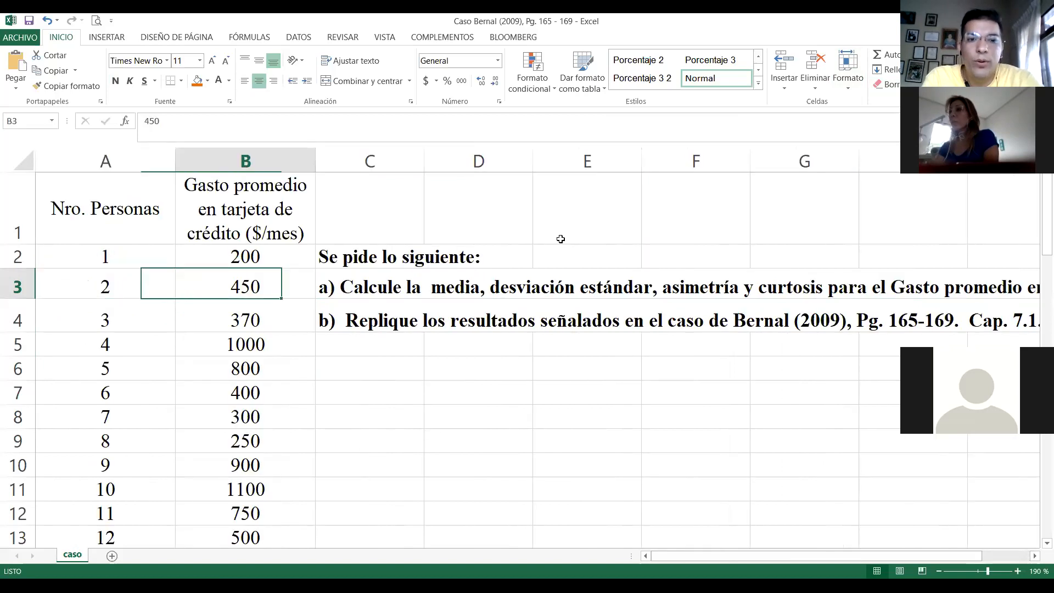
{"action": "key", "text": "Right"}
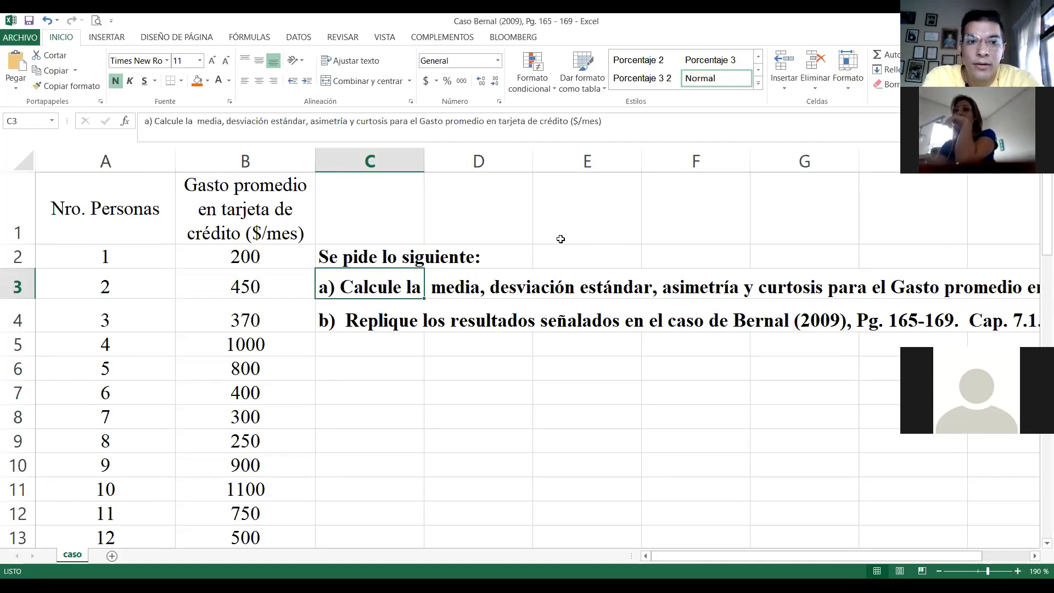
Enter the heading "Cuatro momentos estadísticos" in cell C6.
{"action": "key", "text": "Down"}
{"action": "key", "text": "Down"}
{"action": "key", "text": "Down"}
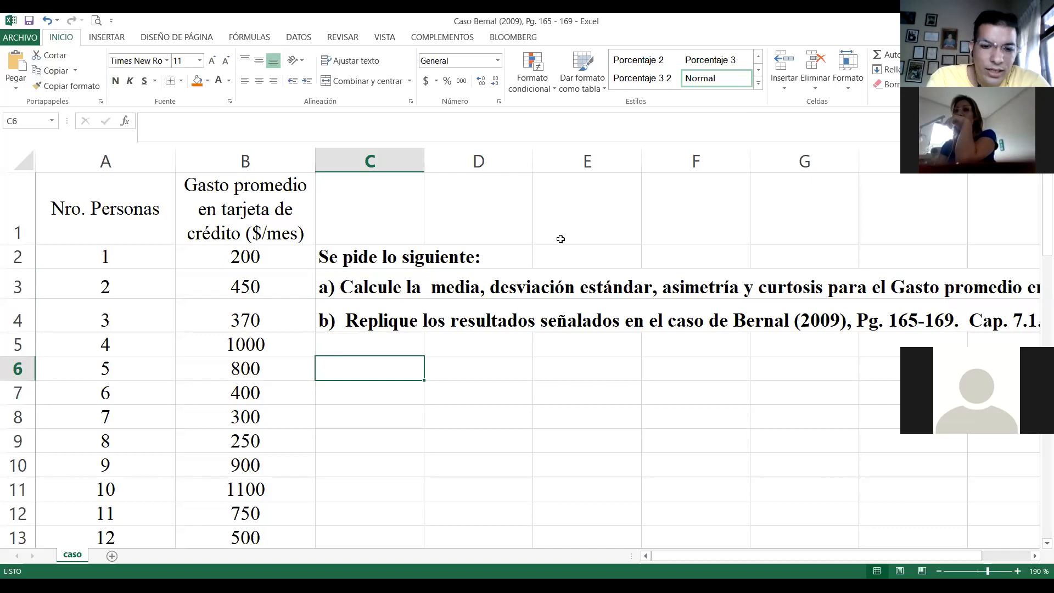
{"action": "type", "text": "Cuatro"}
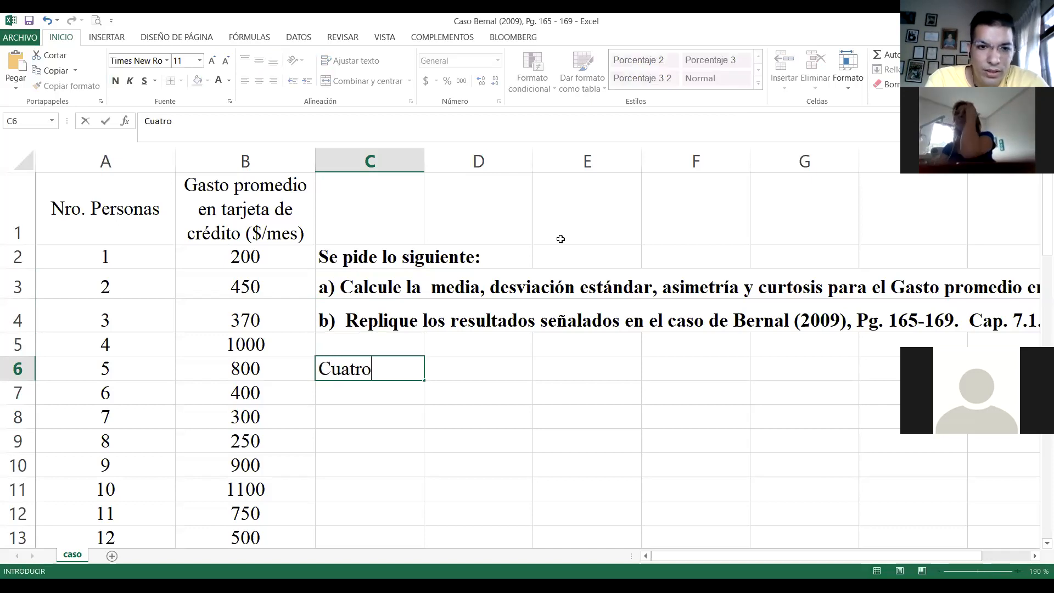
{"action": "type", "text": " momen"}
{"action": "key", "text": "BackSpace"}
{"action": "key", "text": "BackSpace"}
{"action": "type", "text": "omentos e"}
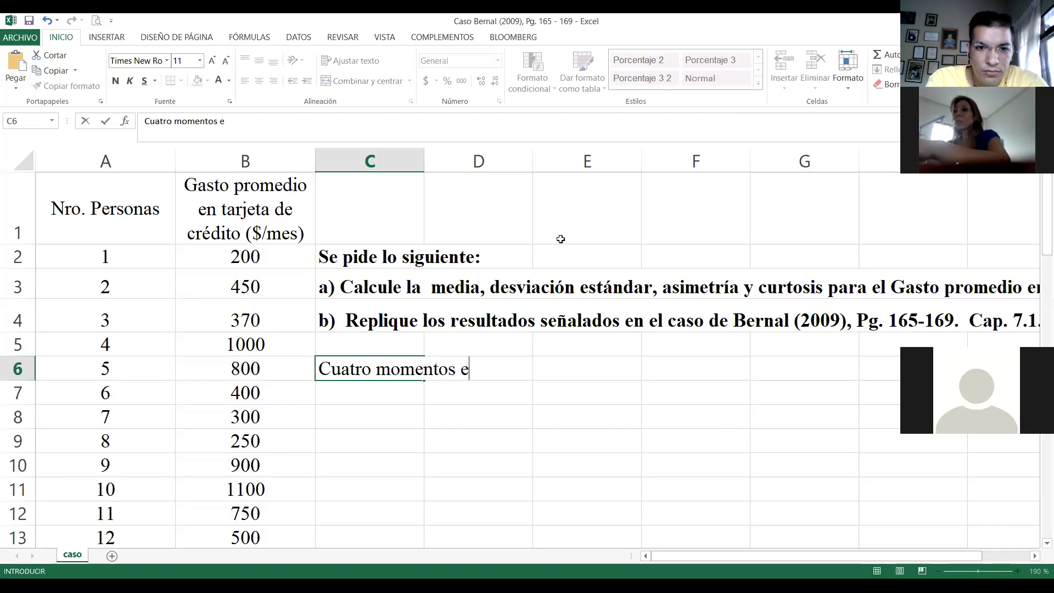
{"action": "type", "text": "stadísticos"}
{"action": "key", "text": "Return"}
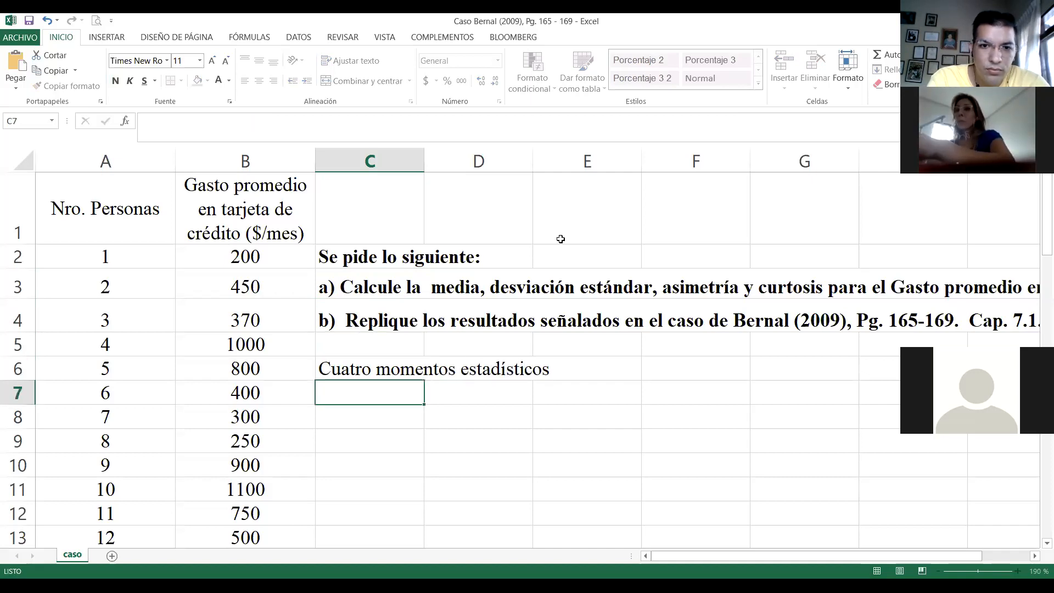
Format the heading in C6 as bold italic with a dark red theme font colour.
{"action": "key", "text": "Up"}
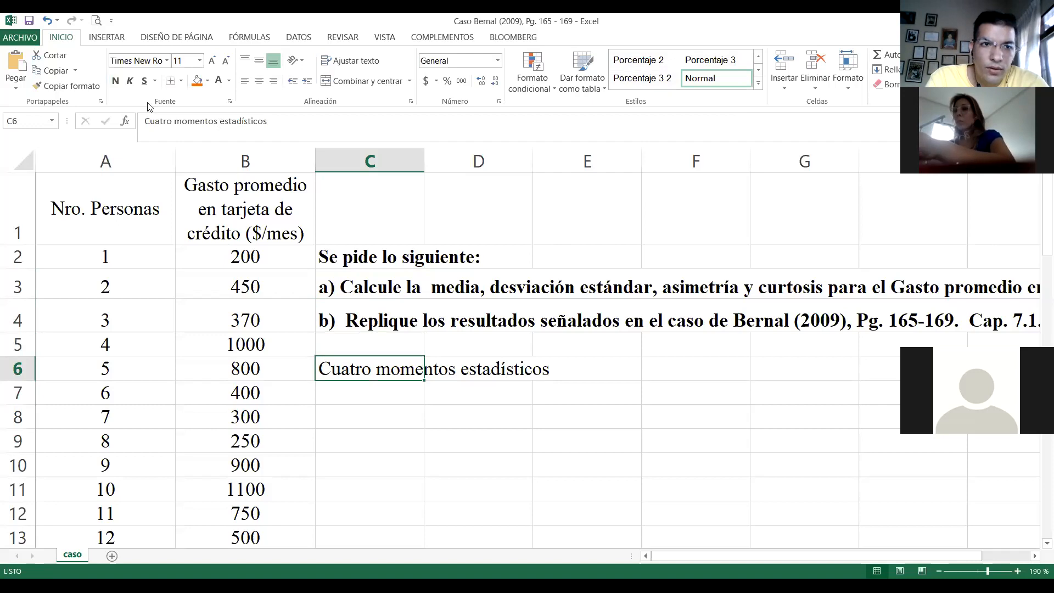
{"action": "left_click", "coordinate": [115, 81]}
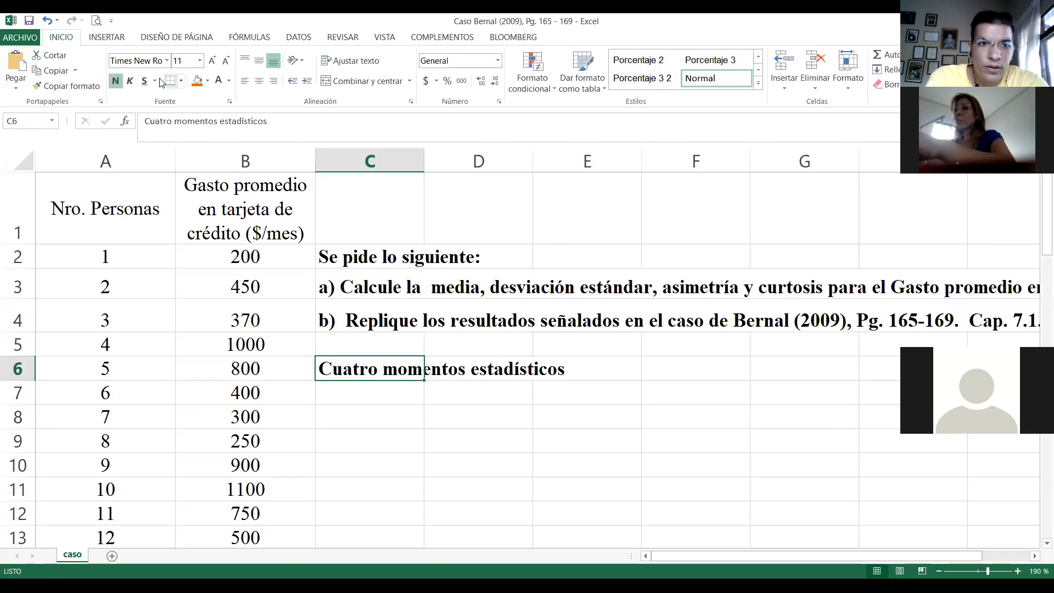
{"action": "left_click", "coordinate": [130, 81]}
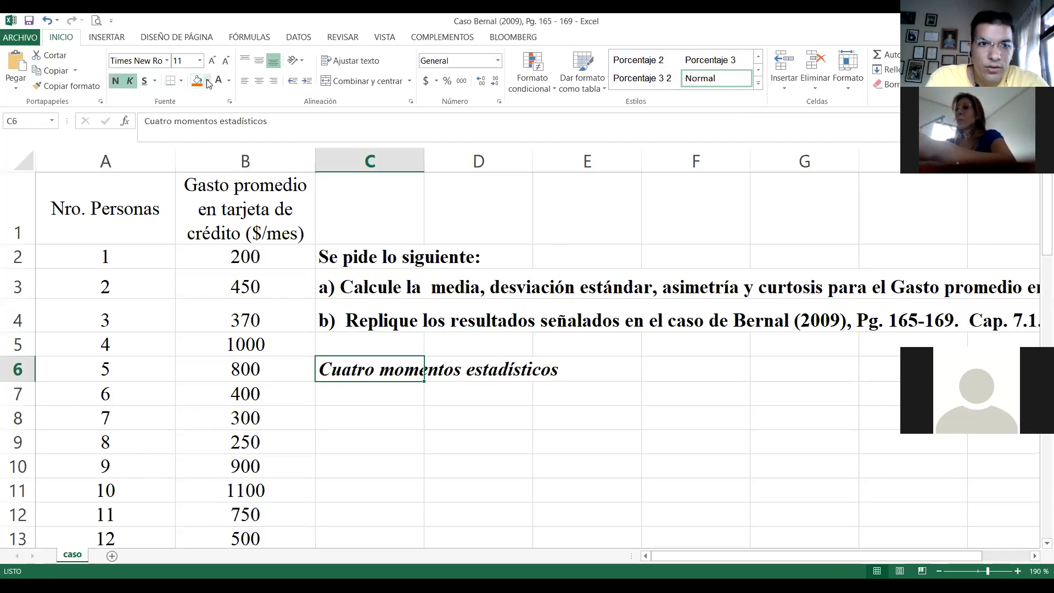
{"action": "left_click", "coordinate": [209, 82]}
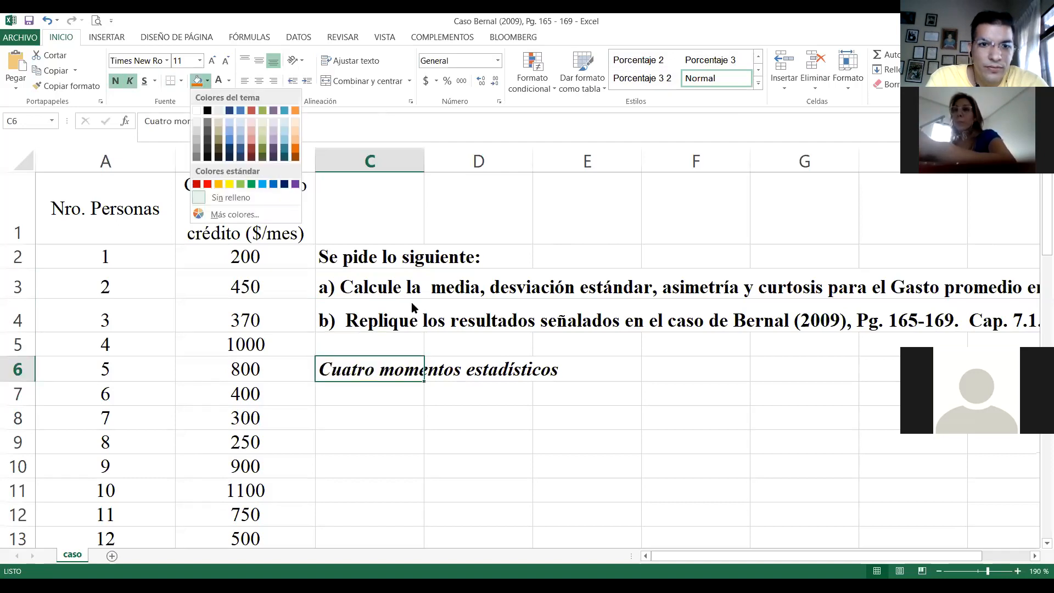
{"action": "left_click", "coordinate": [384, 332]}
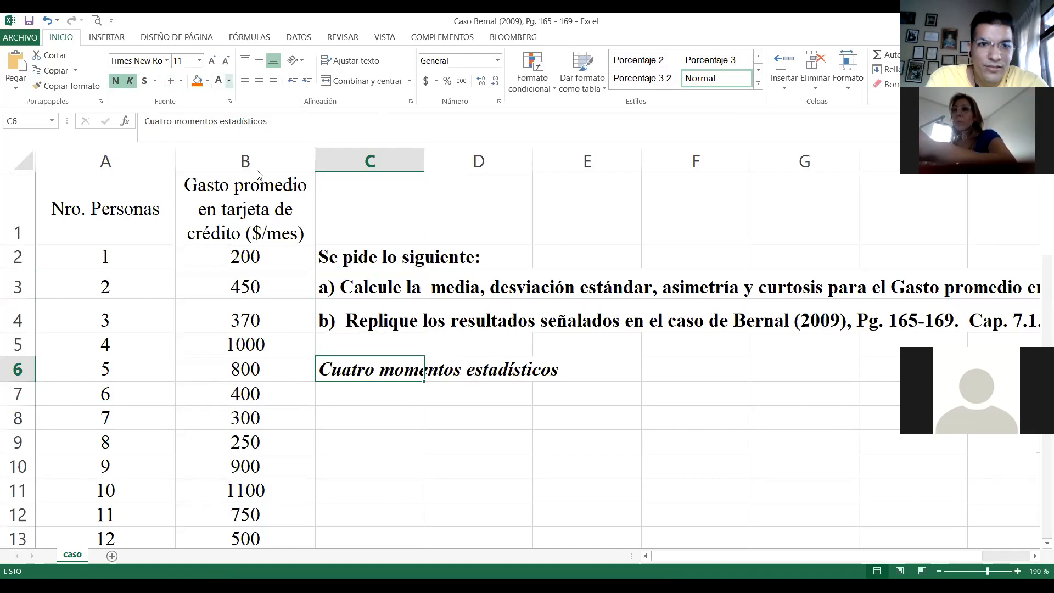
{"action": "left_click", "coordinate": [230, 83]}
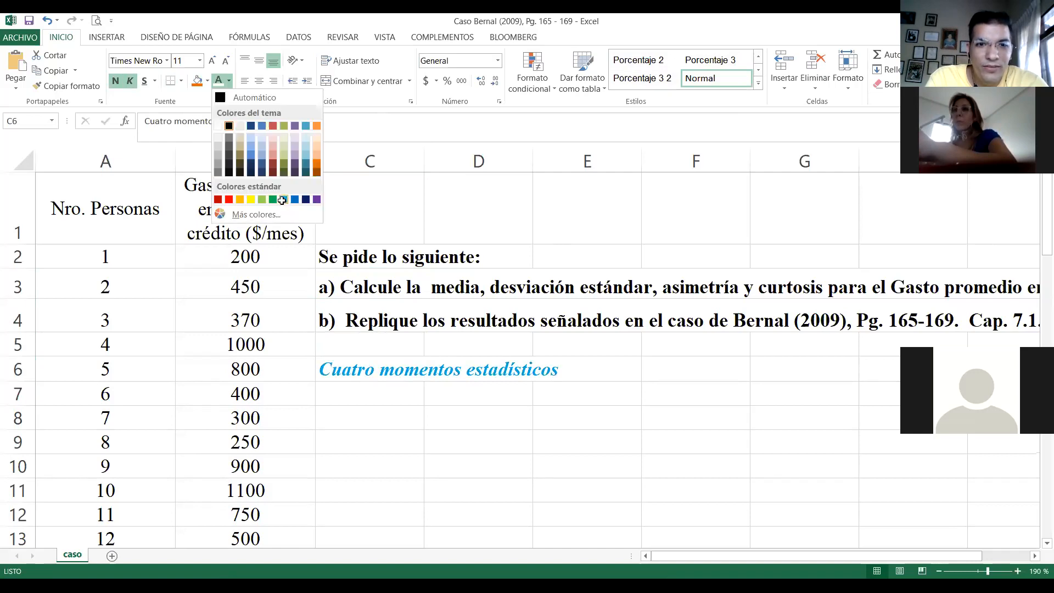
{"action": "left_click", "coordinate": [284, 200]}
{"action": "left_click", "coordinate": [230, 83]}
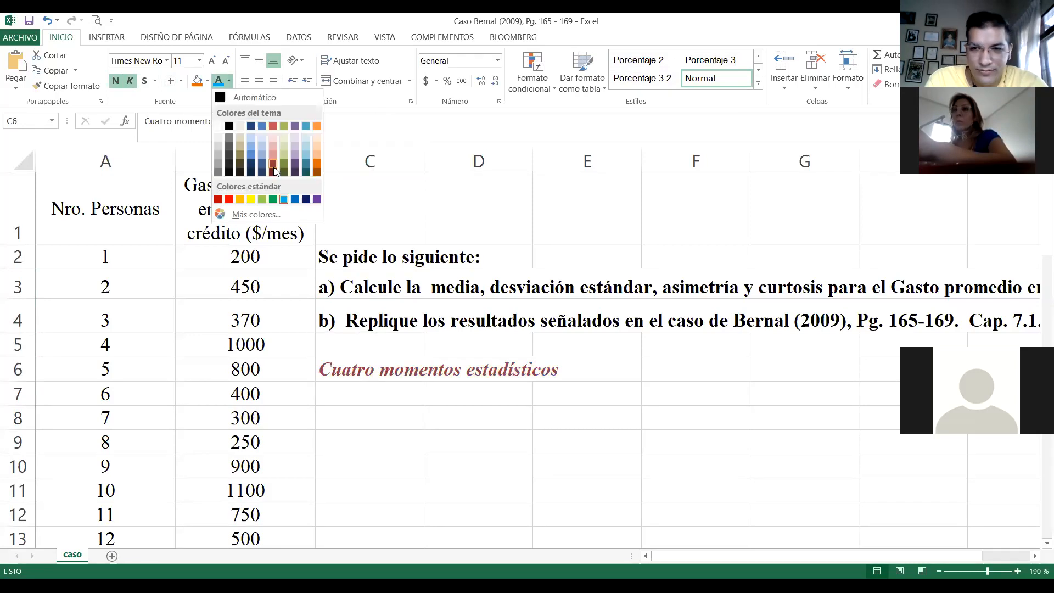
{"action": "left_click", "coordinate": [274, 171]}
Enter the subheading "Momento 1: Tendencia central" in cell C7.
{"action": "key", "text": "Down"}
{"action": "key", "text": "Down"}
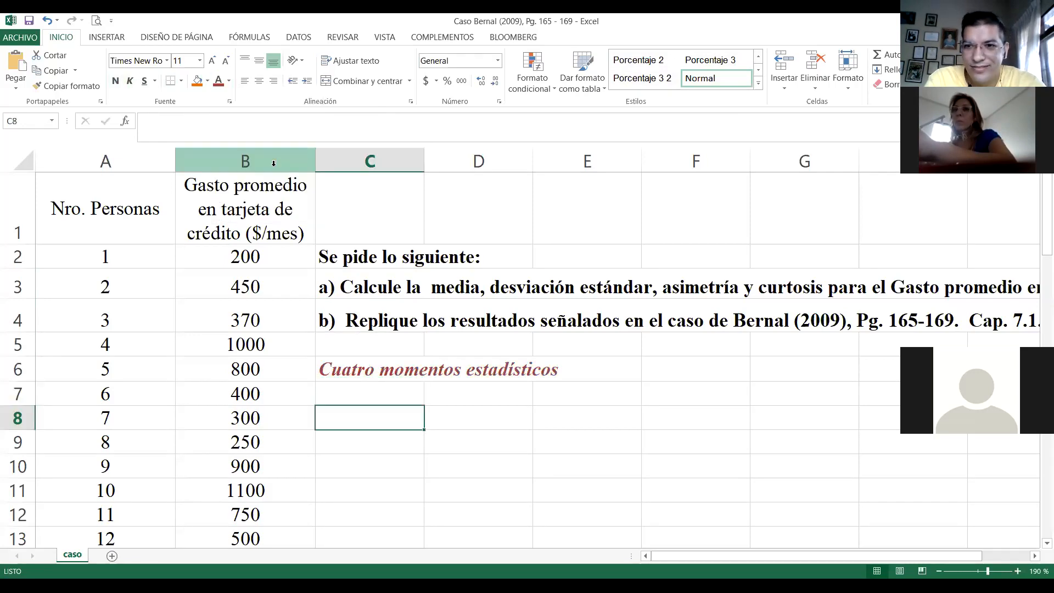
{"action": "key", "text": "Down"}
{"action": "key", "text": "Up"}
{"action": "key", "text": "Up"}
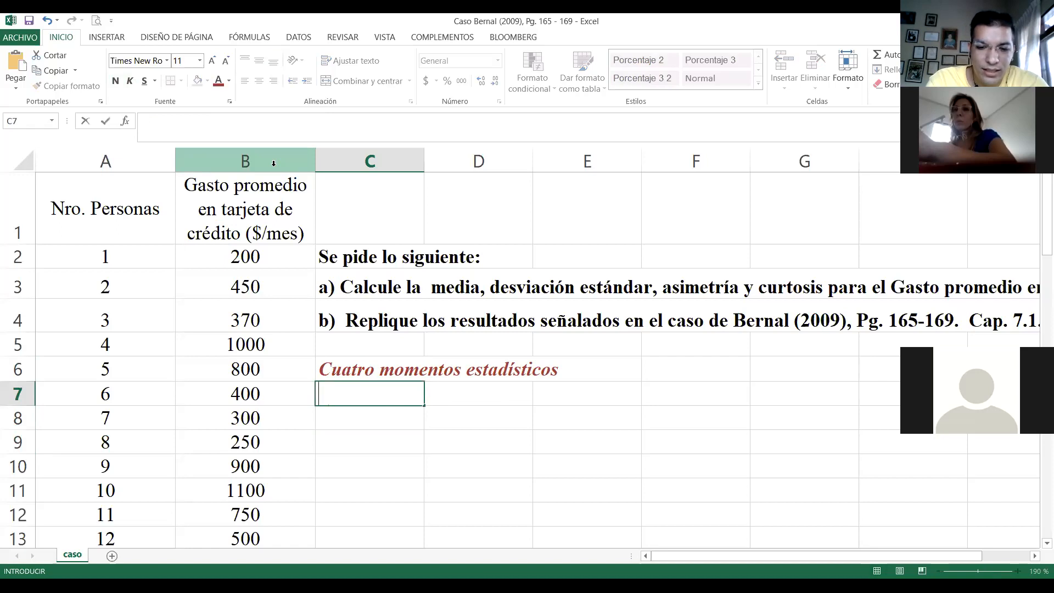
{"action": "type", "text": "Momento "}
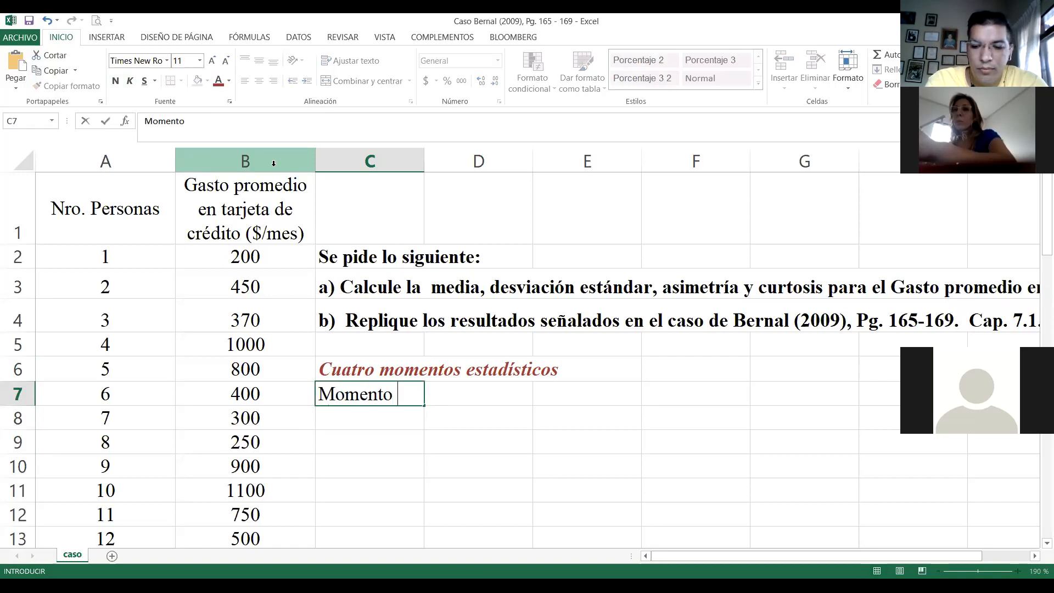
{"action": "type", "text": "1:  "}
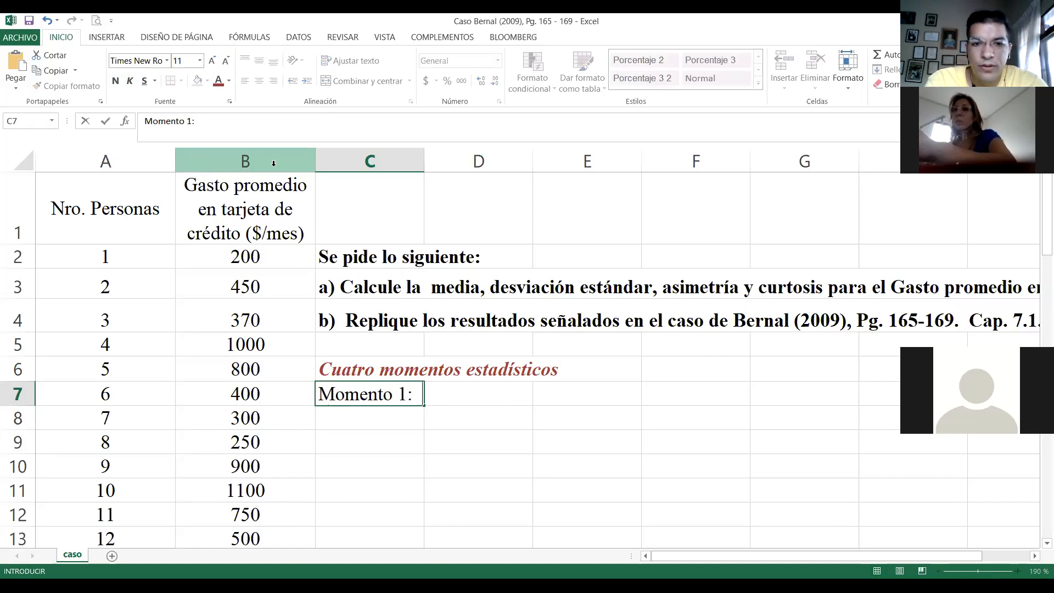
{"action": "type", "text": "Tendencia central"}
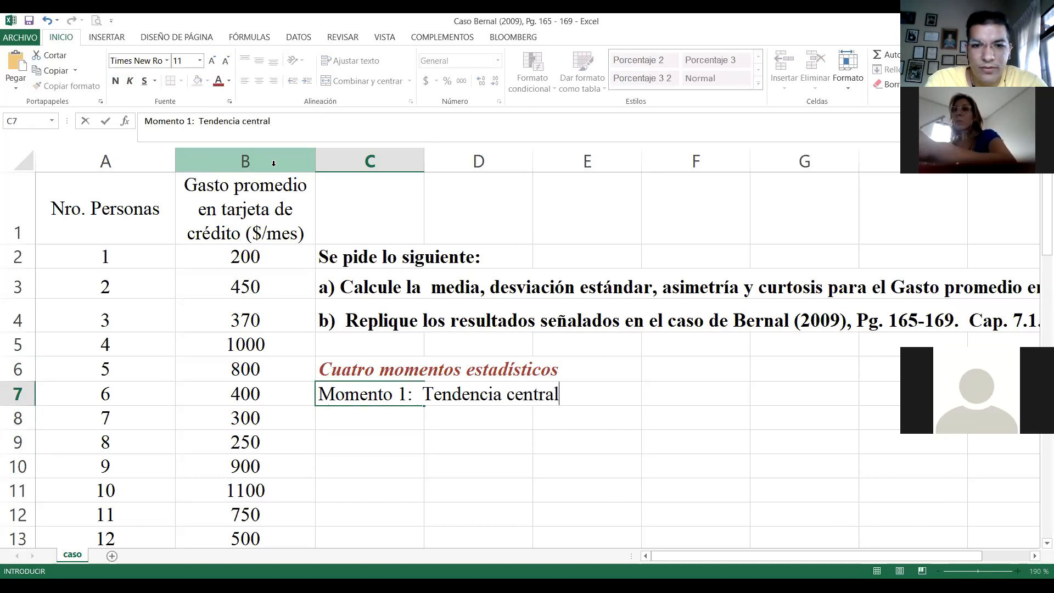
{"action": "key", "text": "Return"}
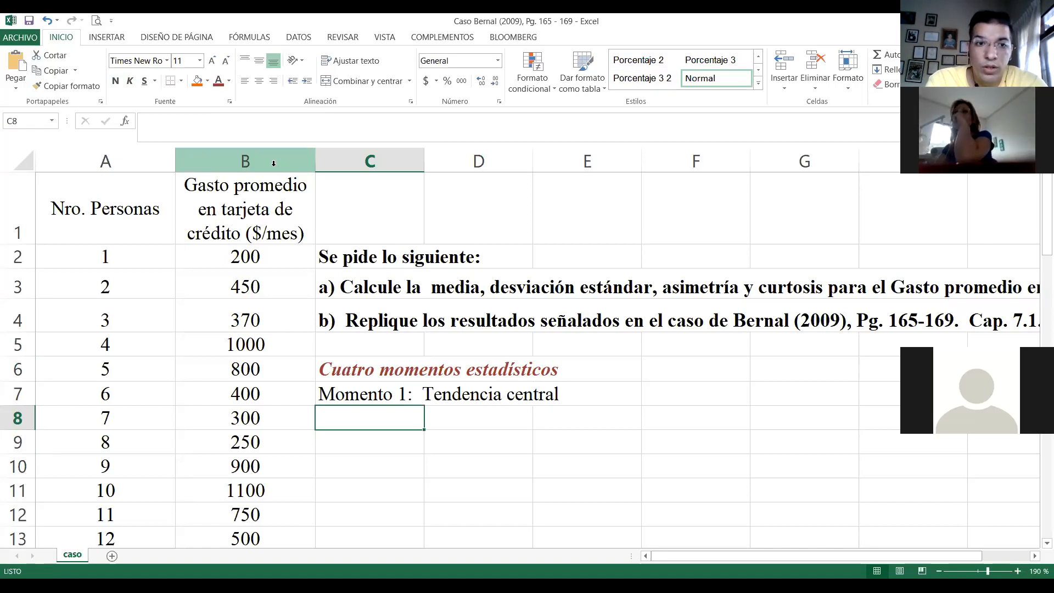
Enter the label "Media (promedio)" in cell C8 beneath the Momento 1 subheading.
{"action": "type", "text": "M"}
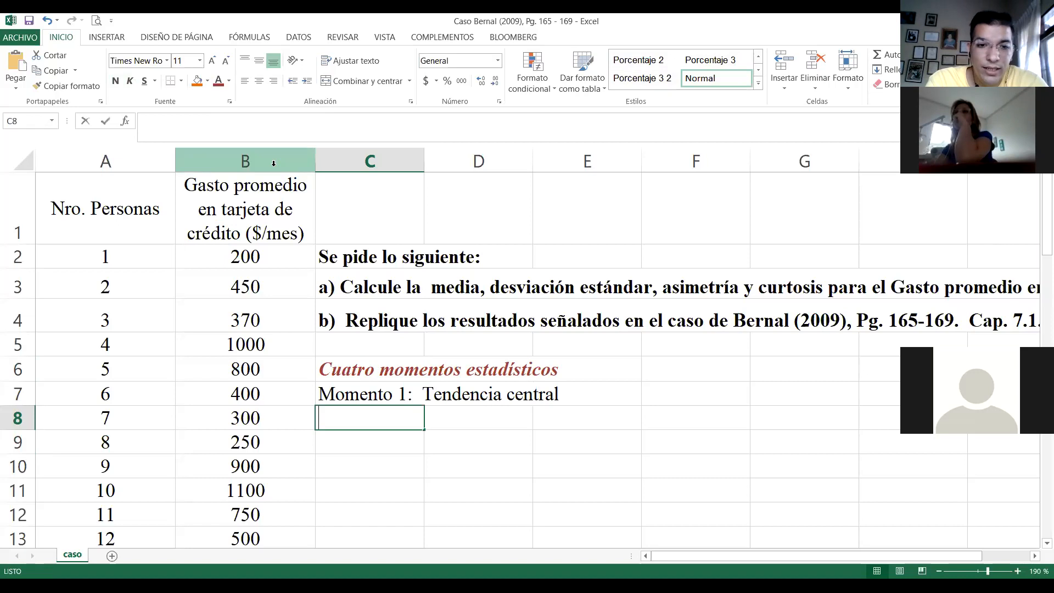
{"action": "key", "text": "BackSpace"}
{"action": "key", "text": "BackSpace"}
{"action": "type", "text": "Media ("}
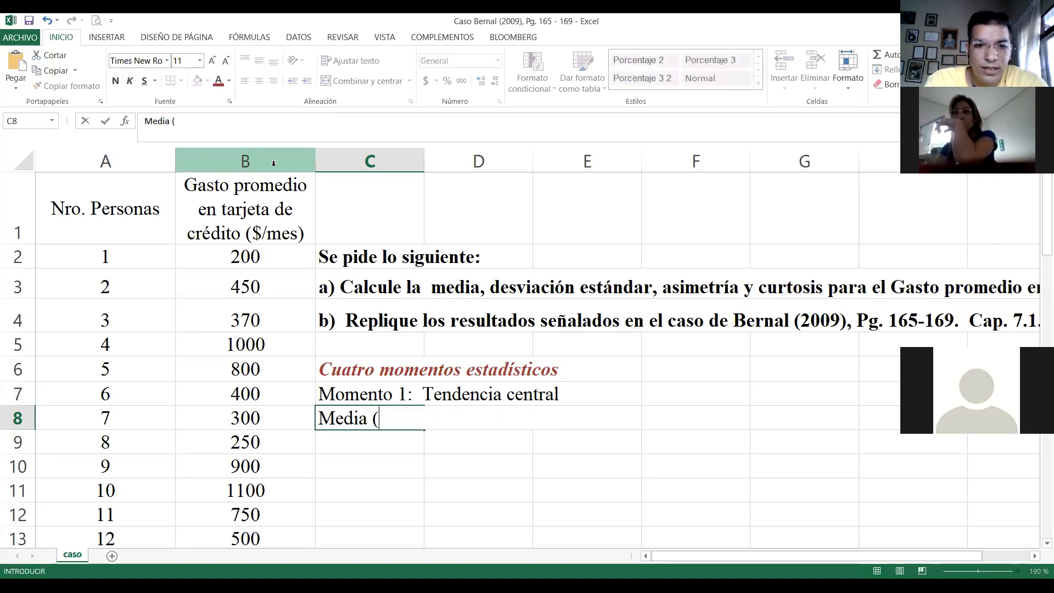
{"action": "type", "text": "promedio)"}
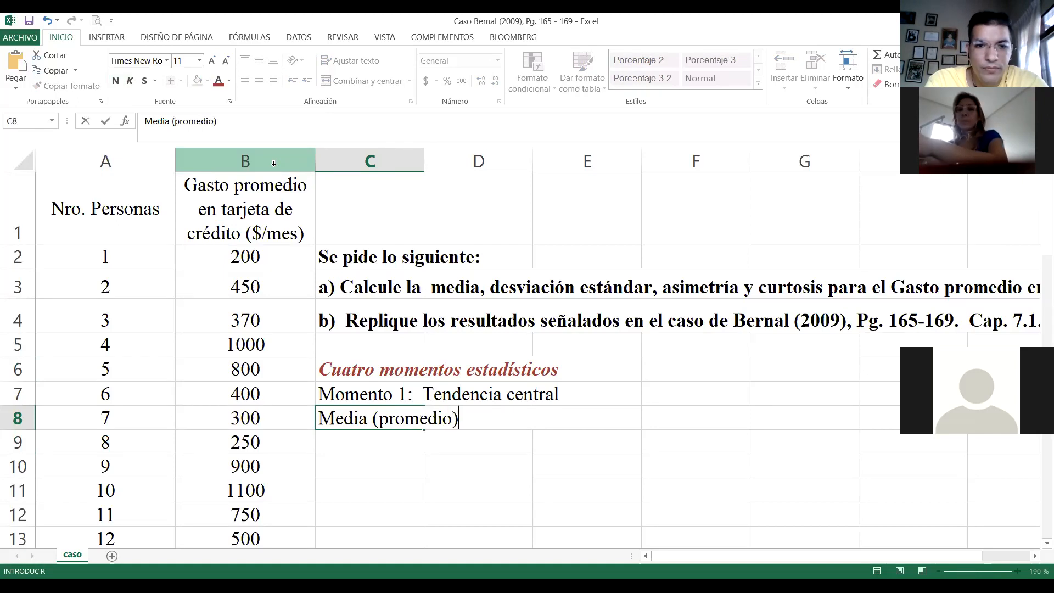
{"action": "key", "text": "Return"}
Make the Momento 1 subheading in cell C7 bold.
{"action": "key", "text": "Up"}
{"action": "key", "text": "Up"}
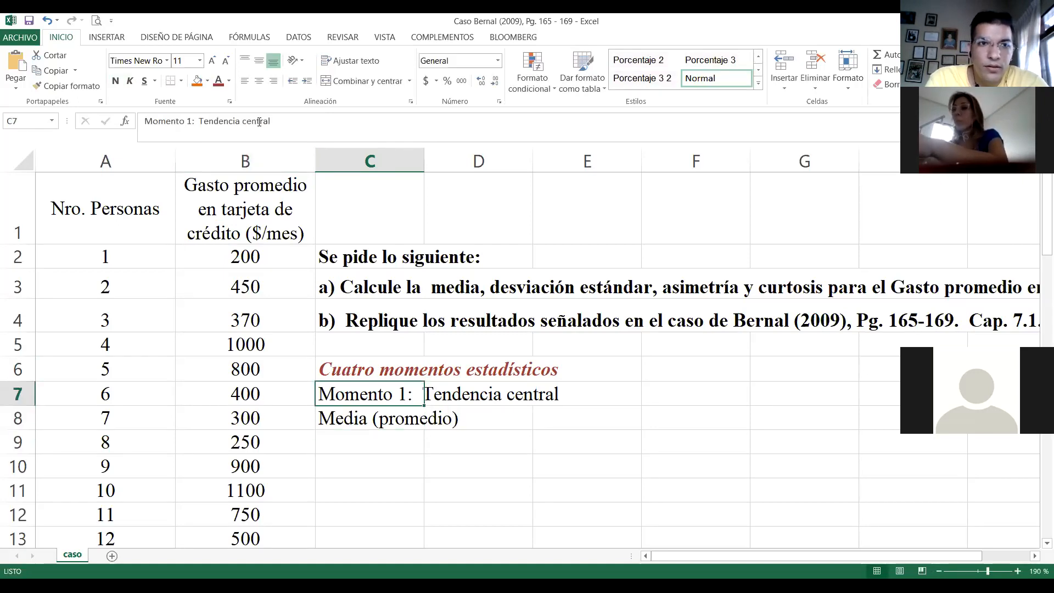
{"action": "left_click", "coordinate": [115, 81]}
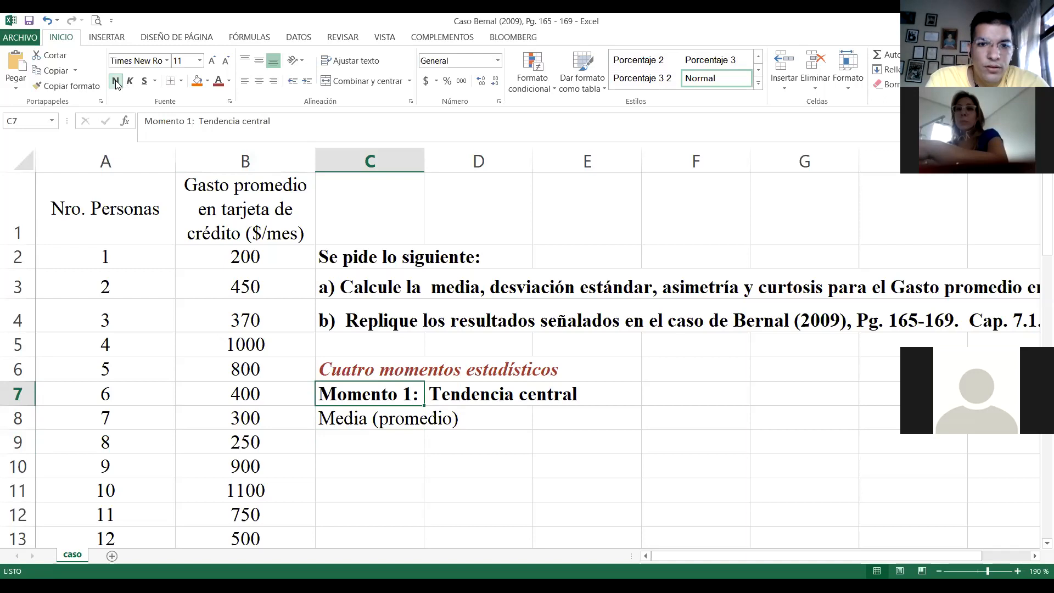
Enter the label "Mediana" in cell C9 beneath the Media (promedio) label.
{"action": "key", "text": "Down"}
{"action": "key", "text": "Down"}
{"action": "key", "text": "Down"}
{"action": "key", "text": "Down"}
{"action": "key", "text": "Down"}
{"action": "key", "text": "Down"}
{"action": "key", "text": "Down"}
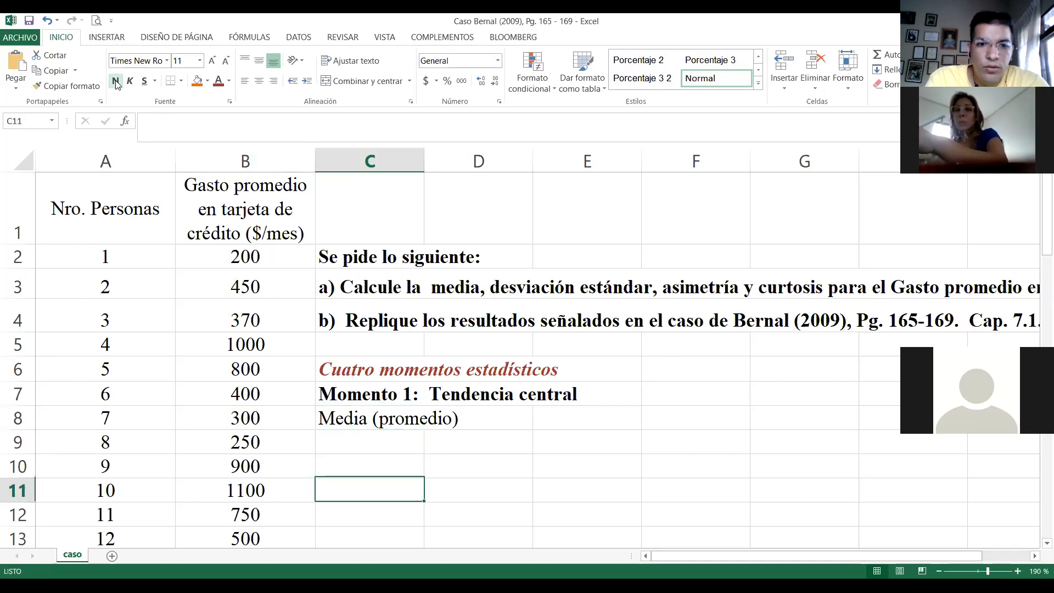
{"action": "key", "text": "Up"}
{"action": "key", "text": "Up"}
{"action": "key", "text": "Up"}
{"action": "key", "text": "Up"}
{"action": "key", "text": "Up"}
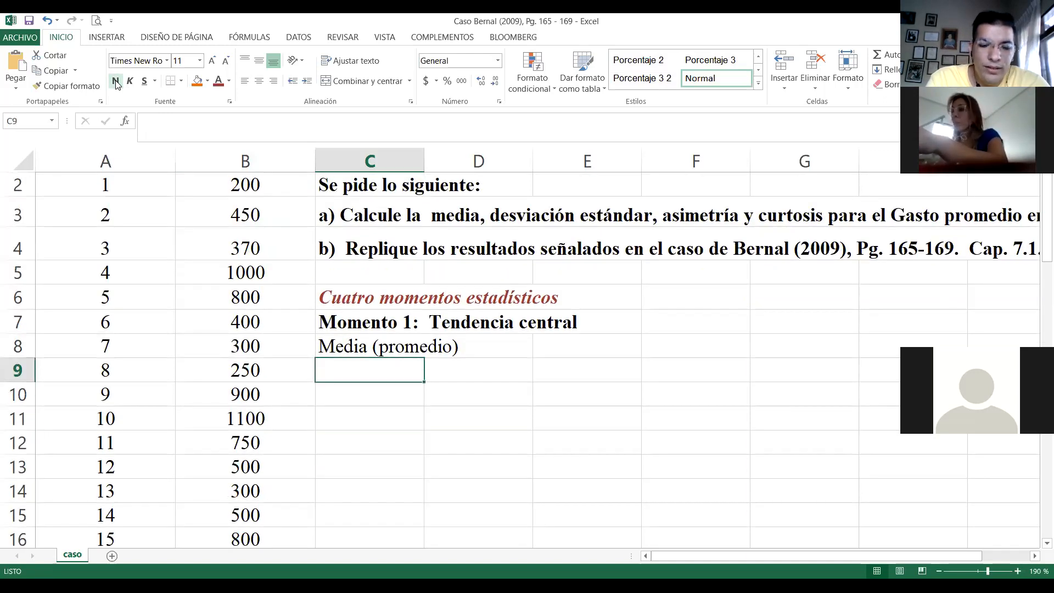
{"action": "type", "text": "M"}
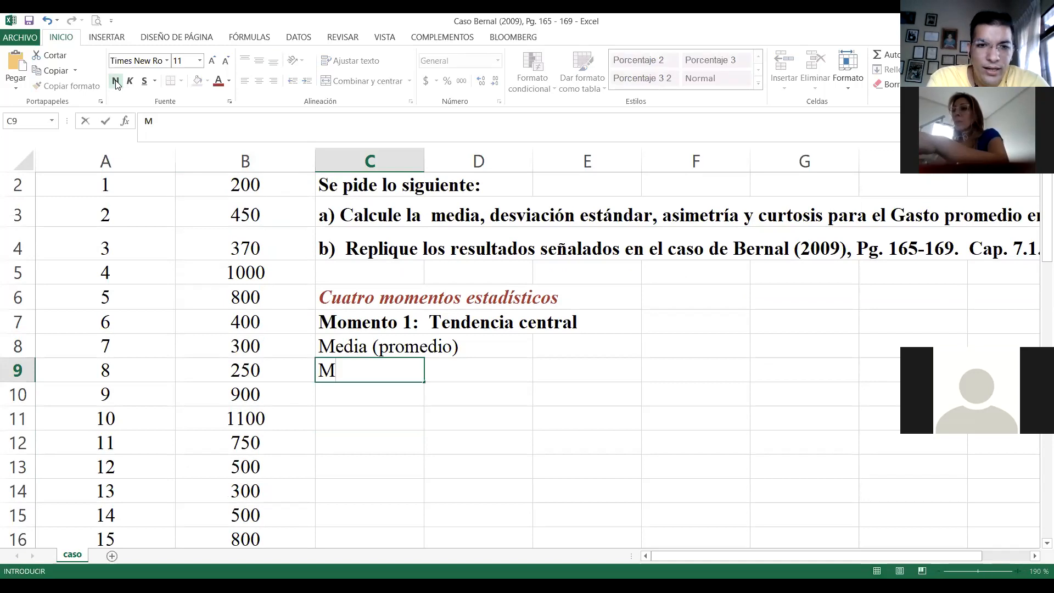
{"action": "type", "text": "ediano"}
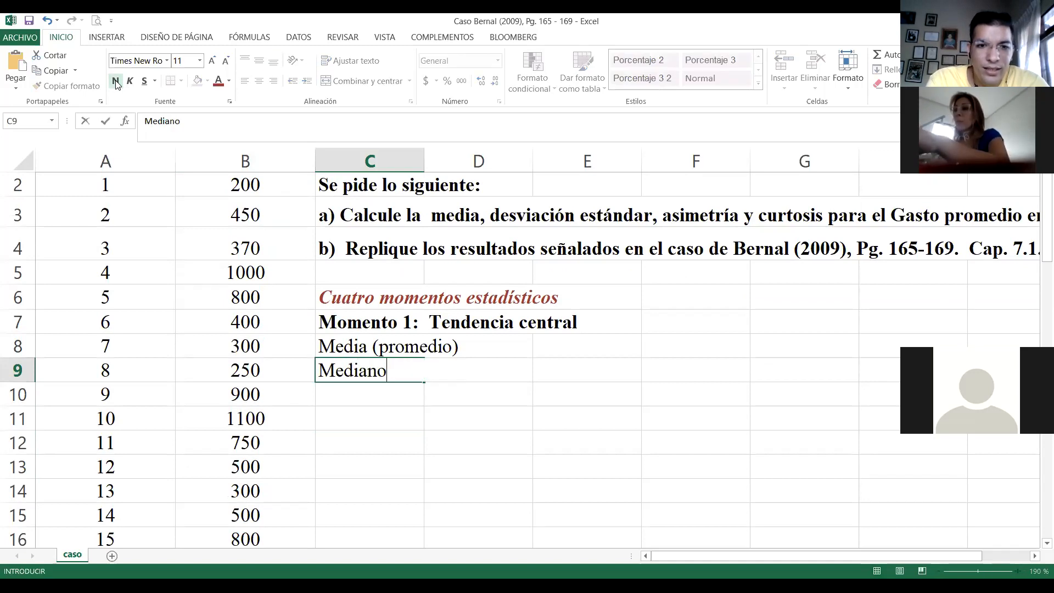
{"action": "key", "text": "BackSpace"}
{"action": "type", "text": "a ("}
{"action": "key", "text": "BackSpace"}
{"action": "key", "text": "BackSpace"}
{"action": "key", "text": "Return"}
{"action": "key", "text": "Up"}
{"action": "key", "text": "Up"}
{"action": "key", "text": "Up"}
{"action": "key", "text": "Up"}
{"action": "key", "text": "Up"}
{"action": "key", "text": "Up"}
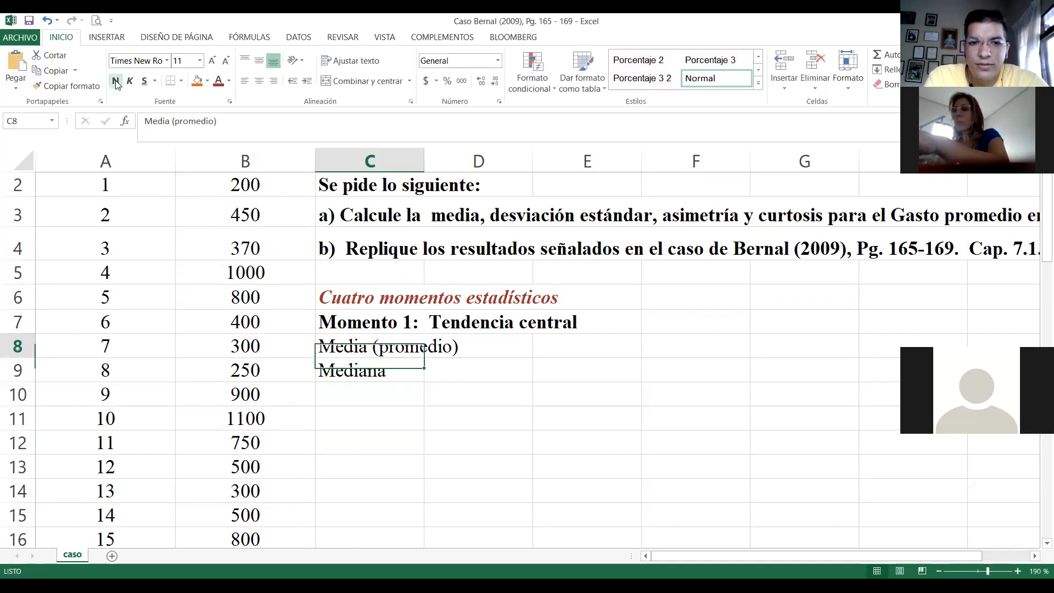
{"action": "key", "text": "Up"}
{"action": "key", "text": "Up"}
{"action": "key", "text": "Up"}
{"action": "key", "text": "Down"}
{"action": "key", "text": "Down"}
{"action": "key", "text": "Down"}
{"action": "key", "text": "Down"}
{"action": "key", "text": "Down"}
{"action": "key", "text": "Down"}
{"action": "key", "text": "Down"}
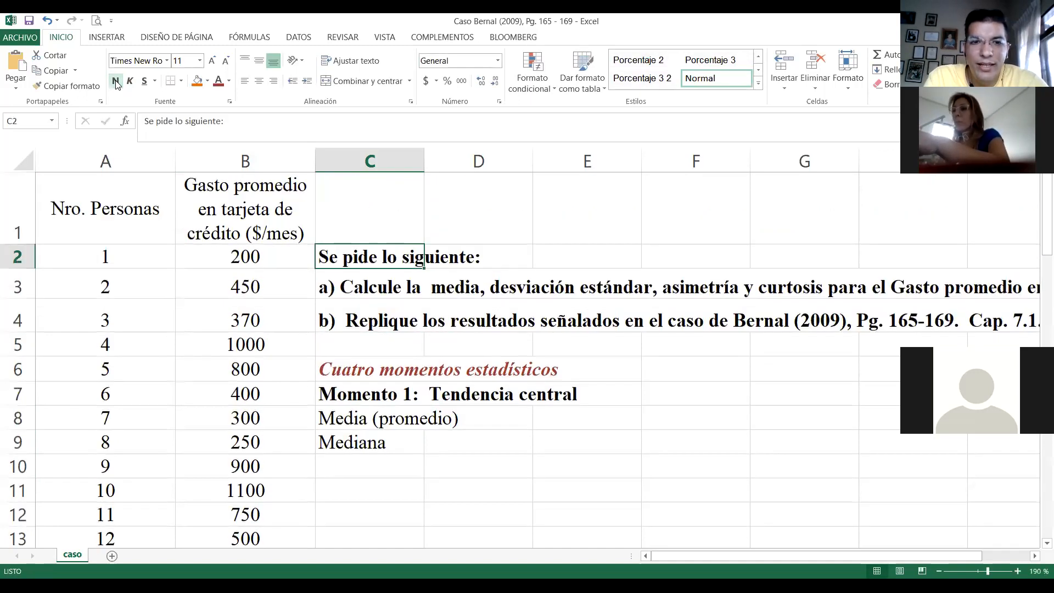
{"action": "key", "text": "Down"}
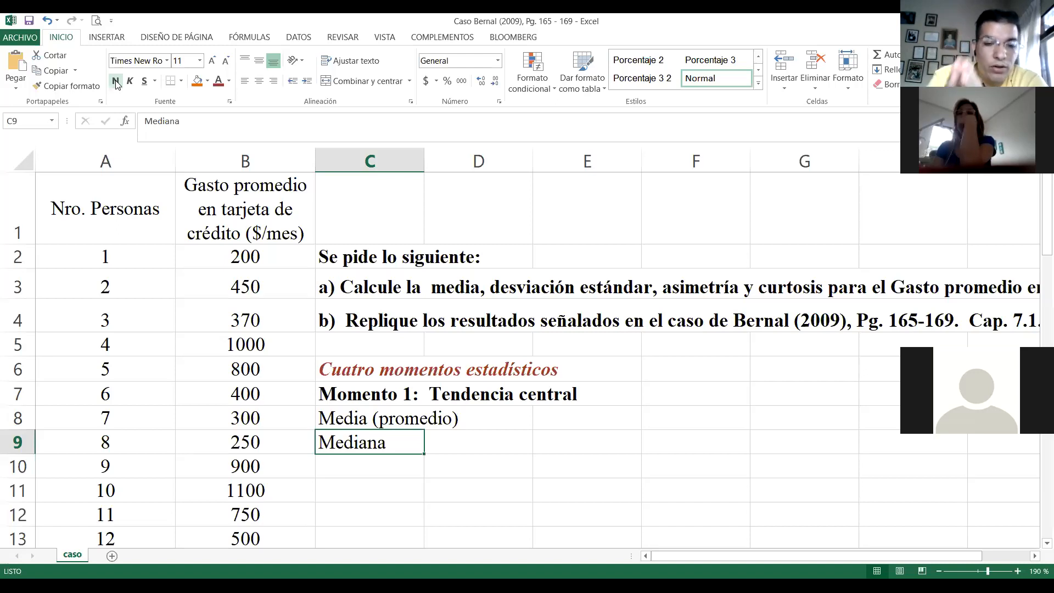
Enter the label "Moda" in cell C10 beneath the Mediana label.
{"action": "key", "text": "Down"}
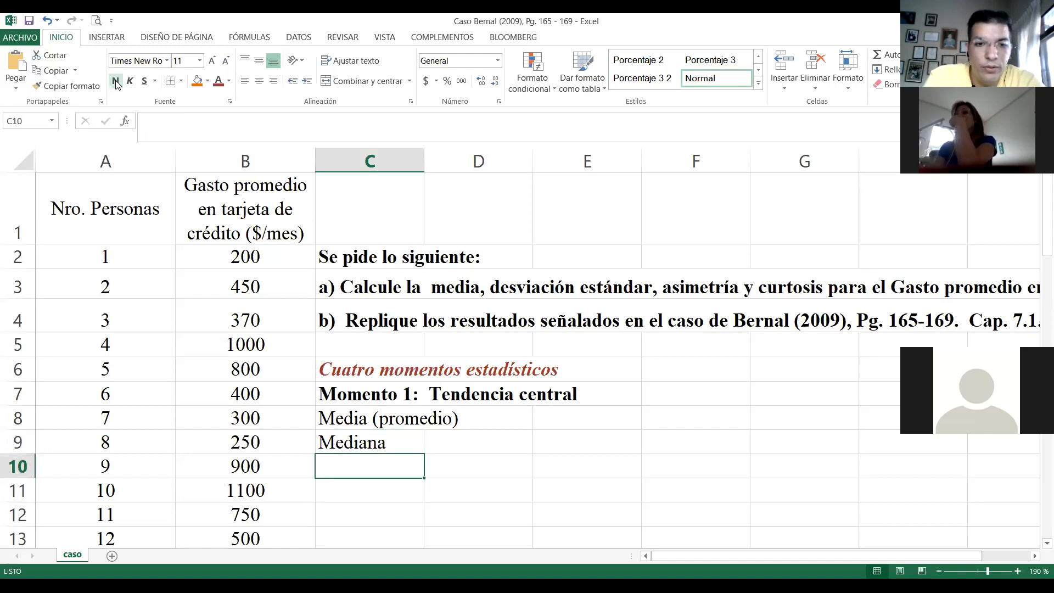
{"action": "type", "text": "M"}
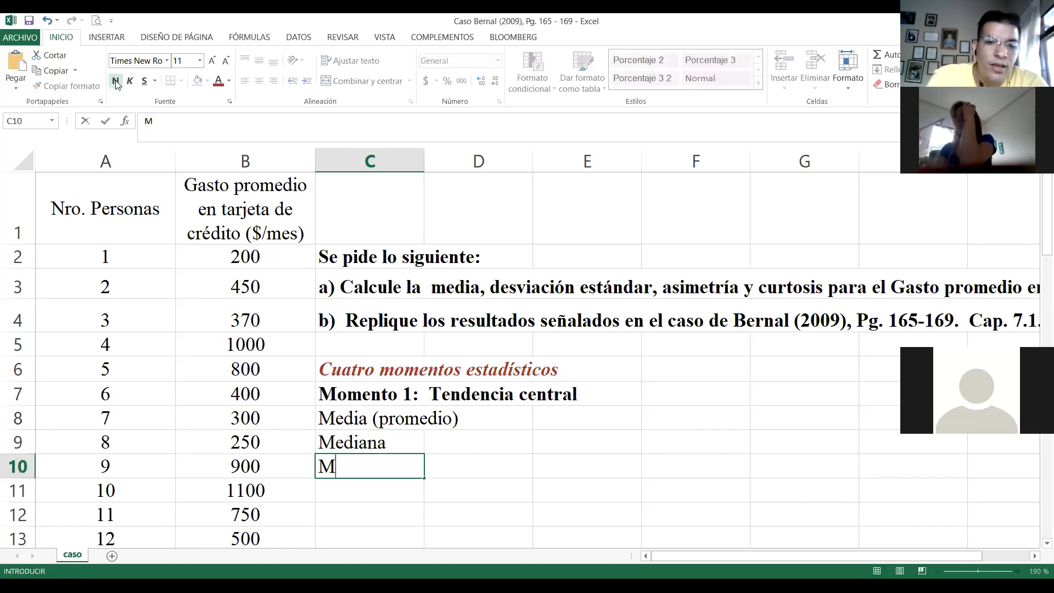
{"action": "type", "text": "ode"}
{"action": "key", "text": "BackSpace"}
{"action": "type", "text": "a"}
{"action": "key", "text": "Return"}
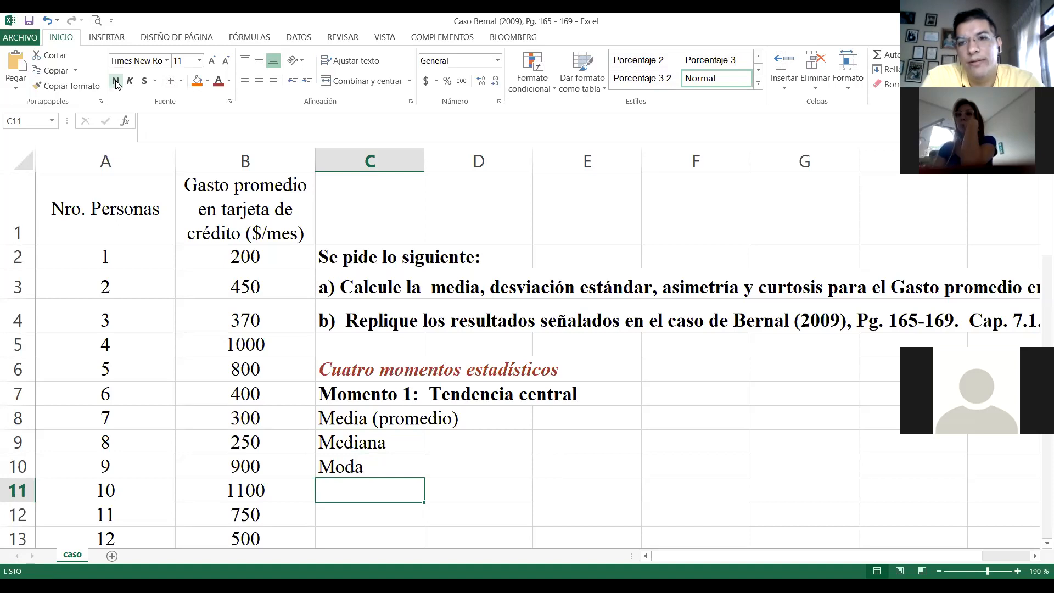
{"action": "key", "text": "Up"}
{"action": "key", "text": "Down"}
{"action": "key", "text": "Up"}
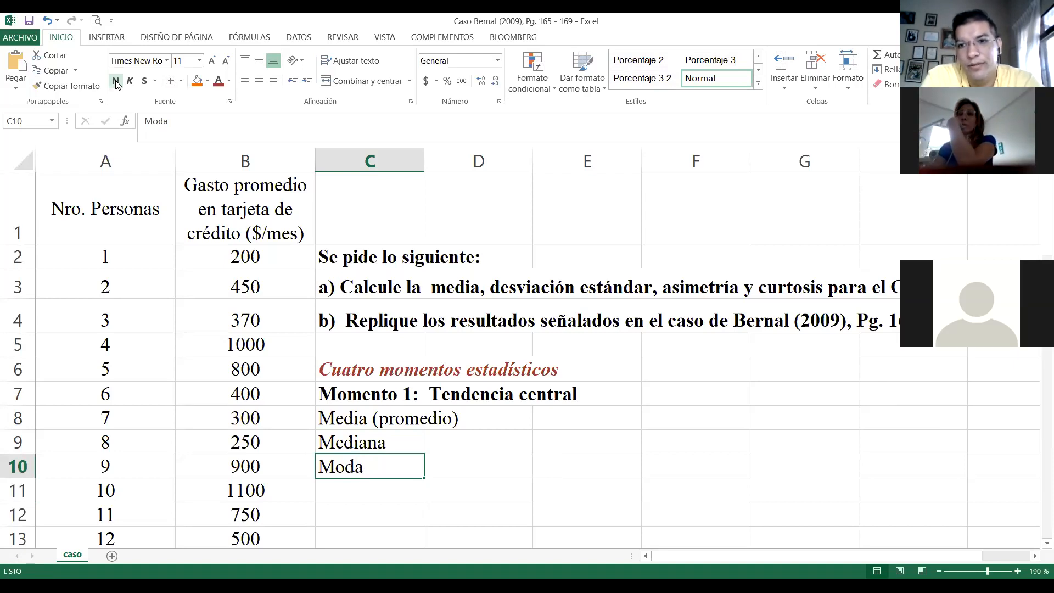
{"action": "key", "text": "Down"}
{"action": "key", "text": "Down"}
{"action": "key", "text": "Down"}
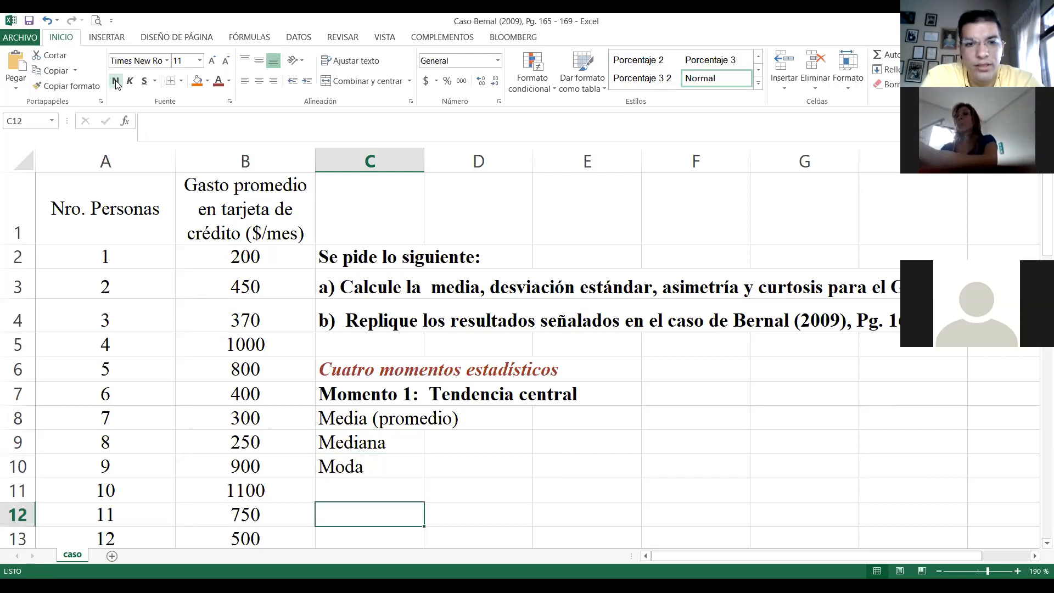
{"action": "key", "text": "Up"}
{"action": "key", "text": "Up"}
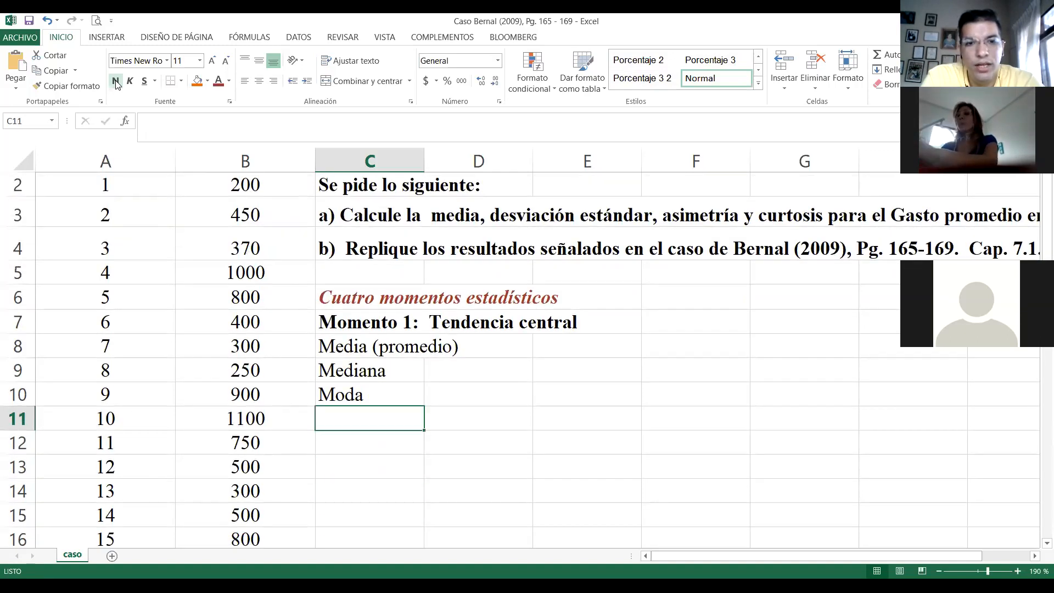
Enter the subheading "Momento 2: Dispersión" in cell C12 and make it bold.
{"action": "key", "text": "Down"}
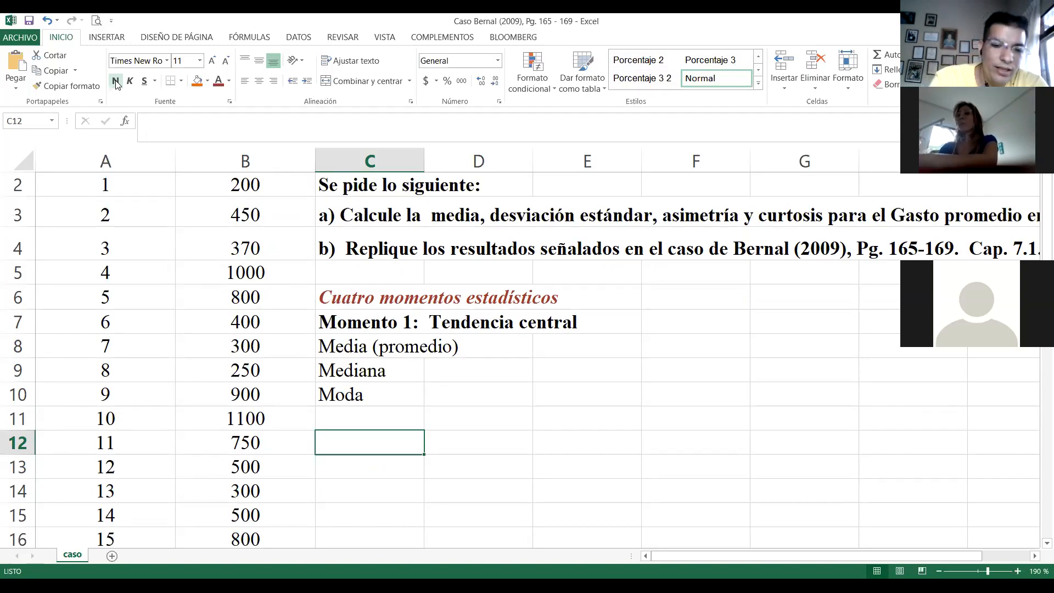
{"action": "type", "text": "Momento"}
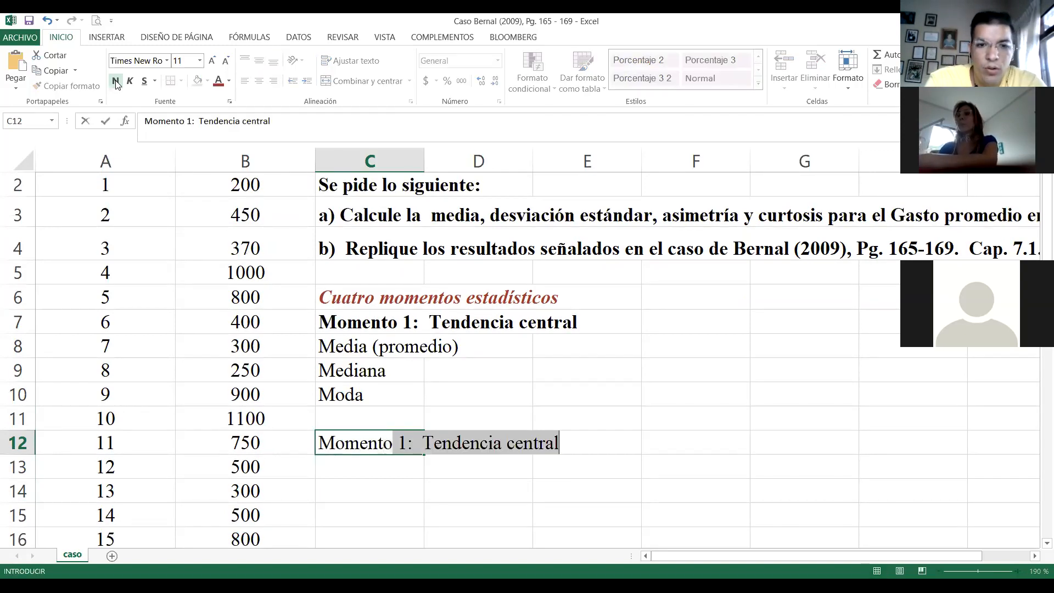
{"action": "type", "text": " 2: Dis"}
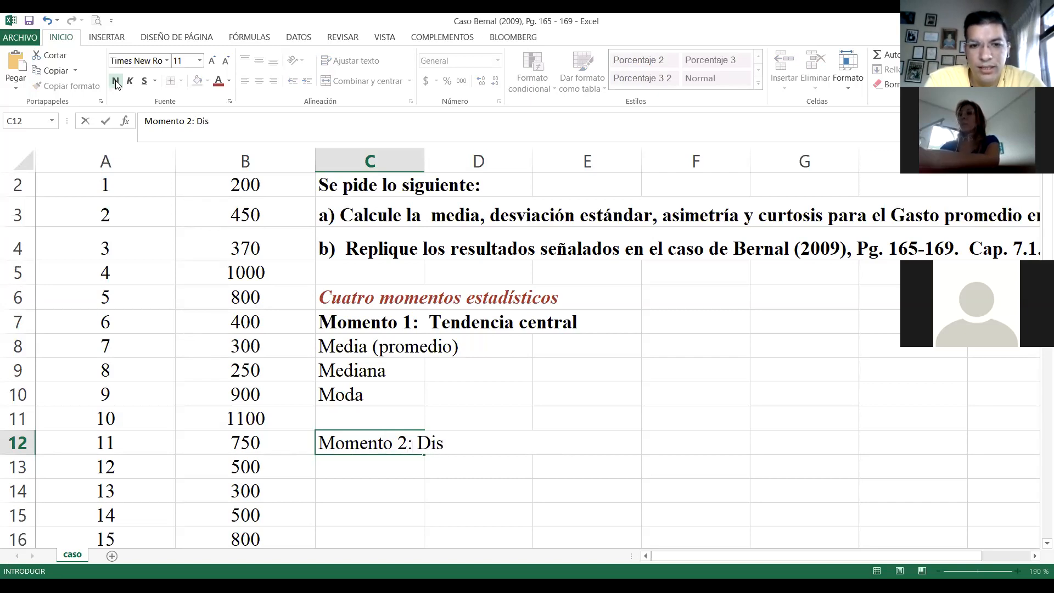
{"action": "type", "text": "persión"}
{"action": "key", "text": "Return"}
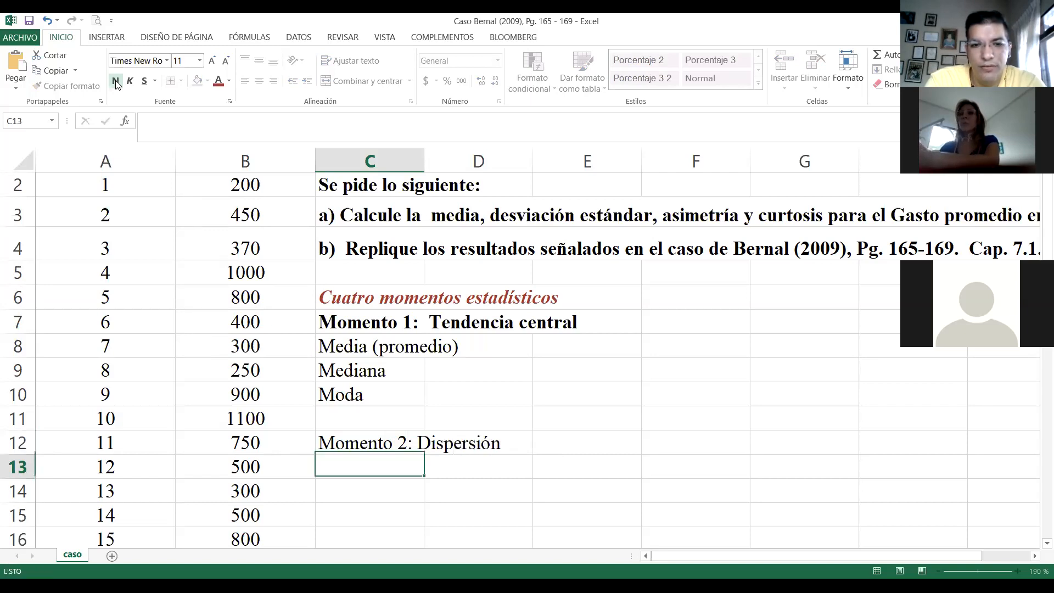
{"action": "key", "text": "Up"}
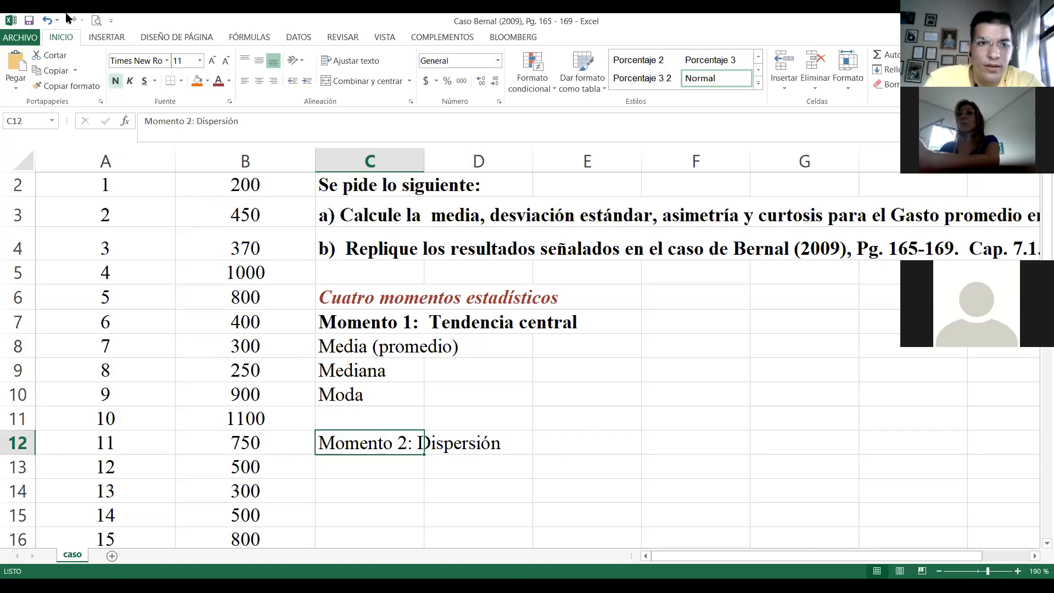
{"action": "left_click", "coordinate": [116, 82]}
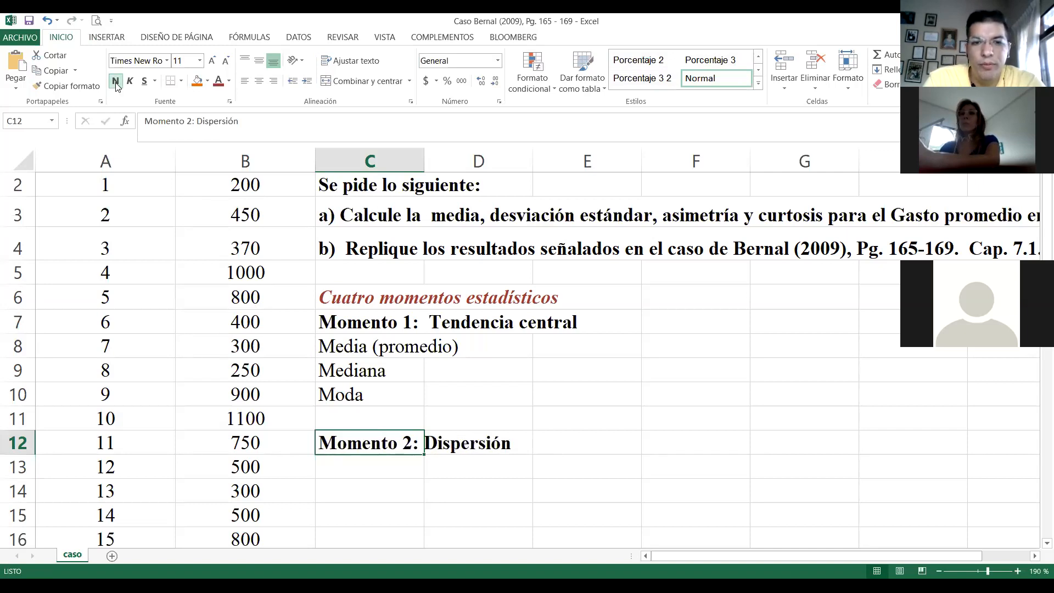
Enter the label "Varianza" in cell C13 beneath the Momento 2 subheading.
{"action": "key", "text": "Down"}
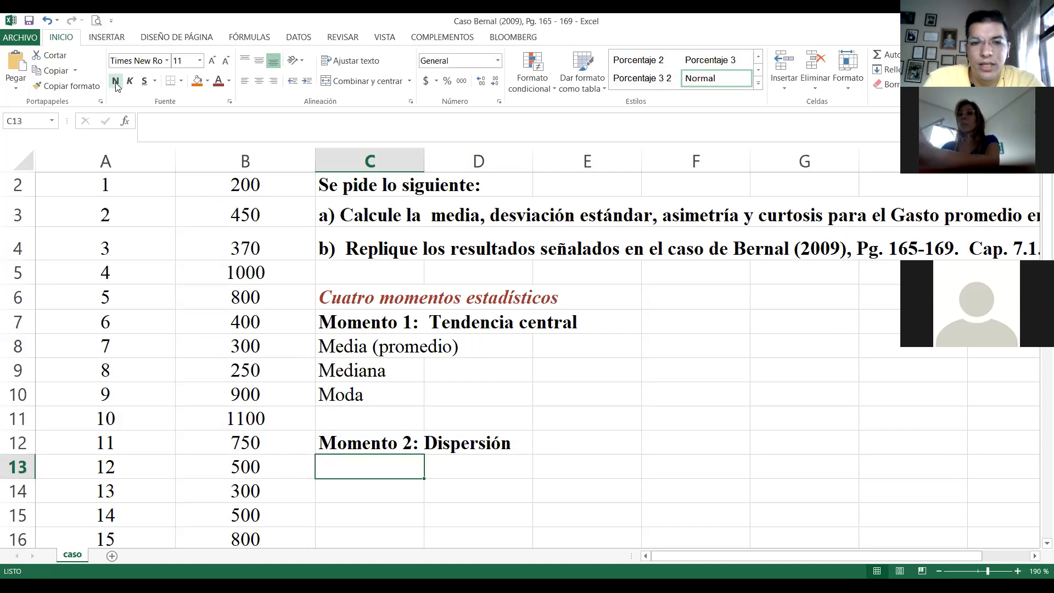
{"action": "type", "text": "Varianza+"}
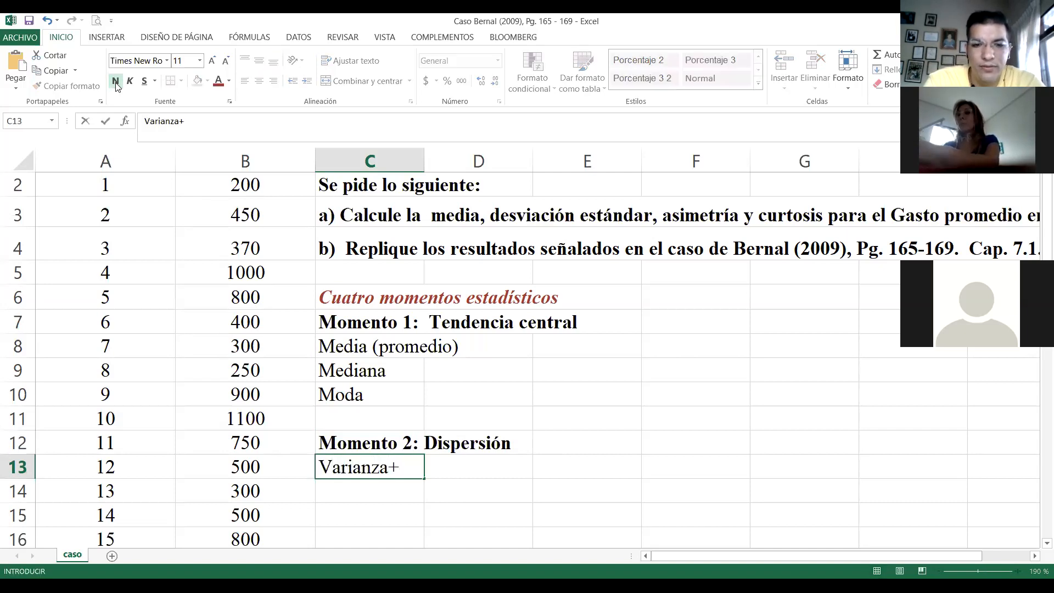
{"action": "key", "text": "Return"}
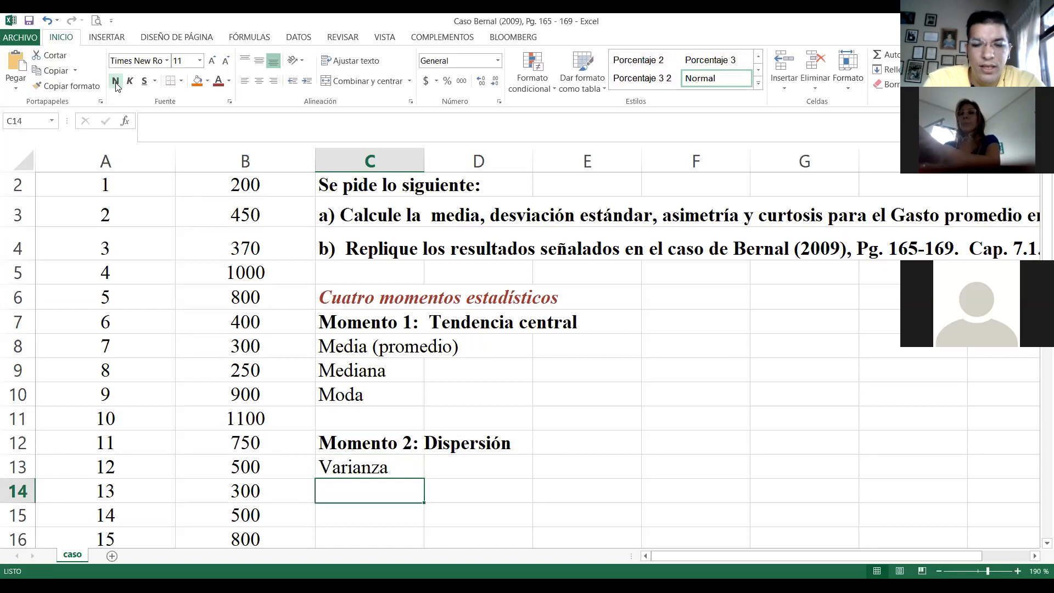
Enter the label "Desviación estándar (variabilidad alrededor de la media)" in cell C14 beneath the Varianza label.
{"action": "type", "text": "Desvia"}
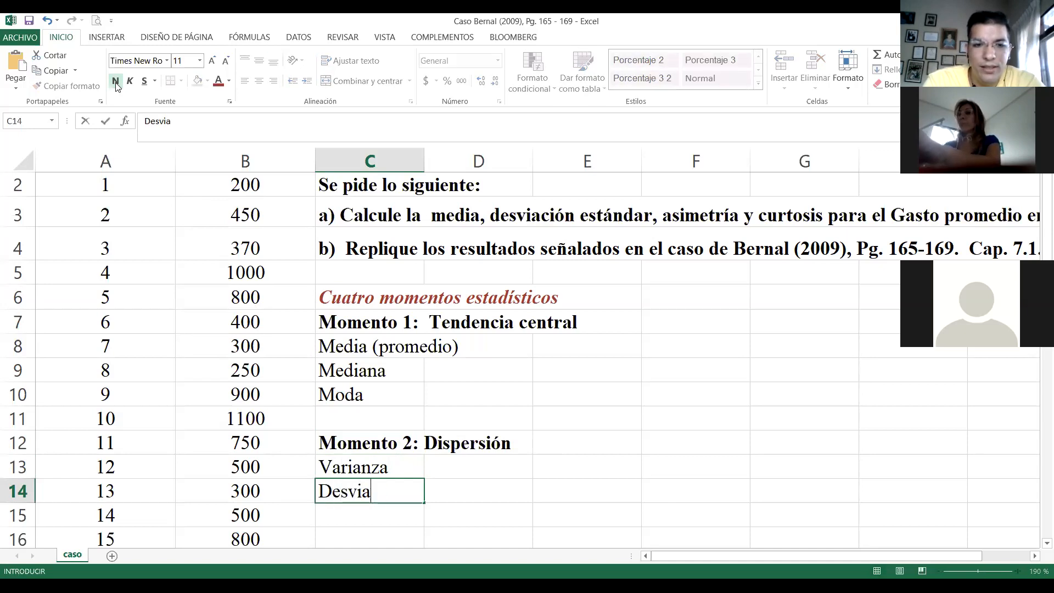
{"action": "type", "text": "ción está"}
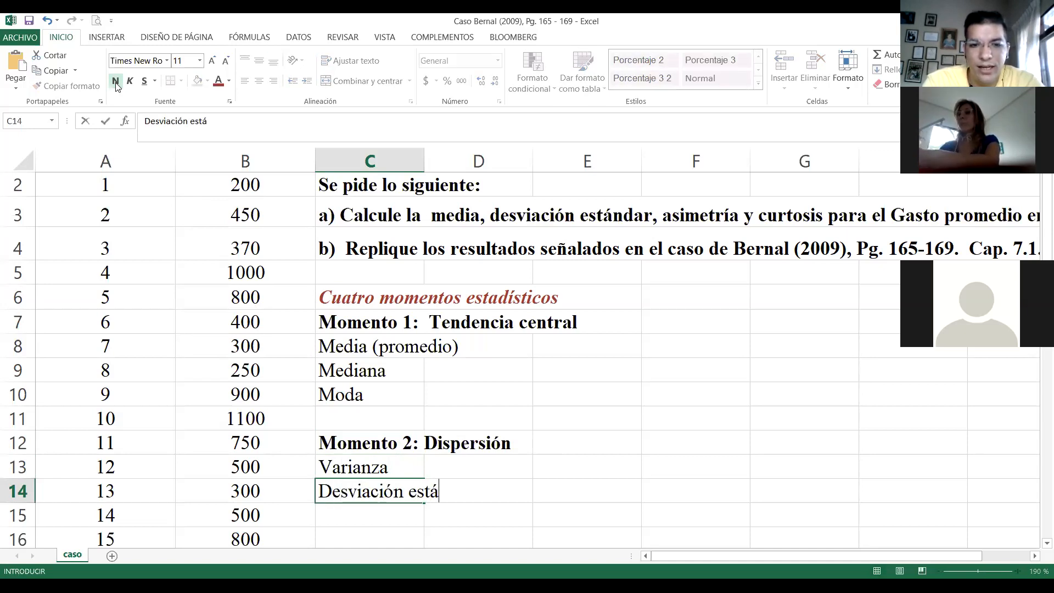
{"action": "type", "text": "ndar "}
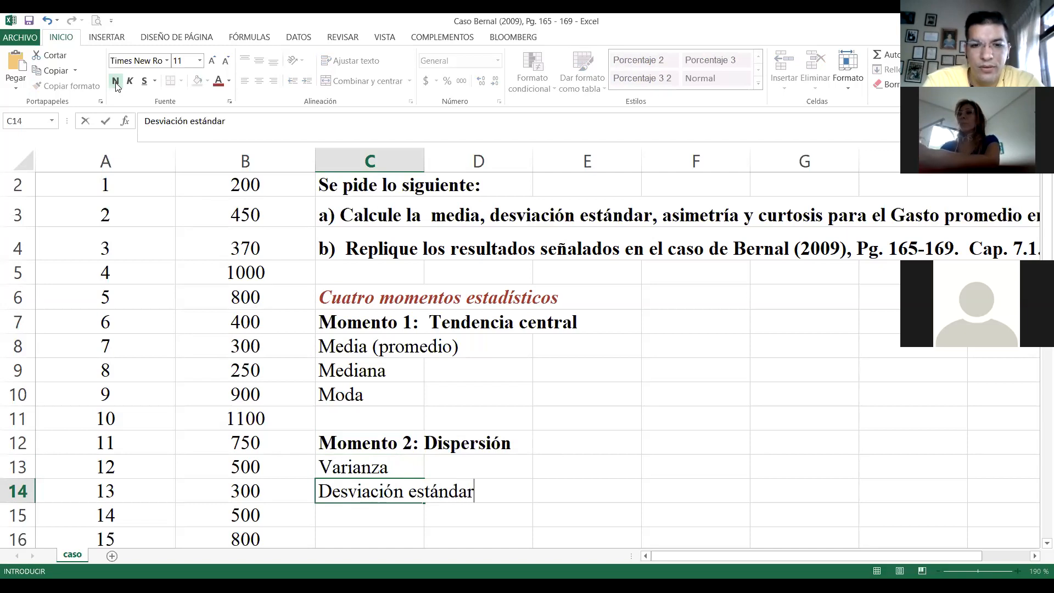
{"action": "type", "text": "("}
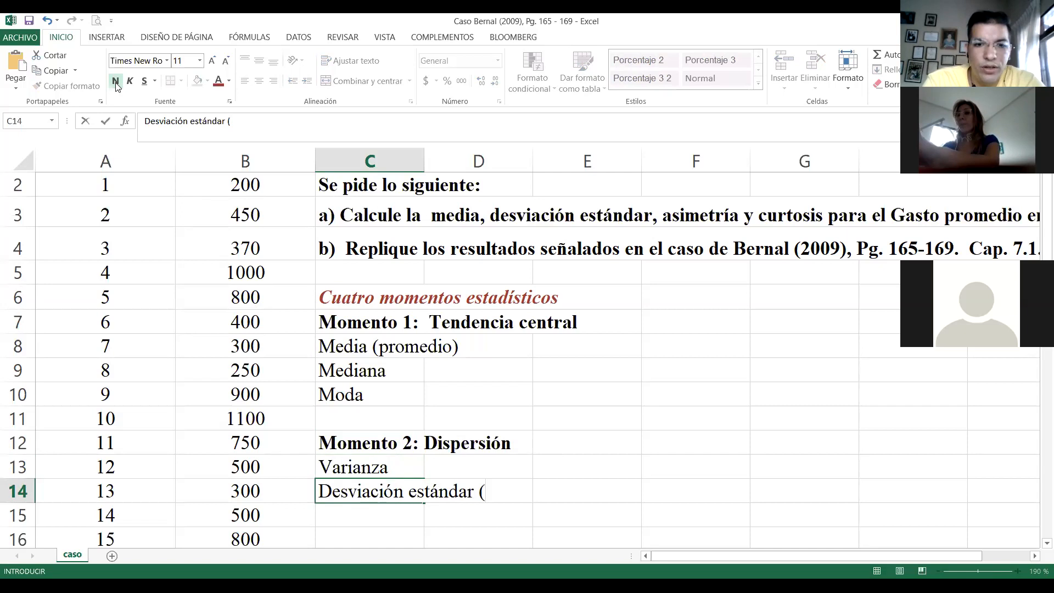
{"action": "type", "text": "variabi"}
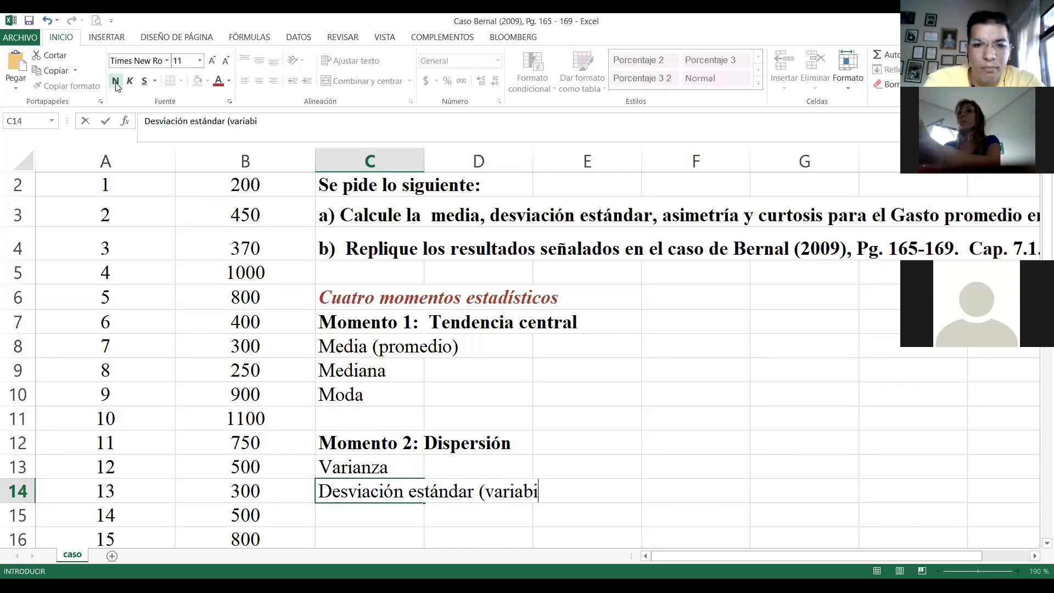
{"action": "type", "text": "lidad "}
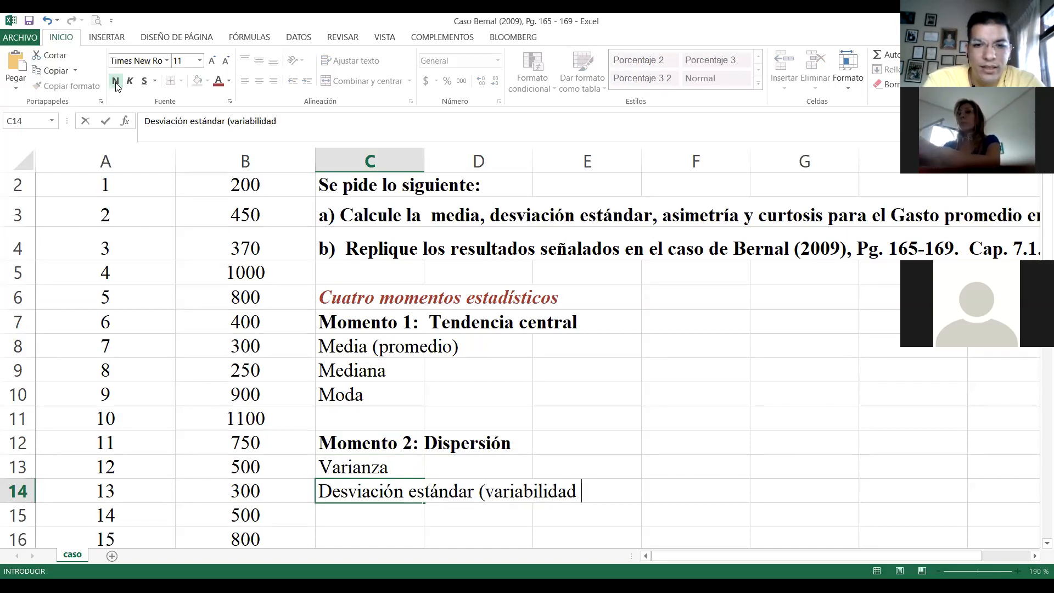
{"action": "type", "text": "ent"}
{"action": "key", "text": "BackSpace"}
{"action": "key", "text": "BackSpace"}
{"action": "key", "text": "BackSpace"}
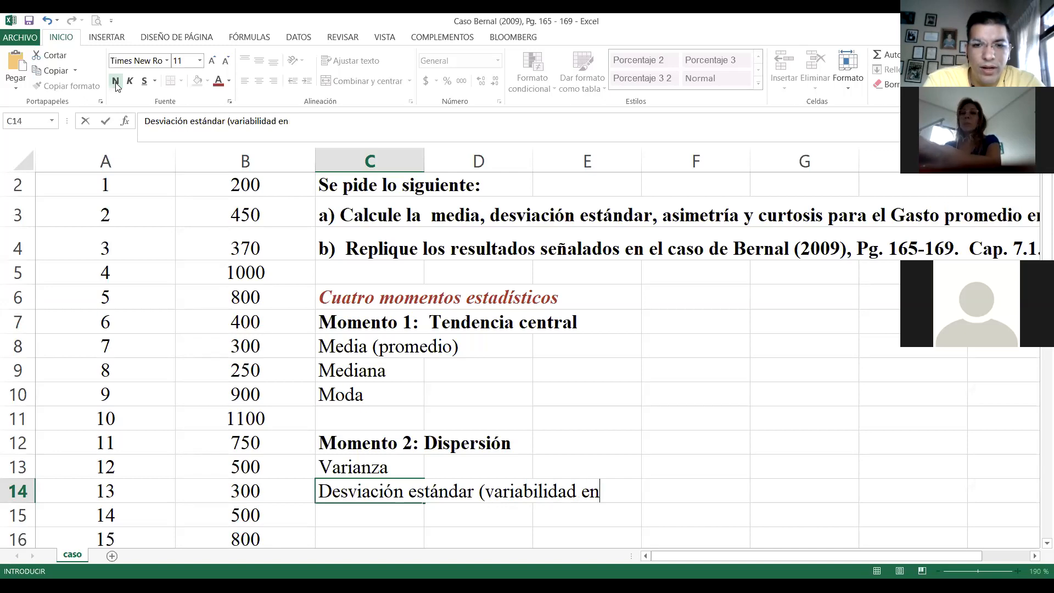
{"action": "type", "text": "alred"}
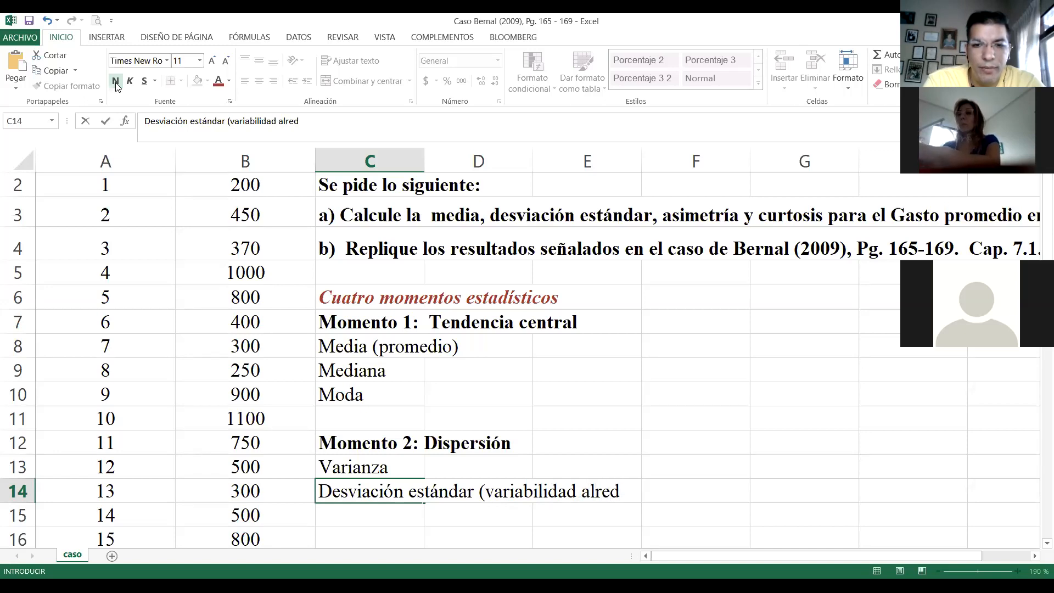
{"action": "type", "text": "edor de l"}
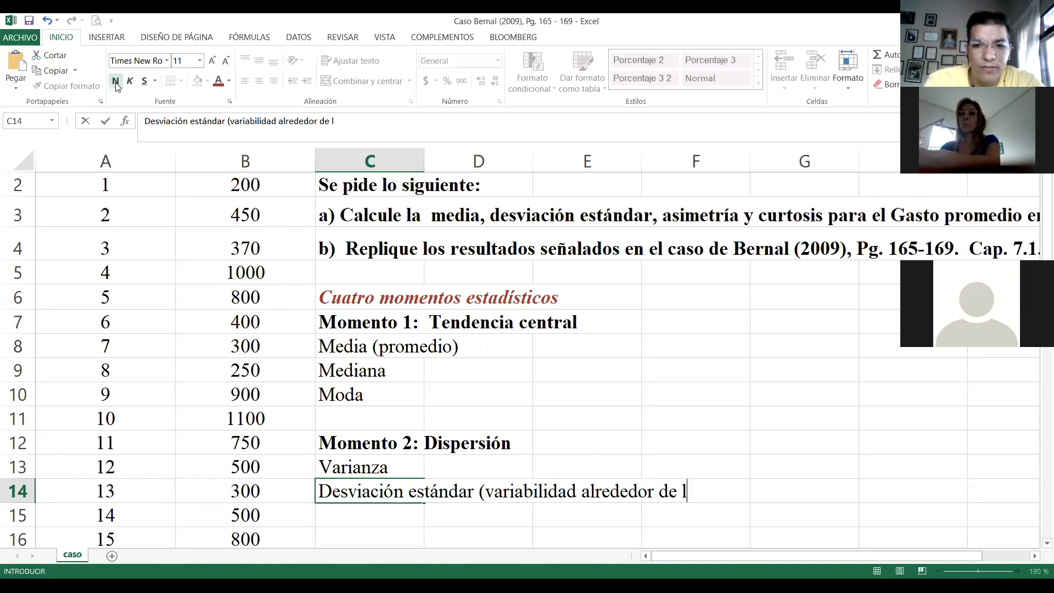
{"action": "type", "text": "a media="}
{"action": "key", "text": "BackSpace"}
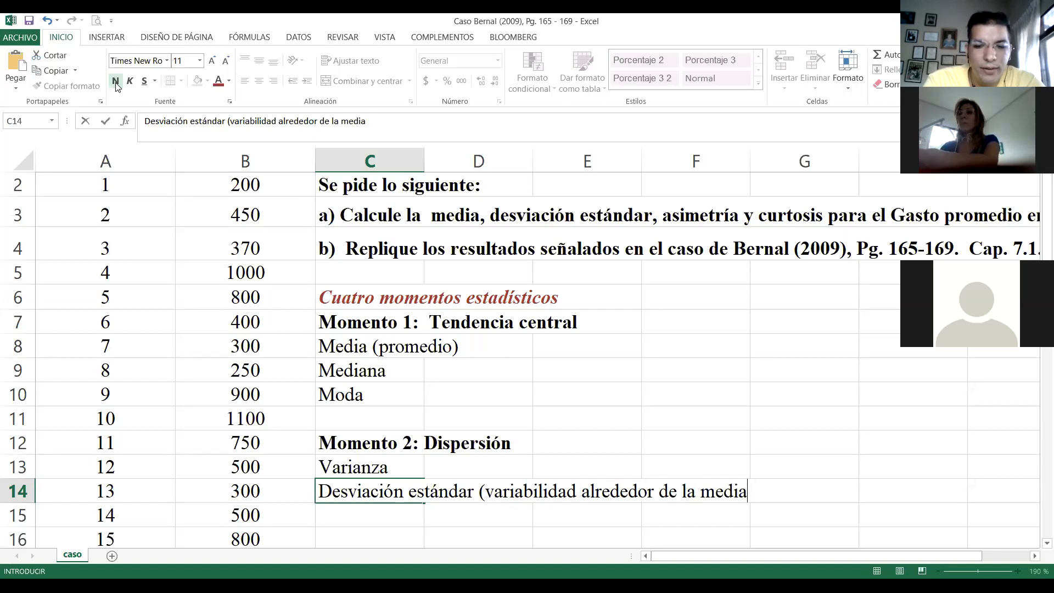
{"action": "type", "text": ")"}
{"action": "key", "text": "Return"}
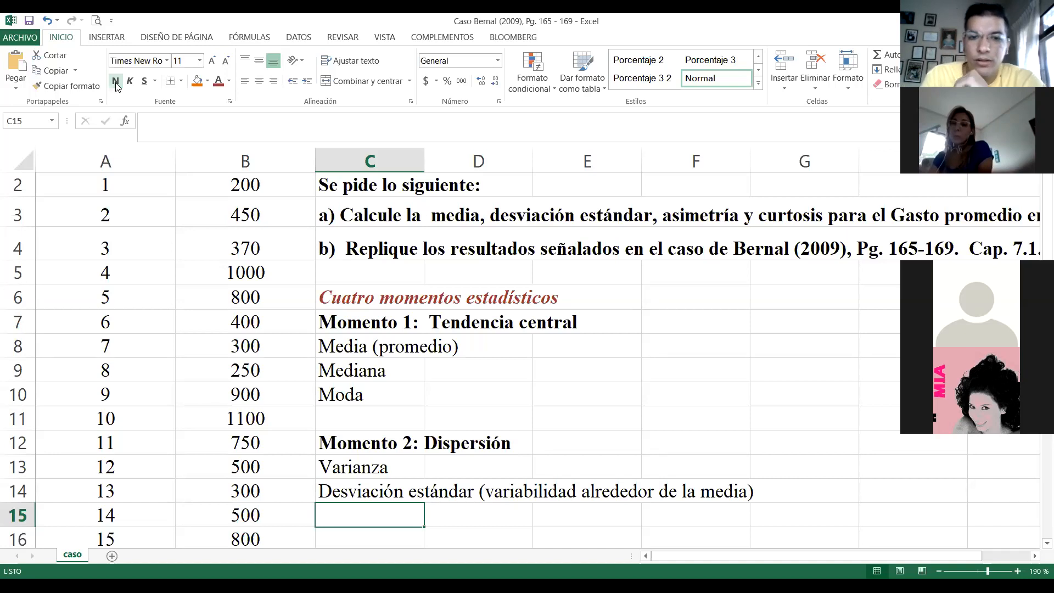
{"action": "key", "text": "Up"}
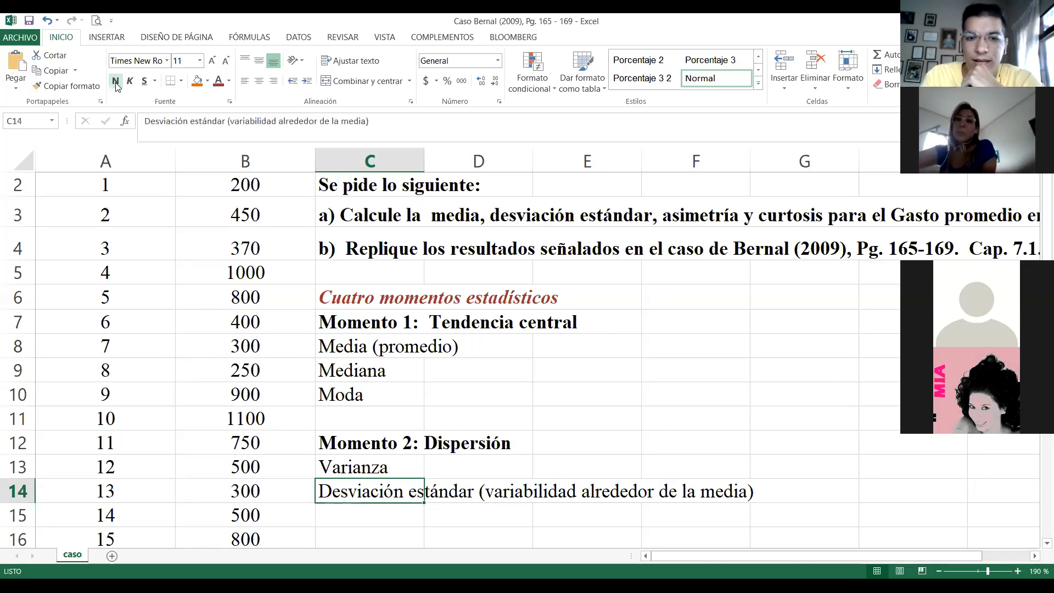
{"action": "key", "text": "Down"}
{"action": "key", "text": "Up"}
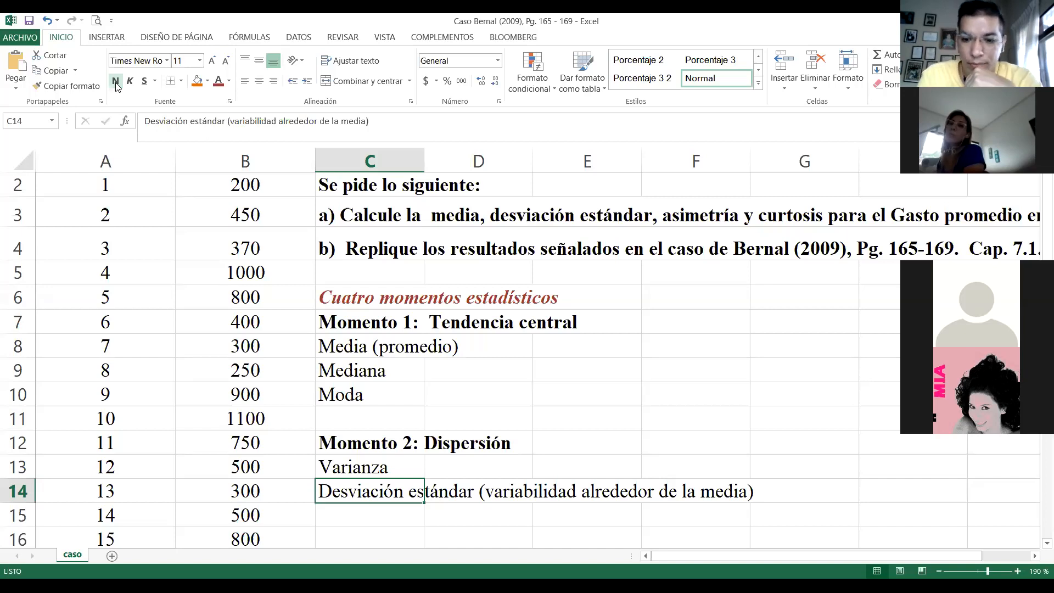
{"action": "key", "text": "Up"}
{"action": "key", "text": "Down"}
{"action": "key", "text": "Down"}
{"action": "key", "text": "Down"}
{"action": "key", "text": "Down"}
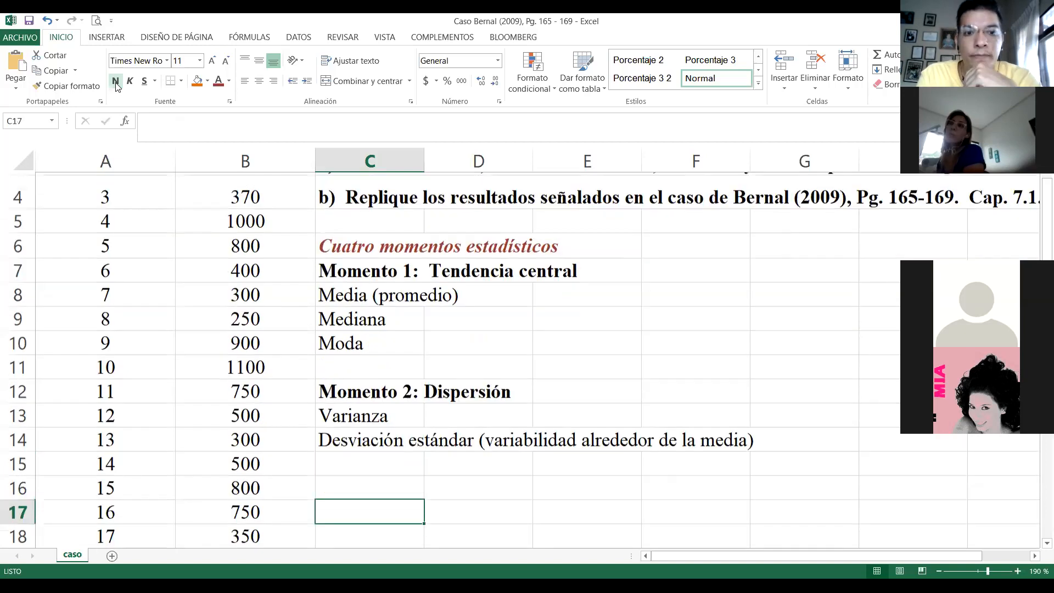
{"action": "key", "text": "Up"}
{"action": "key", "text": "Up"}
{"action": "key", "text": "Up"}
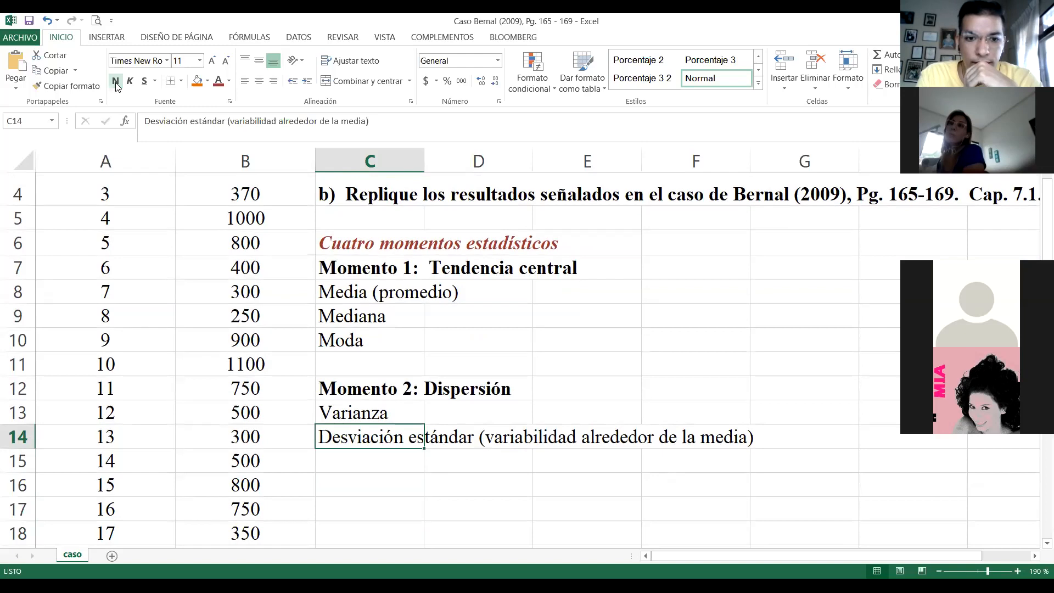
Enter the label "Rango = Maximo - Mínimo" in cell C15 beneath the Desviación estándar label.
{"action": "key", "text": "Down"}
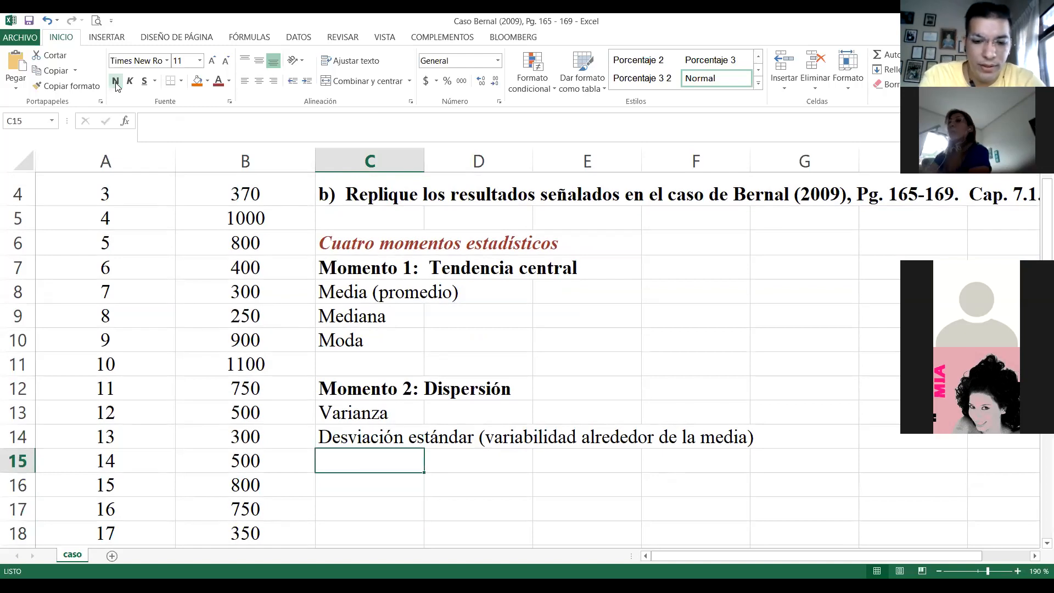
{"action": "type", "text": "M"}
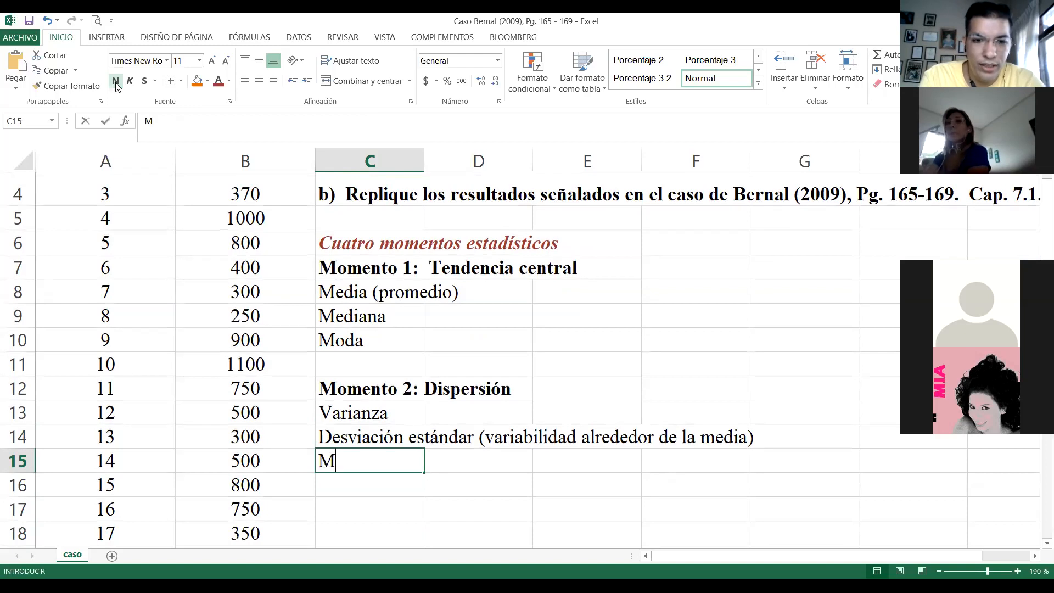
{"action": "key", "text": "BackSpace"}
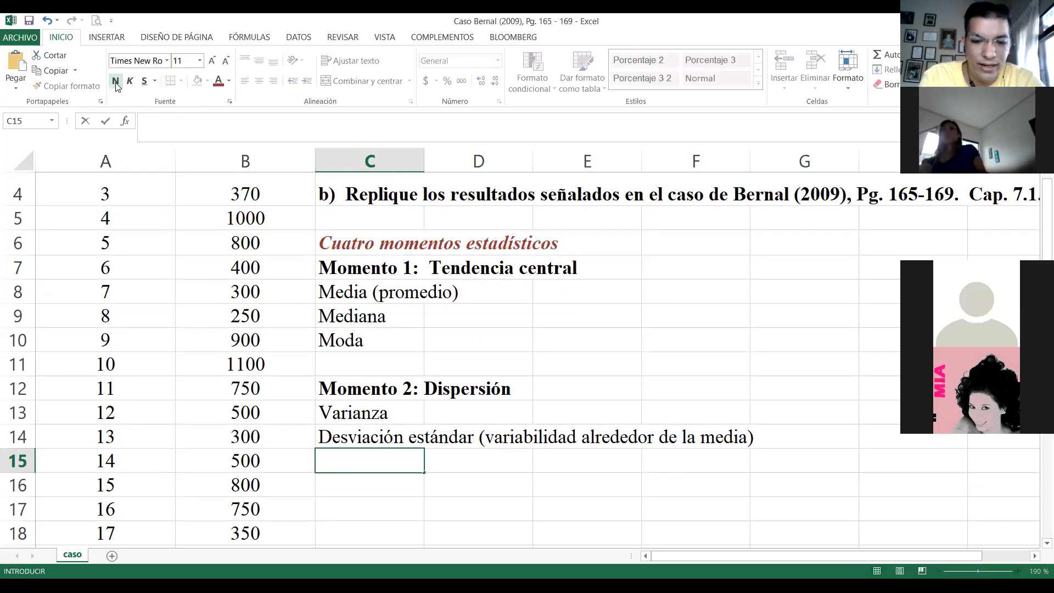
{"action": "type", "text": "Rango =  "}
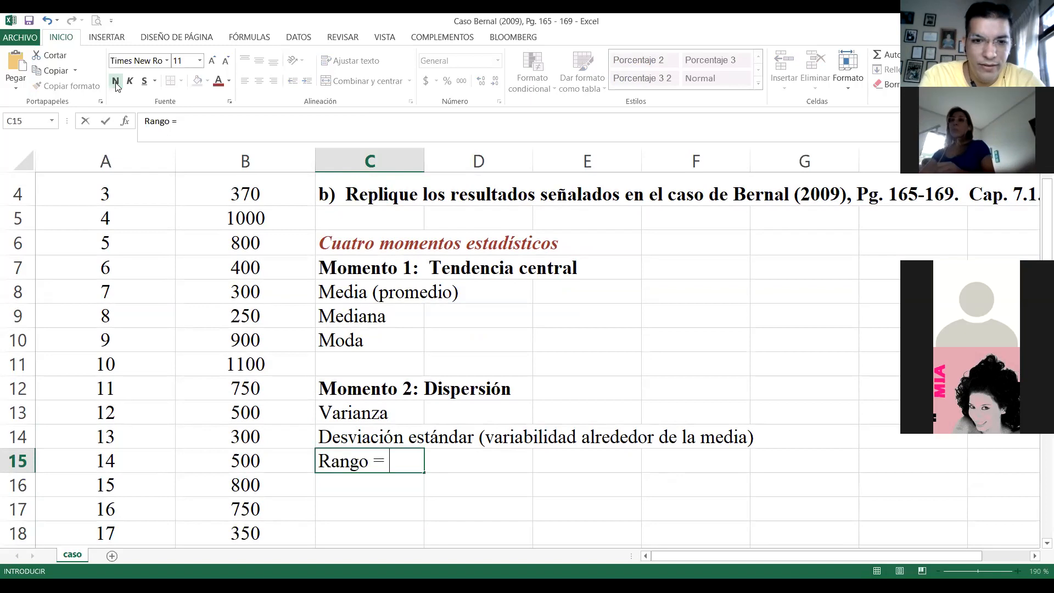
{"action": "type", "text": "Maxim"}
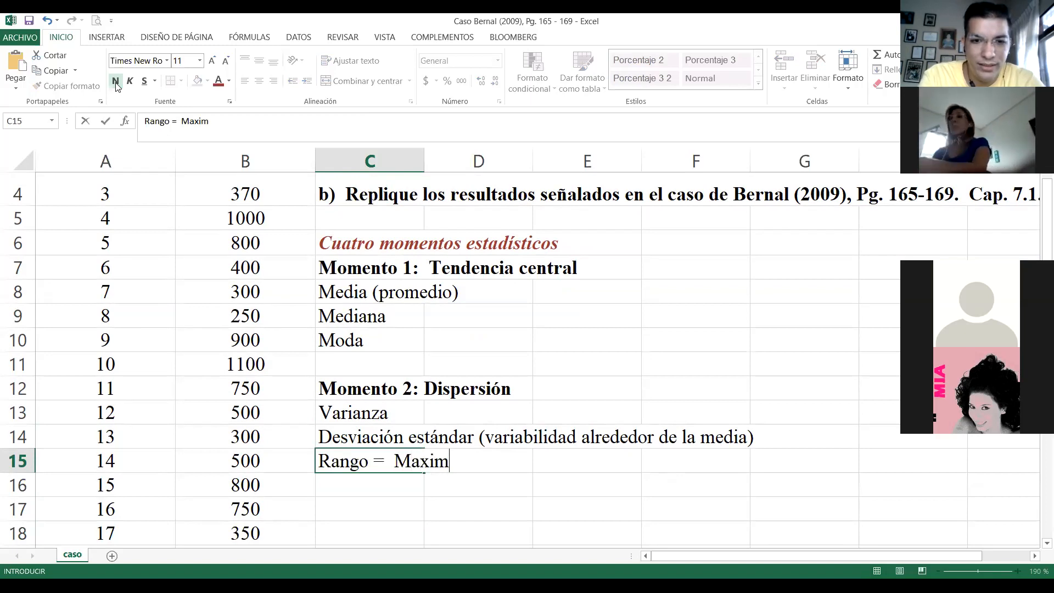
{"action": "type", "text": "o - Mínimo"}
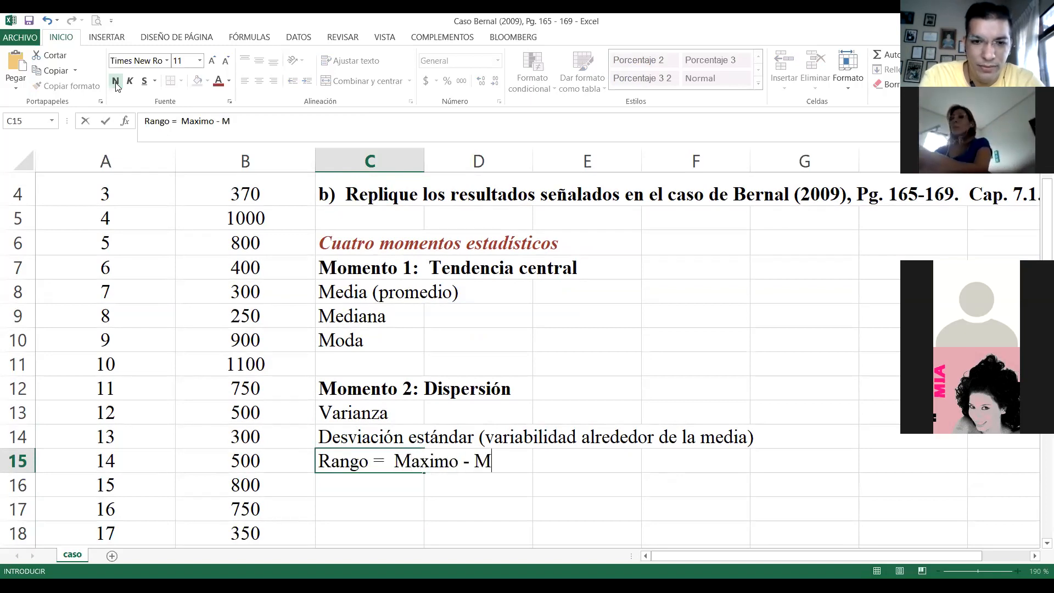
{"action": "key", "text": "Return"}
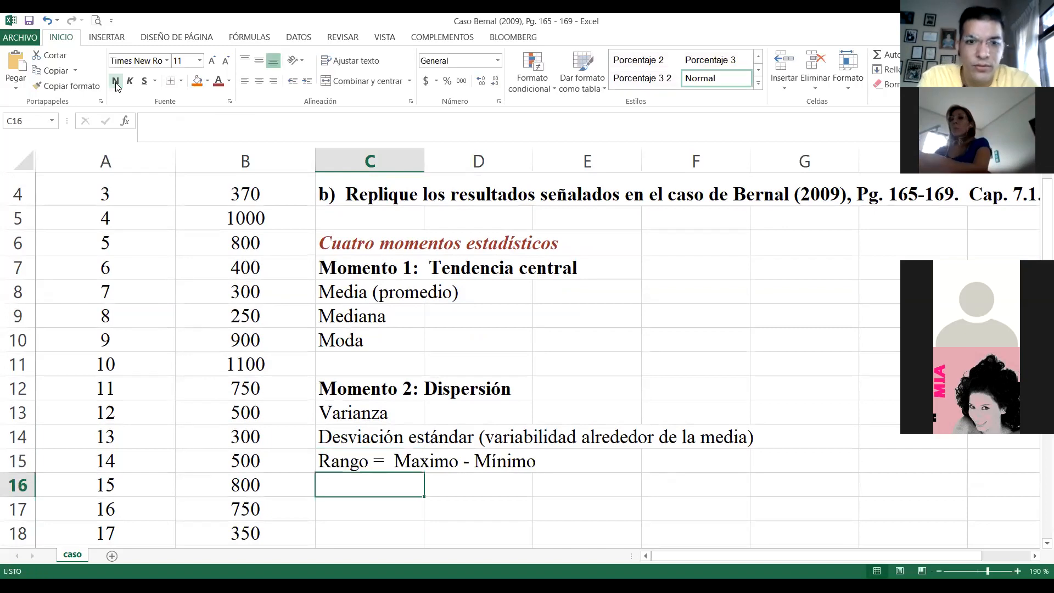
Enter the subheading "Momento 3: Asimetría" in cell C17 and make it bold.
{"action": "key", "text": "Down"}
{"action": "key", "text": "Down"}
{"action": "key", "text": "Up"}
{"action": "key", "text": "Up"}
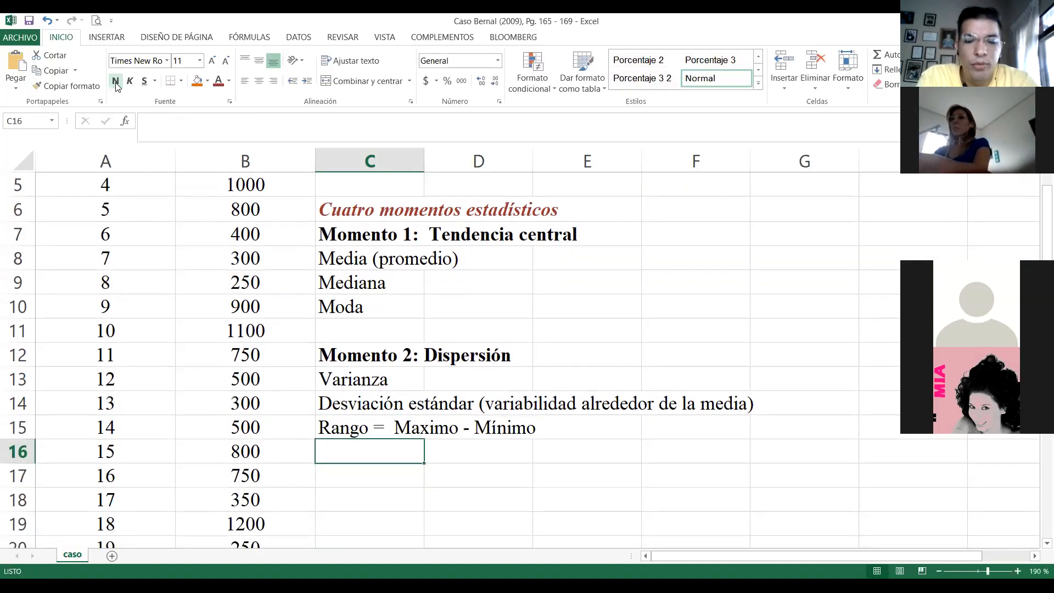
{"action": "key", "text": "Down"}
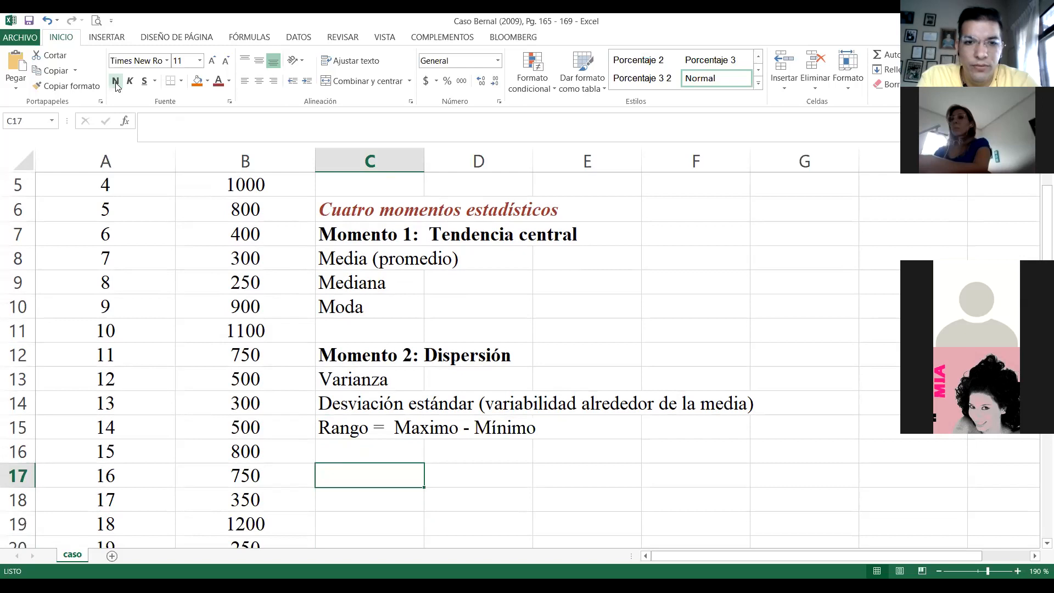
{"action": "type", "text": "Mom"}
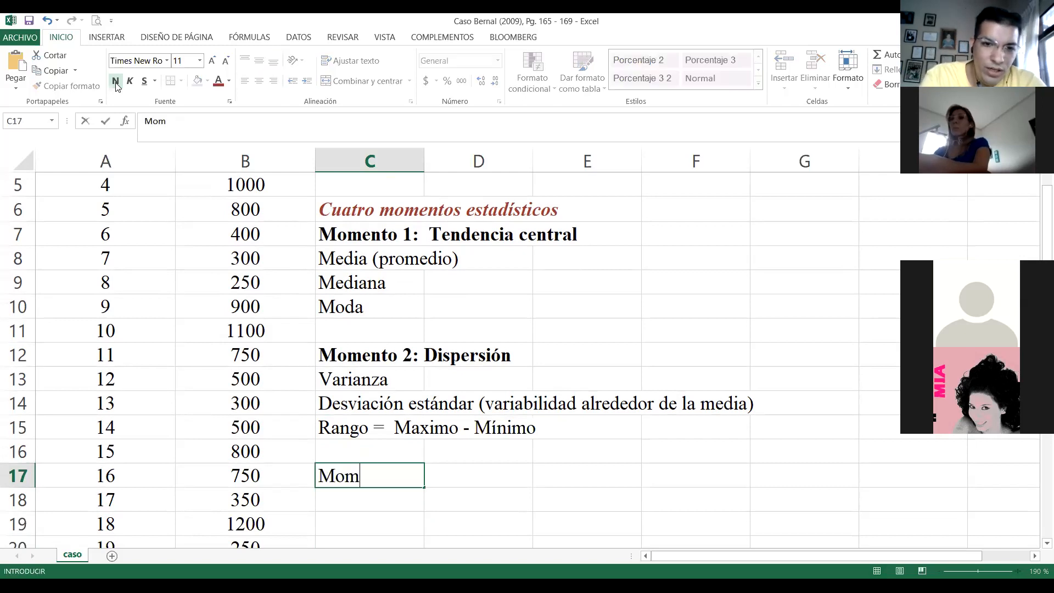
{"action": "type", "text": "ento 3"}
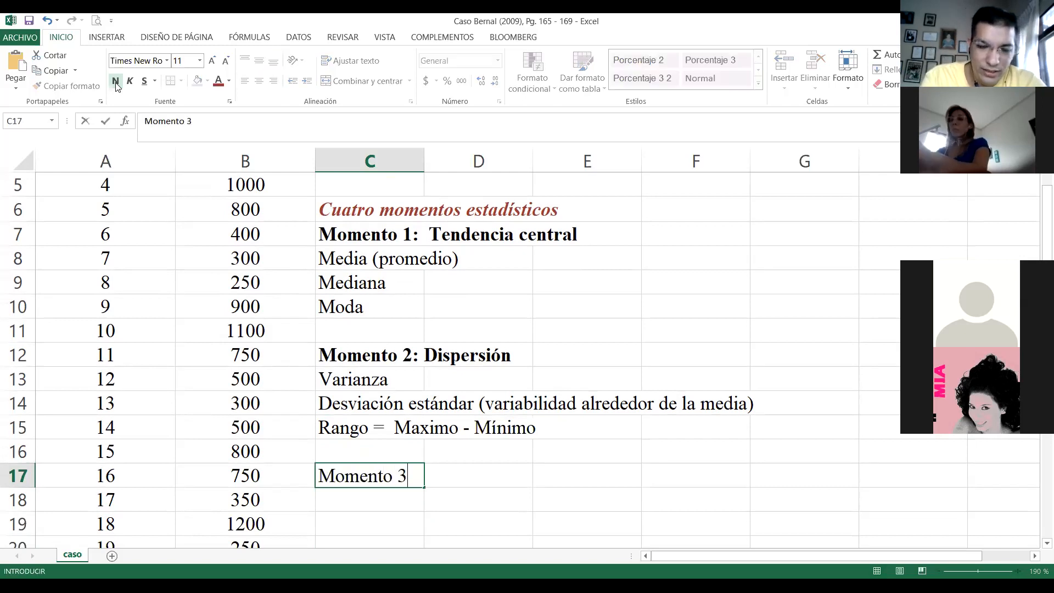
{"action": "type", "text": ": Asimetría"}
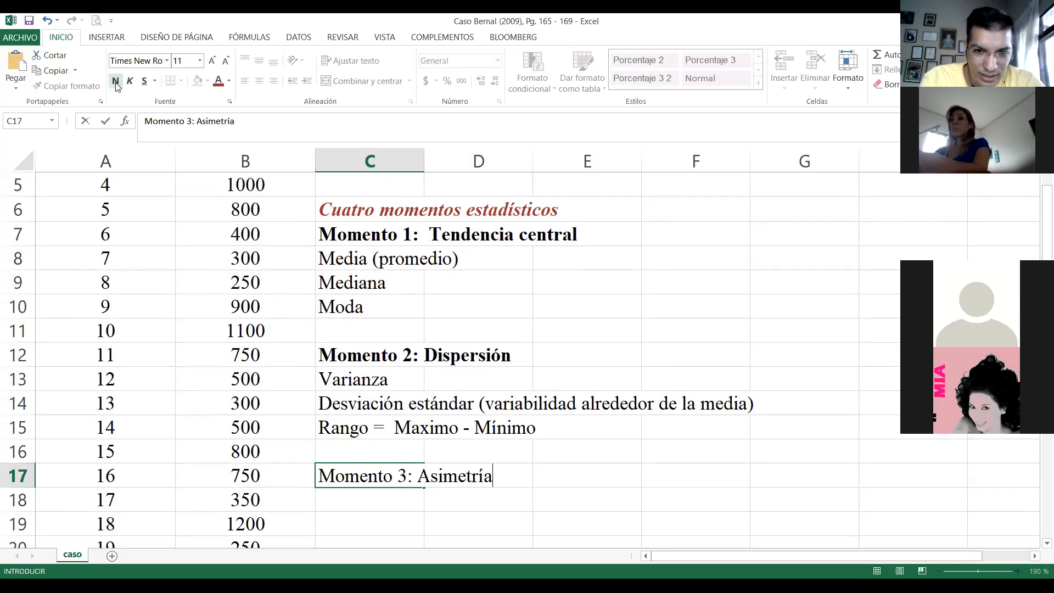
{"action": "key", "text": "Return"}
{"action": "key", "text": "Up"}
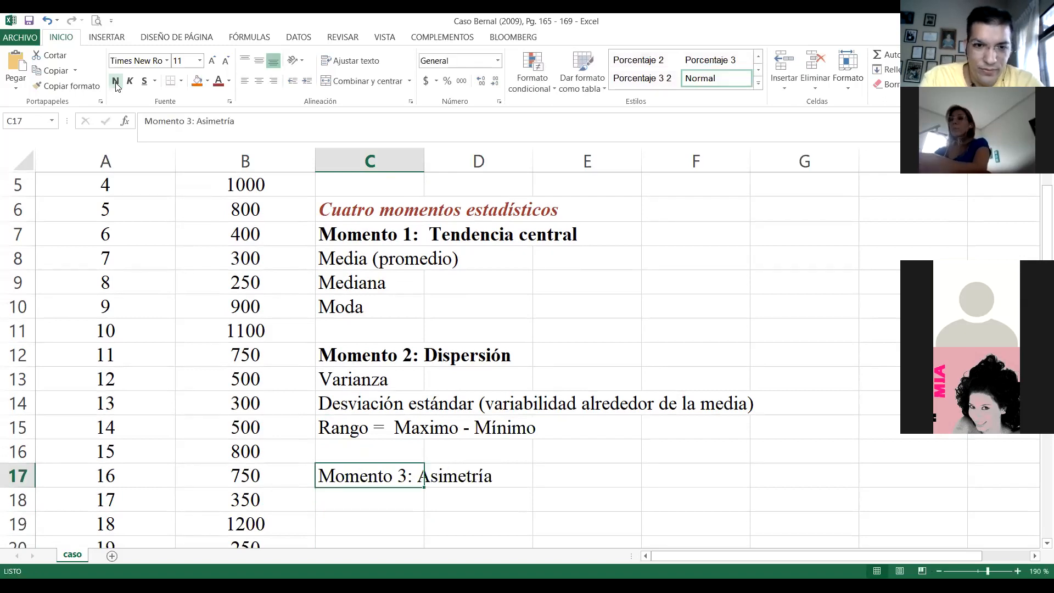
{"action": "left_click", "coordinate": [117, 84]}
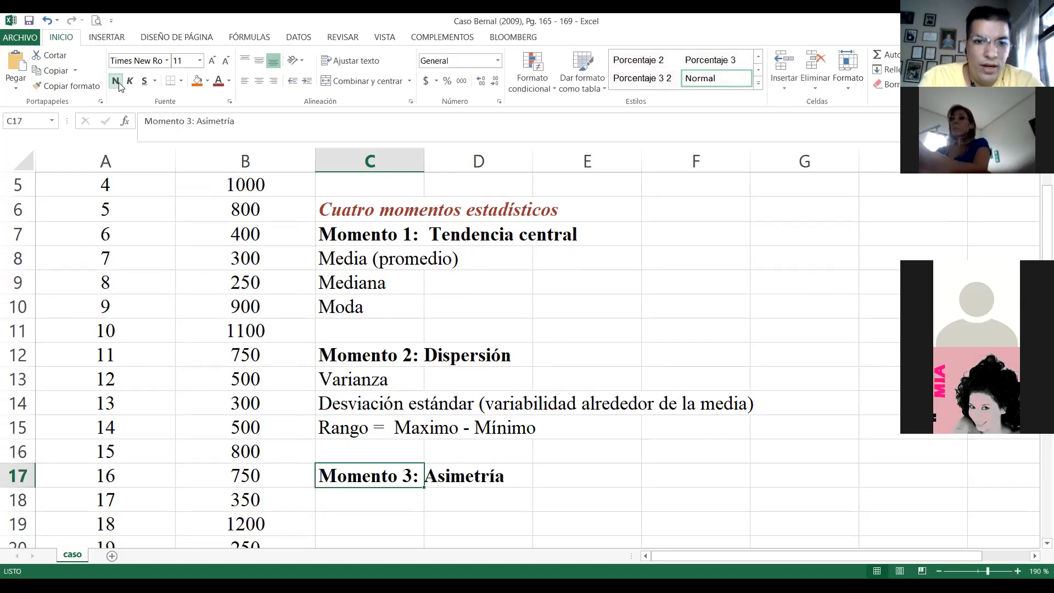
Enter the note "C.A < 0 (-); Sesgados hacia a la izquierda." in cell C18 beneath the Momento 3 subheading.
{"action": "key", "text": "Down"}
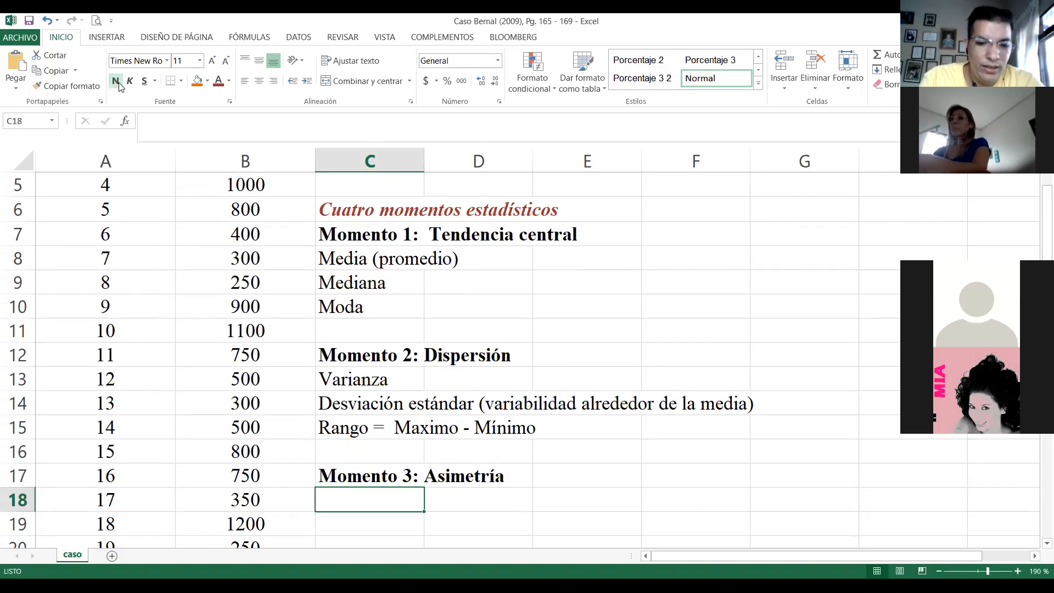
{"action": "type", "text": "c."}
{"action": "key", "text": "BackSpace"}
{"action": "key", "text": "BackSpace"}
{"action": "type", "text": "C.A"}
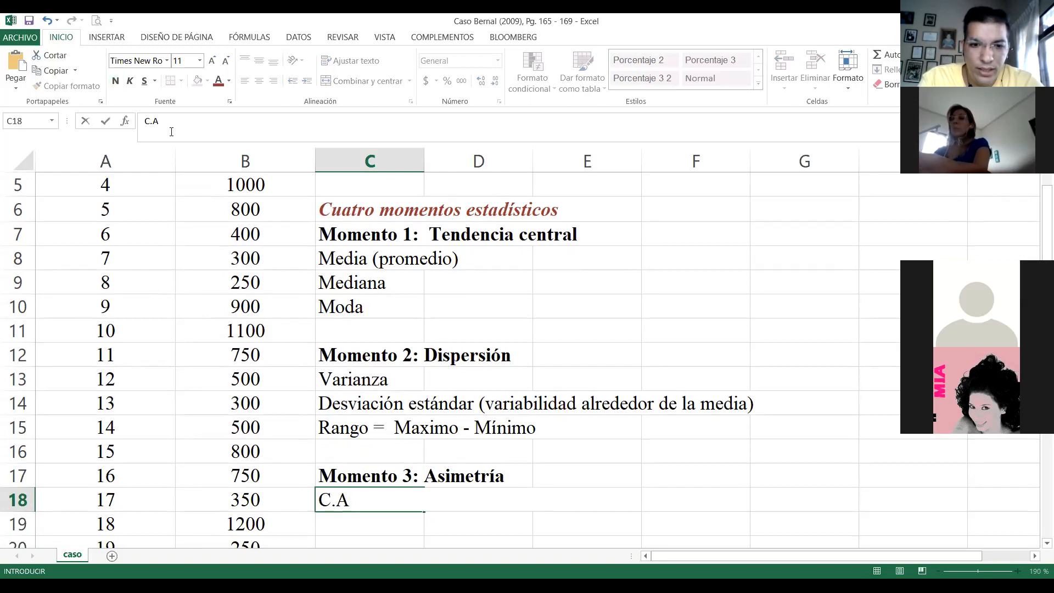
{"action": "key", "text": "BackSpace"}
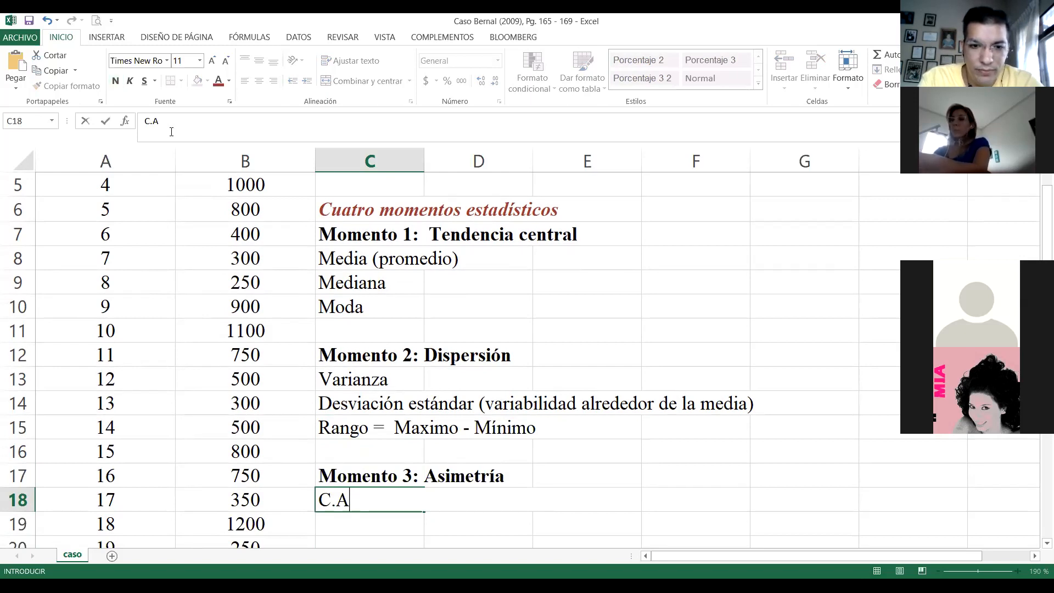
{"action": "type", "text": ">"}
{"action": "key", "text": "BackSpace"}
{"action": "type", "text": "< "}
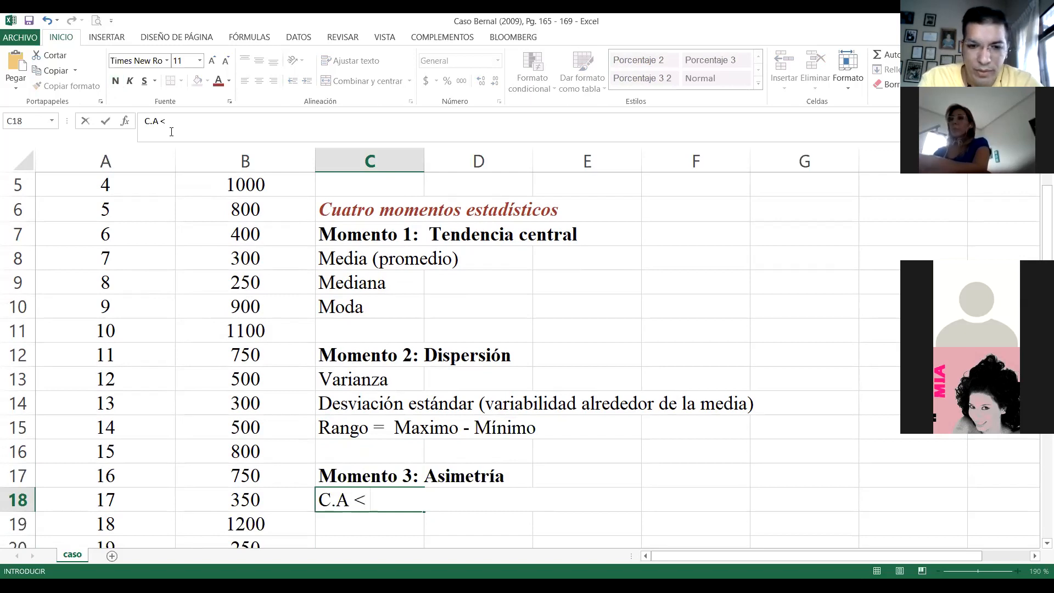
{"action": "type", "text": "0 "}
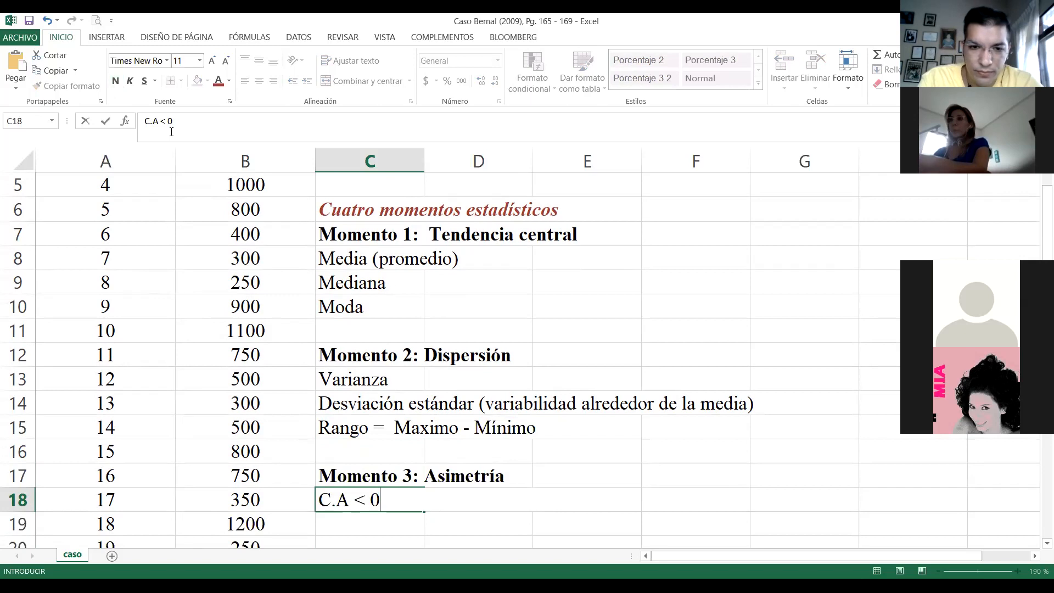
{"action": "type", "text": "("}
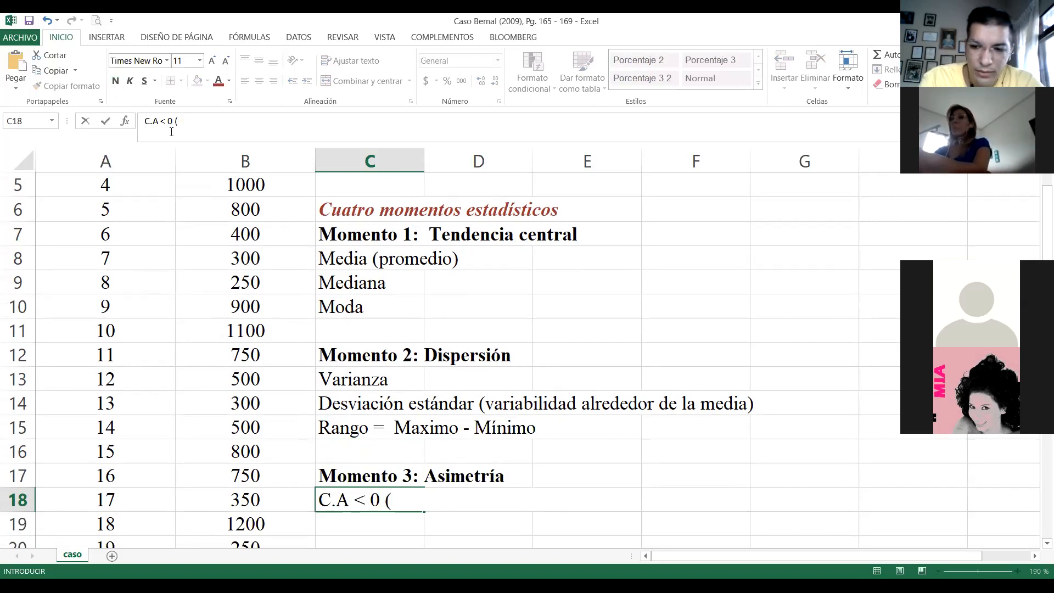
{"action": "type", "text": "-);"}
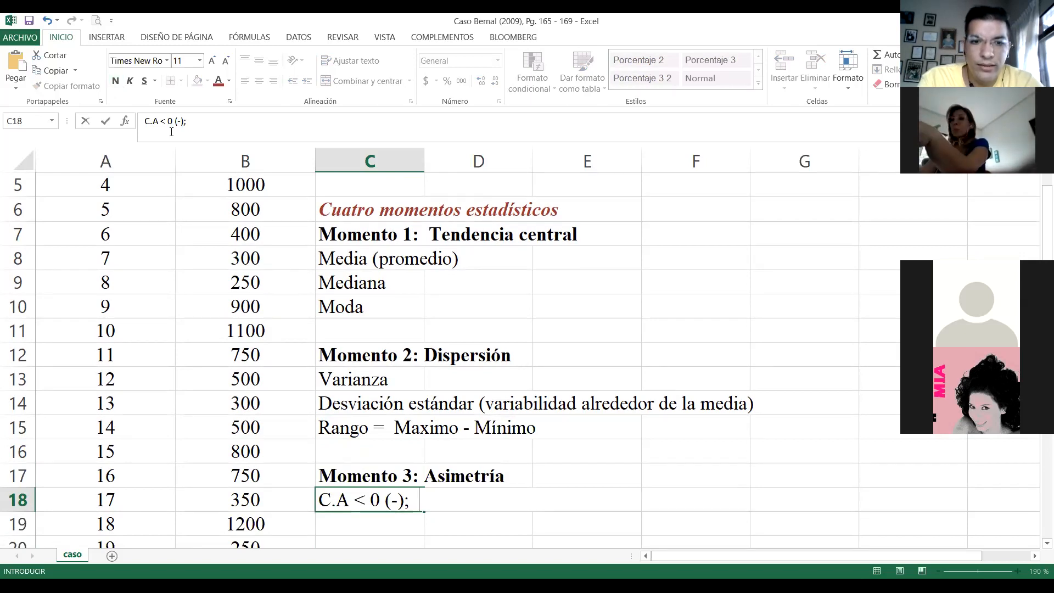
{"action": "type", "text": "SESG"}
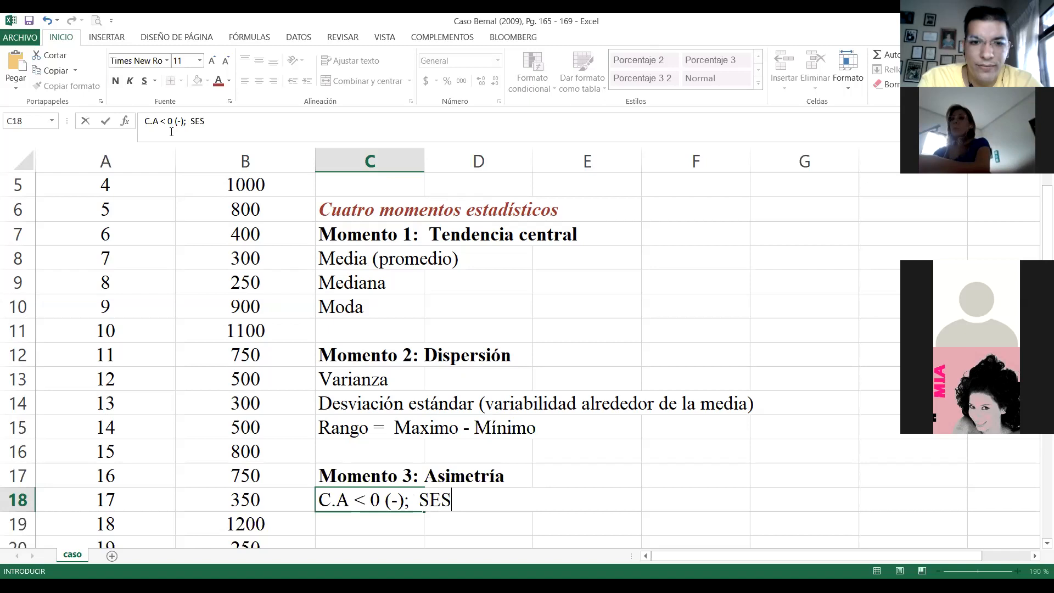
{"action": "key", "text": "BackSpace"}
{"action": "key", "text": "BackSpace"}
{"action": "key", "text": "BackSpace"}
{"action": "type", "text": "esgad"}
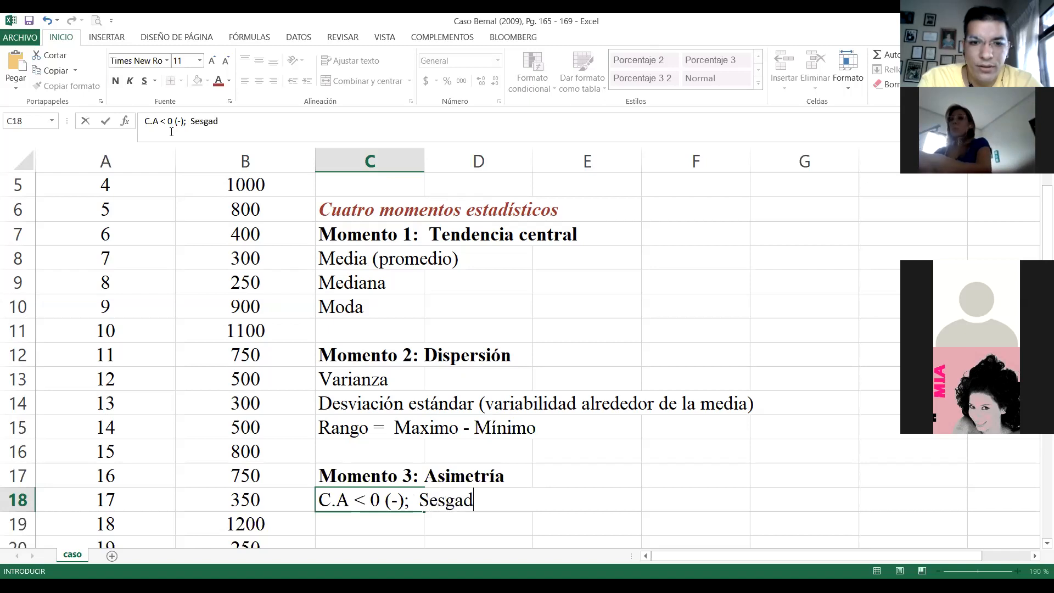
{"action": "type", "text": "os hacia a l"}
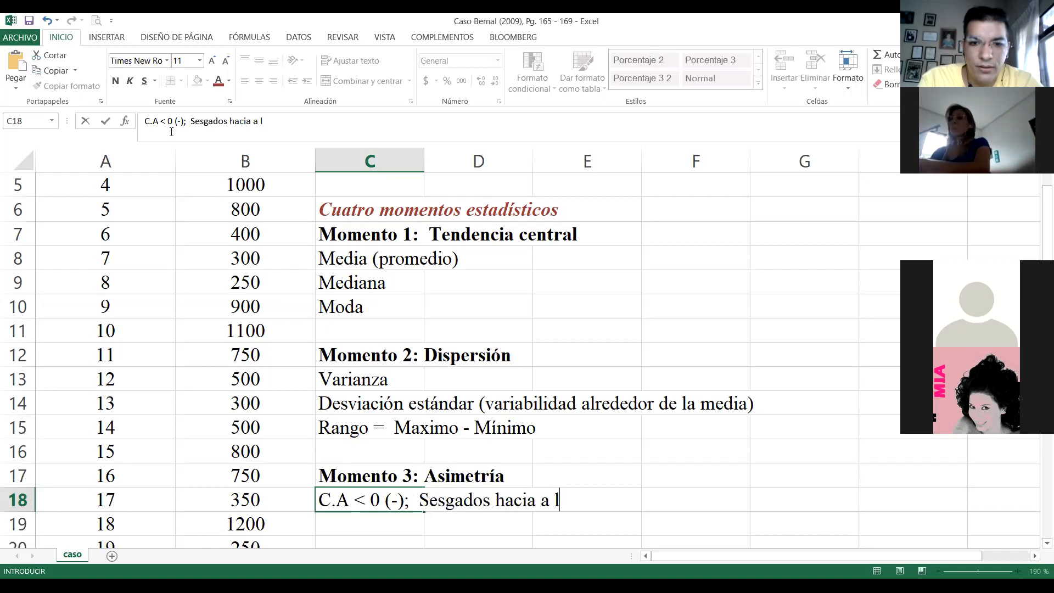
{"action": "type", "text": "a izquierd"}
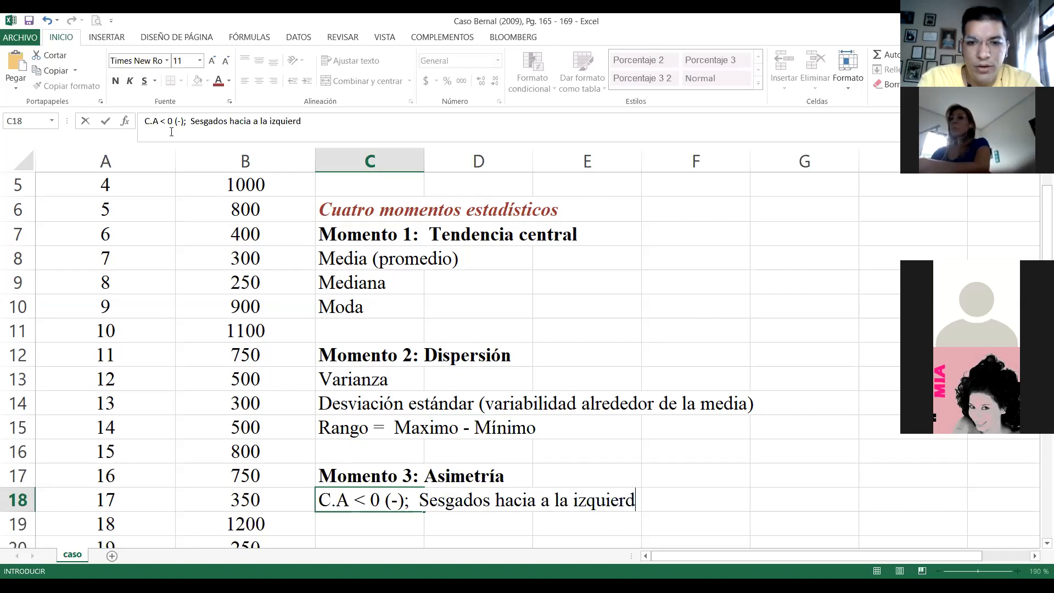
{"action": "type", "text": "a."}
{"action": "key", "text": "Return"}
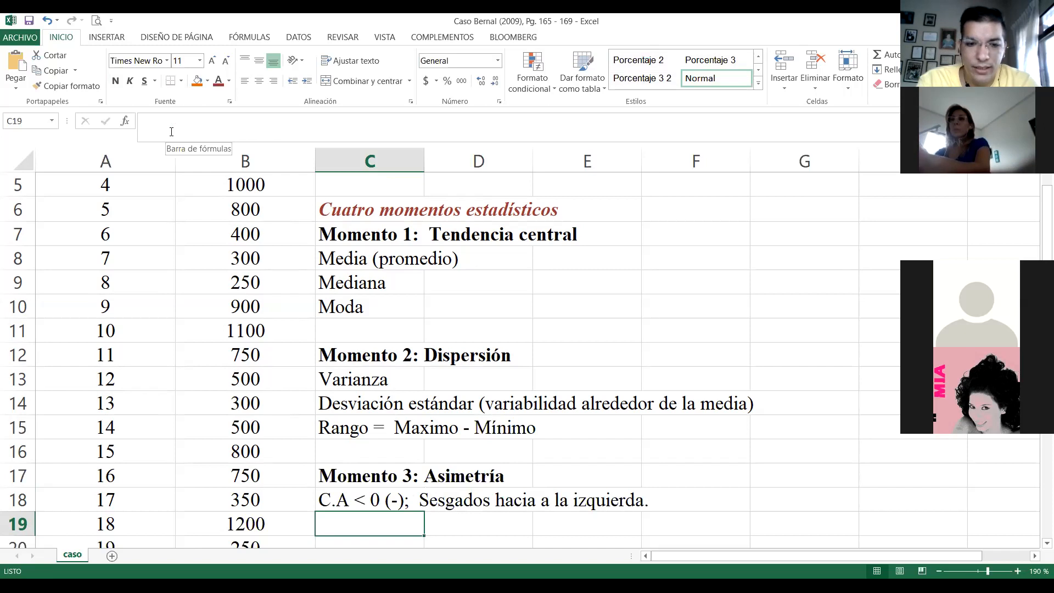
Enter the note "C.A > 0 (+); datos están sesgados hacia la derecha" in cell C19 beneath the negative-asymmetry note.
{"action": "type", "text": "C.A"}
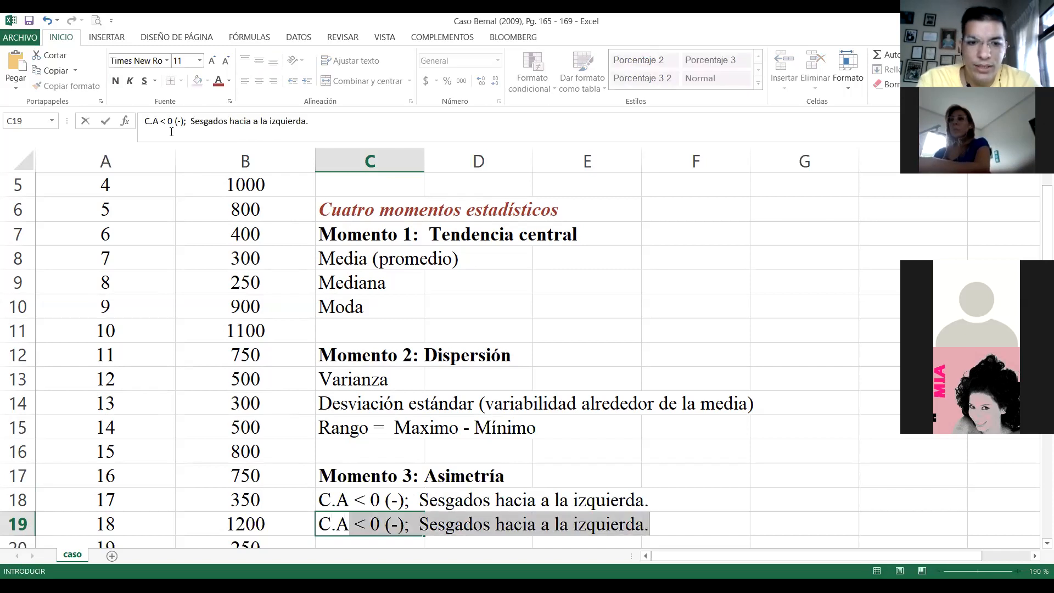
{"action": "type", "text": " > "}
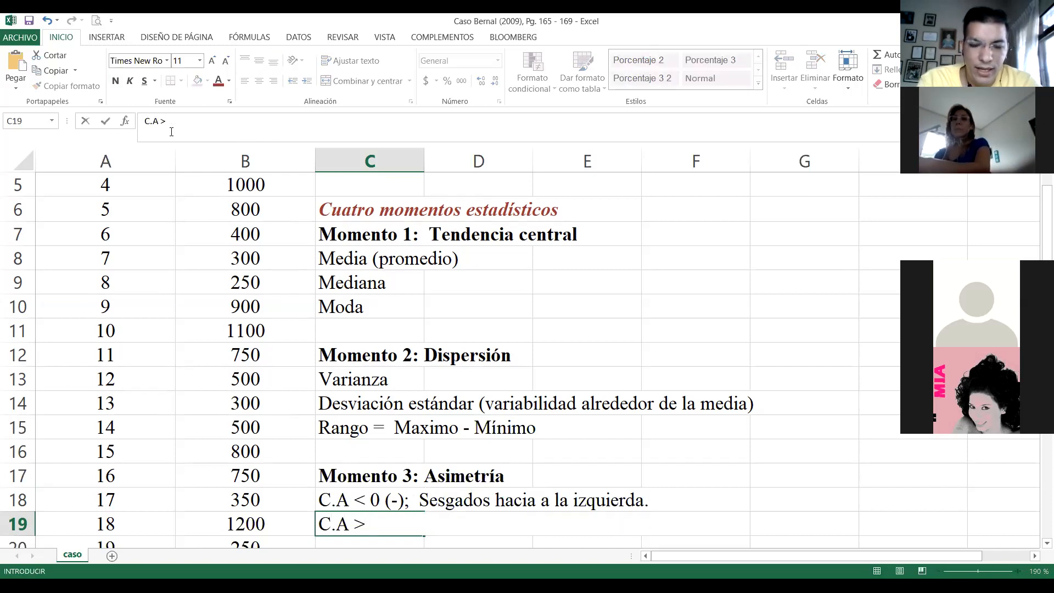
{"action": "type", "text": "0 "}
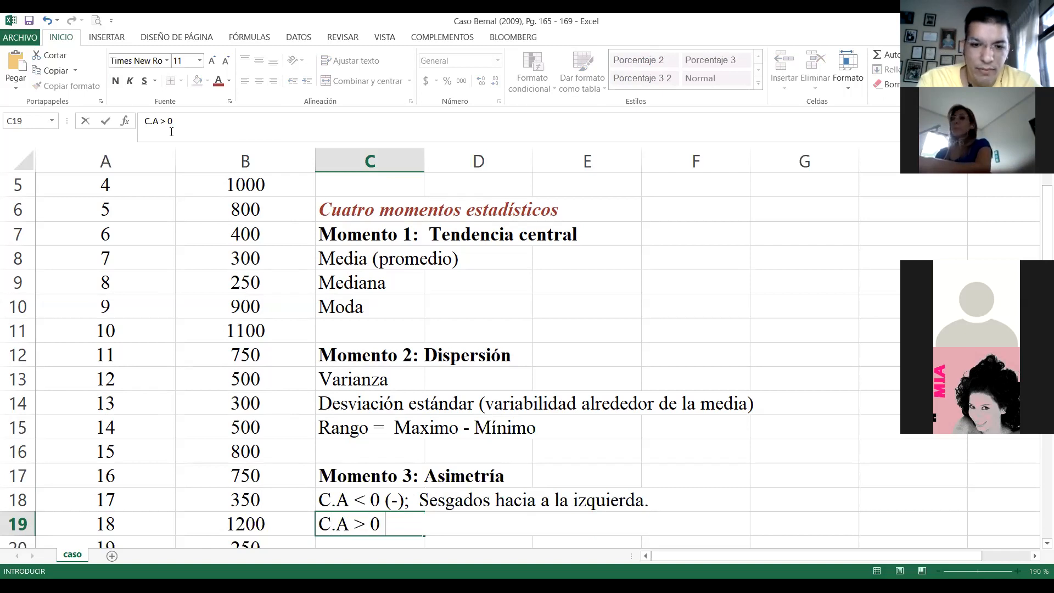
{"action": "type", "text": "(+("}
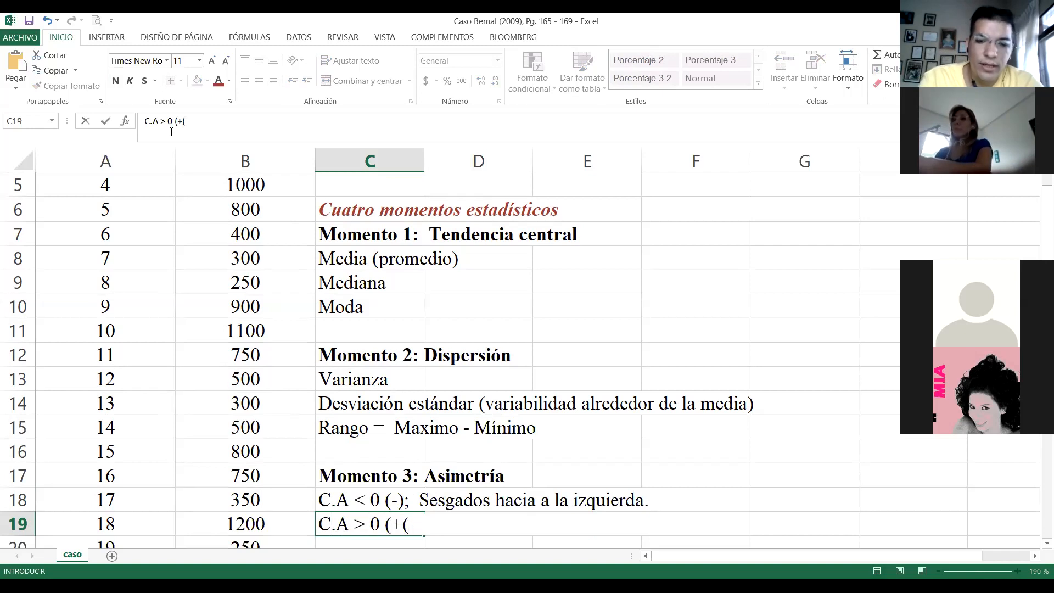
{"action": "key", "text": "BackSpace"}
{"action": "type", "text": "); "}
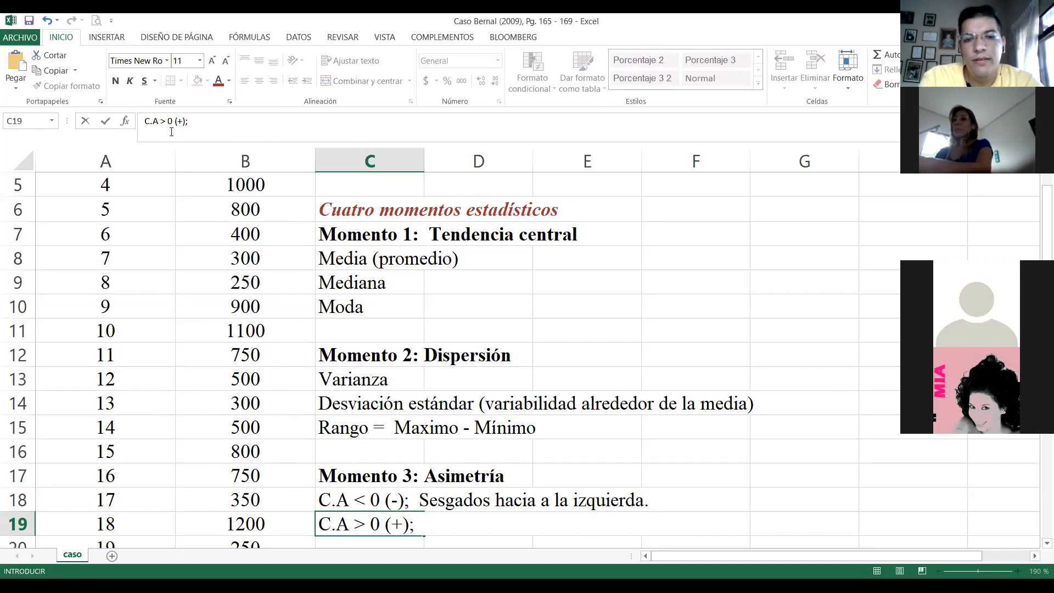
{"action": "type", "text": "dato"}
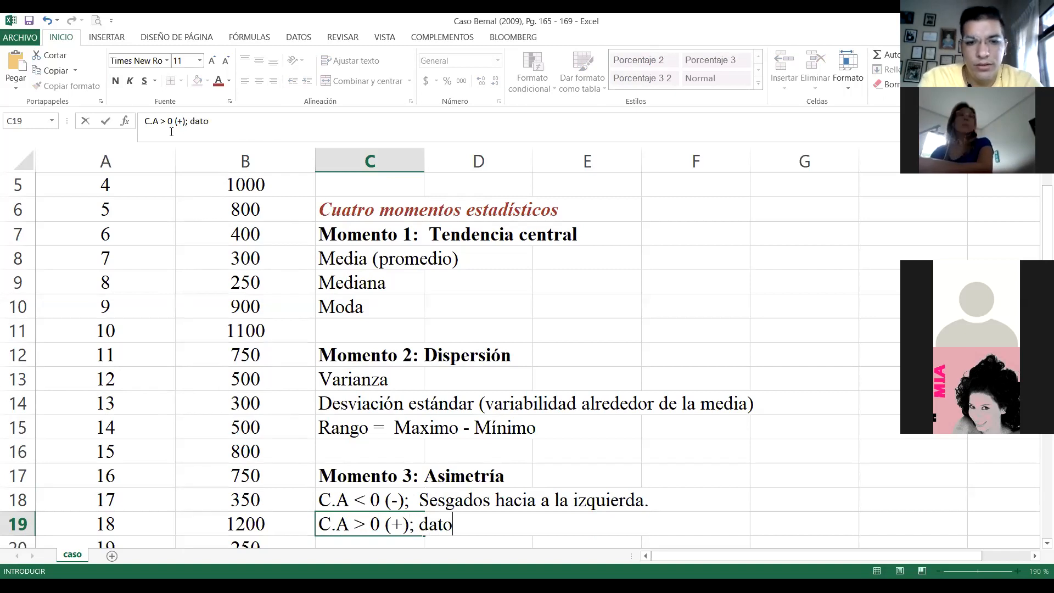
{"action": "type", "text": "s están"}
{"action": "type", "text": "esgados haci"}
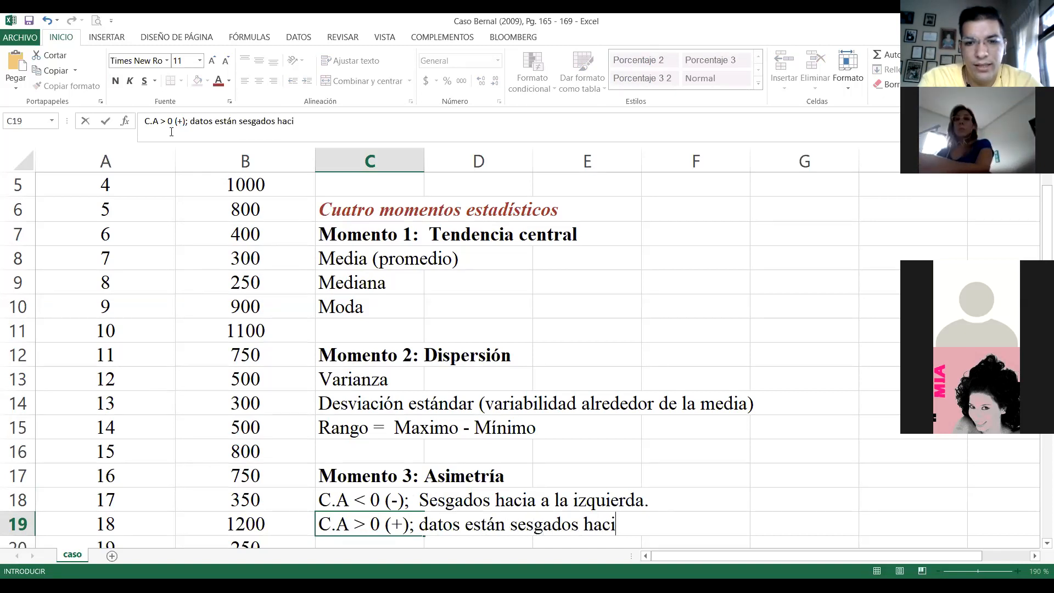
{"action": "type", "text": "a la derech"}
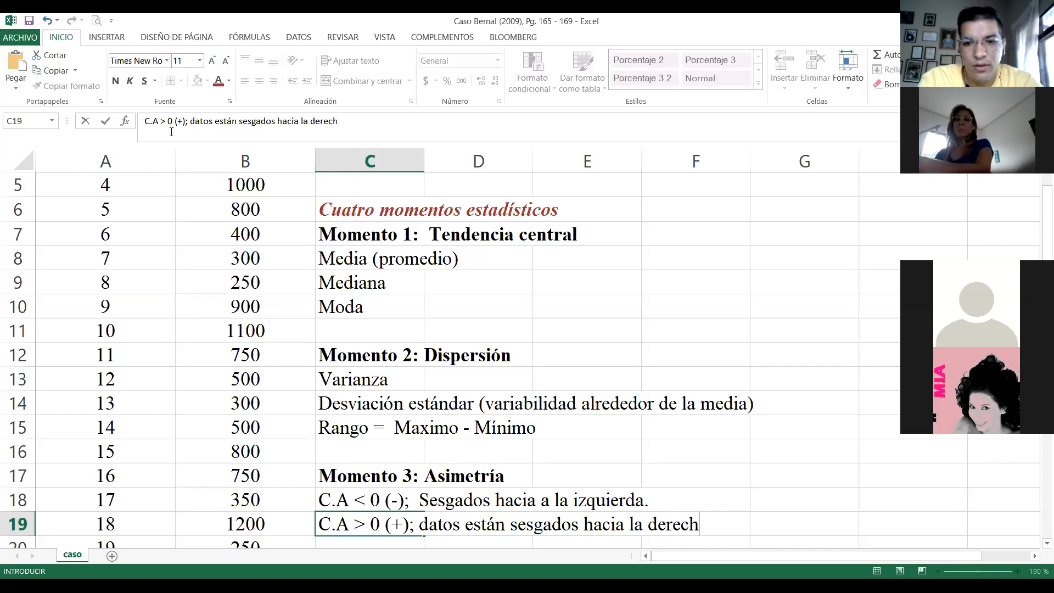
{"action": "type", "text": "a"}
{"action": "key", "text": "Return"}
{"action": "key", "text": "Up"}
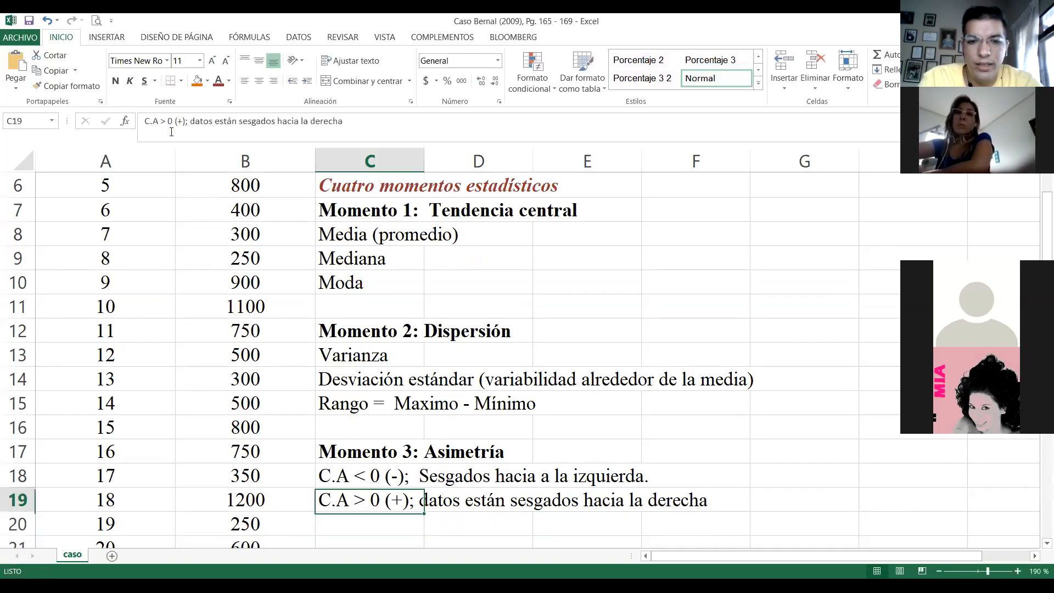
Change "Sesgados" to lowercase "sesgados" in the negative-asymmetry note in cell C18.
{"action": "key", "text": "Up"}
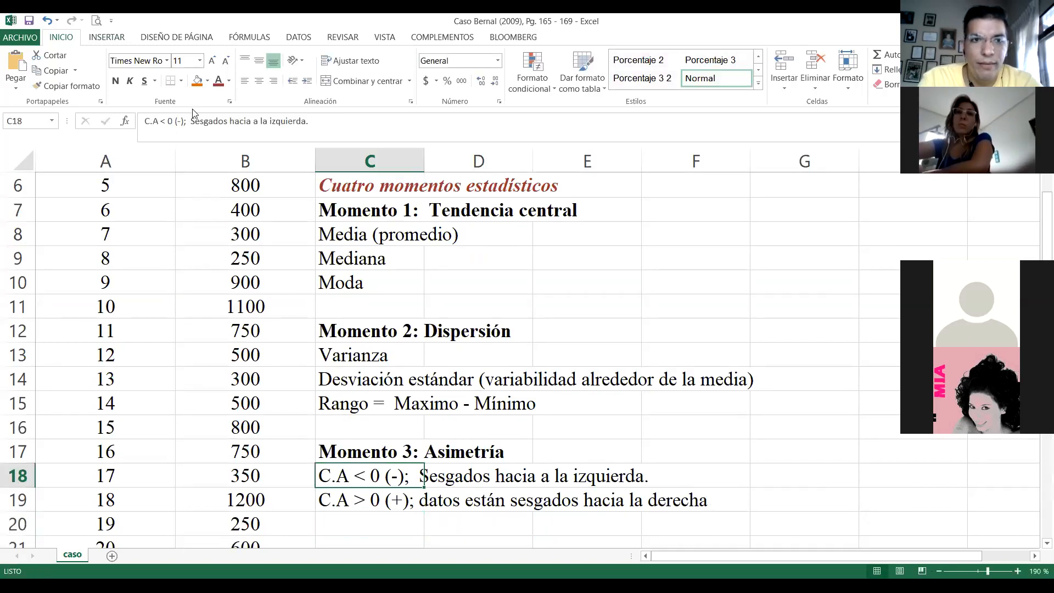
{"action": "left_click", "coordinate": [194, 120]}
{"action": "key", "text": "Delete"}
{"action": "type", "text": "s"}
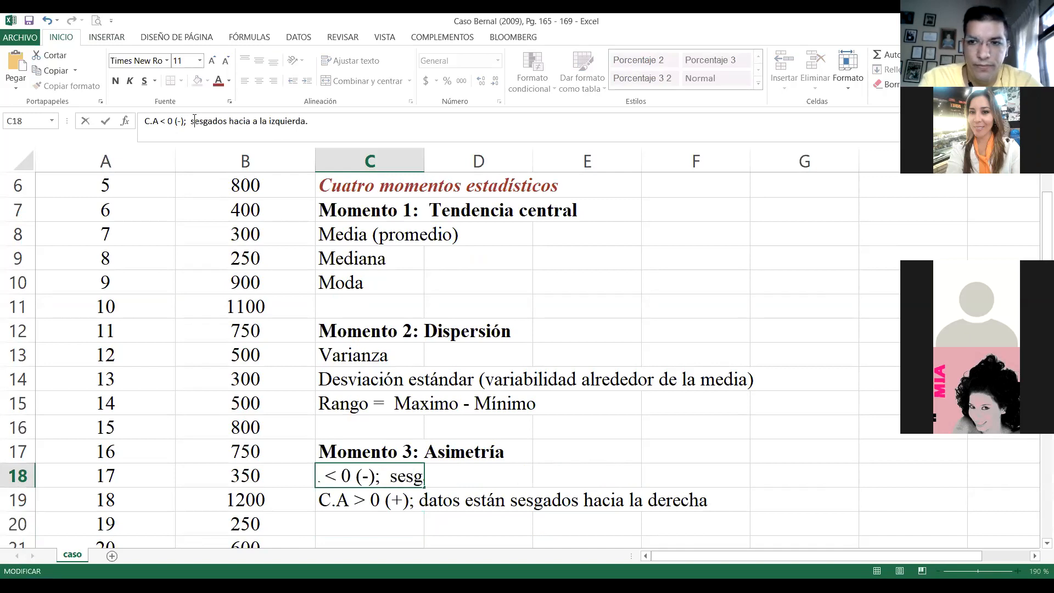
{"action": "key", "text": "Return"}
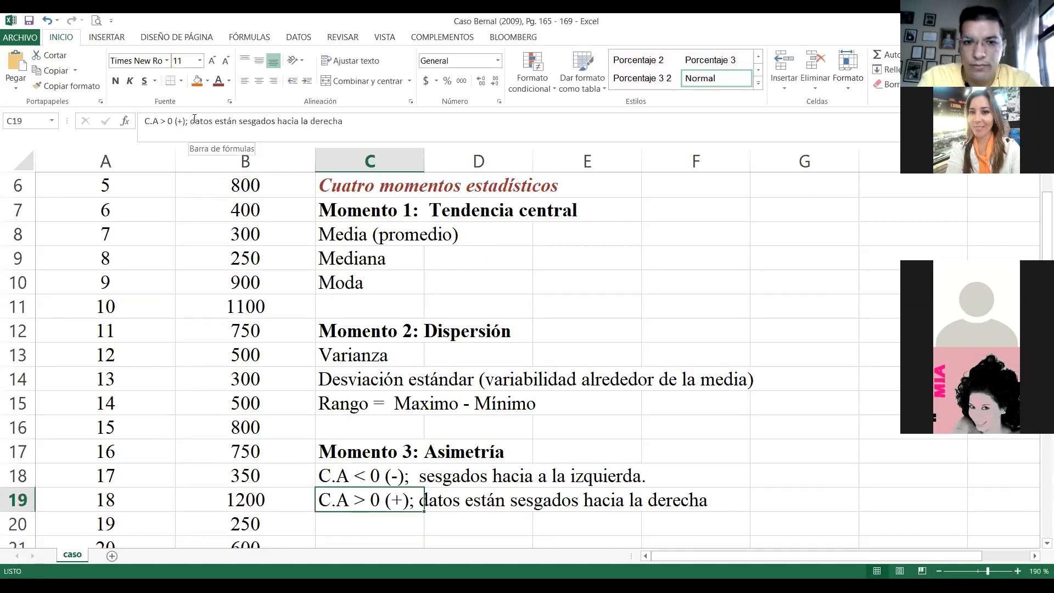
Review the labels and notes already listed for Momentos 1 to 3 in column C.
{"action": "key", "text": "Down"}
{"action": "key", "text": "Down"}
{"action": "key", "text": "Up"}
{"action": "key", "text": "Up"}
{"action": "key", "text": "Up"}
{"action": "key", "text": "Up"}
{"action": "key", "text": "Up"}
{"action": "key", "text": "Up"}
{"action": "key", "text": "Up"}
{"action": "key", "text": "Up"}
{"action": "key", "text": "Up"}
{"action": "key", "text": "Up"}
{"action": "key", "text": "Up"}
{"action": "key", "text": "Down"}
{"action": "key", "text": "Down"}
{"action": "key", "text": "Down"}
{"action": "key", "text": "Down"}
{"action": "key", "text": "Down"}
{"action": "key", "text": "Down"}
{"action": "key", "text": "Down"}
{"action": "key", "text": "Down"}
{"action": "key", "text": "Down"}
{"action": "key", "text": "Down"}
{"action": "key", "text": "Down"}
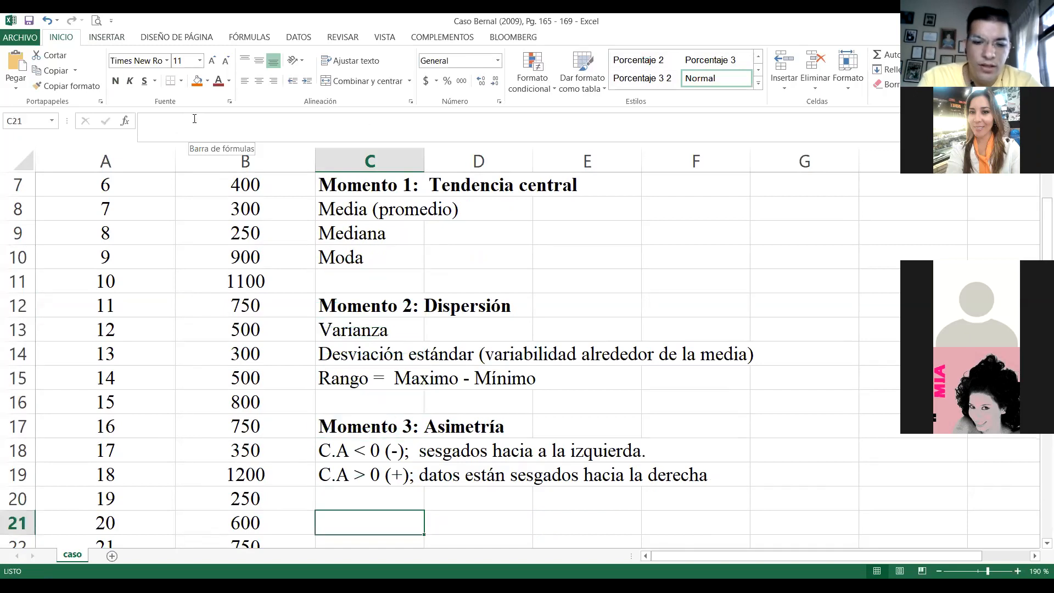
Enter the subheading "Momento 4: Curtosis" in cell C21, leaving a blank row beneath the asymmetry notes.
{"action": "type", "text": "Momento "}
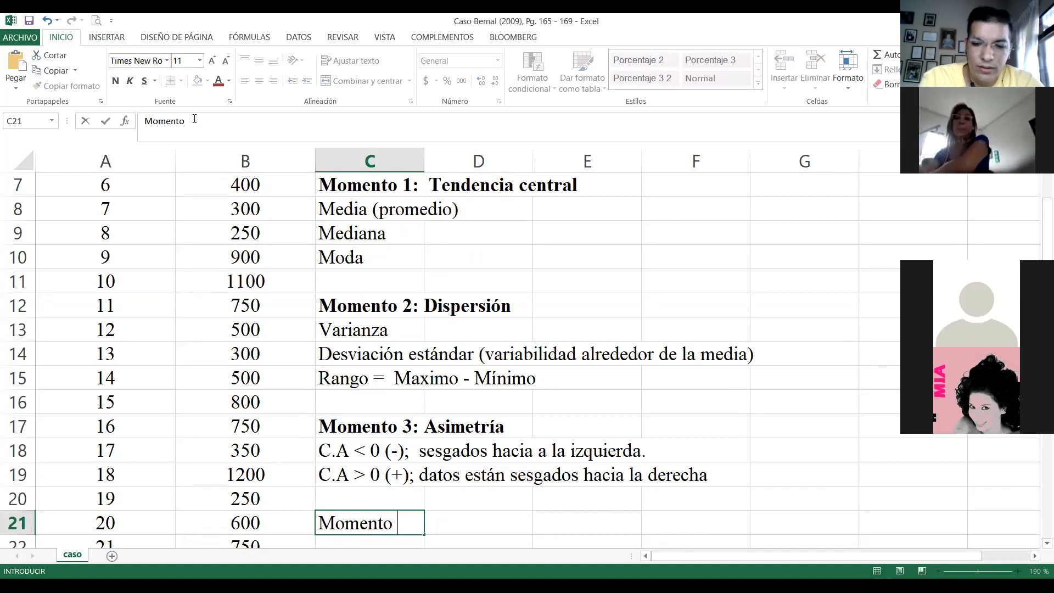
{"action": "type", "text": "4: "}
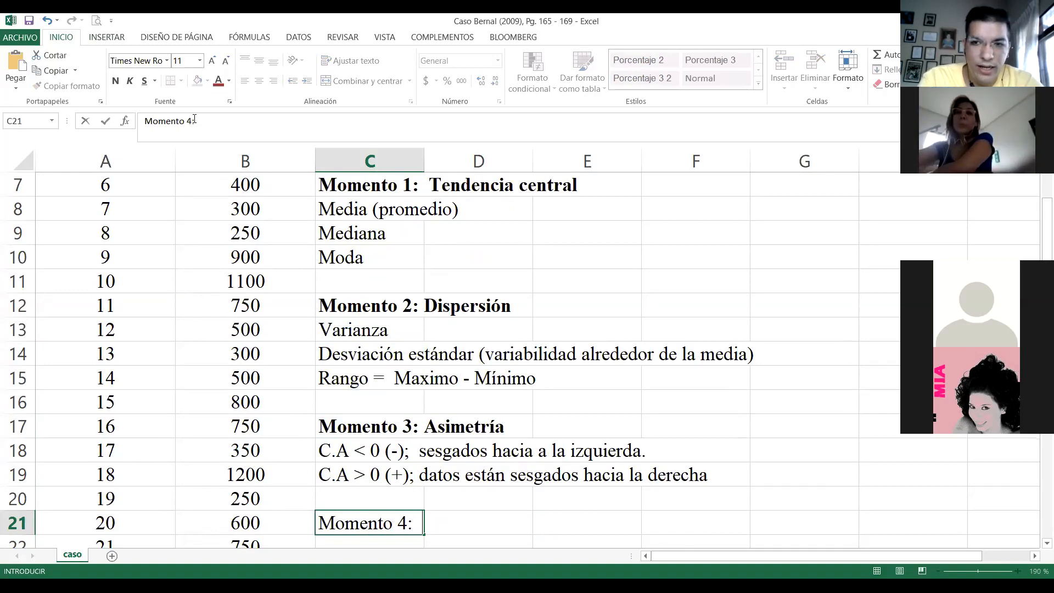
{"action": "type", "text": "CUrtosis"}
{"action": "key", "text": "BackSpace"}
{"action": "key", "text": "BackSpace"}
{"action": "key", "text": "BackSpace"}
{"action": "key", "text": "BackSpace"}
{"action": "key", "text": "BackSpace"}
{"action": "key", "text": "BackSpace"}
{"action": "key", "text": "BackSpace"}
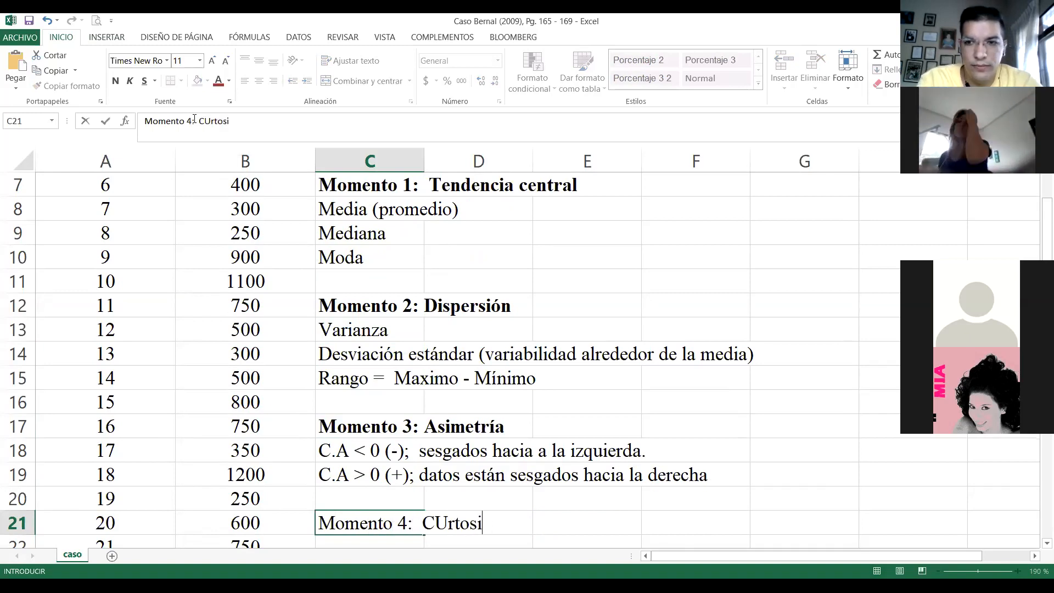
{"action": "type", "text": "urt"}
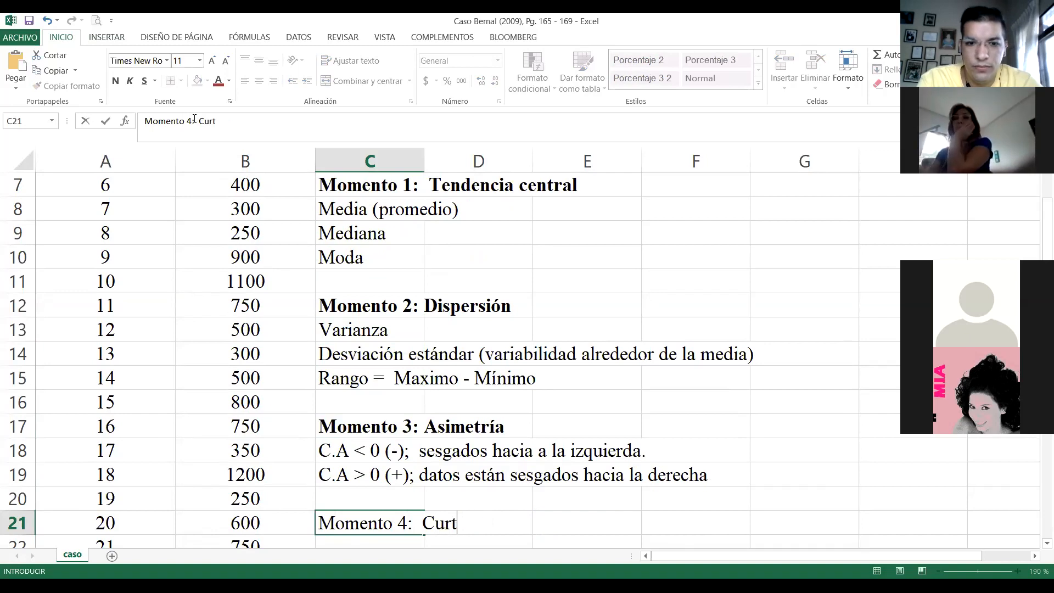
{"action": "type", "text": "osis"}
{"action": "key", "text": "Return"}
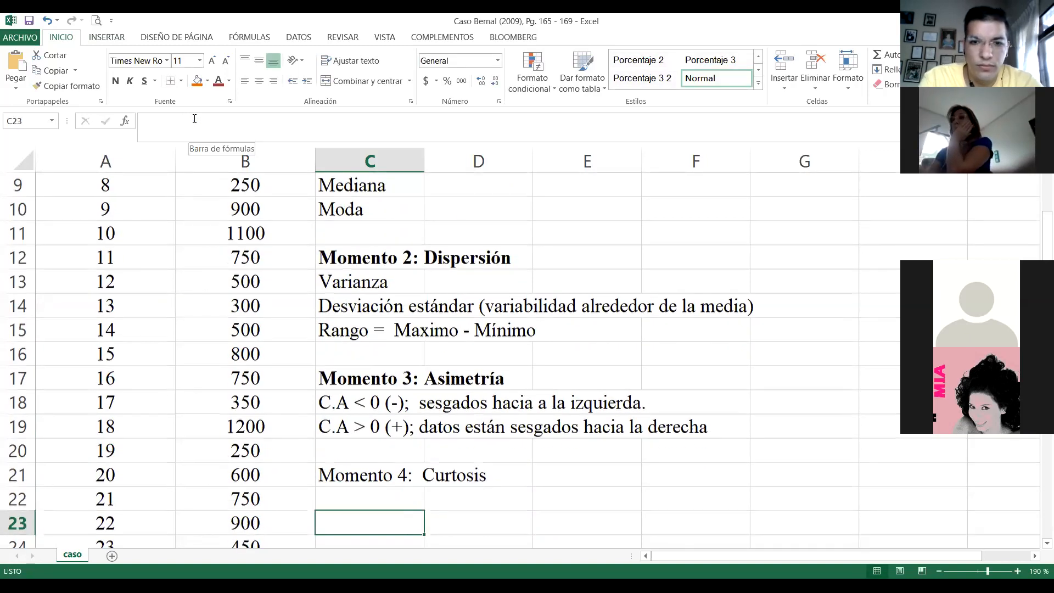
{"action": "key", "text": "Up"}
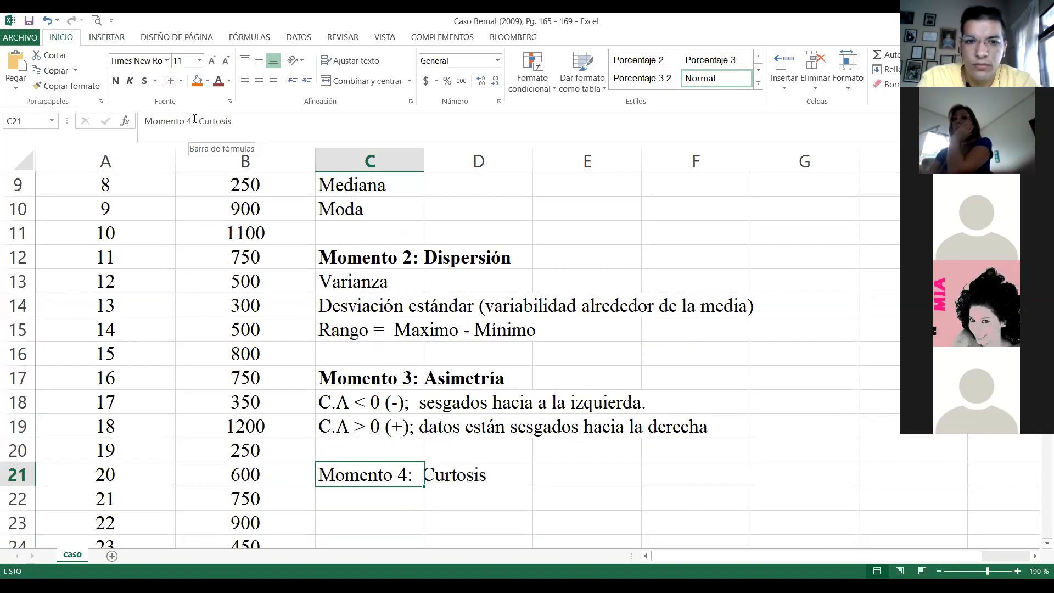
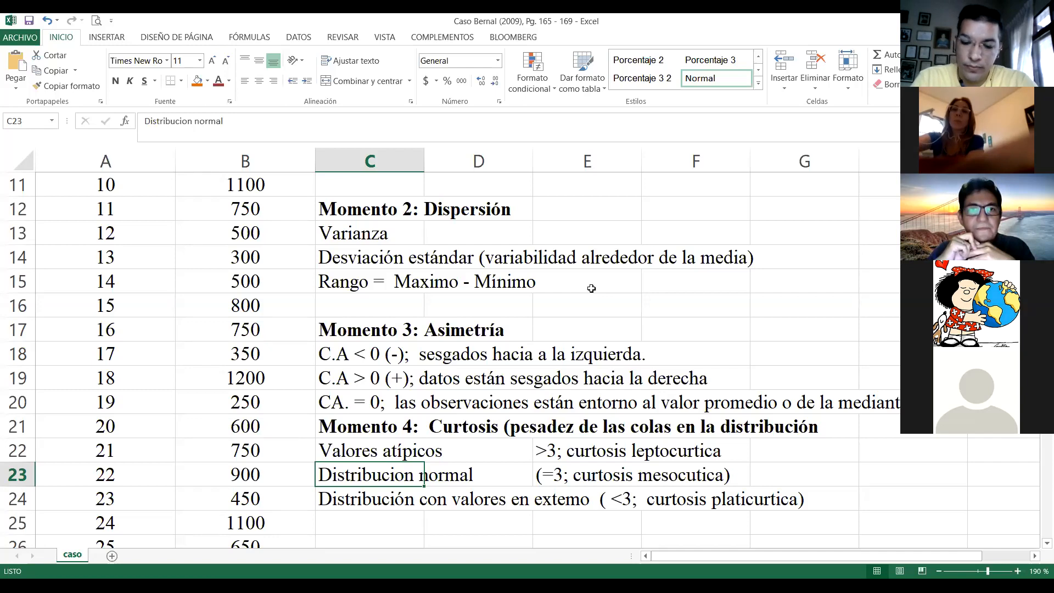
Review the full outline of the four statistical moments in column C, from the task statement down to the kurtosis notes.
{"action": "key", "text": "Up"}
{"action": "key", "text": "Up"}
{"action": "key", "text": "Up"}
{"action": "key", "text": "Up"}
{"action": "key", "text": "Up"}
{"action": "key", "text": "Up"}
{"action": "key", "text": "Up"}
{"action": "key", "text": "Up"}
{"action": "key", "text": "Up"}
{"action": "key", "text": "Up"}
{"action": "key", "text": "Up"}
{"action": "key", "text": "Up"}
{"action": "key", "text": "Up"}
{"action": "key", "text": "Up"}
{"action": "key", "text": "Up"}
{"action": "key", "text": "Up"}
{"action": "key", "text": "Up"}
{"action": "key", "text": "Up"}
{"action": "key", "text": "Up"}
{"action": "key", "text": "Up"}
{"action": "key", "text": "Up"}
{"action": "key", "text": "Up"}
{"action": "key", "text": "Down"}
{"action": "key", "text": "Down"}
{"action": "key", "text": "Down"}
{"action": "key", "text": "Down"}
{"action": "key", "text": "Down"}
{"action": "key", "text": "Down"}
{"action": "key", "text": "Down"}
{"action": "key", "text": "Down"}
{"action": "key", "text": "Down"}
{"action": "key", "text": "Down"}
{"action": "key", "text": "Down"}
{"action": "key", "text": "Down"}
{"action": "key", "text": "Down"}
{"action": "key", "text": "Down"}
{"action": "key", "text": "Down"}
{"action": "key", "text": "Down"}
{"action": "key", "text": "Down"}
{"action": "key", "text": "Down"}
{"action": "key", "text": "Down"}
{"action": "key", "text": "Down"}
{"action": "key", "text": "Down"}
{"action": "key", "text": "Down"}
{"action": "key", "text": "Down"}
{"action": "key", "text": "Down"}
{"action": "key", "text": "Down"}
{"action": "key", "text": "Down"}
{"action": "key", "text": "Down"}
{"action": "key", "text": "Down"}
{"action": "key", "text": "Down"}
{"action": "key", "text": "Down"}
{"action": "key", "text": "Up"}
{"action": "key", "text": "Up"}
{"action": "key", "text": "Up"}
{"action": "key", "text": "Up"}
{"action": "key", "text": "Up"}
{"action": "key", "text": "Up"}
{"action": "key", "text": "Up"}
{"action": "key", "text": "Up"}
{"action": "key", "text": "Up"}
{"action": "key", "text": "Up"}
{"action": "key", "text": "Up"}
{"action": "key", "text": "Up"}
{"action": "key", "text": "Up"}
{"action": "key", "text": "Up"}
{"action": "key", "text": "Up"}
{"action": "key", "text": "Up"}
{"action": "key", "text": "Up"}
{"action": "key", "text": "Up"}
{"action": "key", "text": "Up"}
{"action": "key", "text": "Up"}
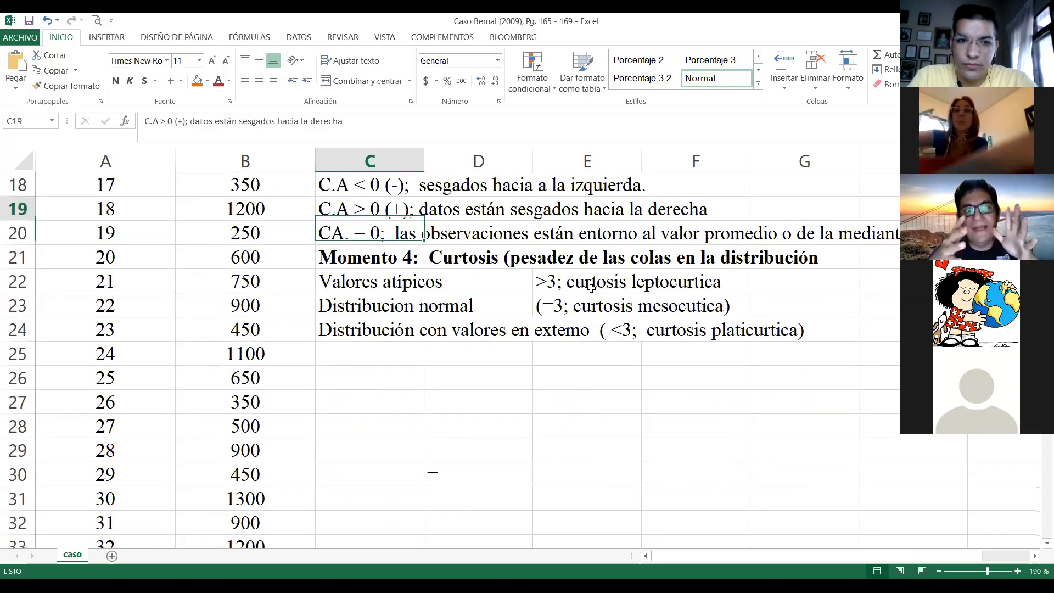
{"action": "key", "text": "Down"}
{"action": "key", "text": "Down"}
{"action": "key", "text": "Down"}
{"action": "key", "text": "Down"}
{"action": "key", "text": "Down"}
{"action": "key", "text": "Down"}
{"action": "key", "text": "Down"}
{"action": "key", "text": "Down"}
{"action": "key", "text": "Down"}
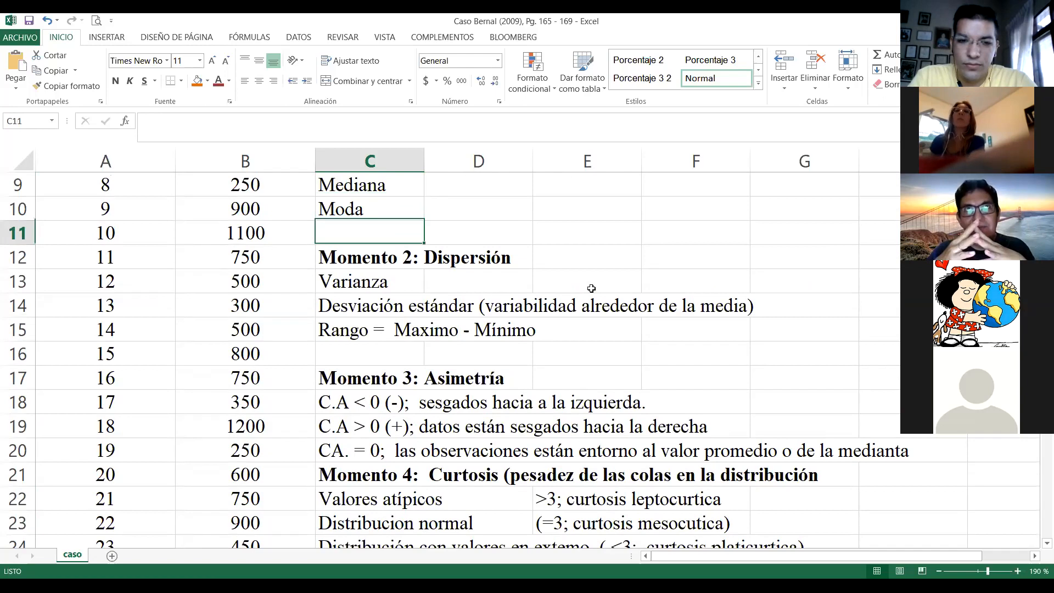
{"action": "key", "text": "Down"}
{"action": "key", "text": "Down"}
{"action": "key", "text": "Down"}
{"action": "key", "text": "Down"}
{"action": "key", "text": "Down"}
{"action": "key", "text": "Down"}
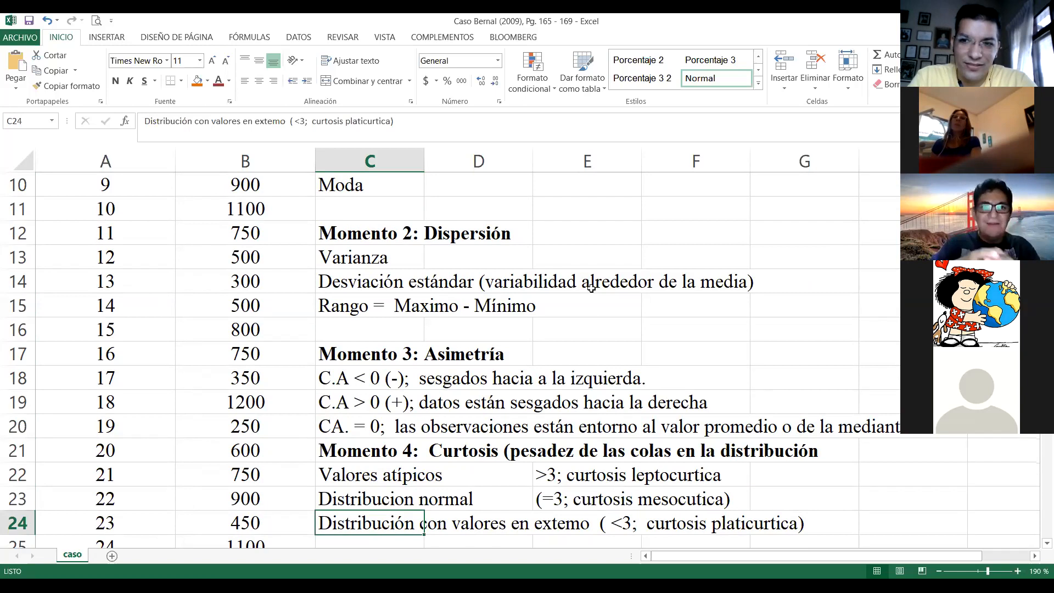
{"action": "key", "text": "Up"}
{"action": "key", "text": "Up"}
{"action": "key", "text": "Up"}
{"action": "key", "text": "Up"}
{"action": "key", "text": "Up"}
{"action": "key", "text": "Up"}
{"action": "key", "text": "Up"}
{"action": "key", "text": "Up"}
{"action": "key", "text": "Up"}
{"action": "key", "text": "Up"}
{"action": "key", "text": "Up"}
{"action": "key", "text": "Up"}
{"action": "key", "text": "Up"}
{"action": "key", "text": "Up"}
{"action": "key", "text": "Up"}
{"action": "key", "text": "Up"}
{"action": "key", "text": "Up"}
{"action": "key", "text": "Up"}
{"action": "key", "text": "Up"}
{"action": "key", "text": "Up"}
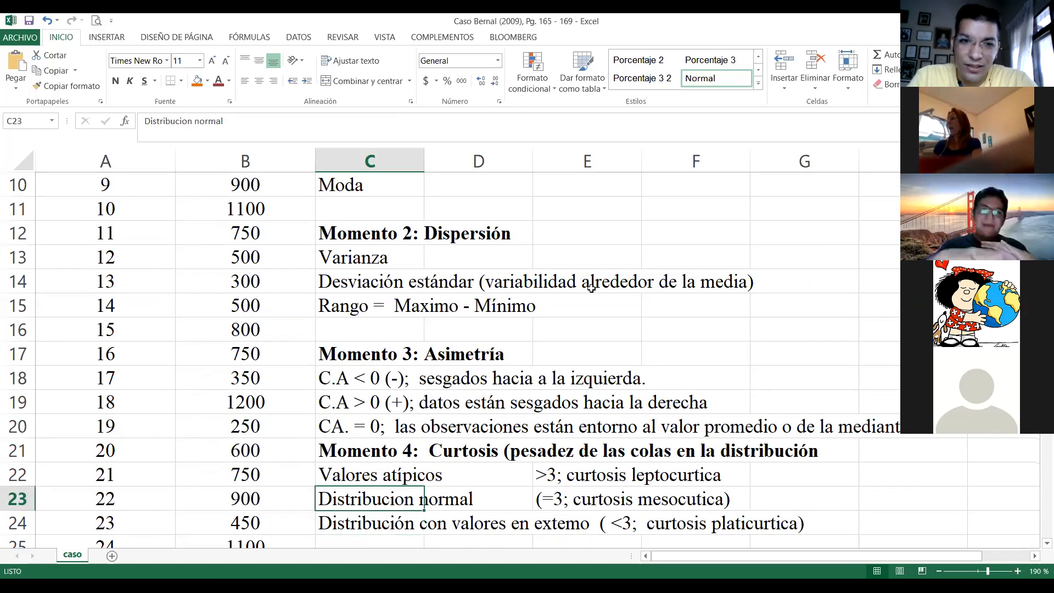
{"action": "key", "text": "Up"}
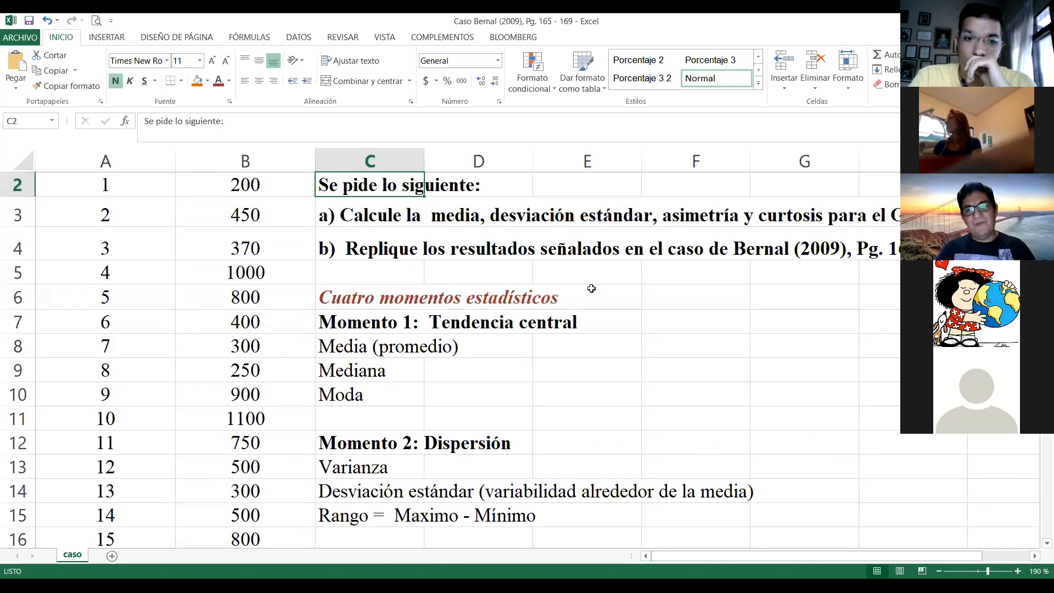
Examine the Momento 1 subheading and its central tendency measures beneath the "Cuatro momentos estadísticos" title.
{"action": "key", "text": "Down"}
{"action": "key", "text": "Down"}
{"action": "key", "text": "Down"}
{"action": "key", "text": "Down"}
{"action": "key", "text": "Down"}
{"action": "key", "text": "Down"}
{"action": "key", "text": "Down"}
{"action": "key", "text": "Up"}
{"action": "key", "text": "Up"}
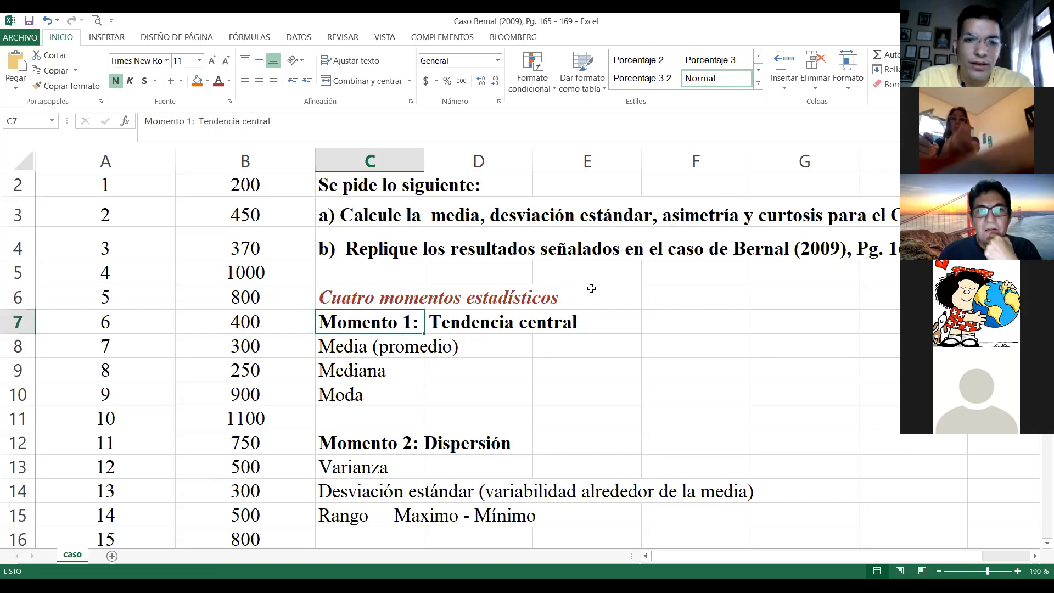
Review the outline of the four statistical moments down column C, and return to the credit card spending header in B1.
{"action": "key", "text": "Down"}
{"action": "key", "text": "Down"}
{"action": "key", "text": "Down"}
{"action": "key", "text": "Down"}
{"action": "key", "text": "Down"}
{"action": "key", "text": "Down"}
{"action": "key", "text": "Down"}
{"action": "key", "text": "Down"}
{"action": "key", "text": "Down"}
{"action": "key", "text": "Down"}
{"action": "key", "text": "Down"}
{"action": "key", "text": "Down"}
{"action": "key", "text": "Down"}
{"action": "key", "text": "Down"}
{"action": "key", "text": "Down"}
{"action": "key", "text": "Down"}
{"action": "key", "text": "Down"}
{"action": "key", "text": "Down"}
{"action": "key", "text": "Down"}
{"action": "key", "text": "Down"}
{"action": "key", "text": "Up"}
{"action": "key", "text": "Up"}
{"action": "key", "text": "Up"}
{"action": "key", "text": "Up"}
{"action": "key", "text": "Up"}
{"action": "key", "text": "Up"}
{"action": "key", "text": "Up"}
{"action": "key", "text": "Up"}
{"action": "key", "text": "Up"}
{"action": "key", "text": "Up"}
{"action": "key", "text": "Up"}
{"action": "key", "text": "Up"}
{"action": "key", "text": "Up"}
{"action": "key", "text": "Up"}
{"action": "key", "text": "Up"}
{"action": "key", "text": "Up"}
{"action": "key", "text": "Up"}
{"action": "key", "text": "Up"}
{"action": "key", "text": "Up"}
{"action": "key", "text": "Up"}
{"action": "key", "text": "Up"}
{"action": "key", "text": "Up"}
{"action": "key", "text": "Up"}
{"action": "key", "text": "Up"}
{"action": "key", "text": "Up"}
{"action": "key", "text": "Up"}
{"action": "key", "text": "Up"}
{"action": "key", "text": "Up"}
{"action": "key", "text": "Up"}
{"action": "key", "text": "Up"}
{"action": "key", "text": "Up"}
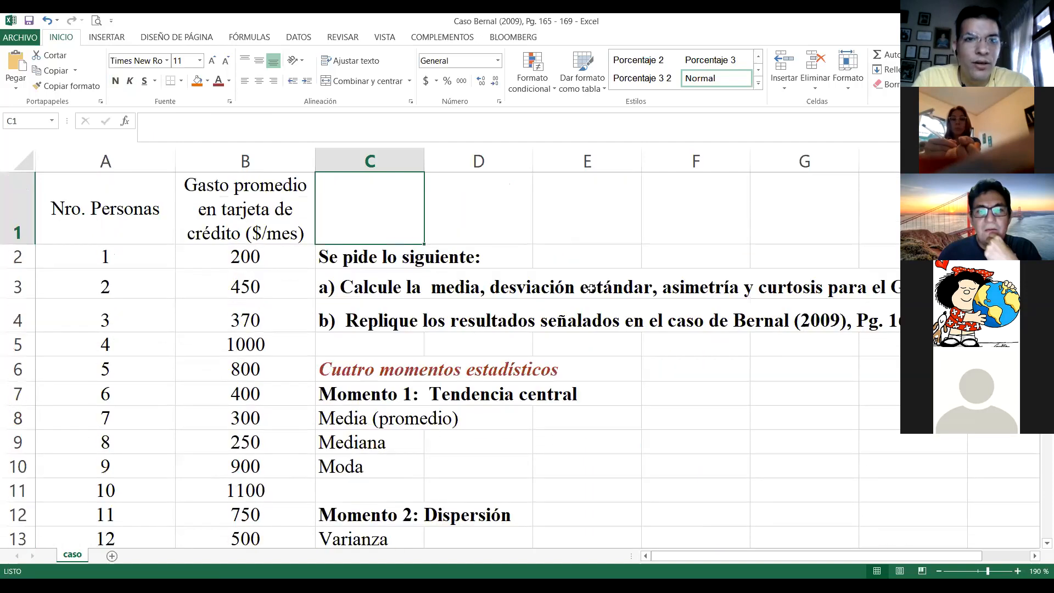
{"action": "key", "text": "Left"}
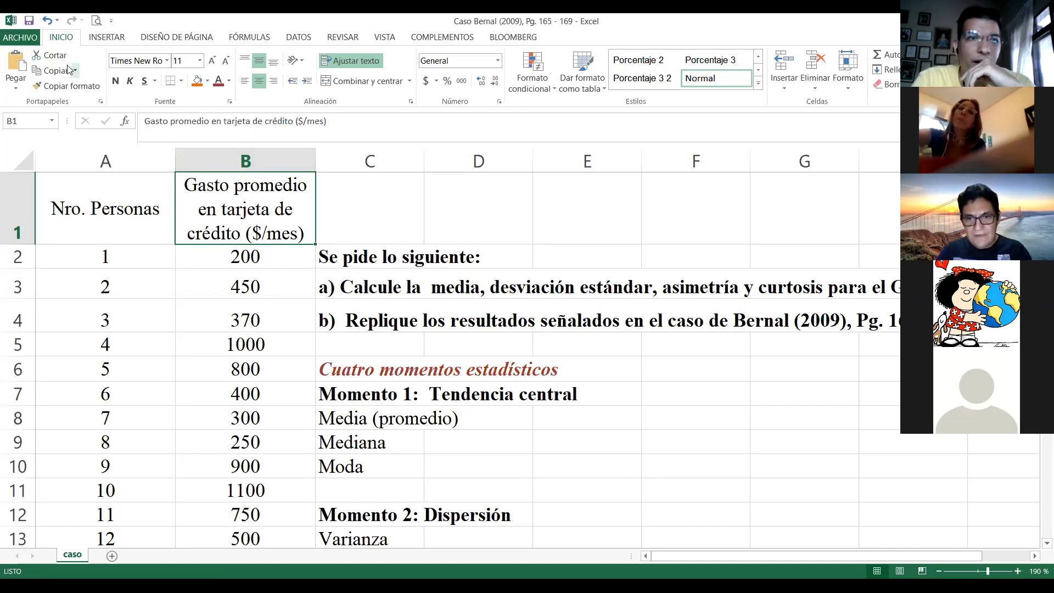
{"action": "left_click", "coordinate": [29, 39]}
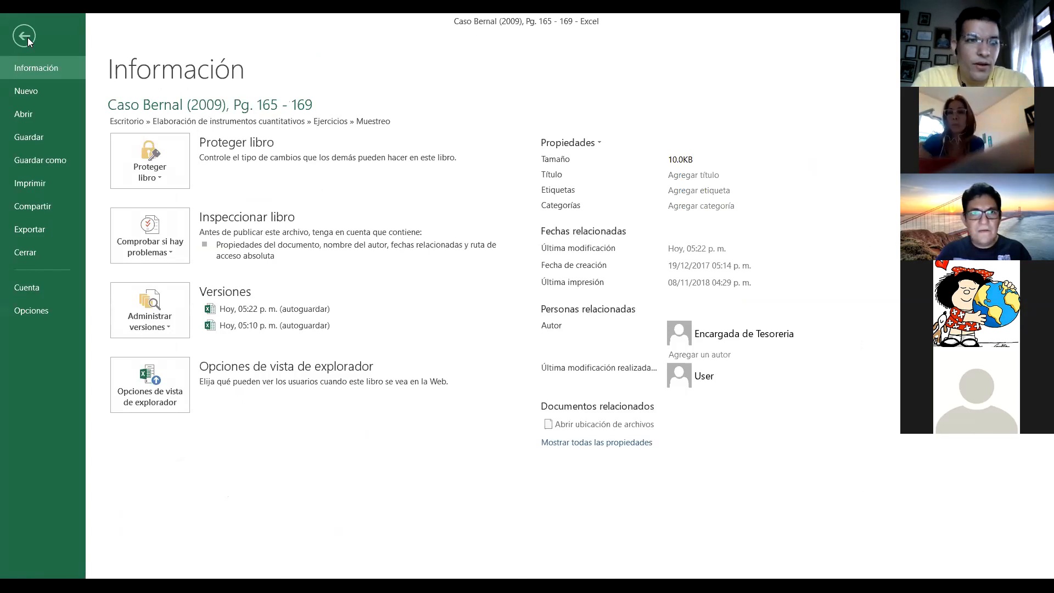
{"action": "left_click", "coordinate": [51, 306]}
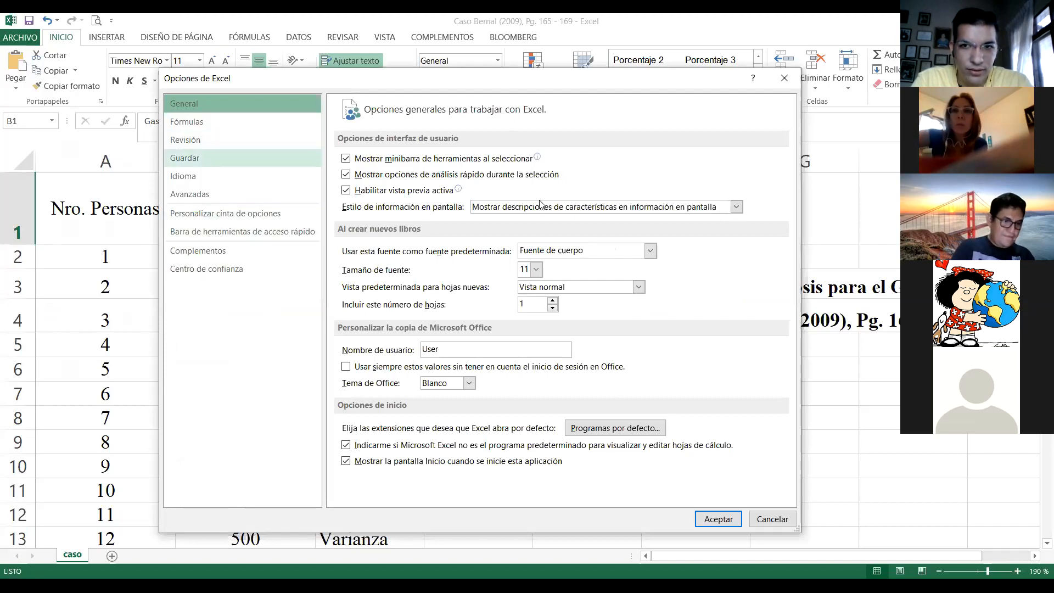
{"action": "left_click", "coordinate": [785, 78]}
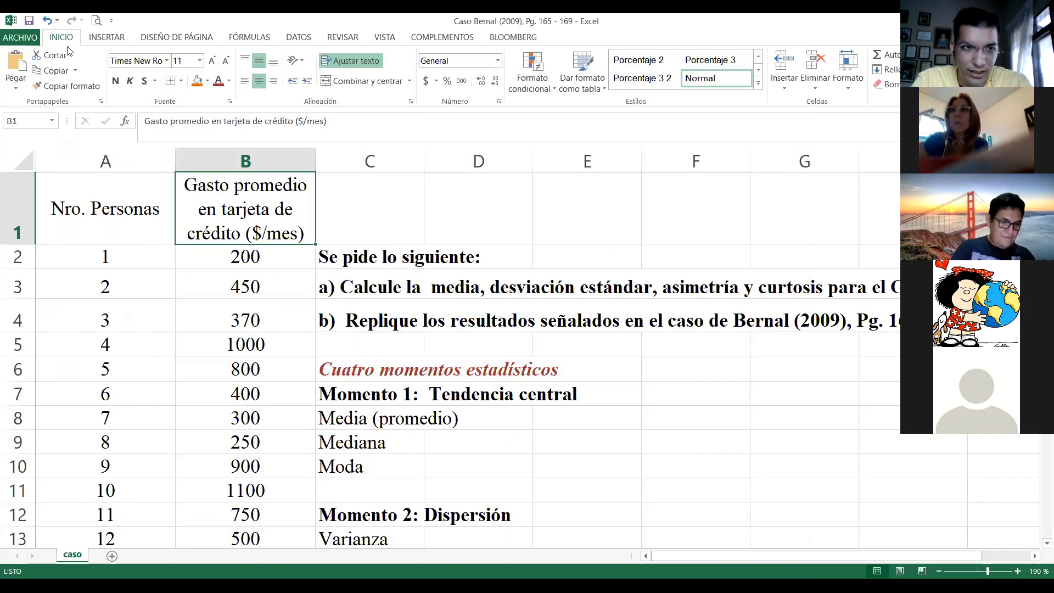
Look up Herramientas para análisis in the add-ins list of the Excel options, check its details, and return to the sheet at E5.
{"action": "left_click", "coordinate": [19, 38]}
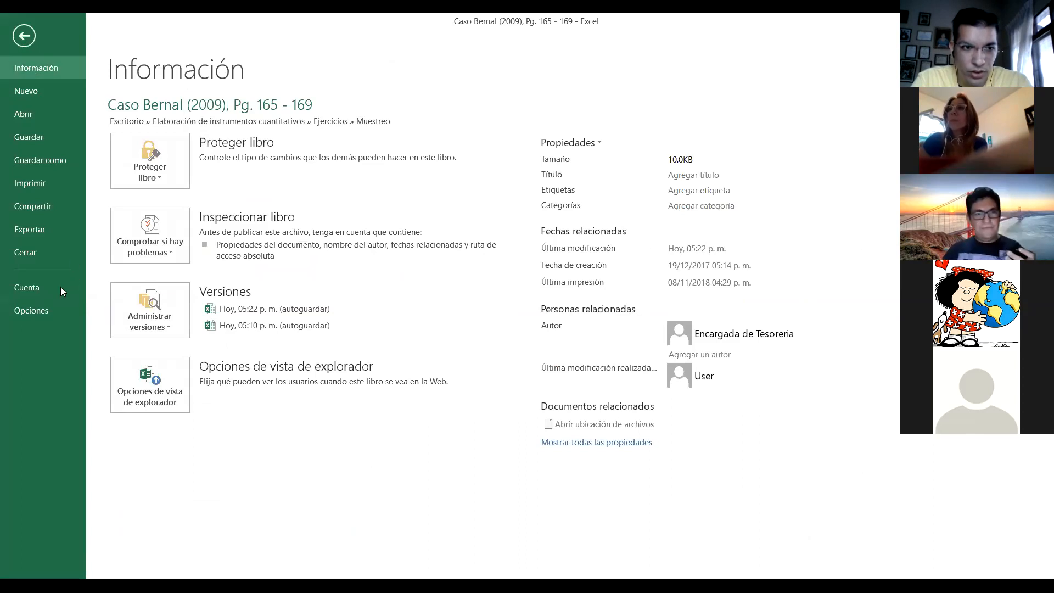
{"action": "left_click", "coordinate": [54, 308]}
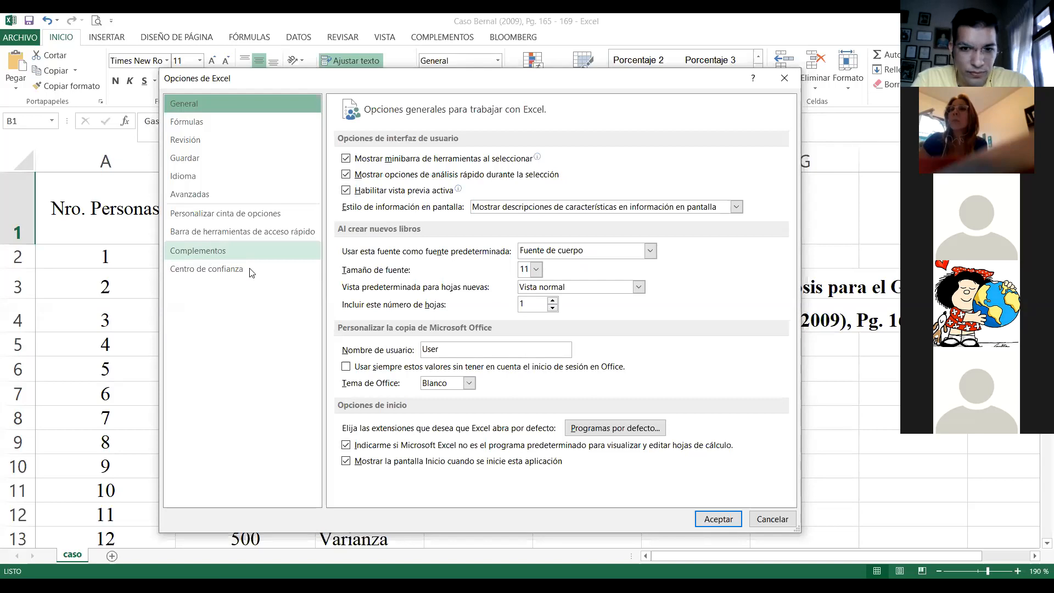
{"action": "left_click", "coordinate": [228, 252]}
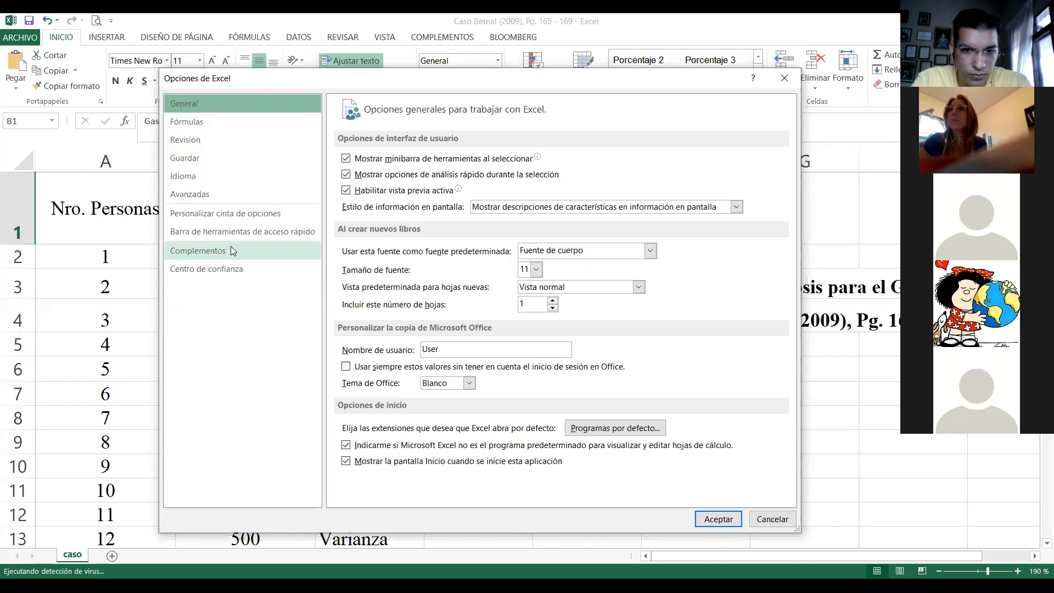
{"action": "key", "text": "alt+Tab"}
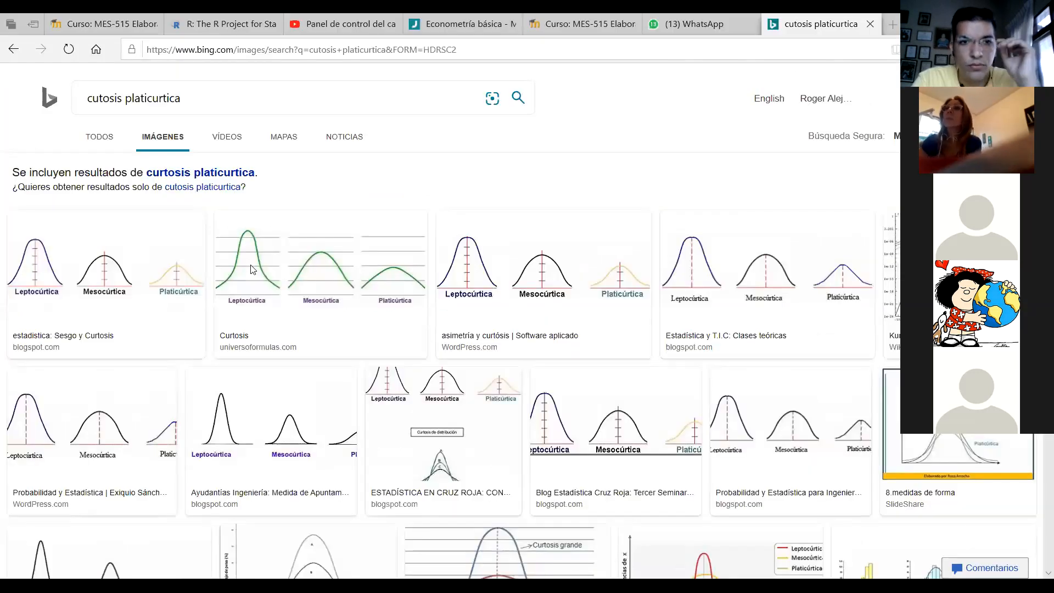
{"action": "key", "text": "alt+Tab"}
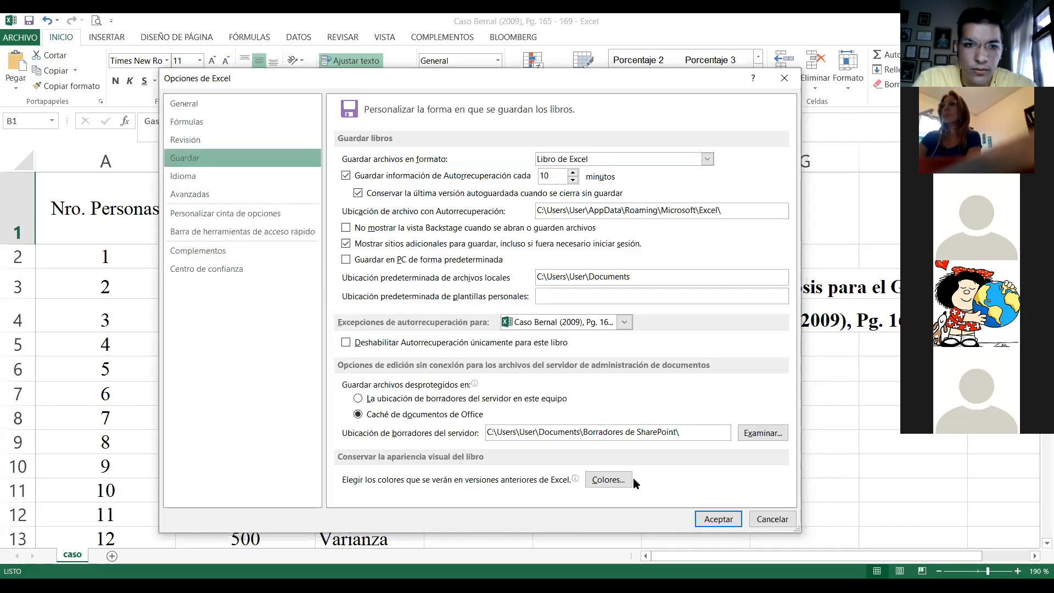
{"action": "left_click", "coordinate": [265, 254]}
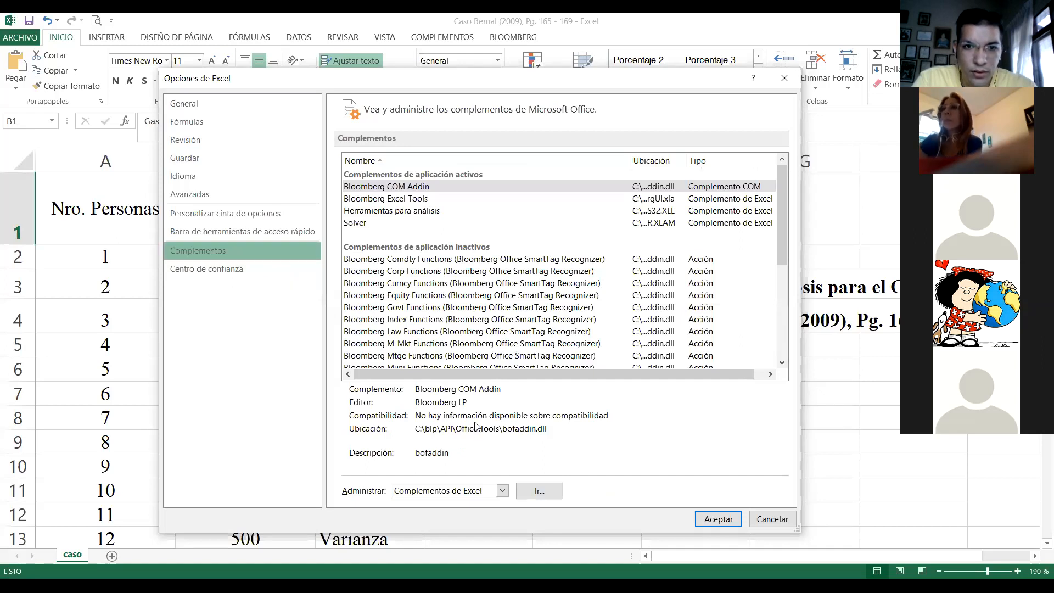
{"action": "left_click", "coordinate": [446, 212]}
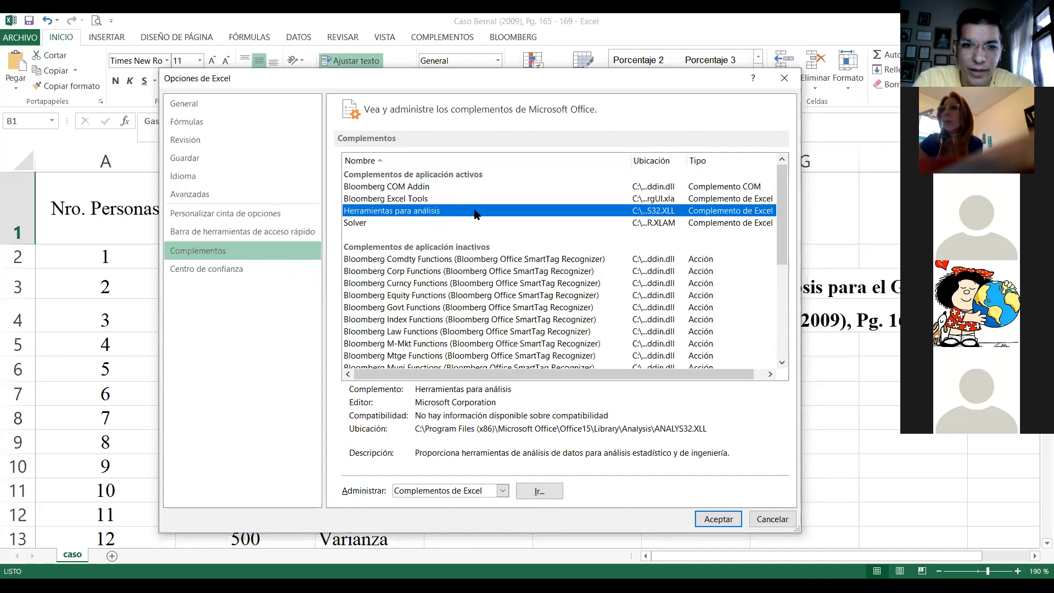
{"action": "left_click", "coordinate": [710, 522]}
{"action": "left_click", "coordinate": [587, 345]}
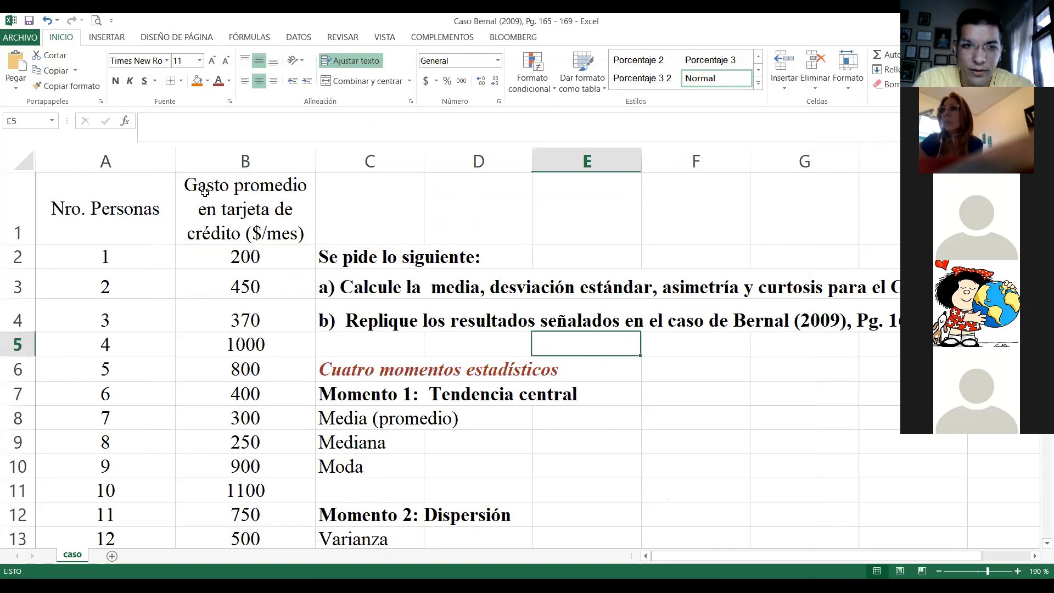
Manage the Excel add-ins from the program options, accept them with Herramientas para análisis enabled, and display the data commands.
{"action": "left_click", "coordinate": [28, 38]}
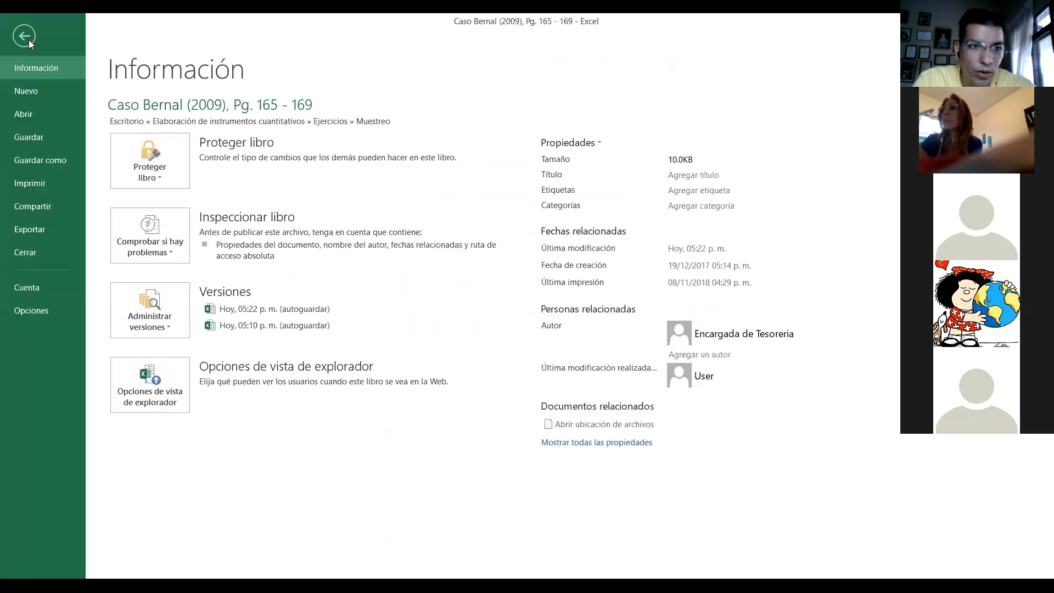
{"action": "left_click", "coordinate": [46, 307]}
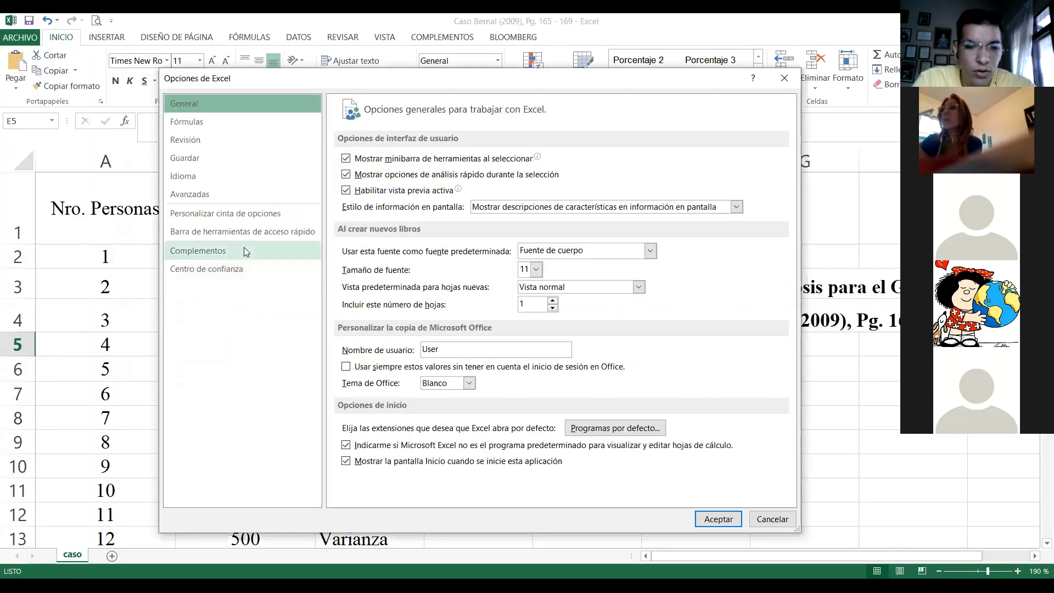
{"action": "left_click", "coordinate": [244, 249]}
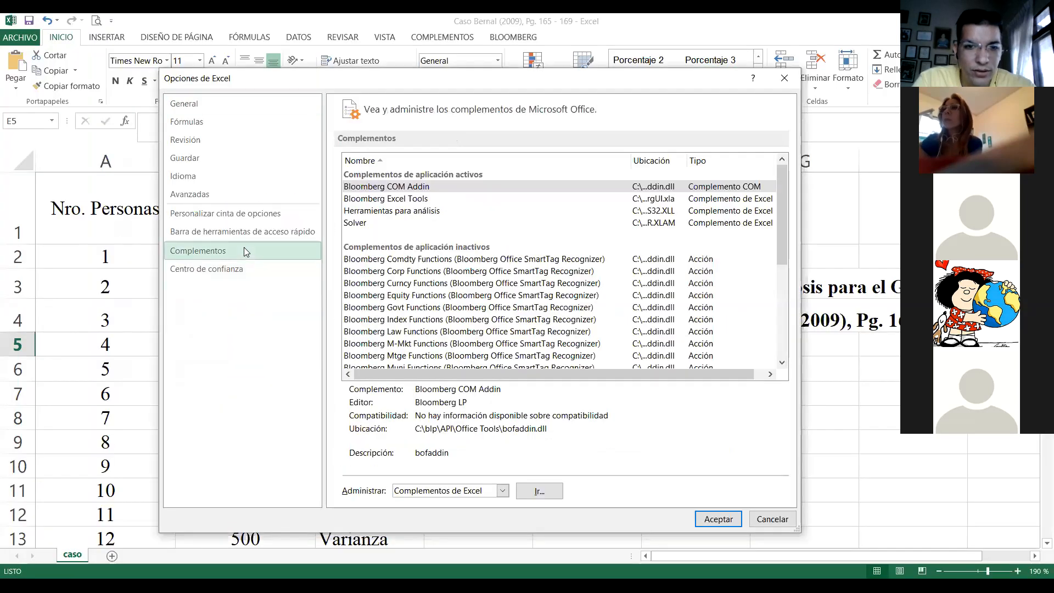
{"action": "left_click", "coordinate": [503, 491]}
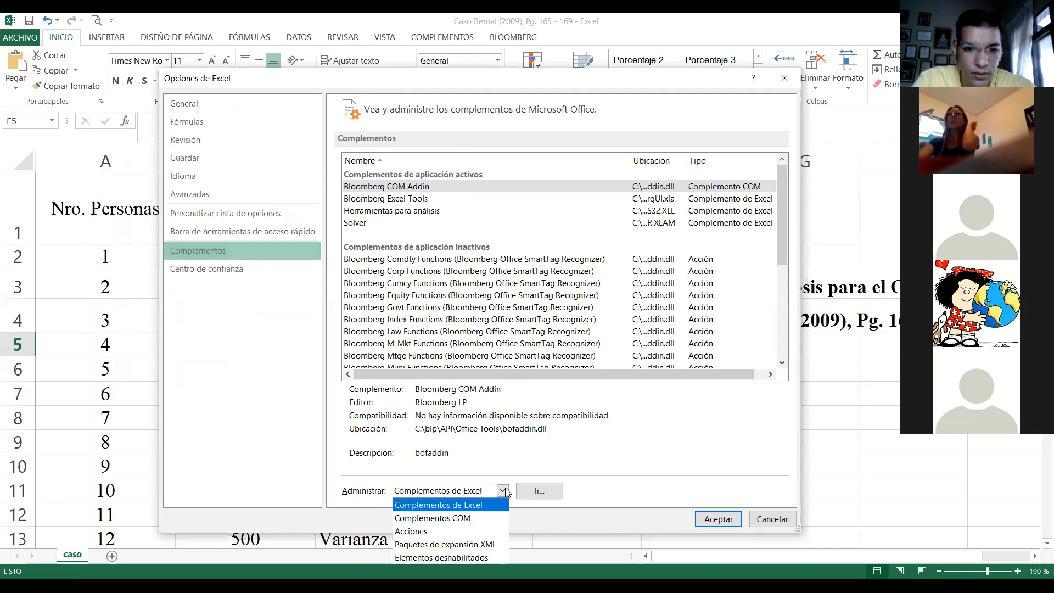
{"action": "left_click", "coordinate": [503, 490]}
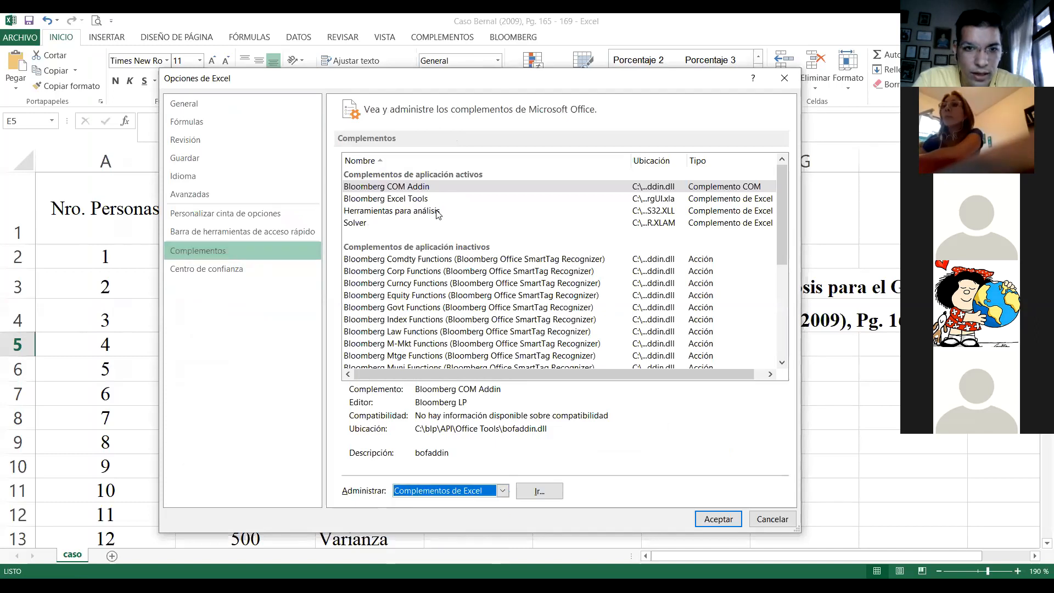
{"action": "left_click", "coordinate": [438, 212]}
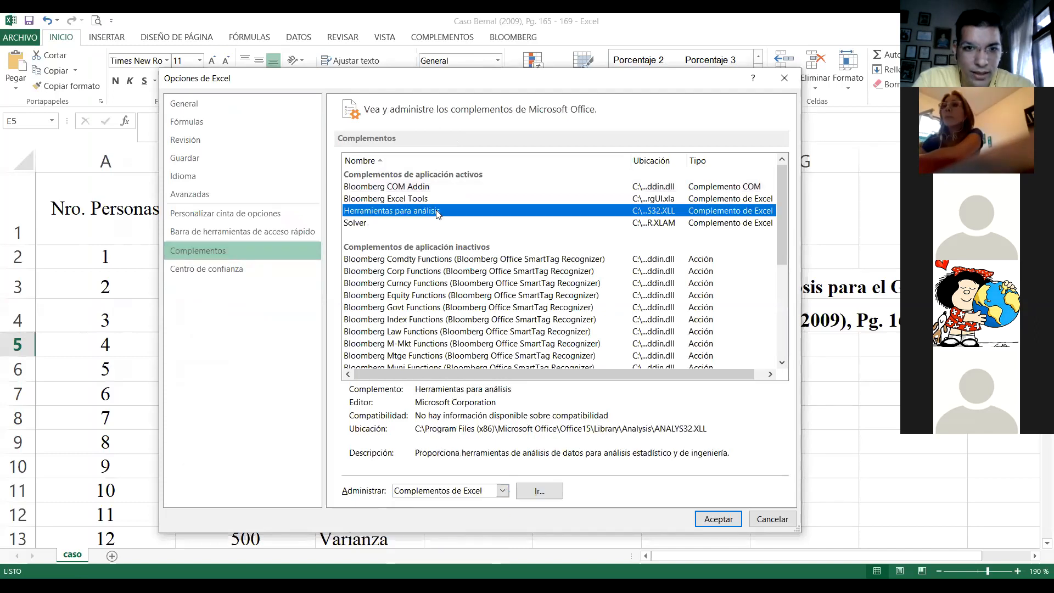
{"action": "left_click", "coordinate": [542, 496]}
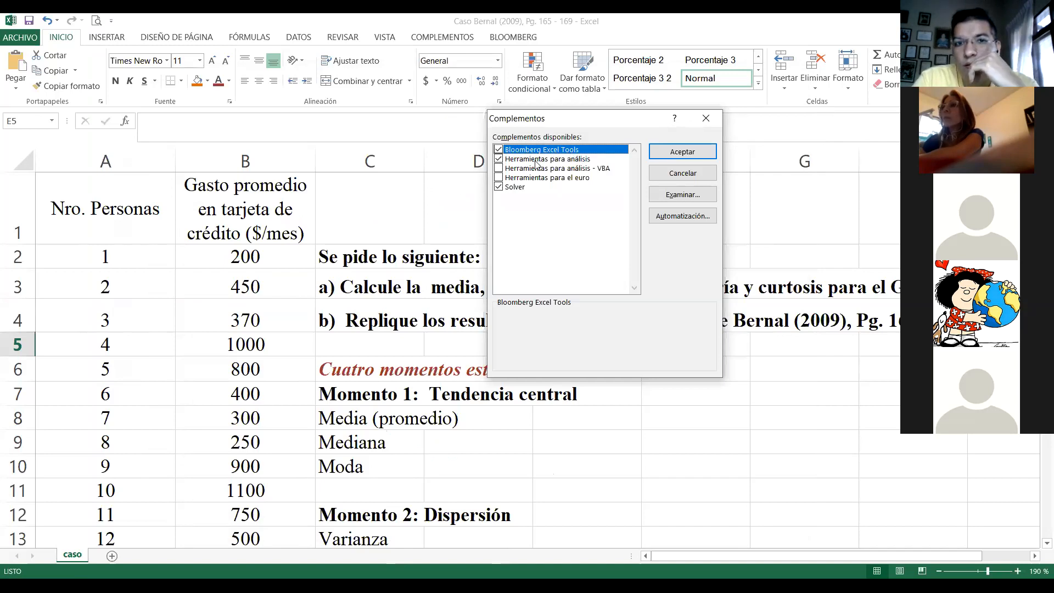
{"action": "left_click", "coordinate": [665, 156]}
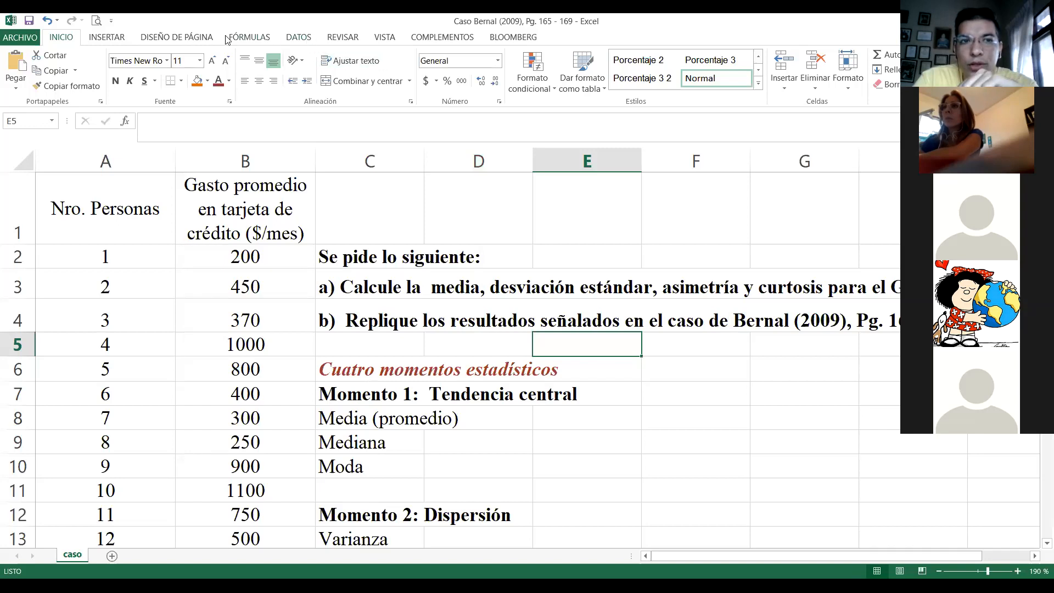
{"action": "left_click", "coordinate": [296, 37]}
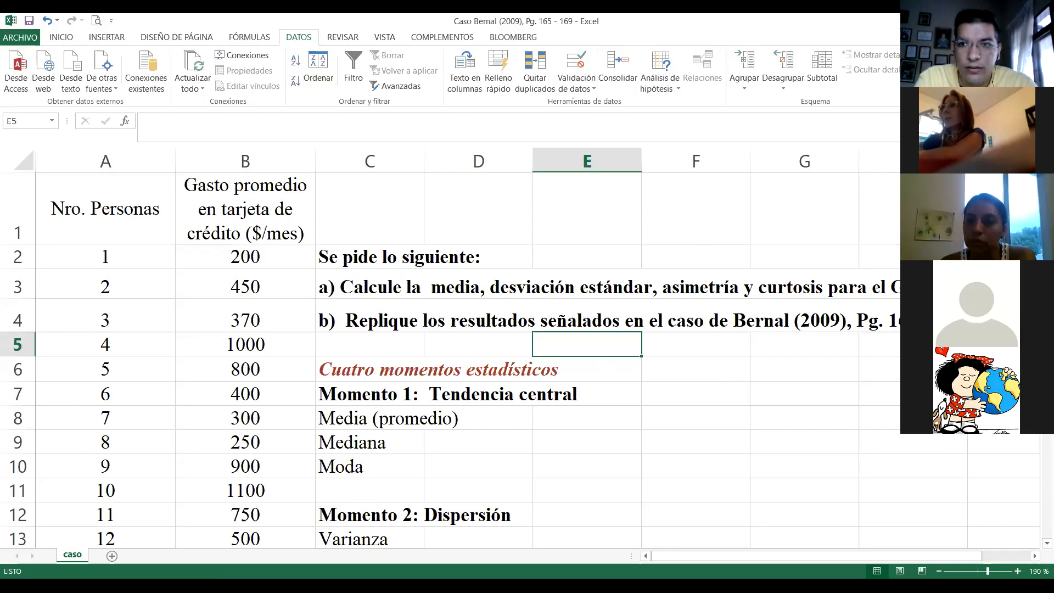
{"action": "left_click", "coordinate": [785, 283]}
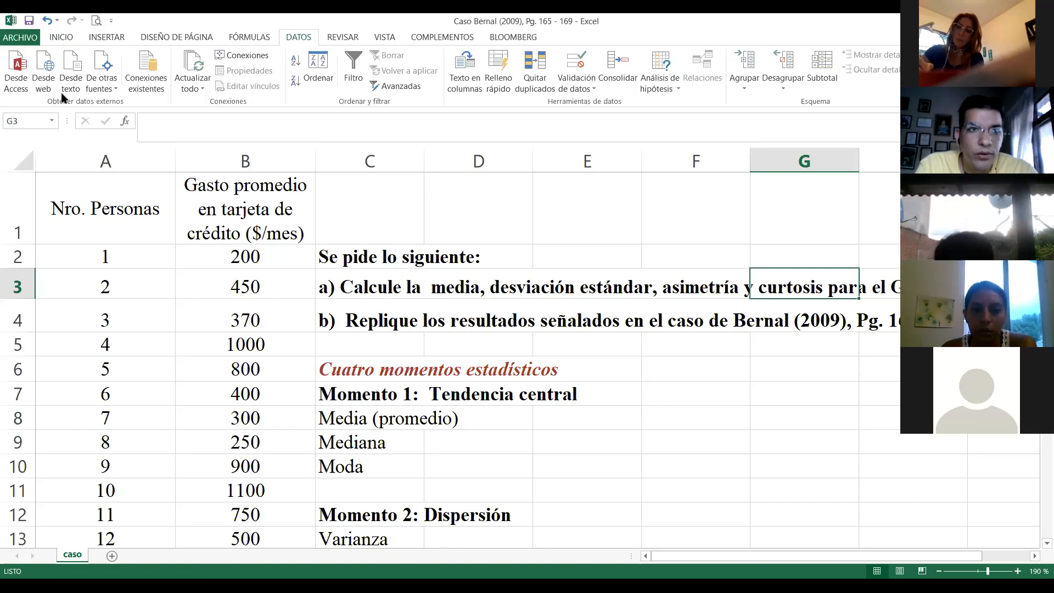
Reopen the list of available Excel add-ins, select the enabled Herramientas para análisis entry, and accept the add-in selection.
{"action": "left_click", "coordinate": [21, 39]}
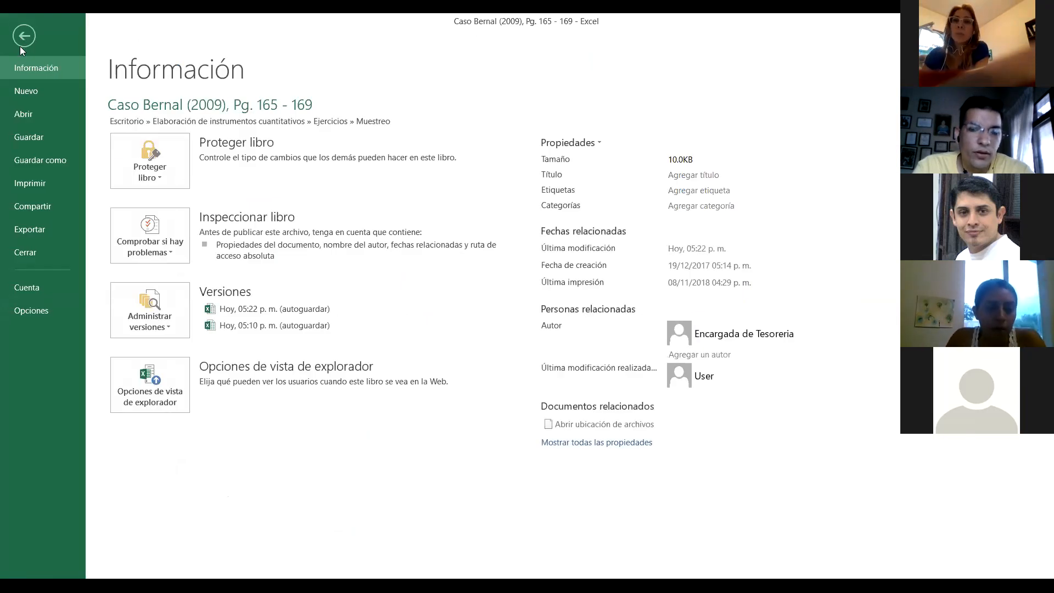
{"action": "left_click", "coordinate": [48, 311]}
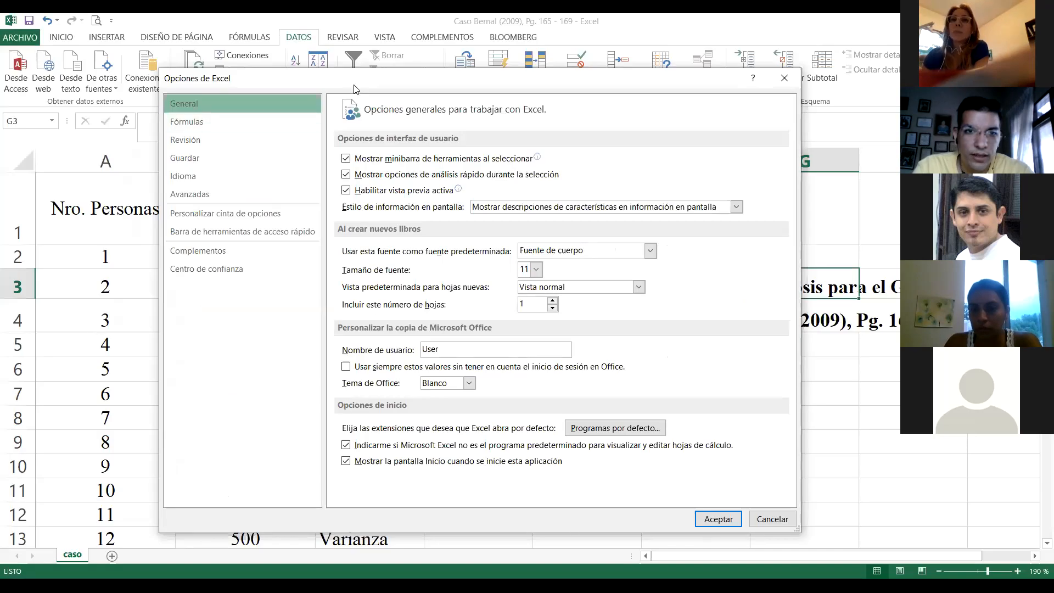
{"action": "left_click_drag", "start_coordinate": [354, 89], "coordinate": [307, 60]}
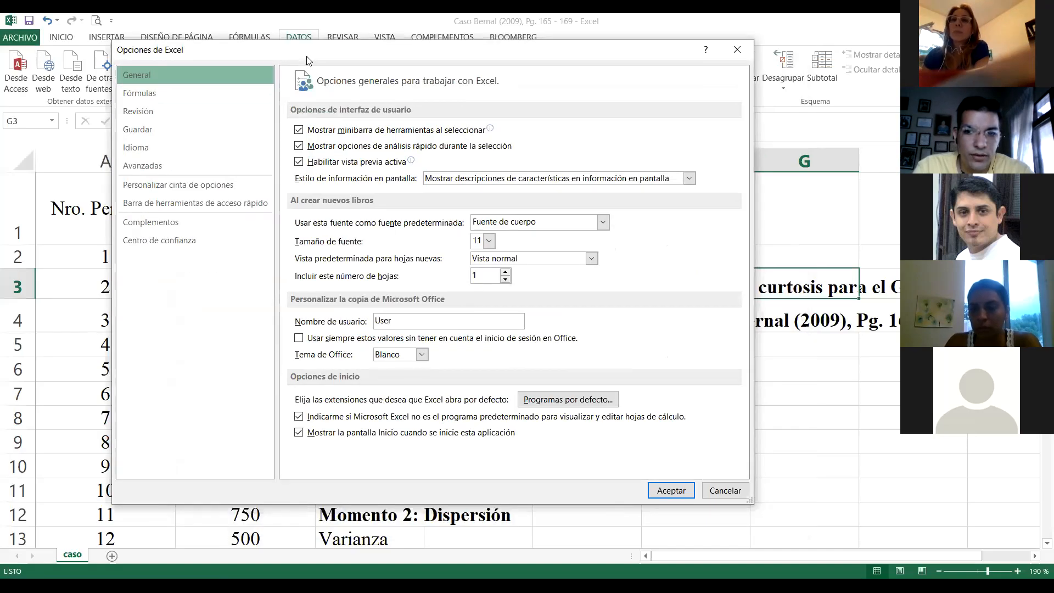
{"action": "left_click_drag", "start_coordinate": [307, 60], "coordinate": [289, 56]}
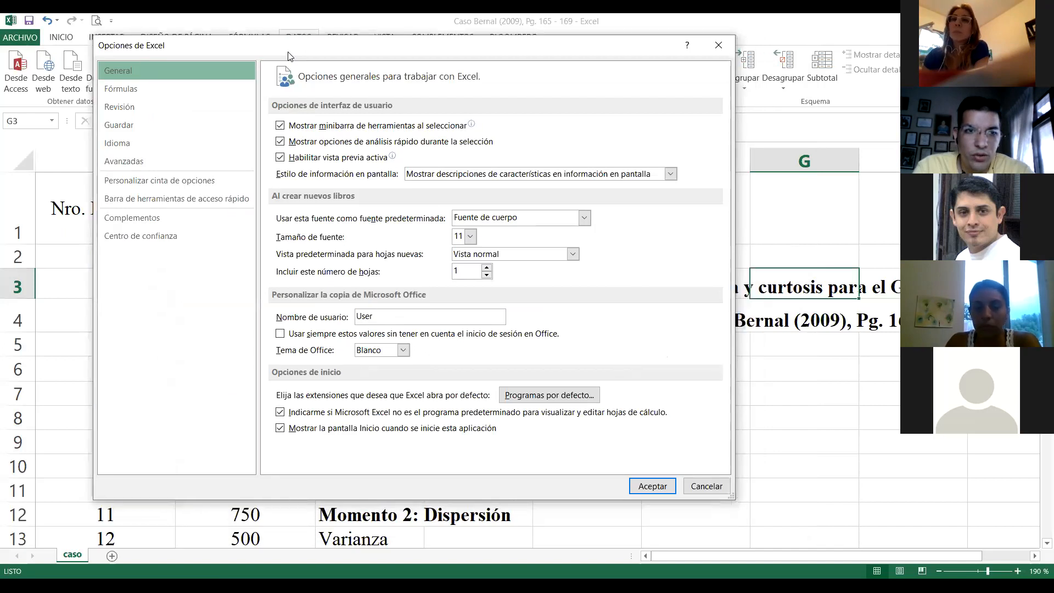
{"action": "left_click", "coordinate": [150, 218]}
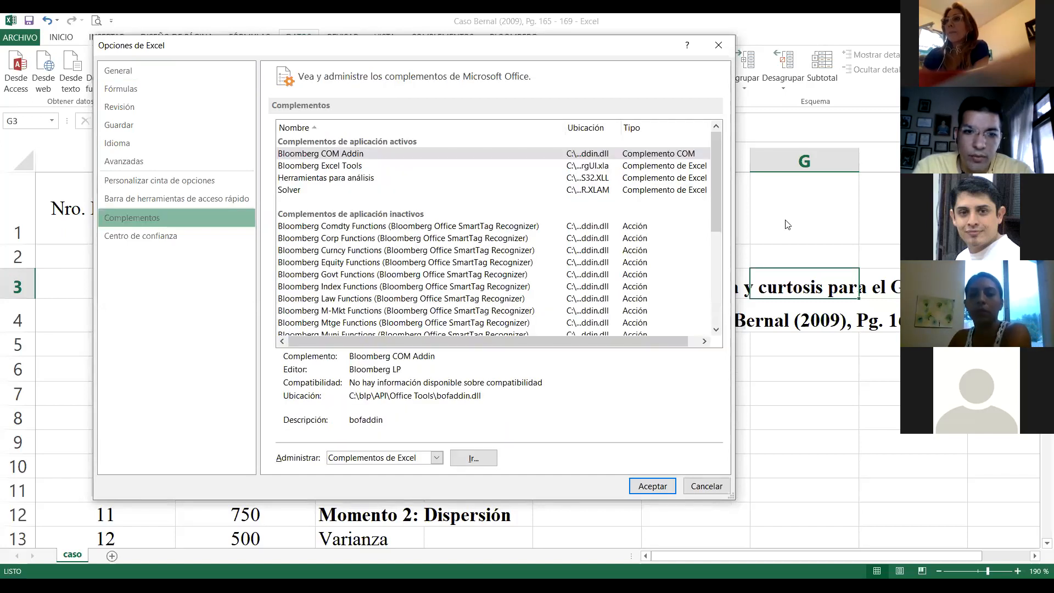
{"action": "left_click", "coordinate": [438, 458]}
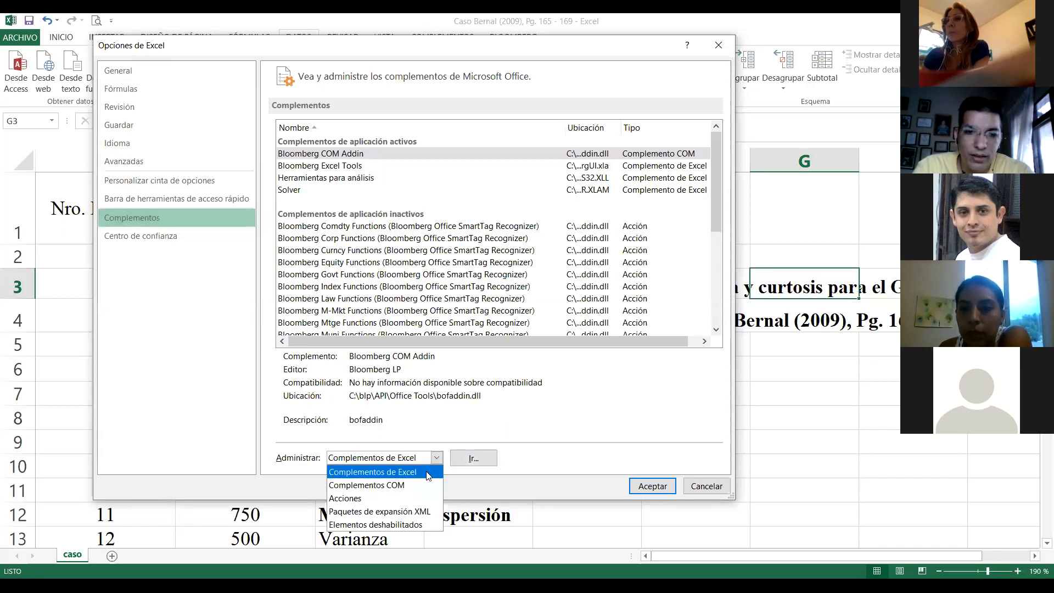
{"action": "left_click", "coordinate": [438, 457]}
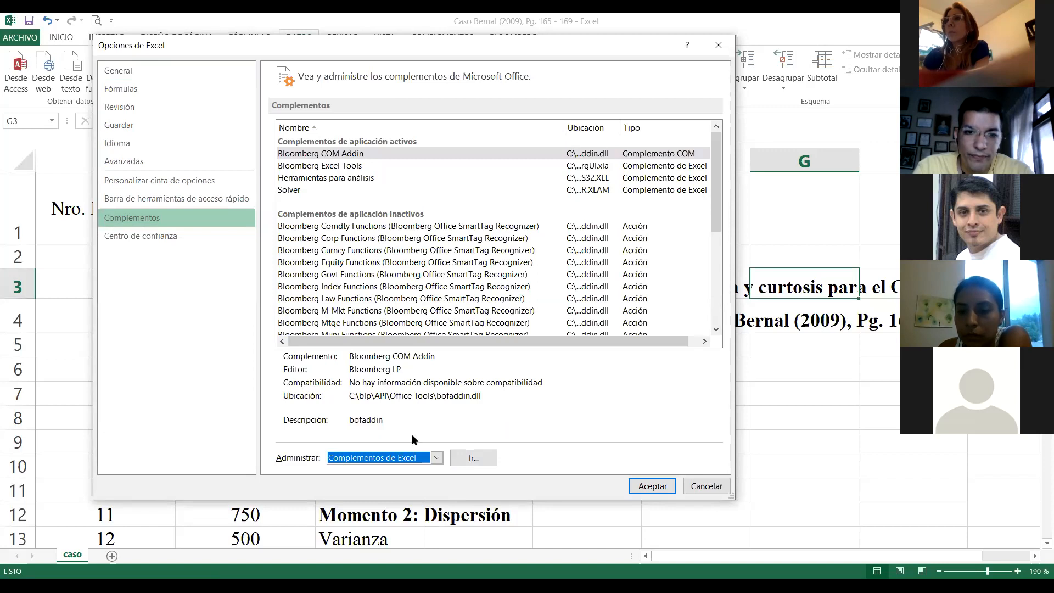
{"action": "left_click", "coordinate": [477, 463]}
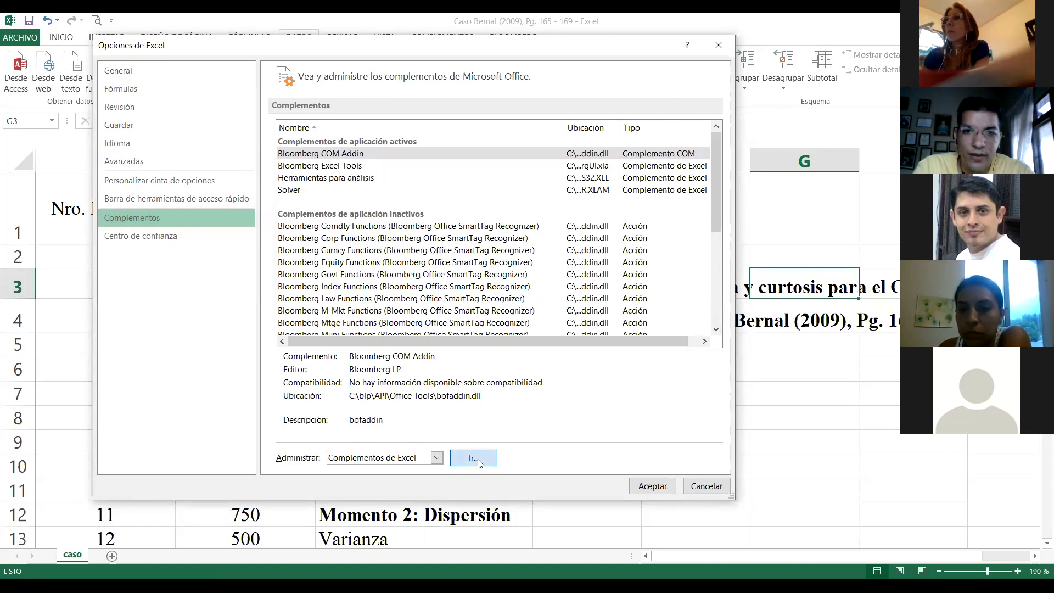
{"action": "left_click", "coordinate": [478, 462]}
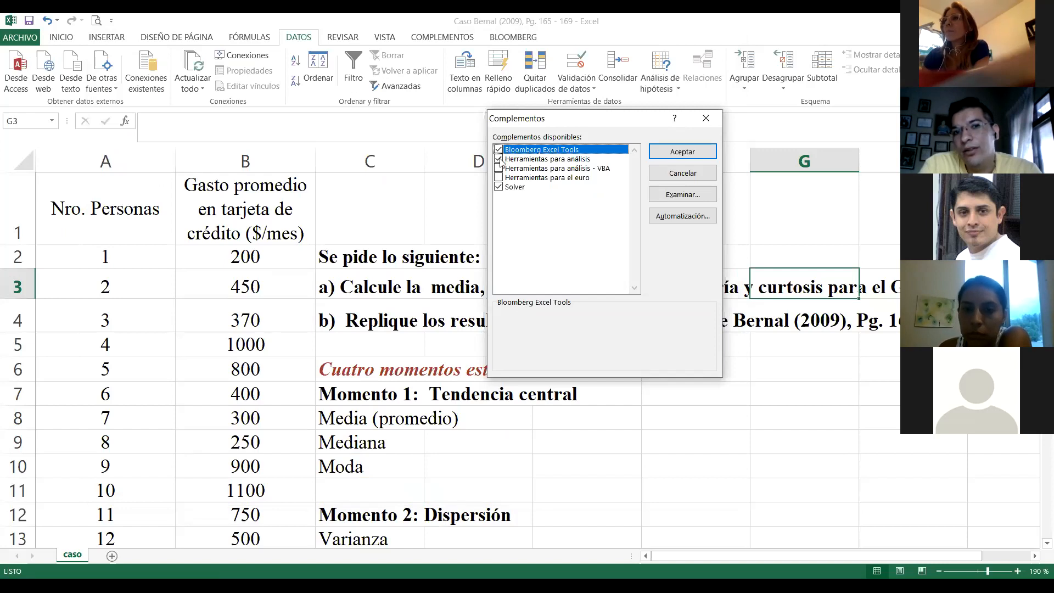
{"action": "left_click", "coordinate": [521, 160]}
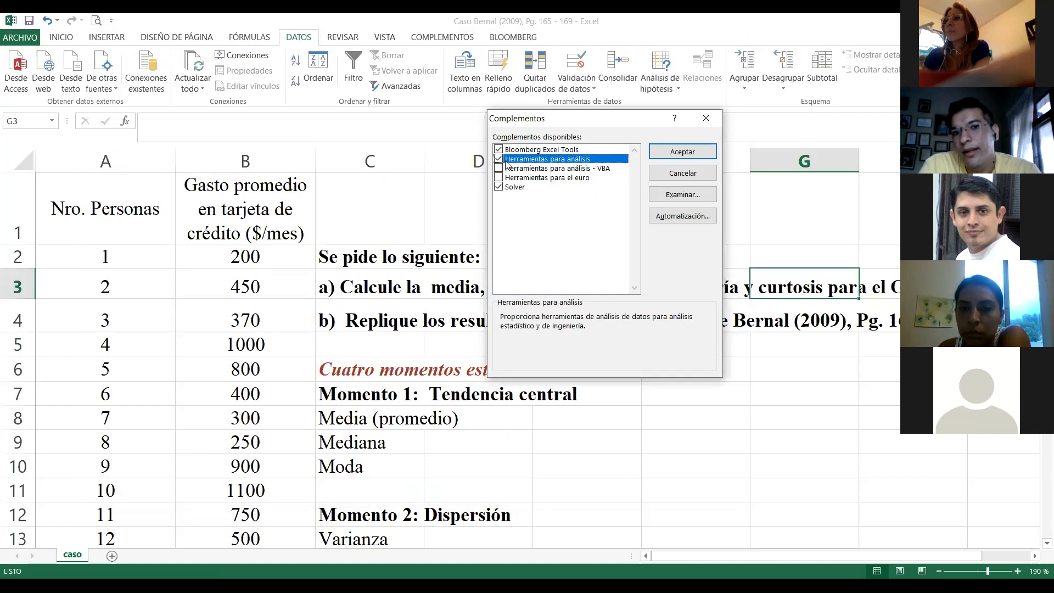
{"action": "left_click", "coordinate": [662, 152]}
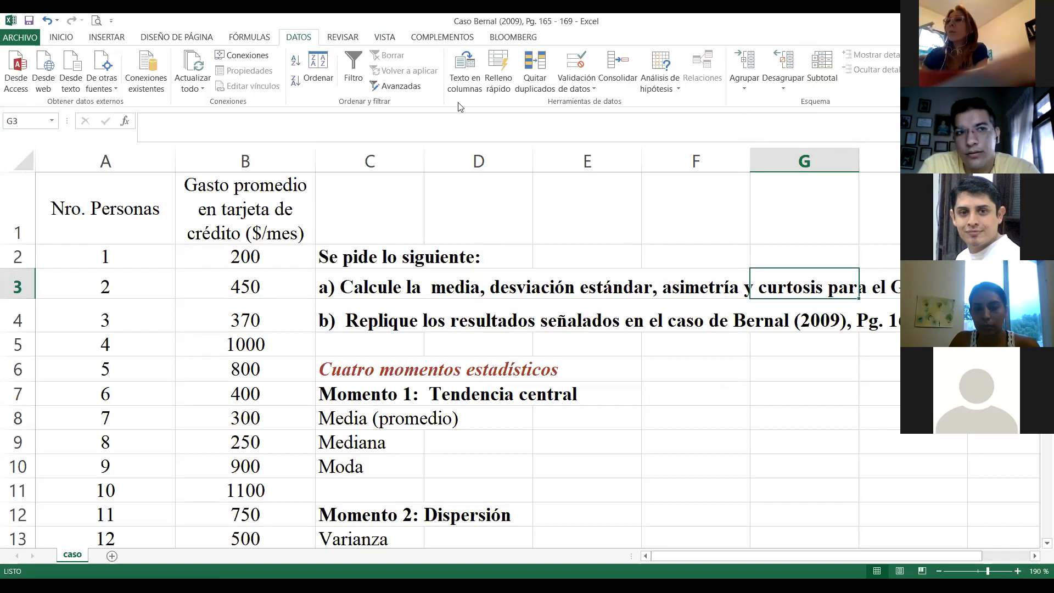
Check in the Excel add-ins manager that Herramientas para análisis is enabled, accept the list, and return to the sheet at E3.
{"action": "left_click", "coordinate": [20, 37]}
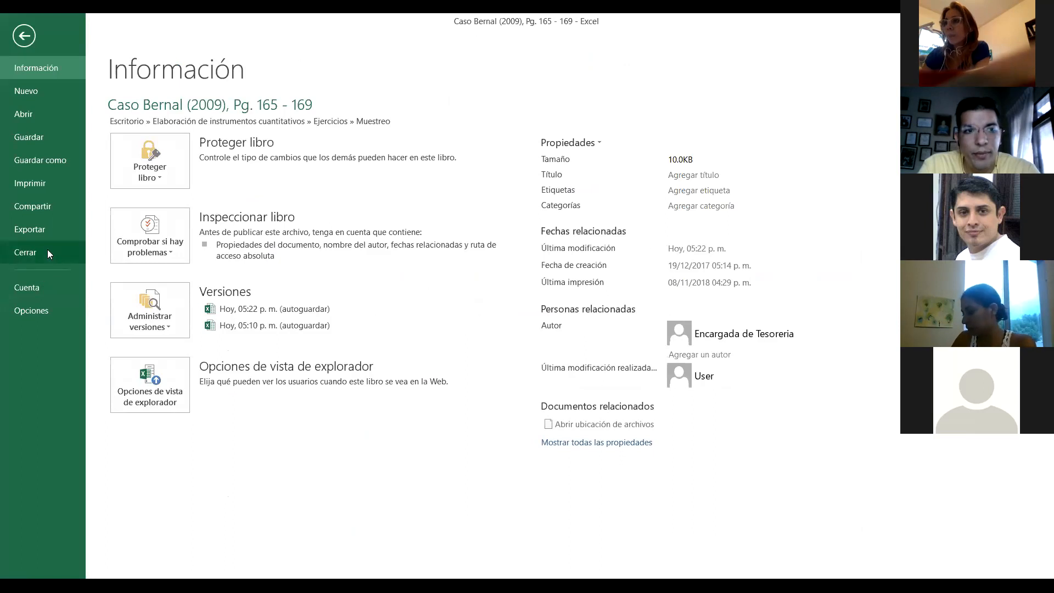
{"action": "left_click", "coordinate": [37, 308]}
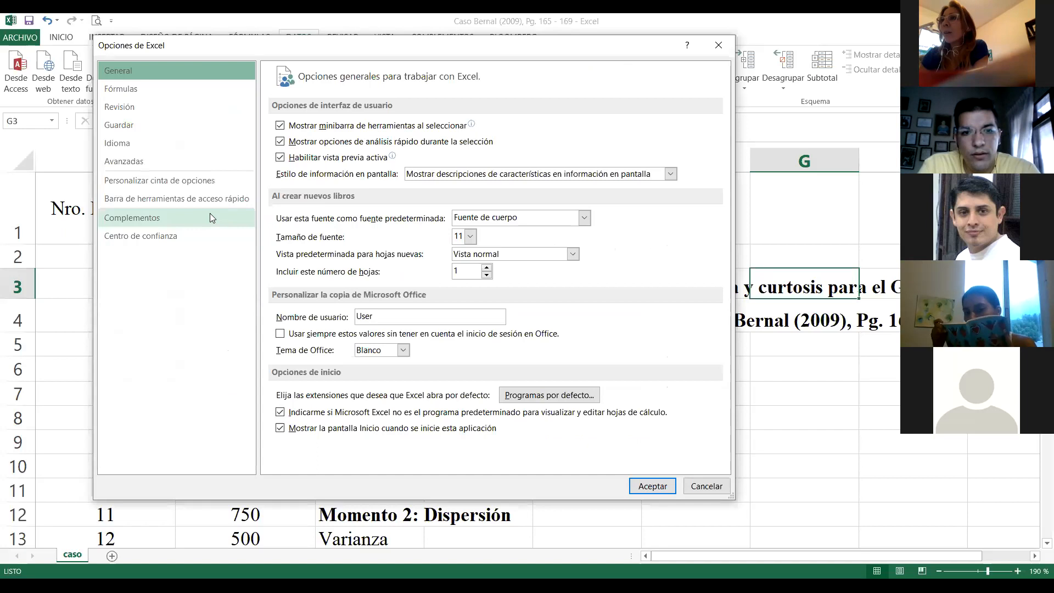
{"action": "left_click", "coordinate": [210, 215]}
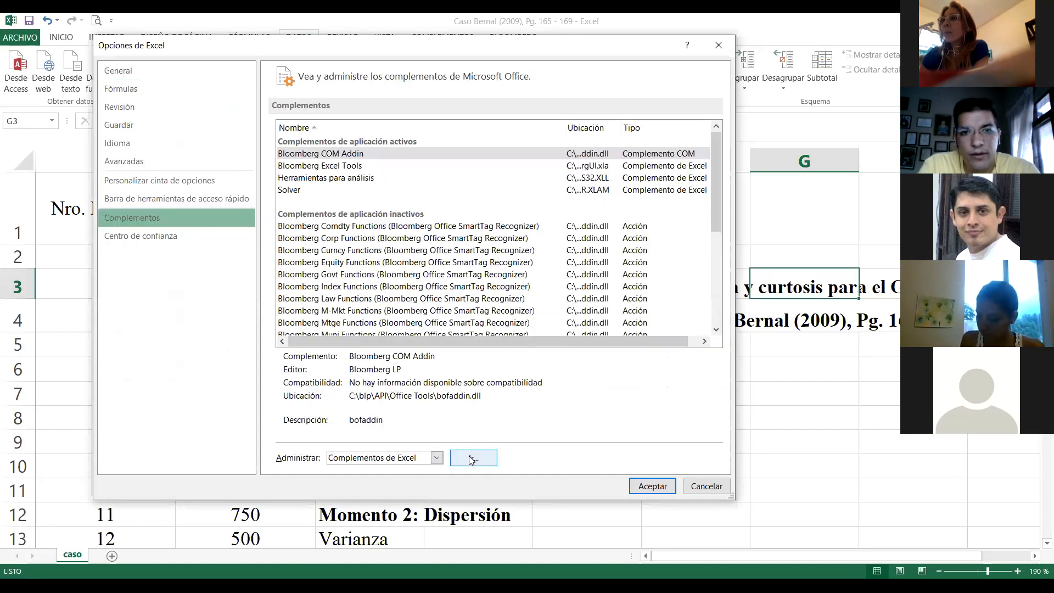
{"action": "left_click", "coordinate": [471, 458]}
{"action": "left_click", "coordinate": [524, 159]}
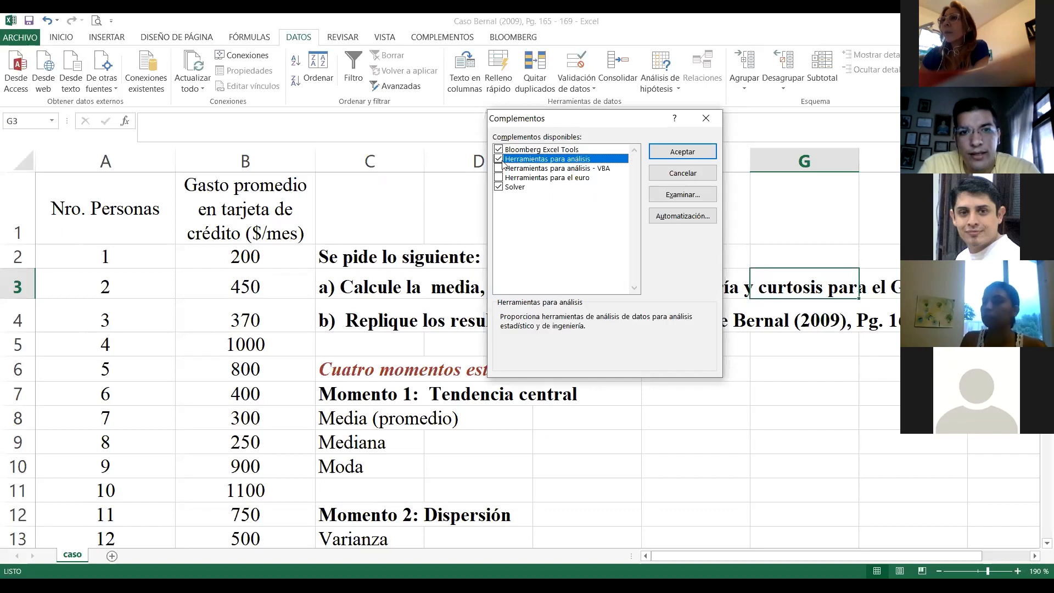
{"action": "left_click", "coordinate": [660, 153]}
{"action": "left_click", "coordinate": [538, 296]}
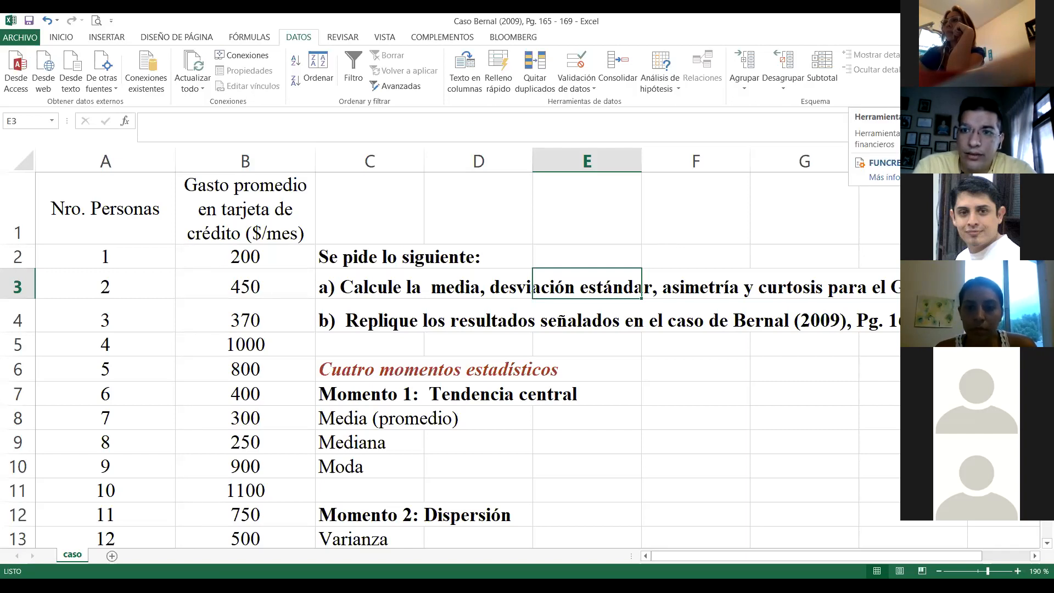
Start the data analysis tool and choose Estadística descriptiva from the list of analysis functions.
{"action": "left_click", "coordinate": [940, 55]}
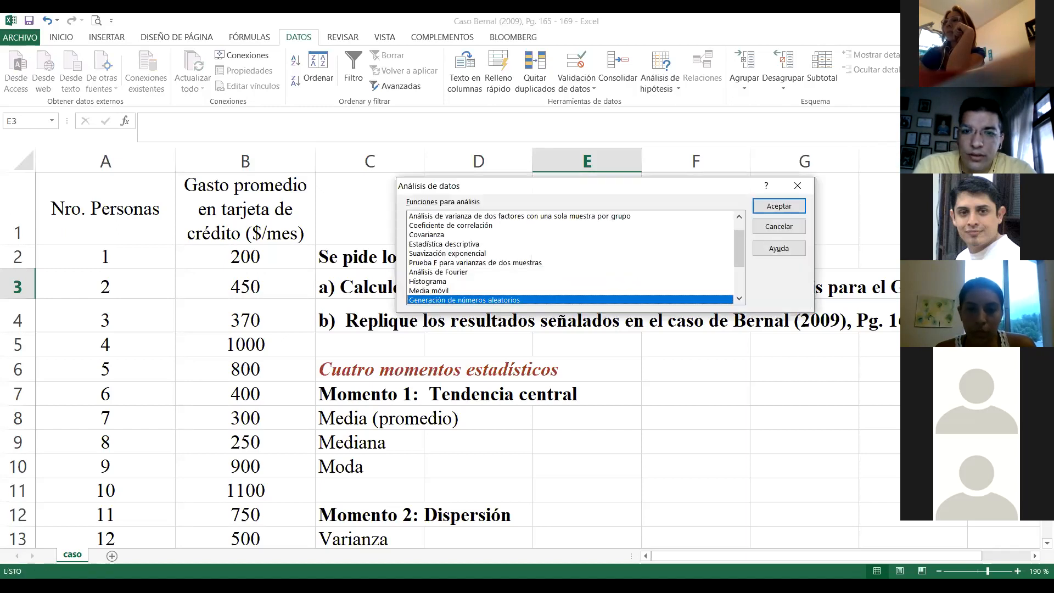
{"action": "left_click_drag", "start_coordinate": [738, 246], "coordinate": [738, 238]}
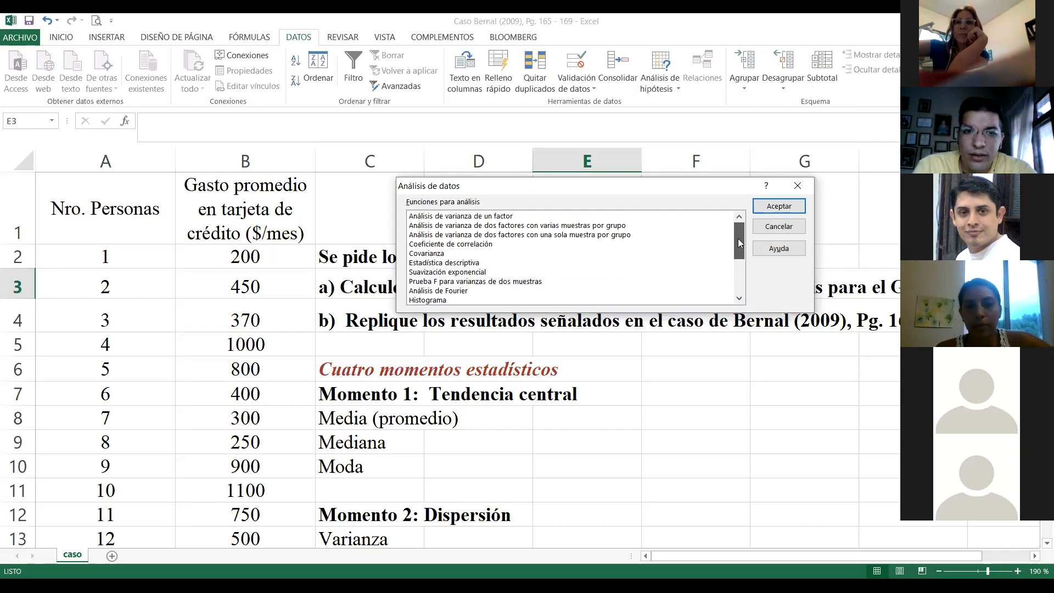
{"action": "left_click", "coordinate": [465, 263]}
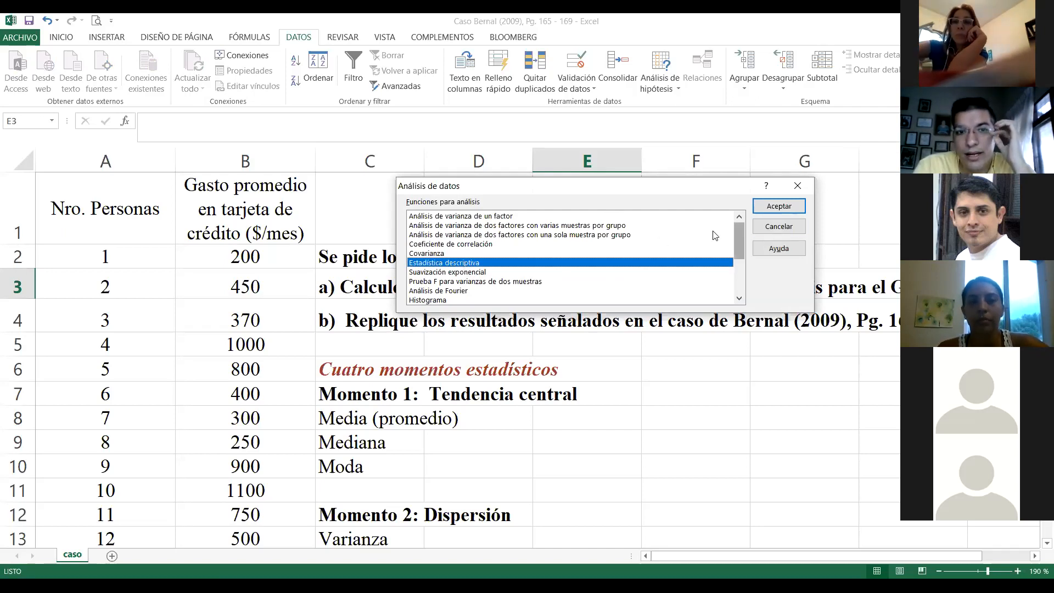
{"action": "scroll", "coordinate": [715, 235], "scroll_direction": "down", "scroll_amount": 3}
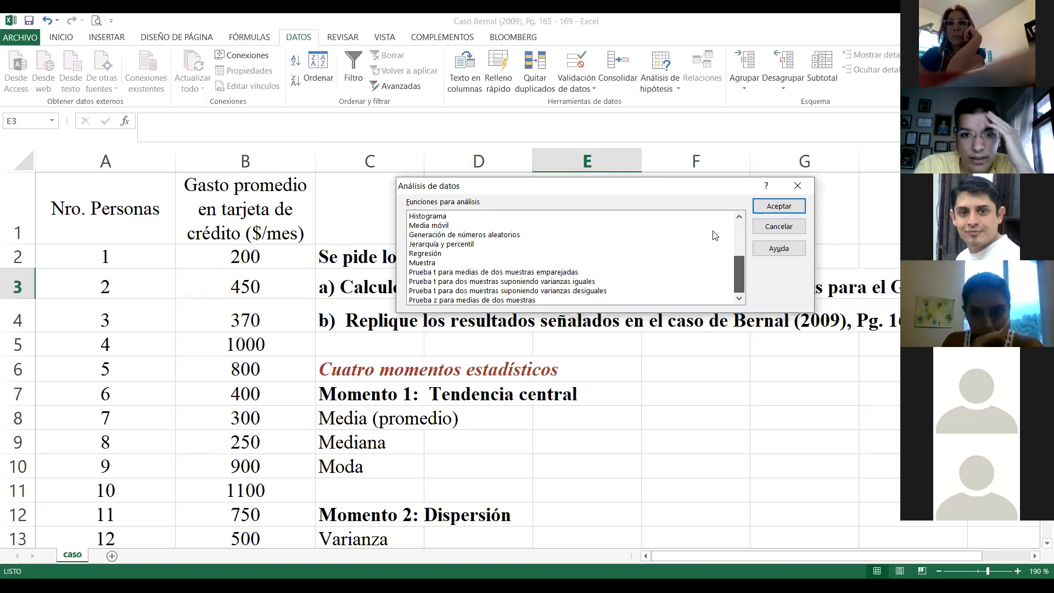
{"action": "scroll", "coordinate": [715, 235], "scroll_direction": "up", "scroll_amount": 3}
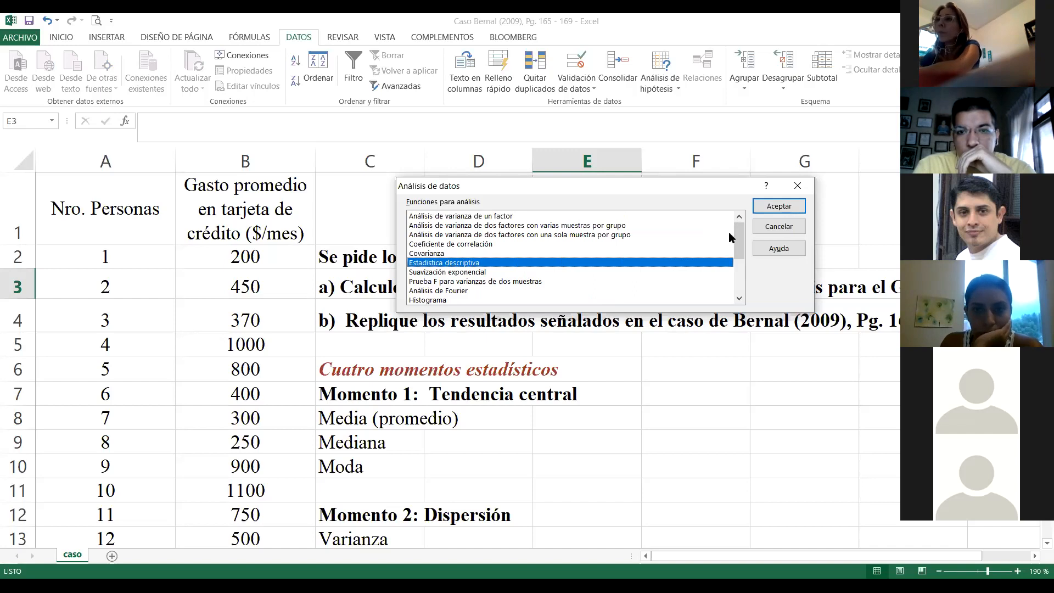
{"action": "key", "text": "Return"}
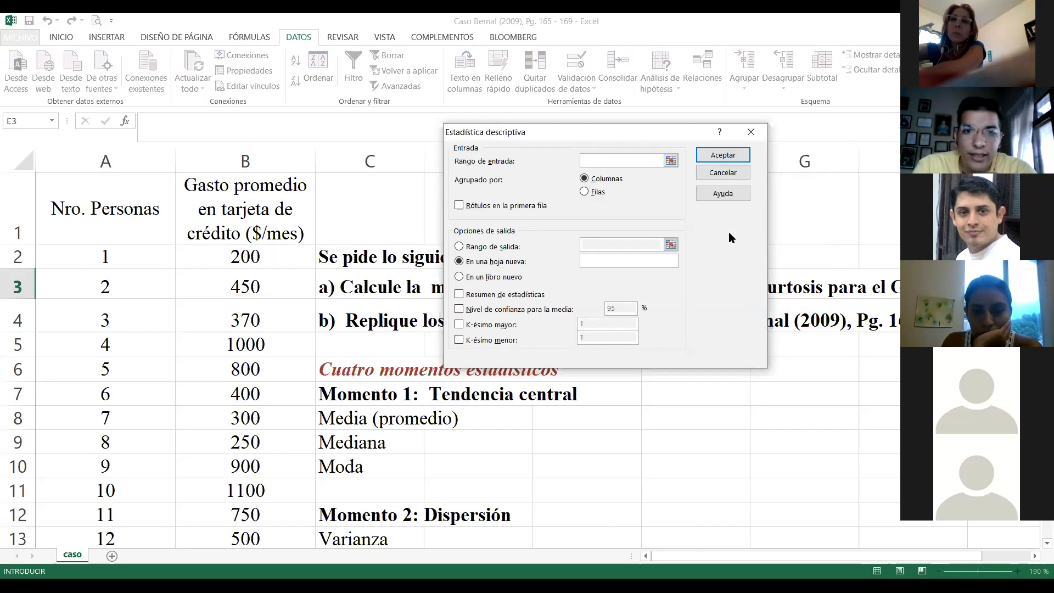
Set the descriptive statistics to treat the first row of the input data as labels.
{"action": "left_click", "coordinate": [672, 160]}
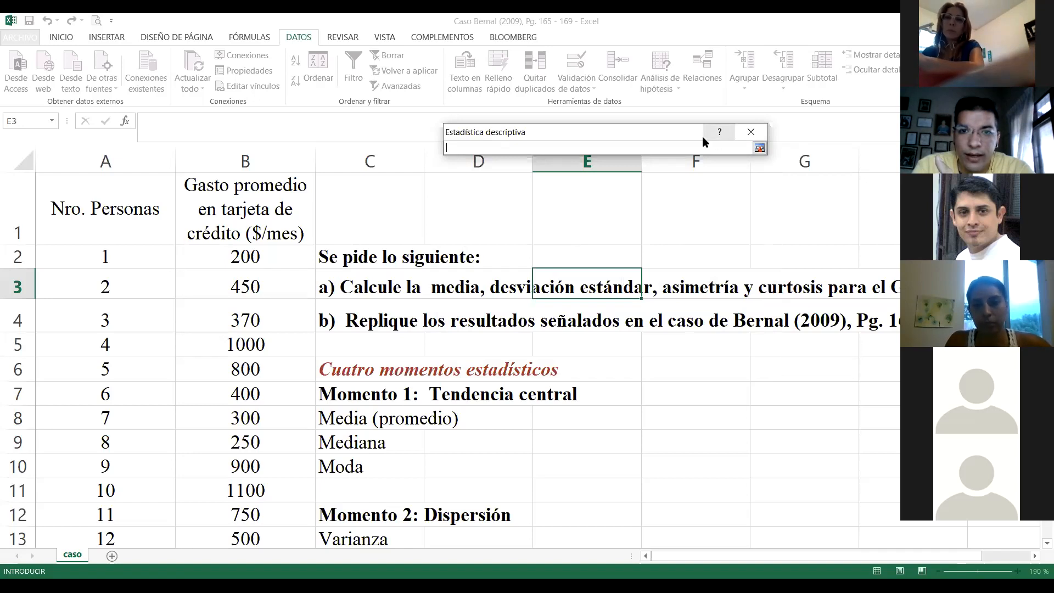
{"action": "left_click_drag", "start_coordinate": [703, 136], "coordinate": [624, 136]}
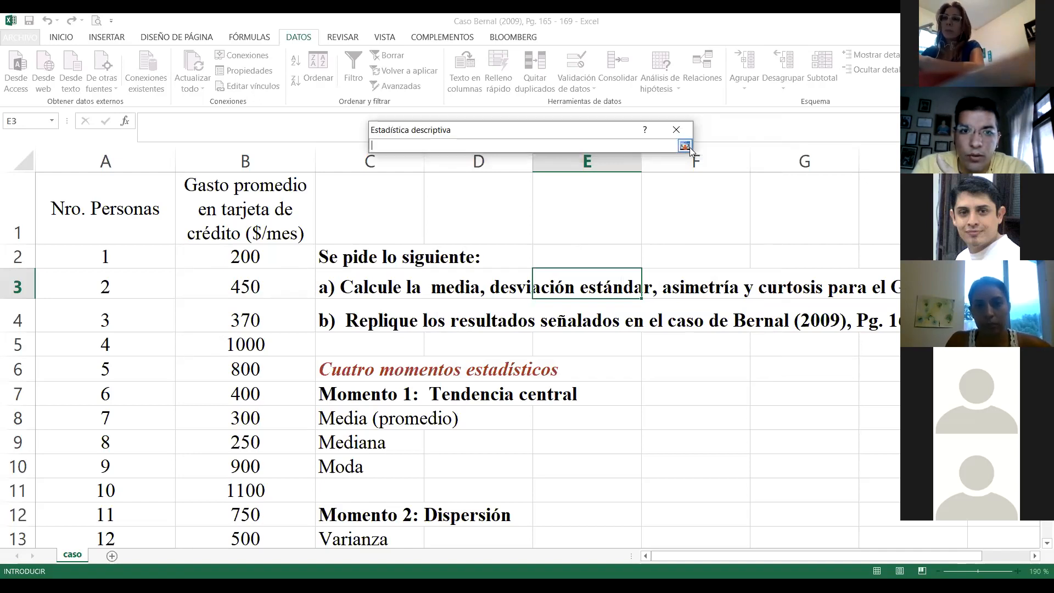
{"action": "left_click", "coordinate": [683, 148]}
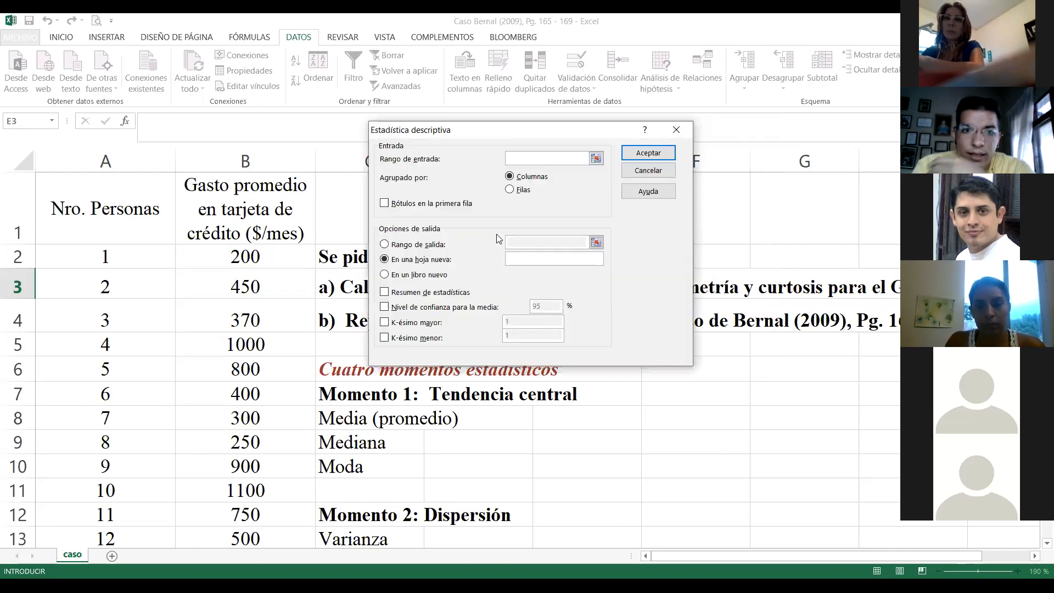
{"action": "left_click", "coordinate": [384, 202]}
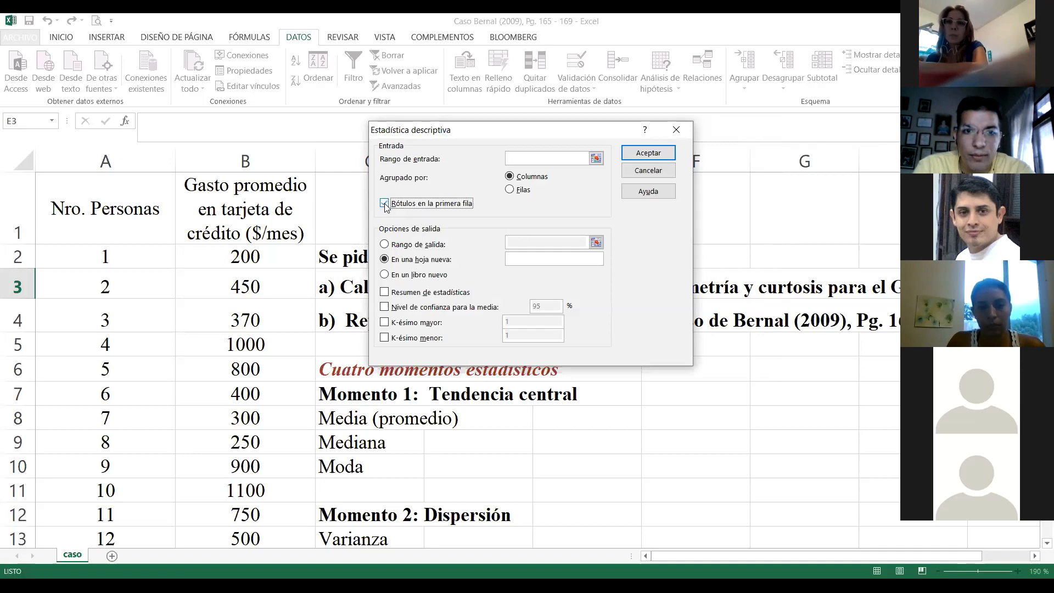
Set the input range to $B$1:$B$58, covering the credit card spending header and data but excluding the average in row 59.
{"action": "left_click", "coordinate": [596, 159]}
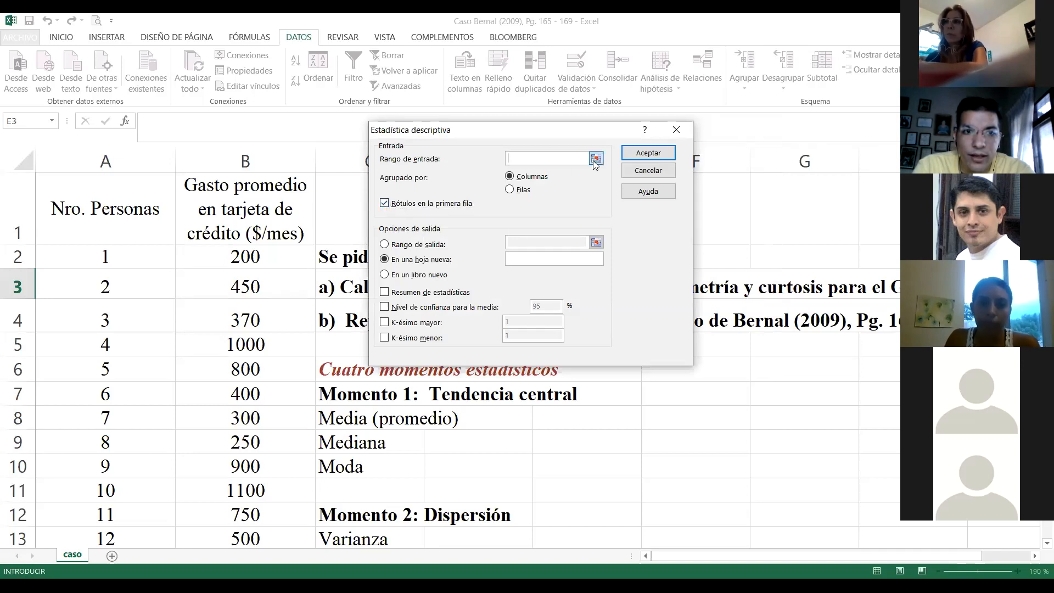
{"action": "left_click", "coordinate": [295, 218]}
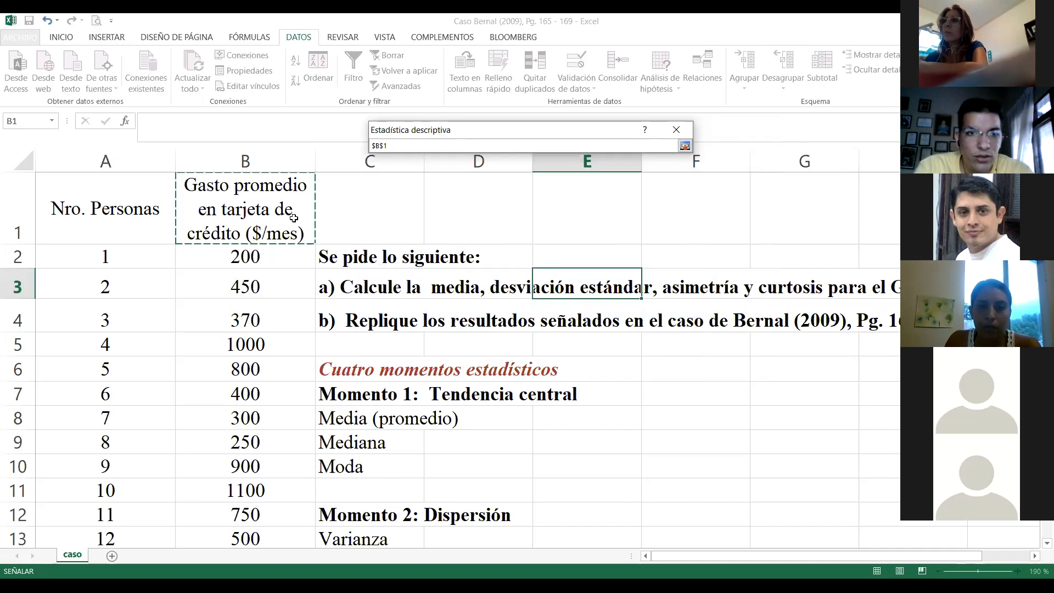
{"action": "key", "text": "ctrl+shift+Down"}
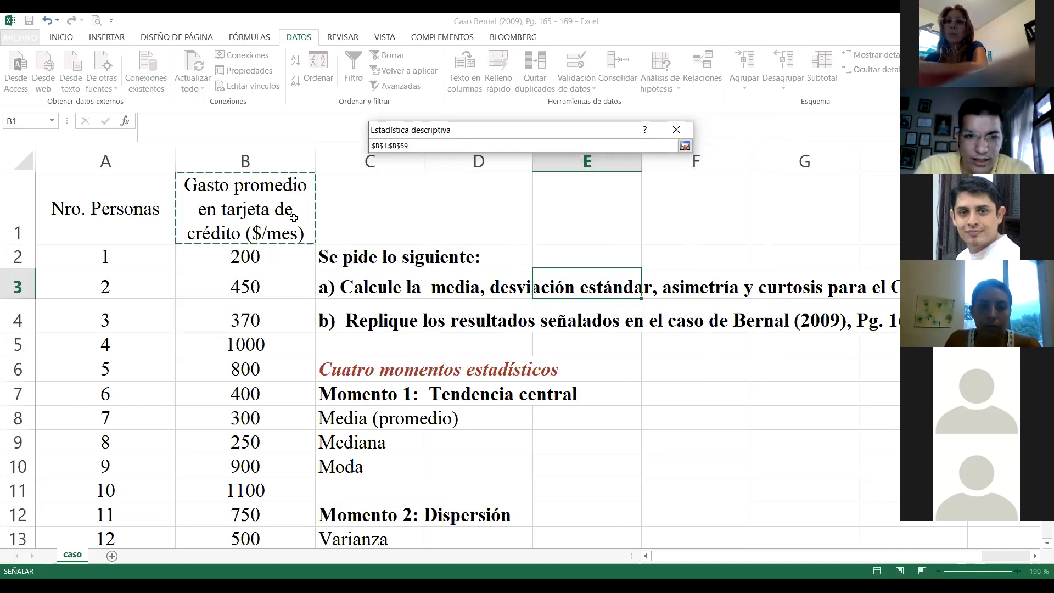
{"action": "key", "text": "shift+Up"}
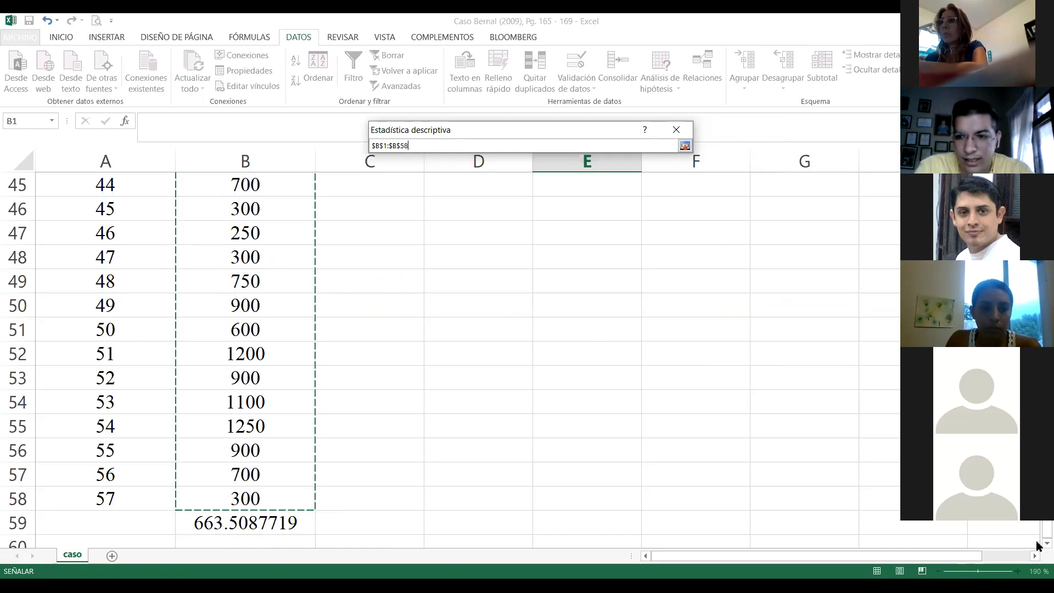
{"action": "scroll", "coordinate": [1038, 527], "scroll_direction": "up", "scroll_amount": 12}
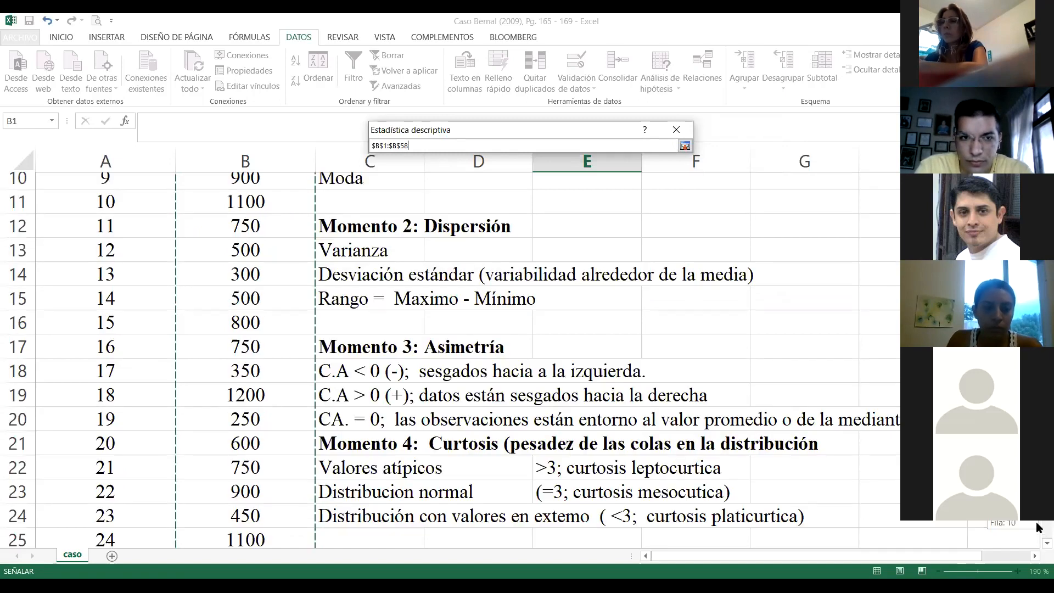
{"action": "scroll", "coordinate": [1038, 528], "scroll_direction": "down", "scroll_amount": 5}
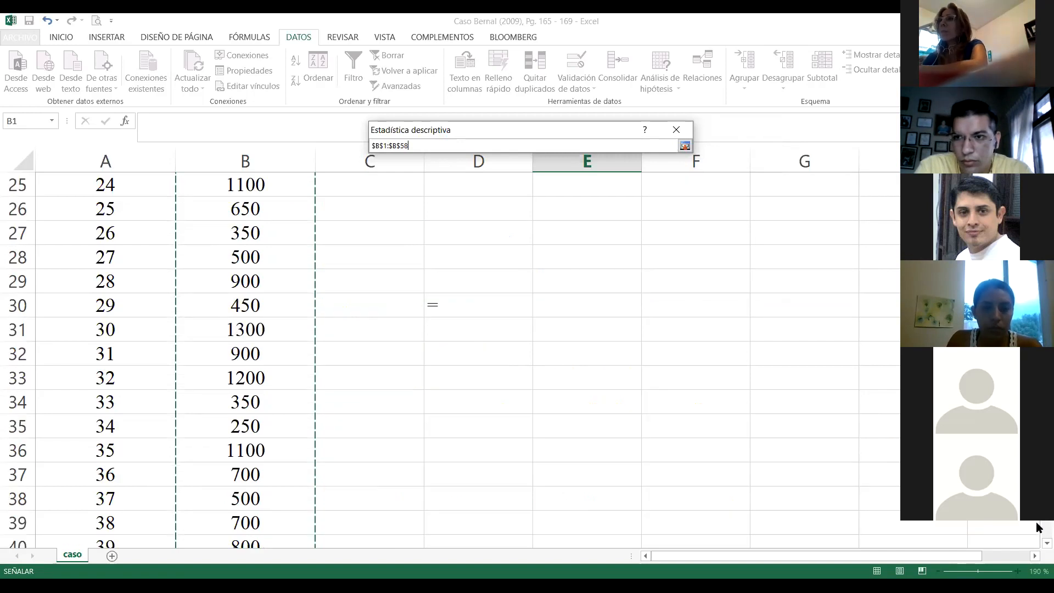
{"action": "scroll", "coordinate": [1038, 527], "scroll_direction": "up", "scroll_amount": 6}
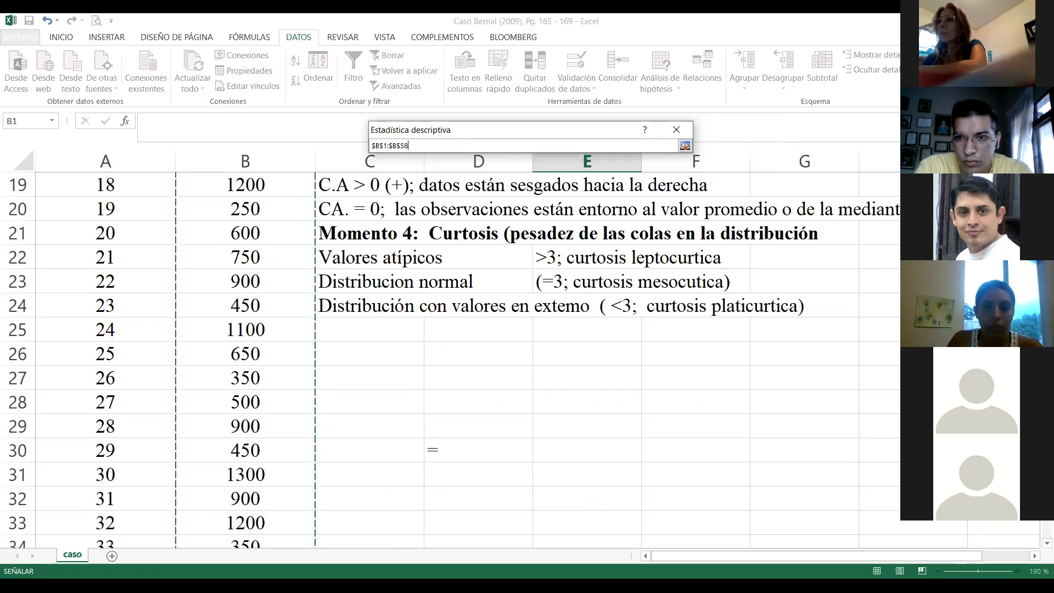
{"action": "scroll", "coordinate": [467, 357], "scroll_direction": "up", "scroll_amount": 2}
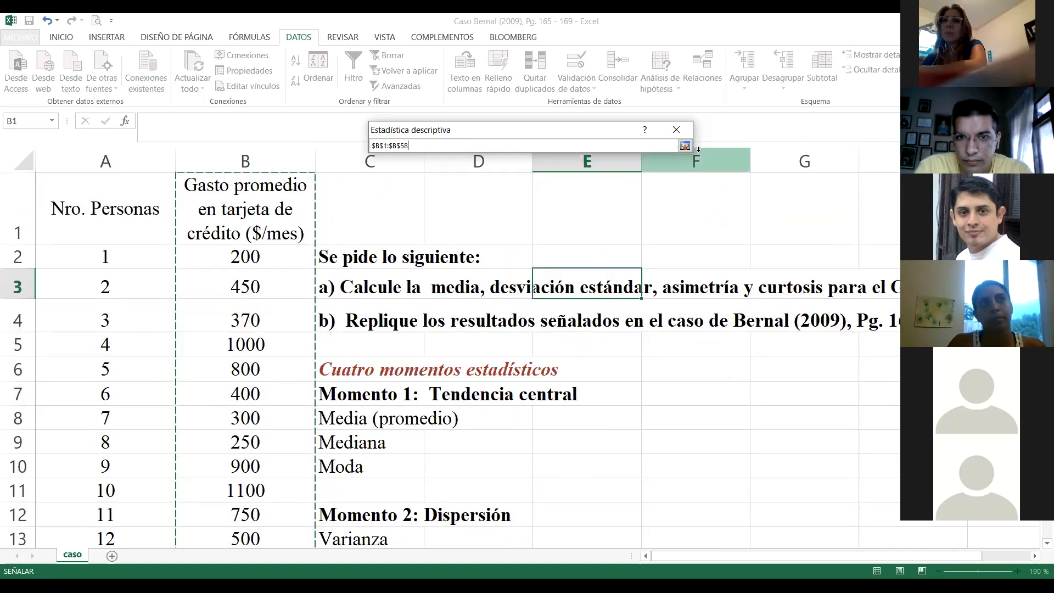
{"action": "left_click", "coordinate": [685, 146]}
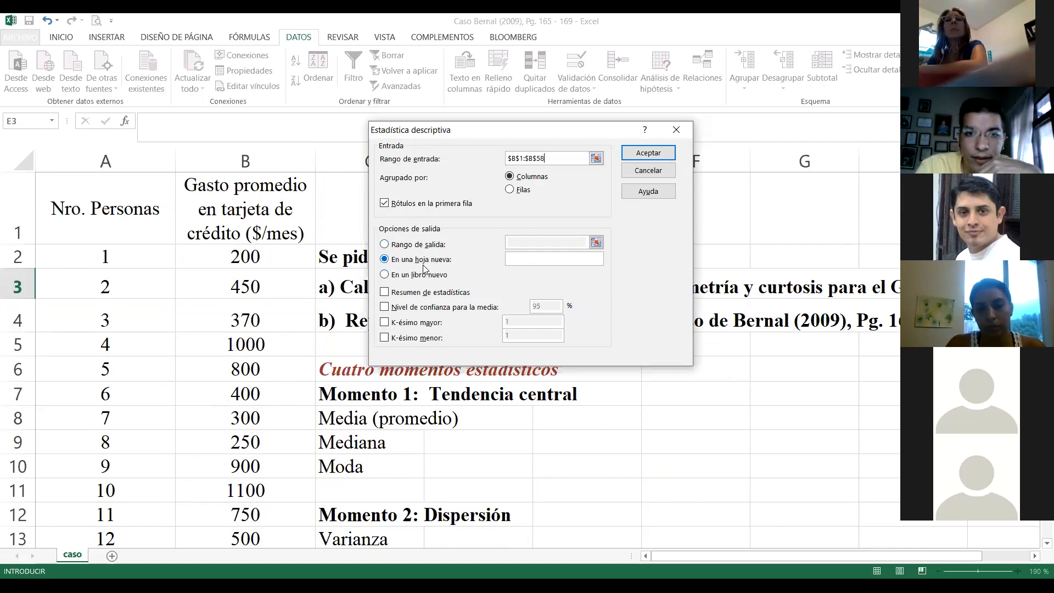
Include the summary statistics, generate the descriptive statistics on a new sheet, and enlarge the results table to 140 %.
{"action": "left_click", "coordinate": [386, 293]}
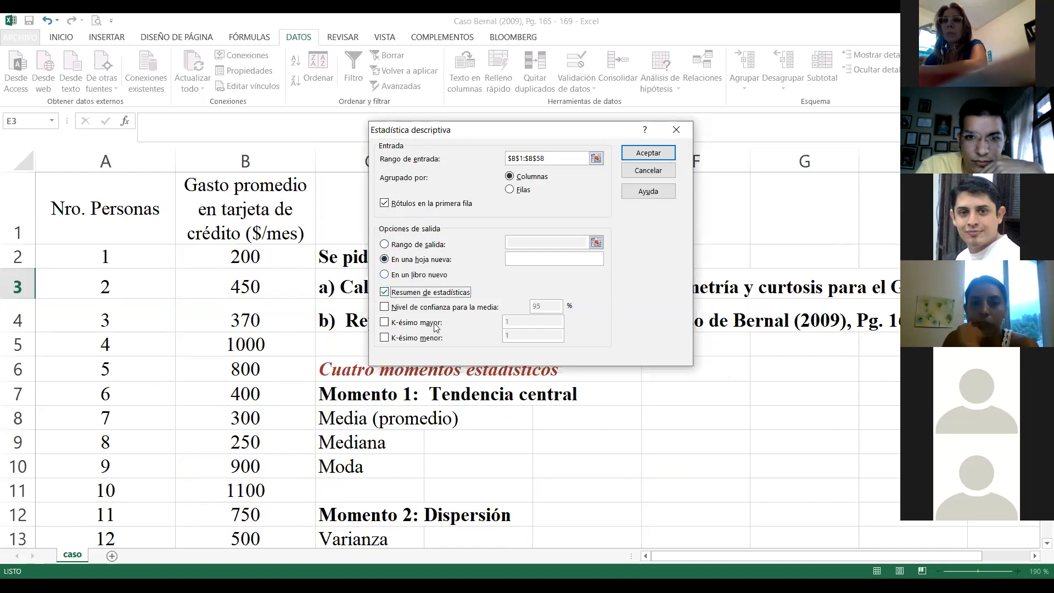
{"action": "left_click", "coordinate": [637, 154]}
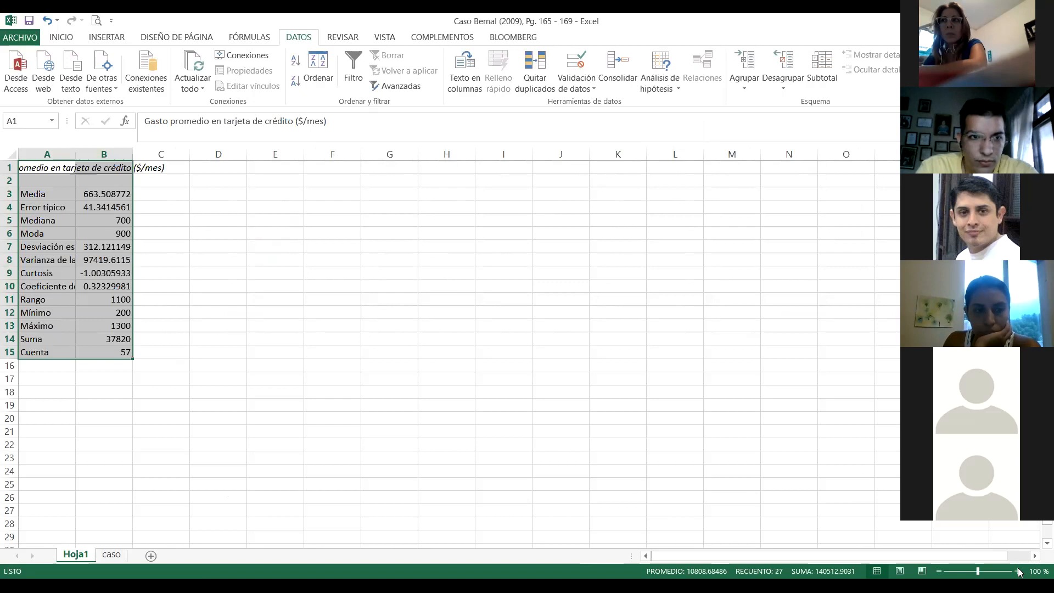
{"action": "left_click", "coordinate": [1019, 572]}
{"action": "left_click", "coordinate": [1019, 571]}
{"action": "left_click", "coordinate": [1018, 572]}
{"action": "left_click", "coordinate": [1019, 572]}
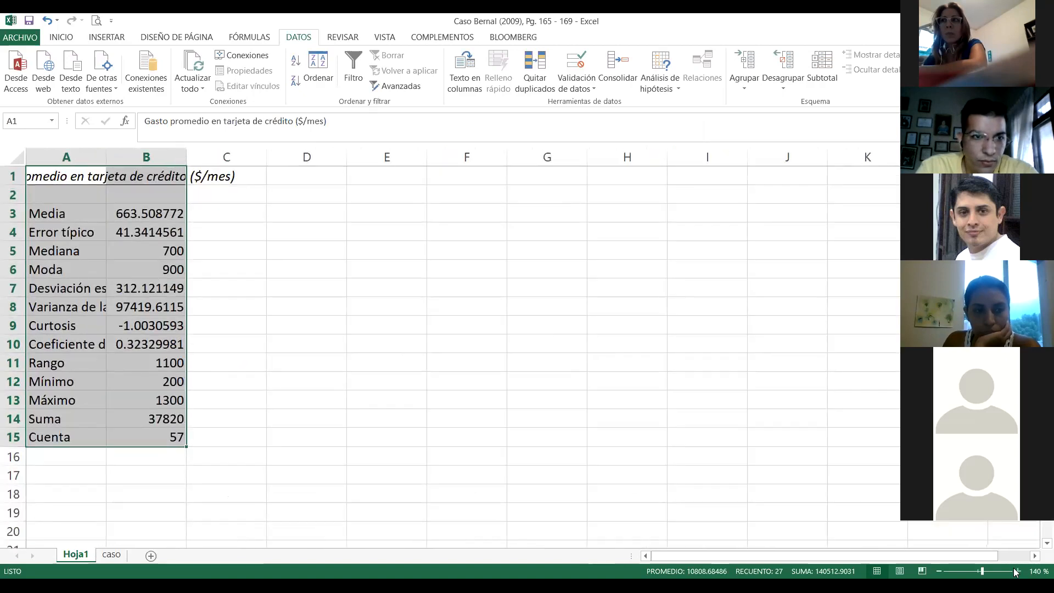
{"action": "left_click", "coordinate": [334, 416]}
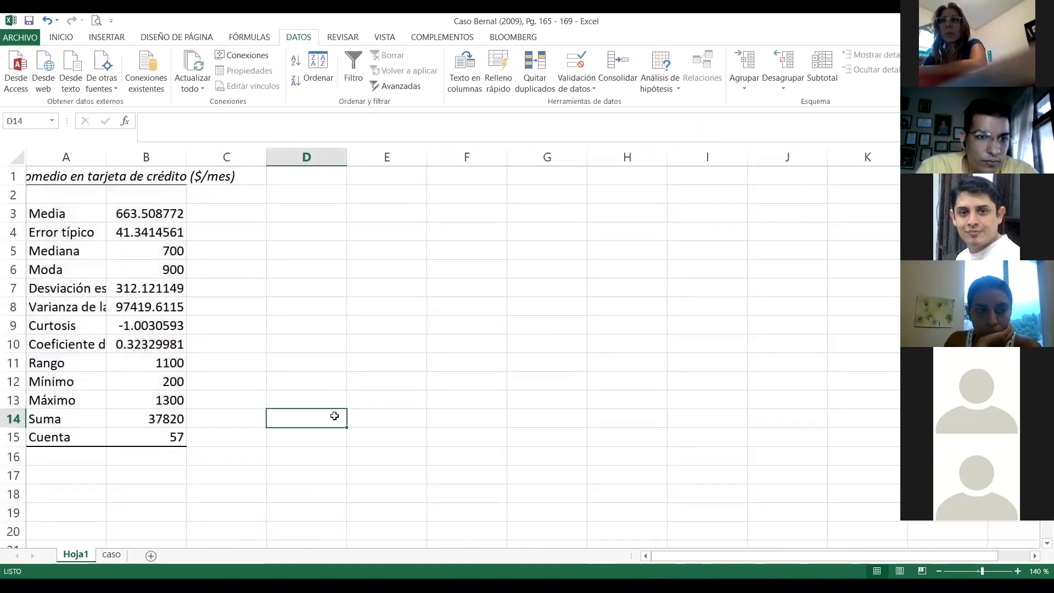
{"action": "key", "text": "alt+Tab"}
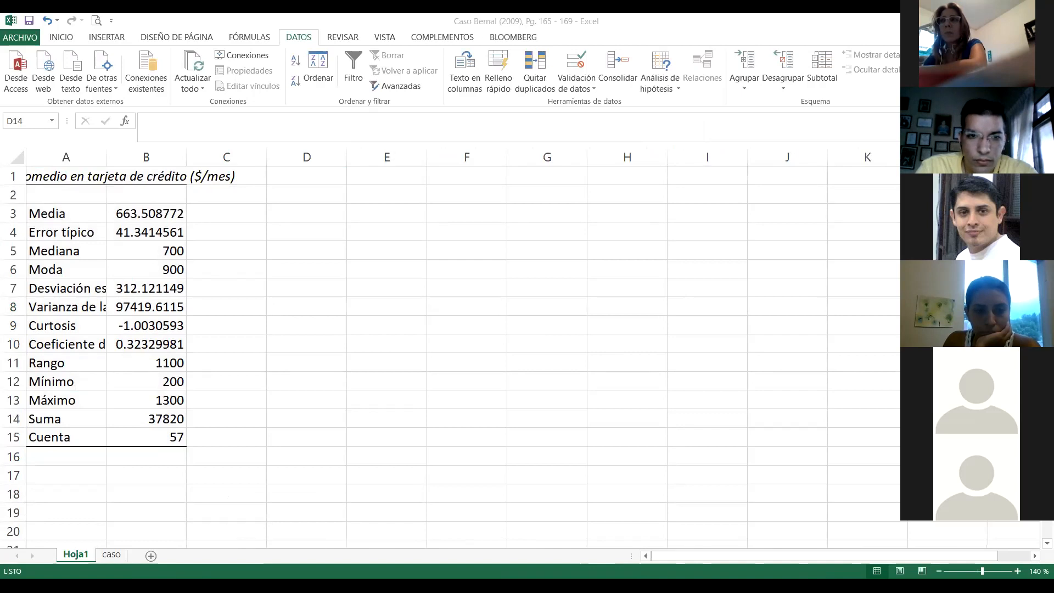
{"action": "left_click", "coordinate": [282, 306]}
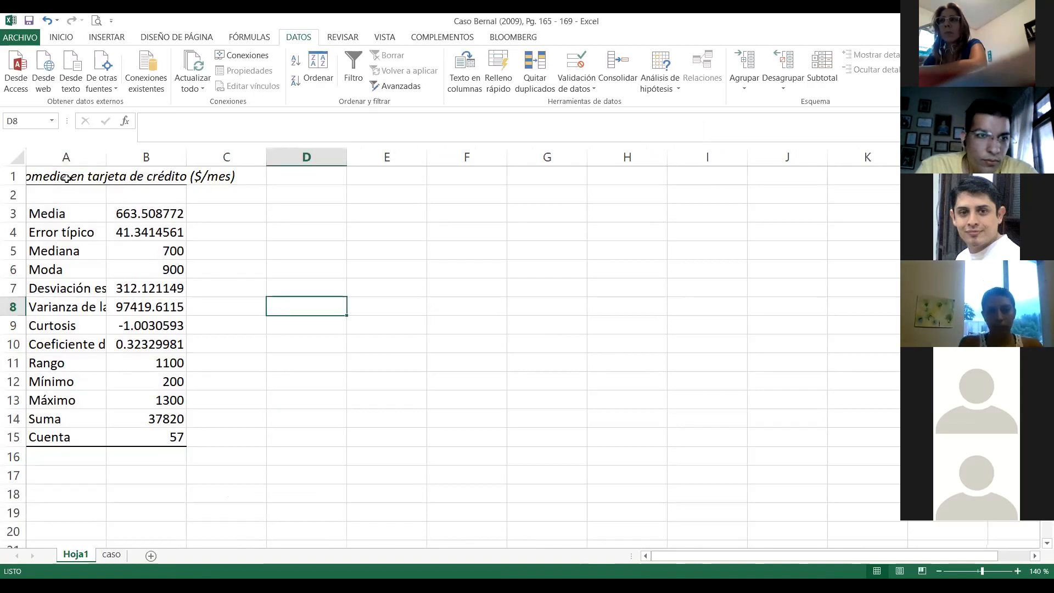
{"action": "left_click_drag", "start_coordinate": [66, 179], "coordinate": [134, 176]}
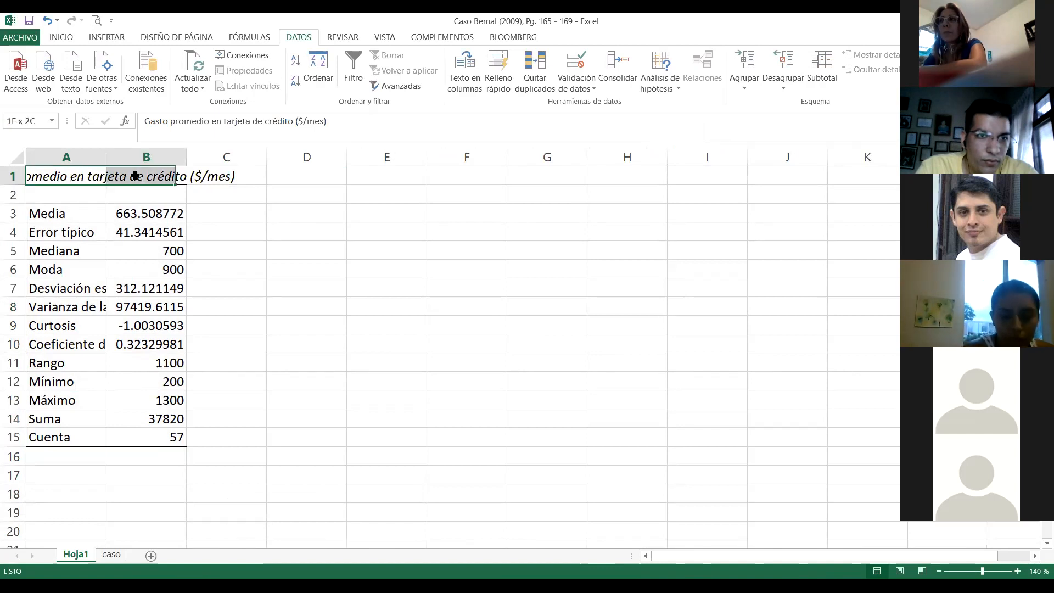
{"action": "left_click", "coordinate": [356, 67]}
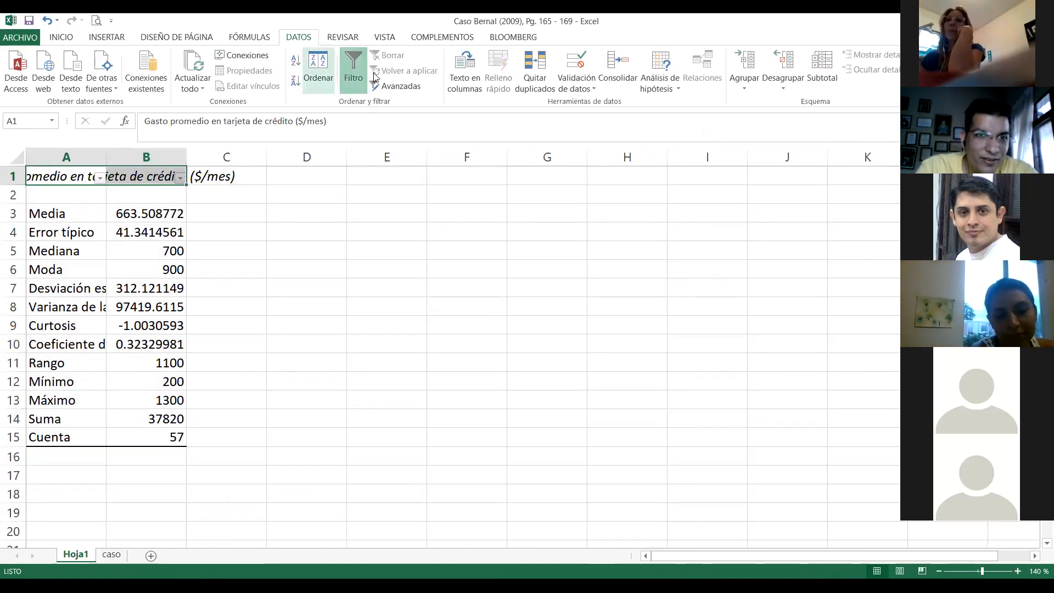
{"action": "left_click", "coordinate": [352, 68]}
{"action": "left_click", "coordinate": [361, 237]}
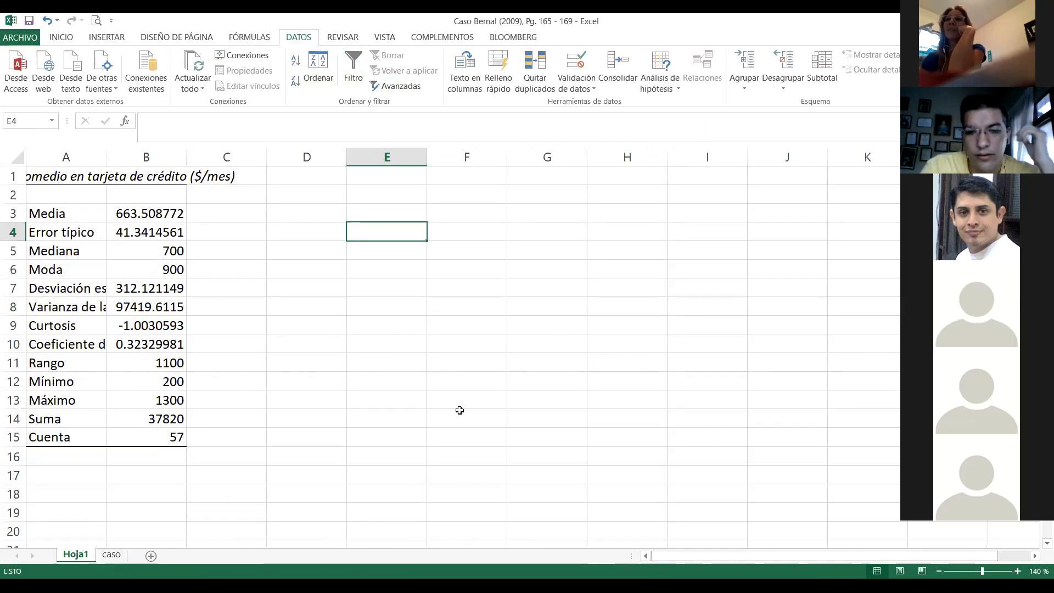
Return to the caso sheet and select the empty cell D1.
{"action": "left_click", "coordinate": [111, 556]}
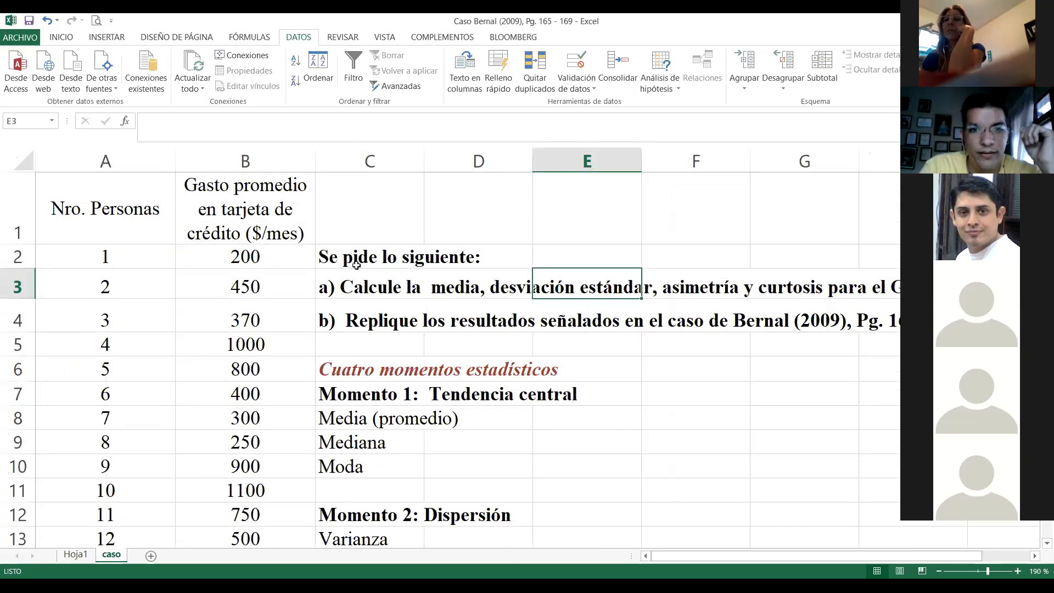
{"action": "left_click", "coordinate": [523, 208]}
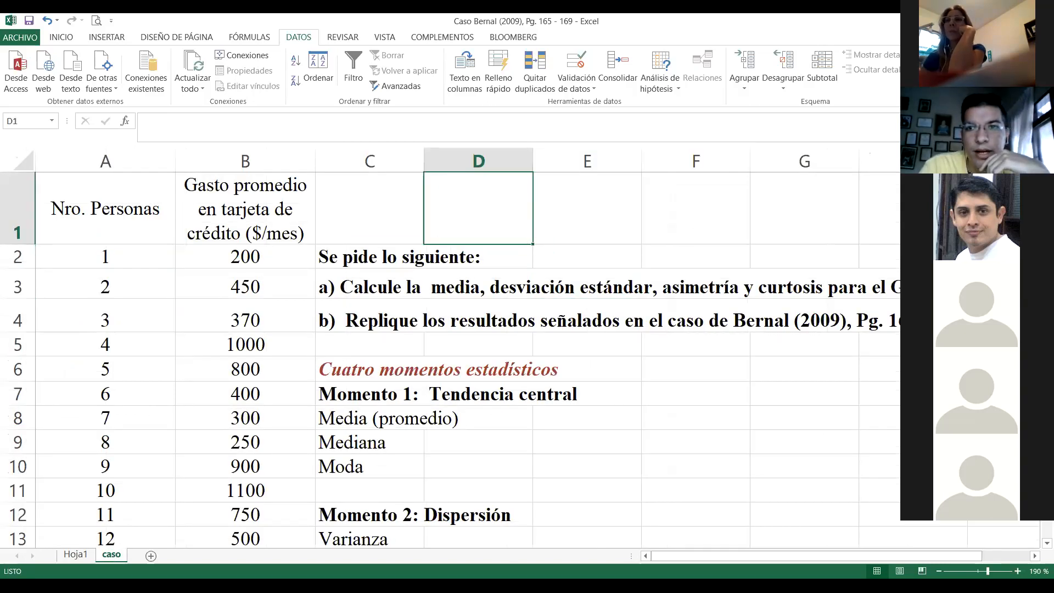
Open the Estadística descriptiva data analysis tool and begin picking its input range on the caso sheet.
{"action": "left_click", "coordinate": [949, 55]}
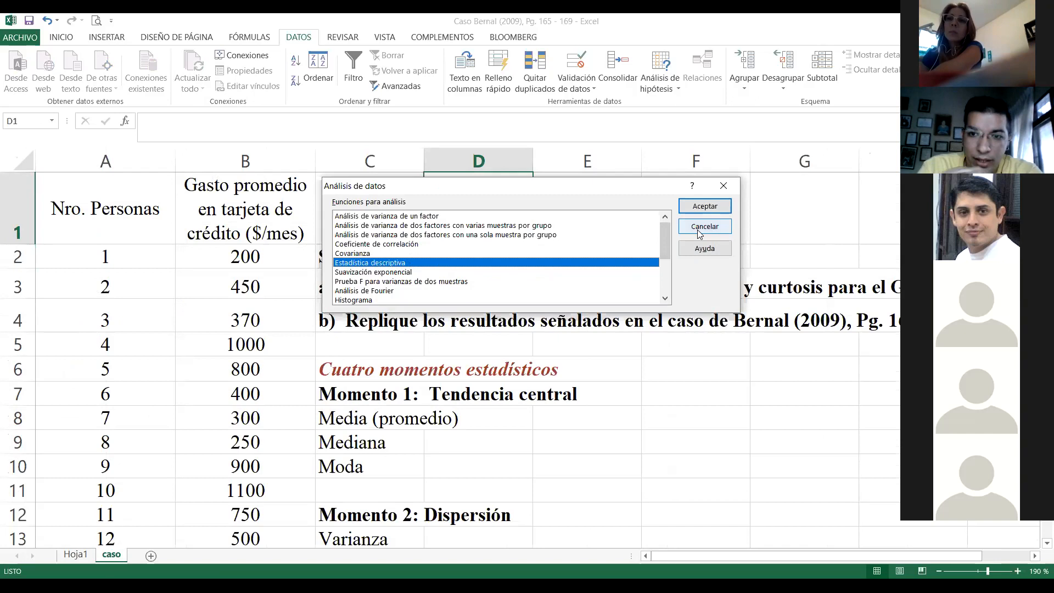
{"action": "left_click", "coordinate": [707, 208]}
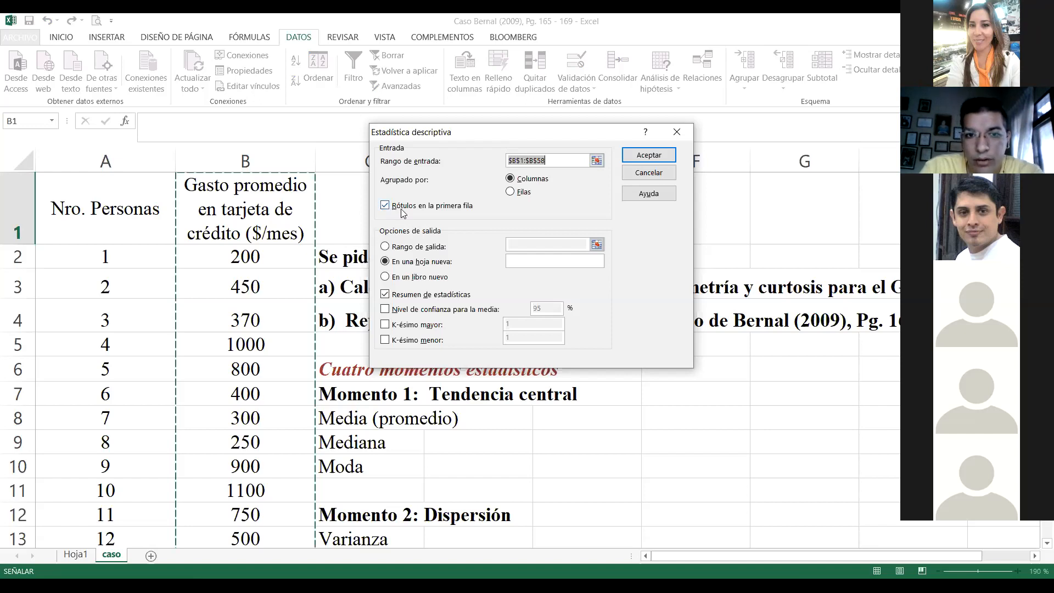
{"action": "left_click", "coordinate": [596, 162]}
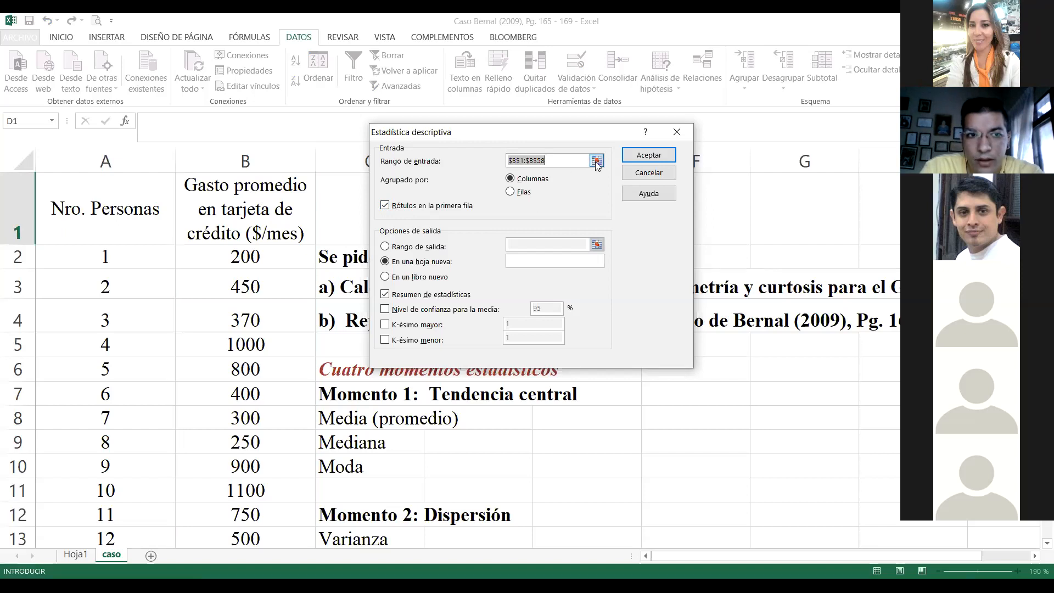
{"action": "left_click", "coordinate": [596, 161]}
{"action": "left_click", "coordinate": [281, 215]}
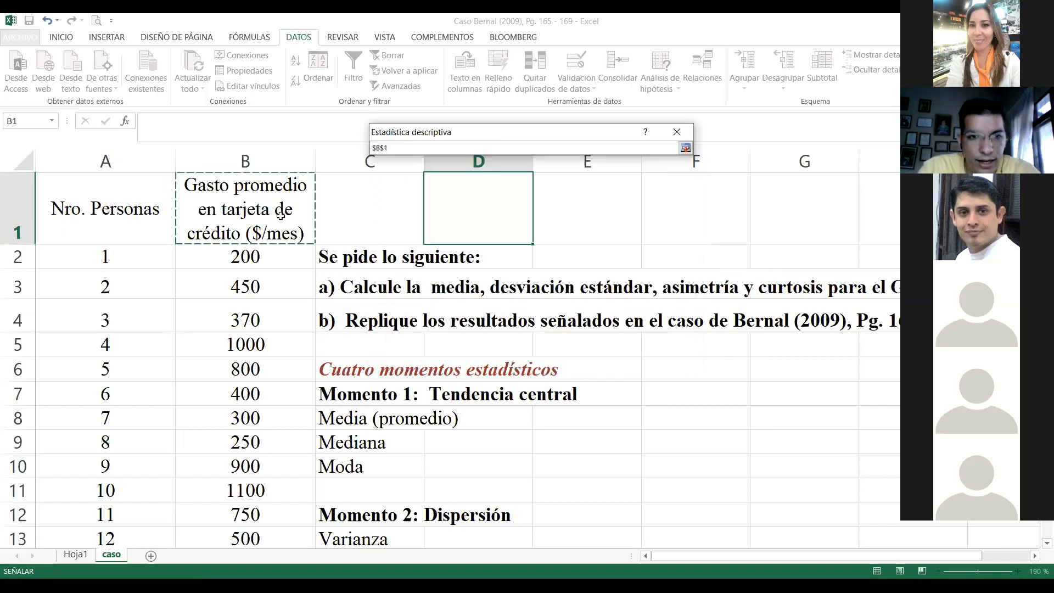
{"action": "key", "text": "Right"}
{"action": "key", "text": "Down"}
{"action": "key", "text": "Down"}
{"action": "key", "text": "Right"}
{"action": "key", "text": "Down"}
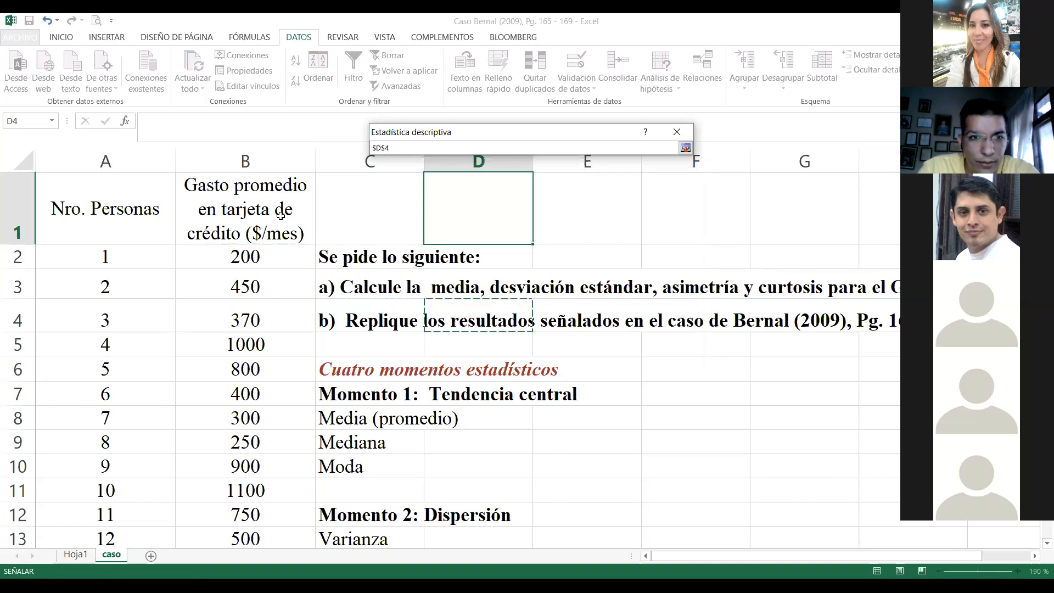
Set the input range to $B$1:$B$58, from the credit card spending header through the value for person 57.
{"action": "left_click", "coordinate": [254, 209]}
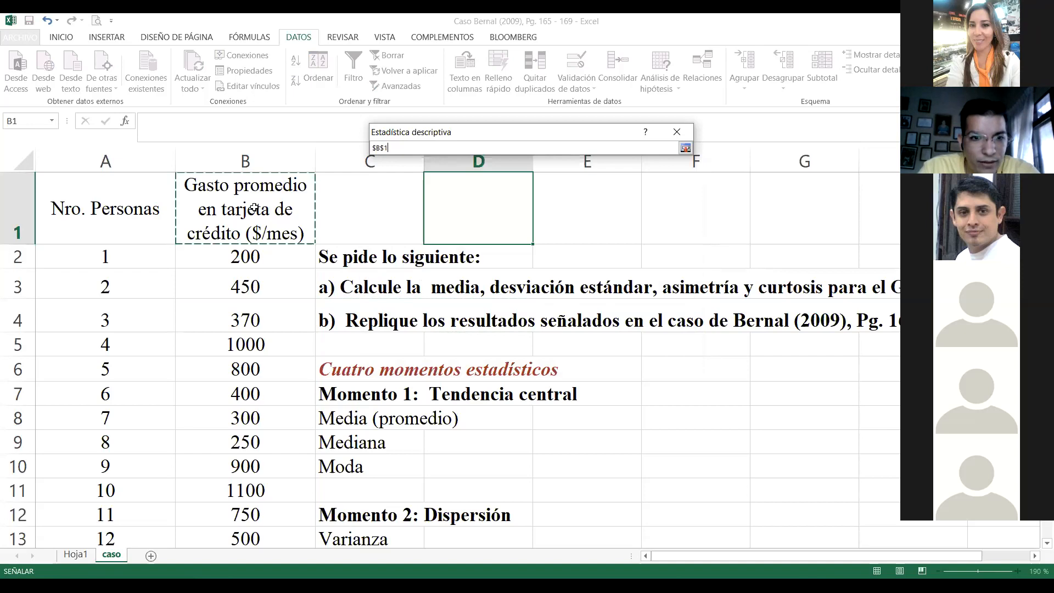
{"action": "key", "text": "shift+Down"}
{"action": "key", "text": "shift+Down"}
{"action": "key", "text": "shift+Down"}
{"action": "key", "text": "shift+Down"}
{"action": "key", "text": "shift+Down"}
{"action": "key", "text": "shift+Down"}
{"action": "key", "text": "shift+Down"}
{"action": "key", "text": "shift+Down"}
{"action": "key", "text": "shift+Down"}
{"action": "key", "text": "shift+Down"}
{"action": "key", "text": "shift+Down"}
{"action": "key", "text": "shift+Down"}
{"action": "key", "text": "shift+Down"}
{"action": "key", "text": "shift+Down"}
{"action": "key", "text": "shift+Down"}
{"action": "key", "text": "shift+Down"}
{"action": "key", "text": "shift+Down"}
{"action": "key", "text": "shift+Down"}
{"action": "key", "text": "shift+Down"}
{"action": "key", "text": "shift+Down"}
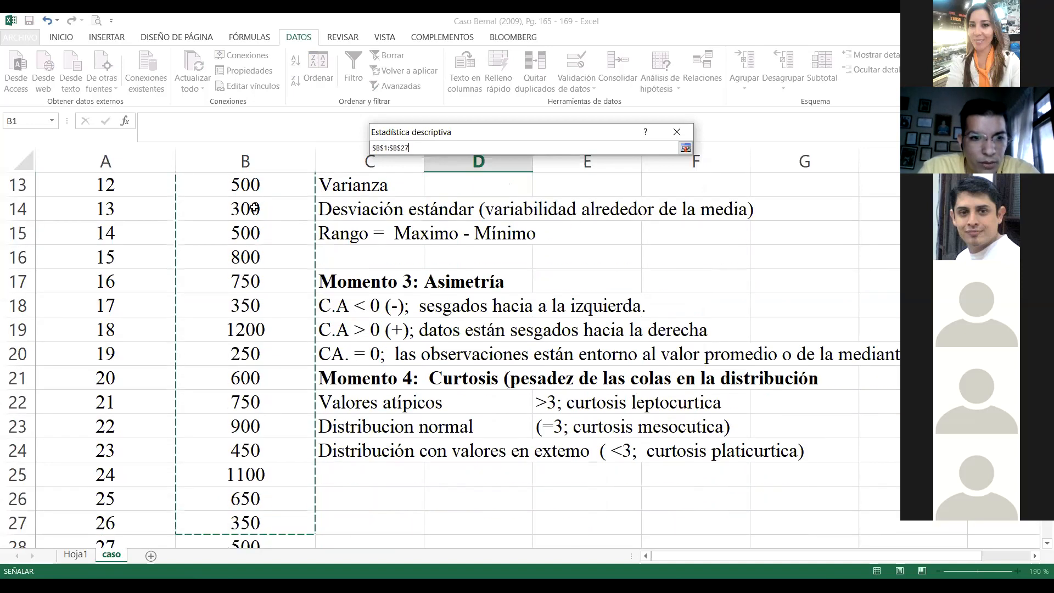
{"action": "key", "text": "shift+Down"}
{"action": "key", "text": "shift+Down"}
{"action": "key", "text": "shift+Down"}
{"action": "key", "text": "shift+Down"}
{"action": "key", "text": "shift+Down"}
{"action": "key", "text": "shift+Down"}
{"action": "key", "text": "shift+Down"}
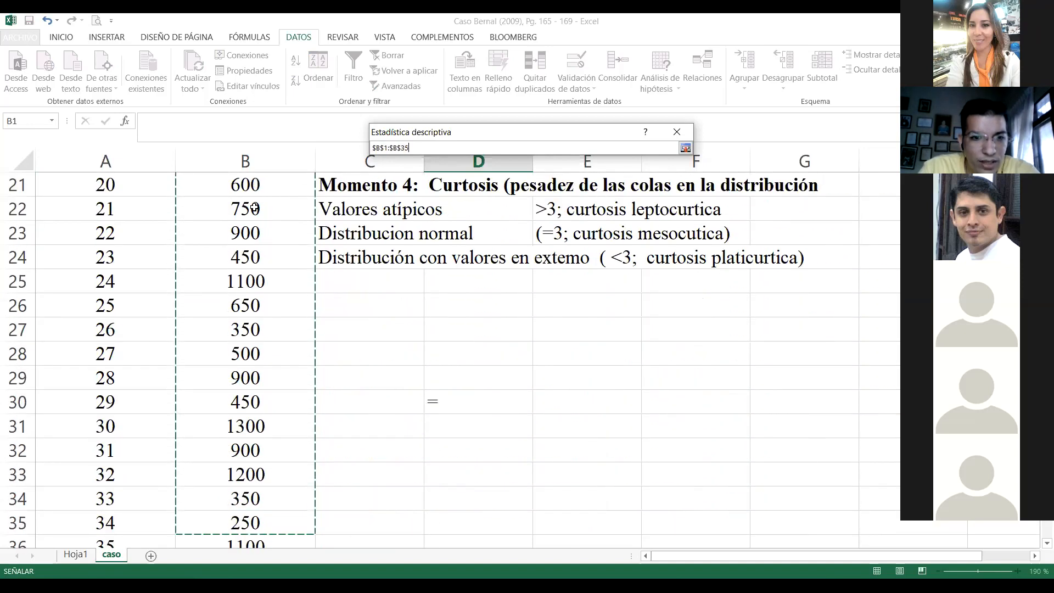
{"action": "key", "text": "shift+Down"}
{"action": "key", "text": "shift+Down"}
{"action": "key", "text": "shift+Down"}
{"action": "key", "text": "shift+Down"}
{"action": "key", "text": "shift+Down"}
{"action": "key", "text": "shift+Down"}
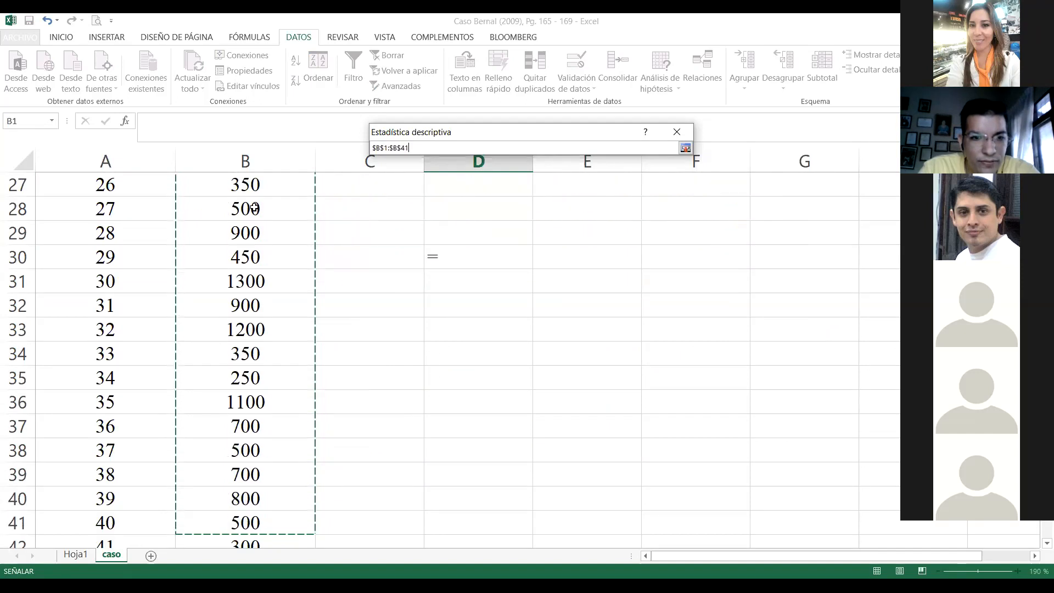
{"action": "key", "text": "shift+Down"}
{"action": "key", "text": "shift+Down"}
{"action": "key", "text": "shift+Down"}
{"action": "key", "text": "shift+Down"}
{"action": "key", "text": "shift+Down"}
{"action": "key", "text": "shift+Down"}
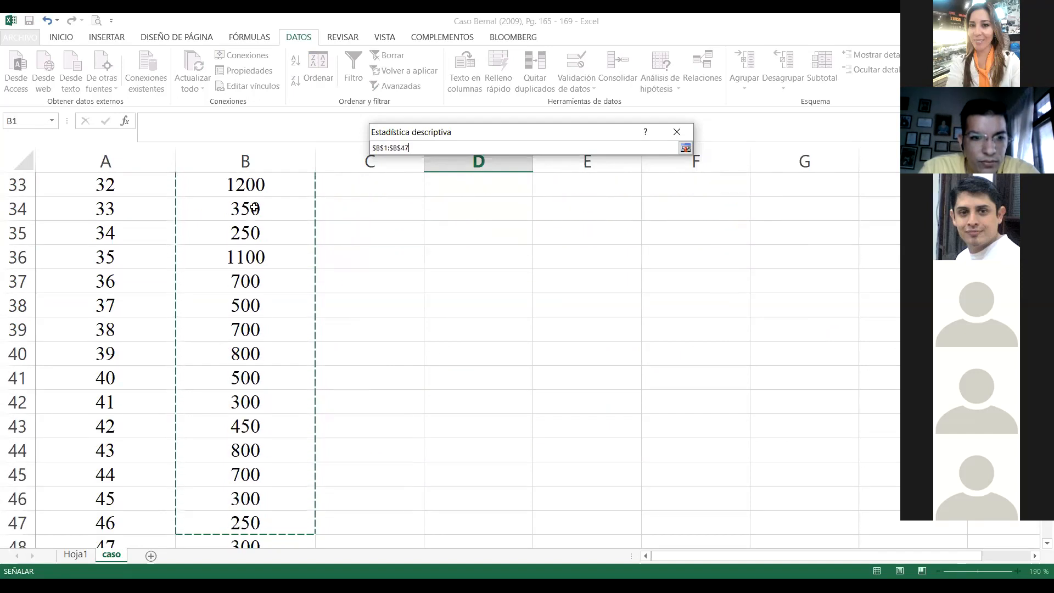
{"action": "key", "text": "shift+Down"}
{"action": "key", "text": "shift+Down"}
{"action": "key", "text": "shift+Down"}
{"action": "key", "text": "shift+Down"}
{"action": "key", "text": "shift+Down"}
{"action": "key", "text": "shift+Down"}
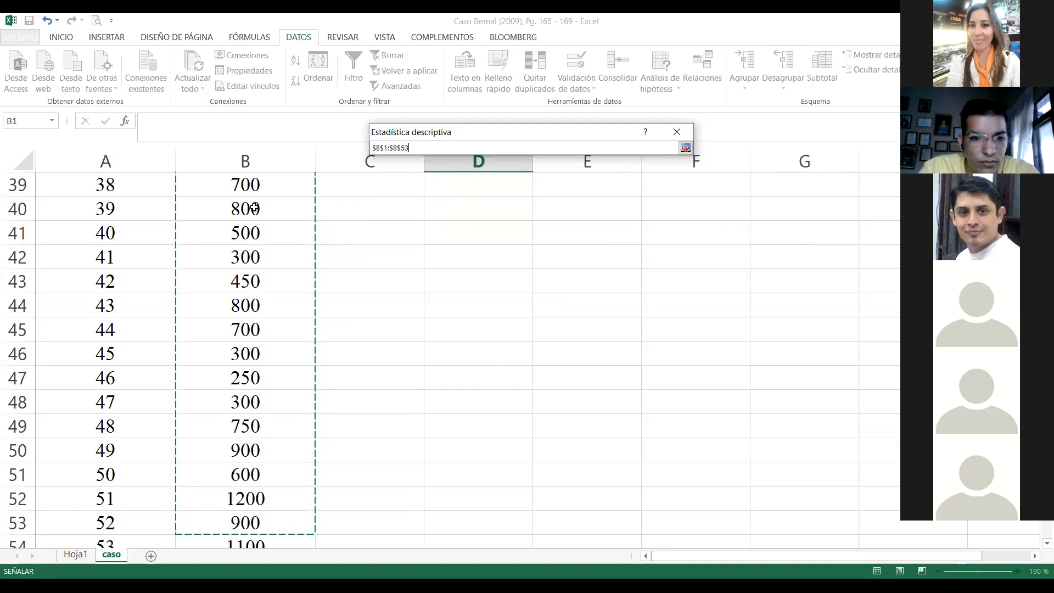
{"action": "key", "text": "shift+Down"}
{"action": "key", "text": "shift+Down"}
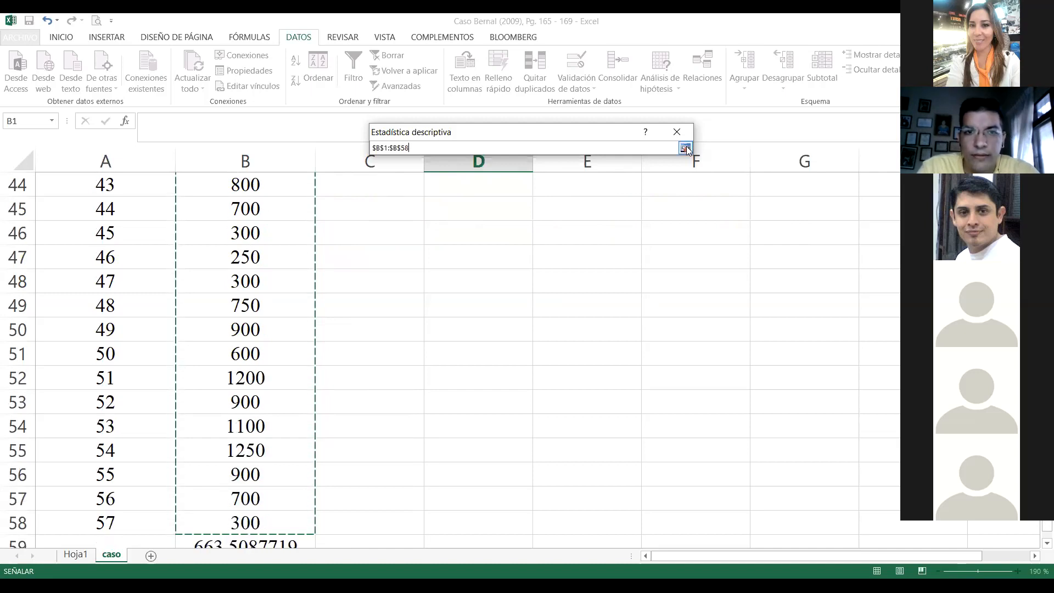
{"action": "left_click", "coordinate": [686, 148]}
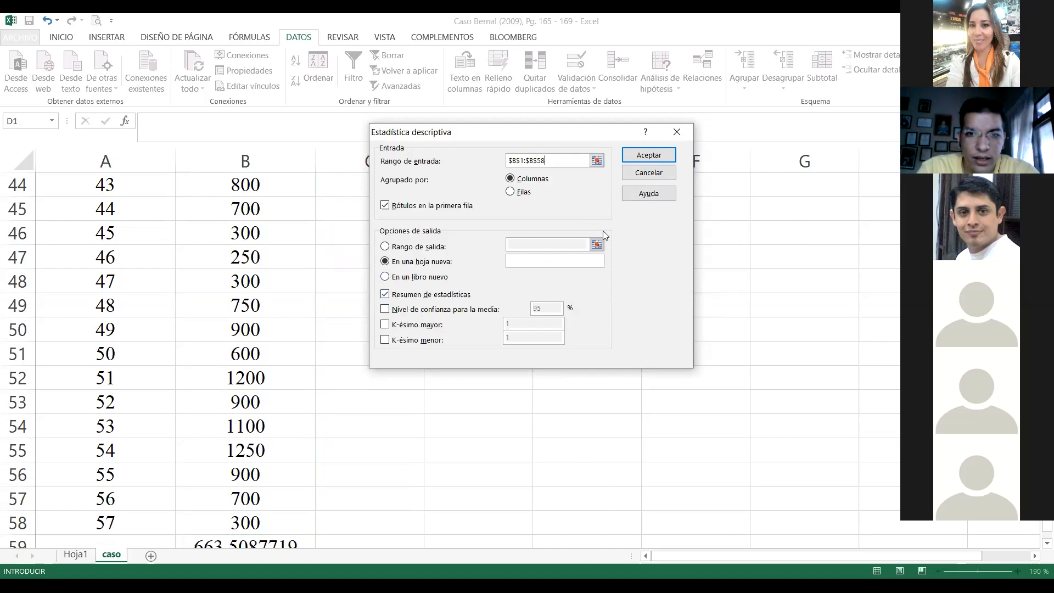
Generate the descriptive statistics on a new sheet and widen columns A and B so the labels and title fit.
{"action": "left_click", "coordinate": [651, 156]}
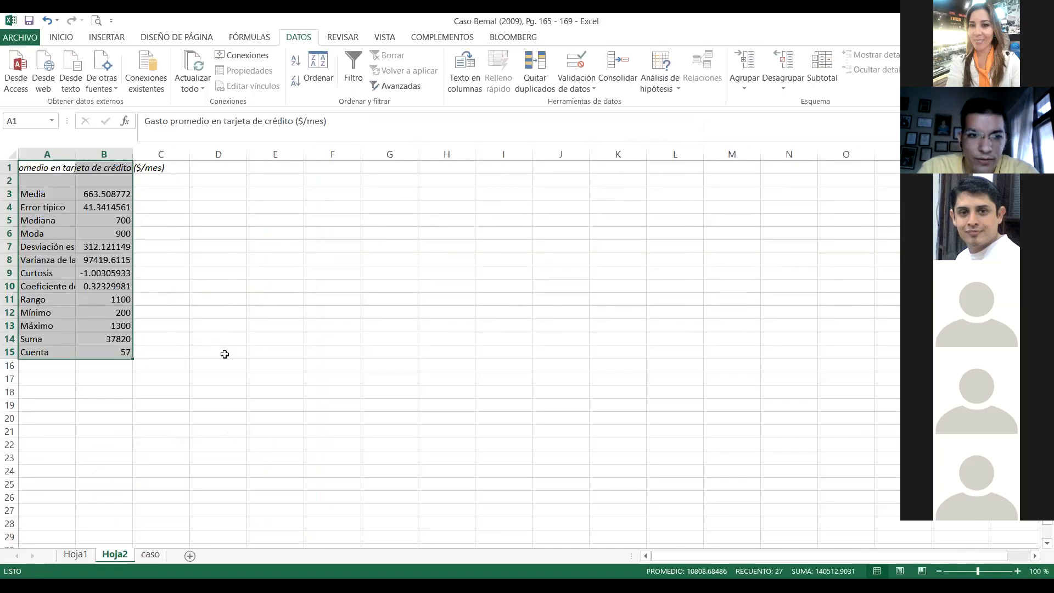
{"action": "left_click", "coordinate": [238, 248]}
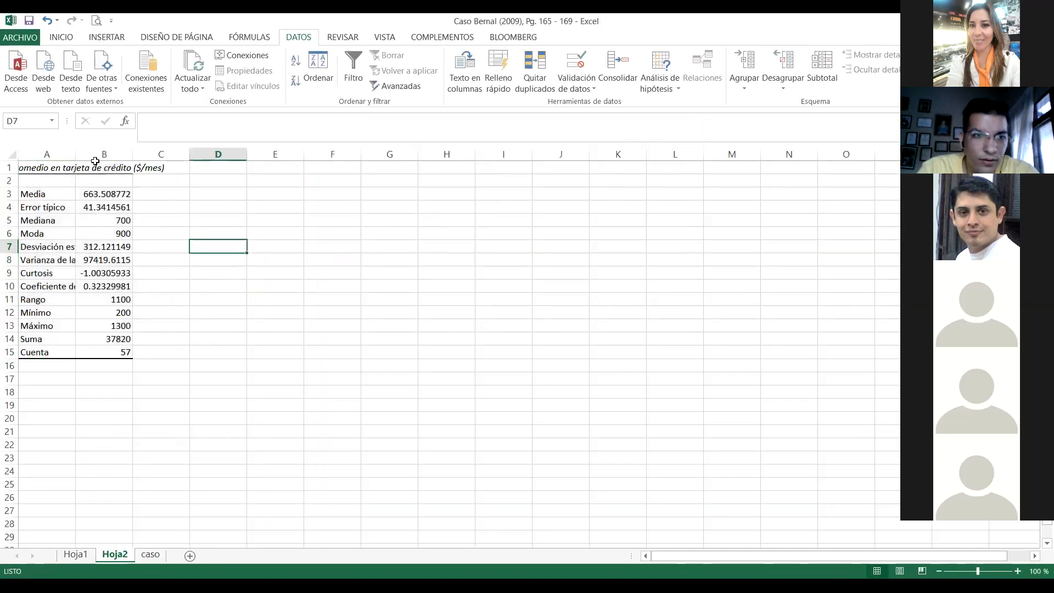
{"action": "left_click_drag", "start_coordinate": [78, 158], "coordinate": [137, 157]}
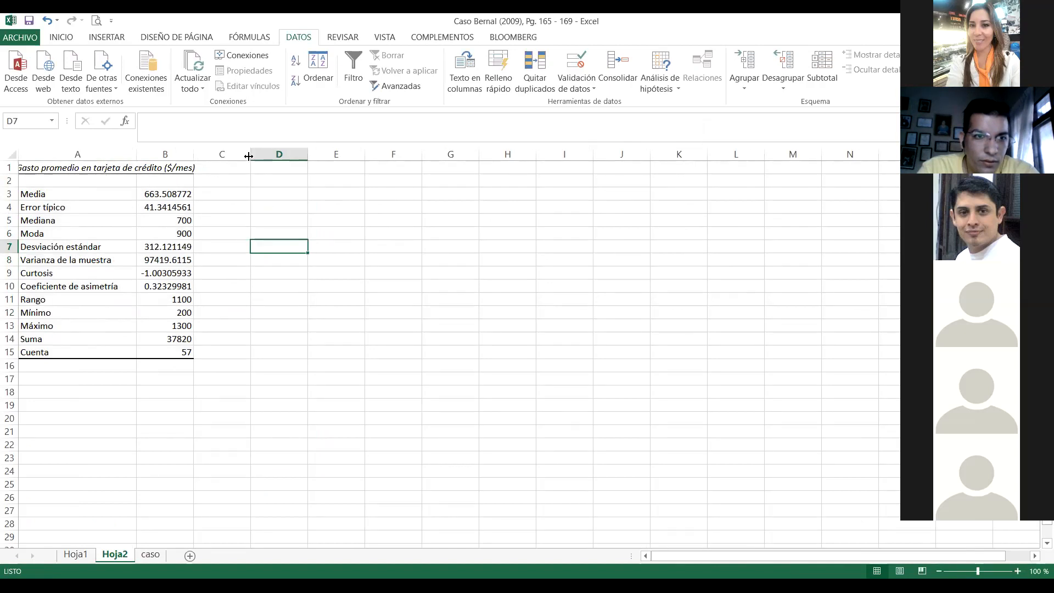
{"action": "left_click_drag", "start_coordinate": [249, 156], "coordinate": [246, 157]}
{"action": "left_click", "coordinate": [261, 258]}
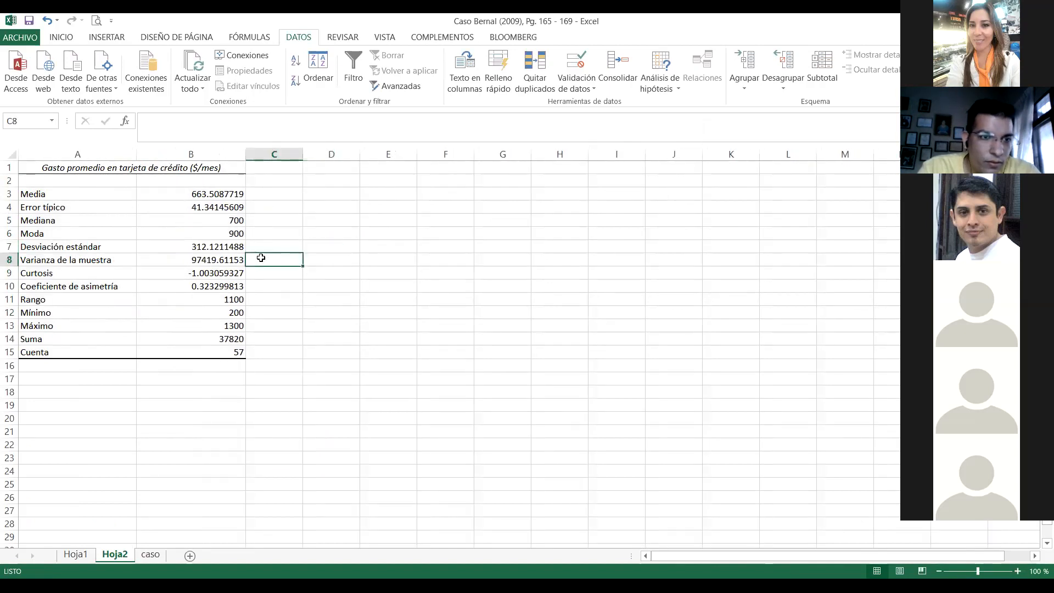
Format the Curtosis and Coeficiente de asimetría rows, A9:B10, with the Millares comma style.
{"action": "key", "text": "Down"}
{"action": "key", "text": "Down"}
{"action": "key", "text": "Left"}
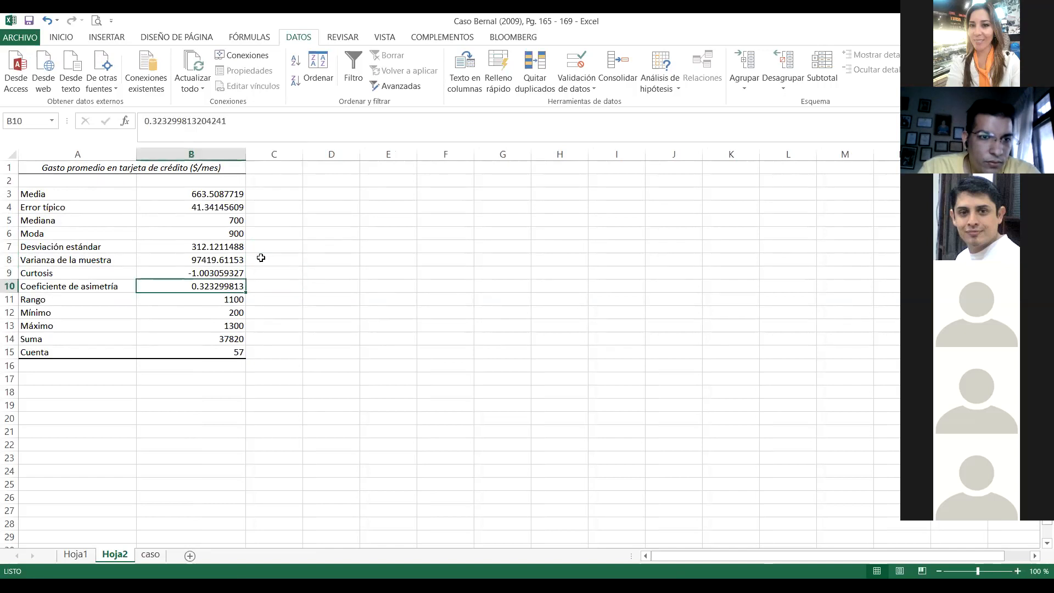
{"action": "key", "text": "Up"}
{"action": "key", "text": "Left"}
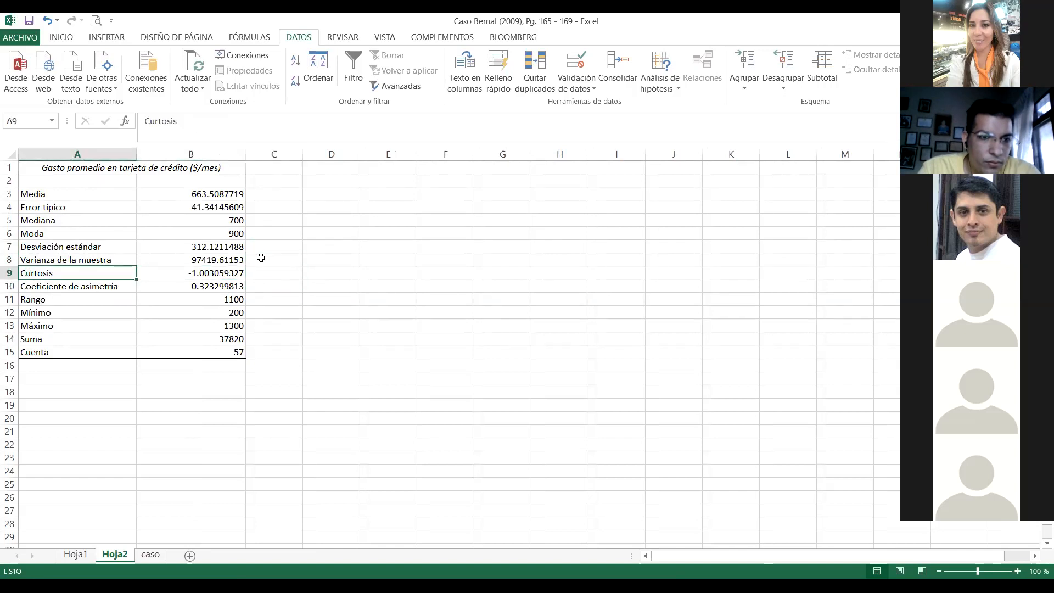
{"action": "key", "text": "shift+Right"}
{"action": "key", "text": "shift+Down"}
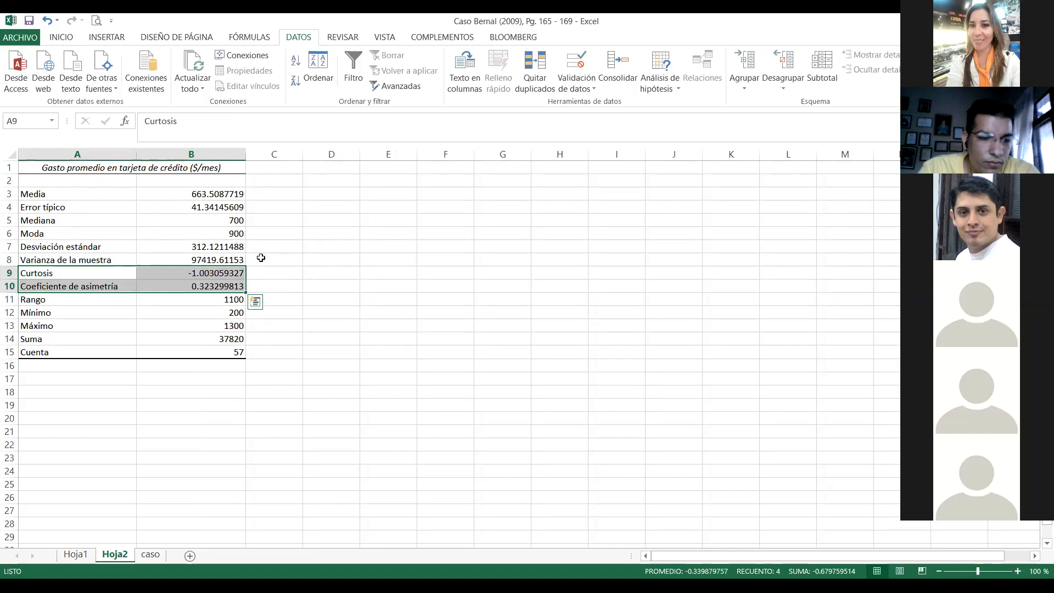
{"action": "left_click", "coordinate": [63, 36]}
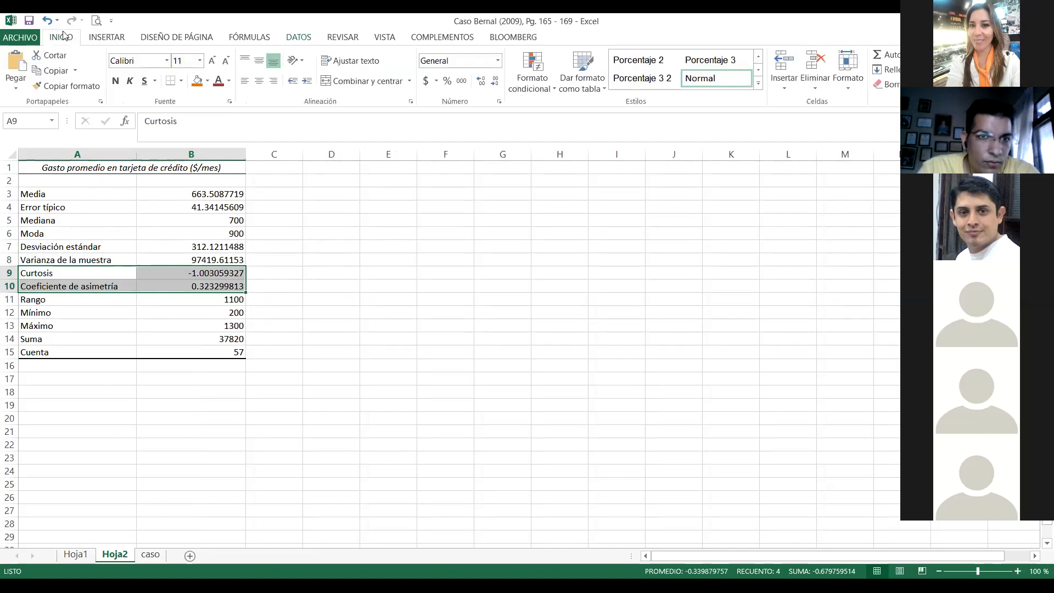
{"action": "left_click", "coordinate": [463, 82]}
Make the Media label and its value in A3:B3 bold.
{"action": "key", "text": "Down"}
{"action": "key", "text": "Down"}
{"action": "key", "text": "Down"}
{"action": "key", "text": "Up"}
{"action": "key", "text": "Up"}
{"action": "key", "text": "Up"}
{"action": "key", "text": "Up"}
{"action": "key", "text": "Up"}
{"action": "key", "text": "Up"}
{"action": "key", "text": "Up"}
{"action": "key", "text": "Up"}
{"action": "key", "text": "Up"}
{"action": "key", "text": "shift+Right"}
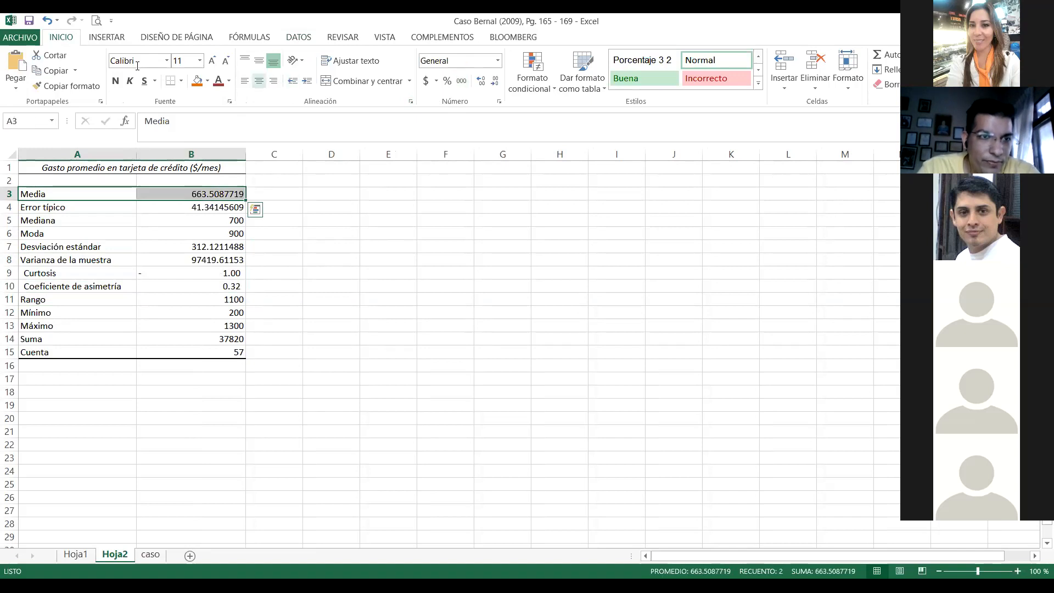
{"action": "left_click", "coordinate": [116, 82]}
Make the Mediana and Moda rows, A5:B6, bold.
{"action": "key", "text": "shift+Down"}
{"action": "key", "text": "Down"}
{"action": "key", "text": "Down"}
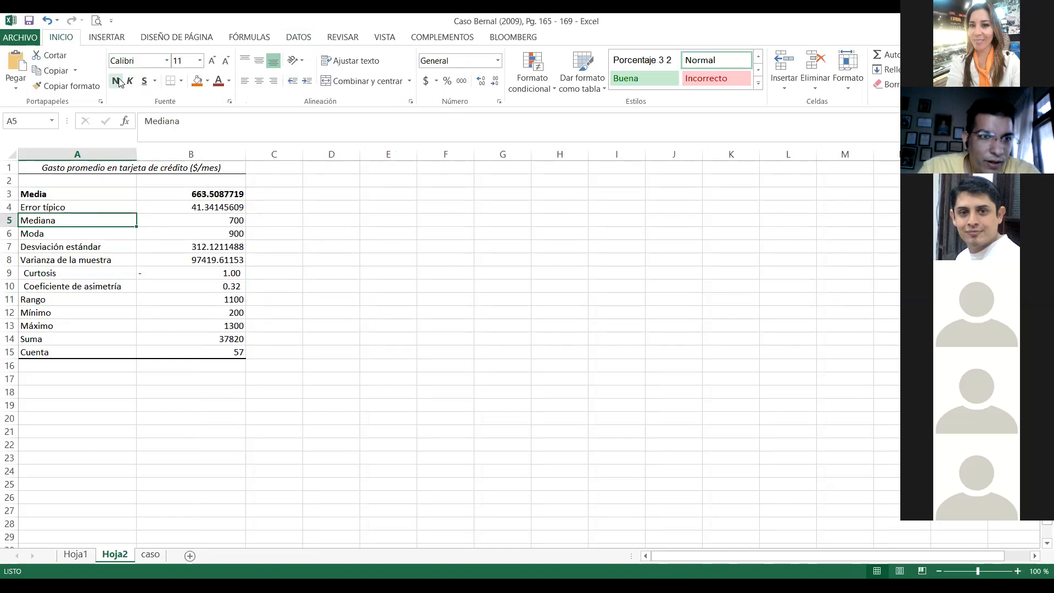
{"action": "key", "text": "shift+Down"}
{"action": "key", "text": "shift+Right"}
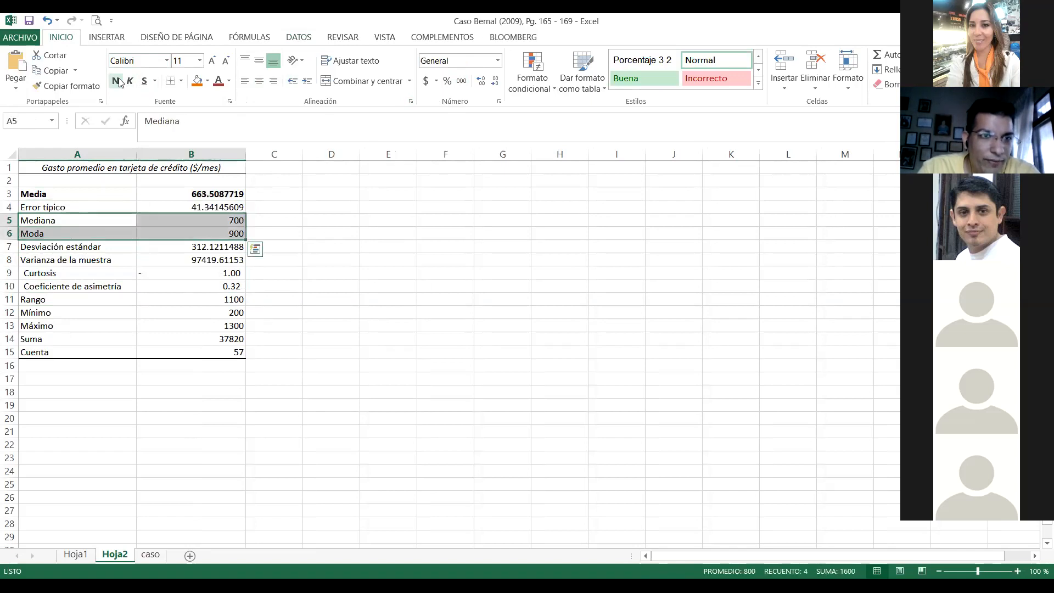
{"action": "left_click", "coordinate": [117, 82]}
Make the Desviación estándar label and its value in A7:B7 bold.
{"action": "key", "text": "shift+Down"}
{"action": "key", "text": "shift+Down"}
{"action": "key", "text": "Down"}
{"action": "key", "text": "Down"}
{"action": "key", "text": "shift+Right"}
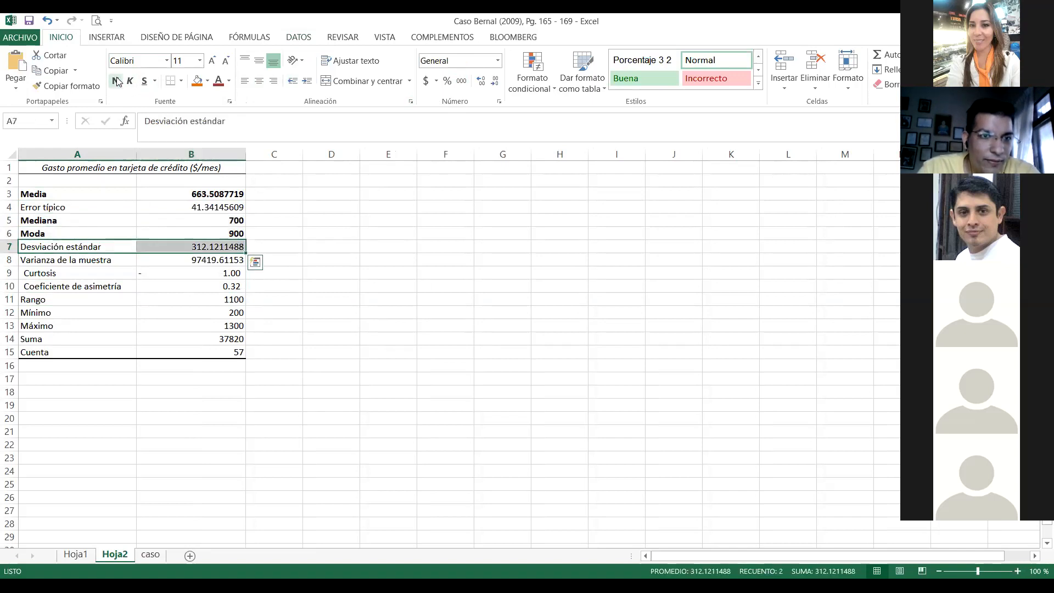
{"action": "left_click", "coordinate": [117, 82]}
Make the Curtosis label and its value in A9:B9 bold.
{"action": "key", "text": "Down"}
{"action": "key", "text": "Down"}
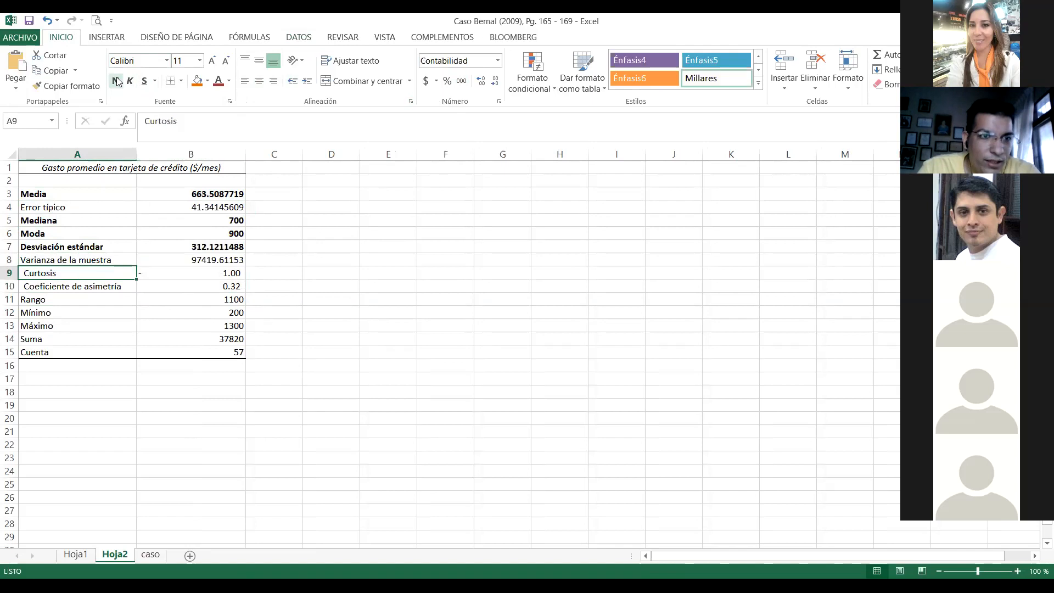
{"action": "key", "text": "shift+Right"}
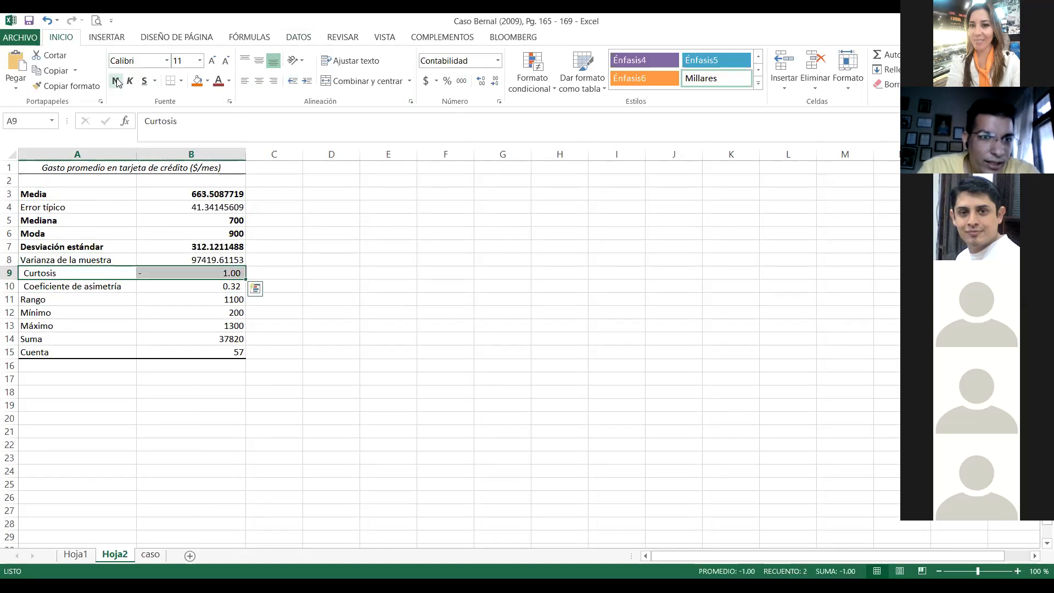
{"action": "left_click", "coordinate": [117, 82]}
{"action": "key", "text": "Right"}
{"action": "key", "text": "Right"}
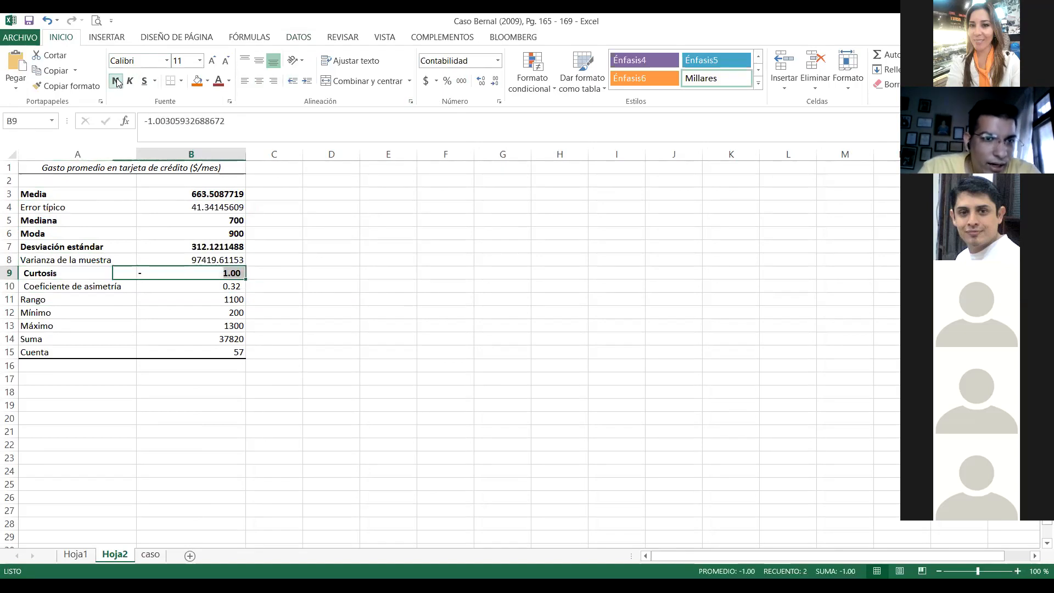
{"action": "key", "text": "Left"}
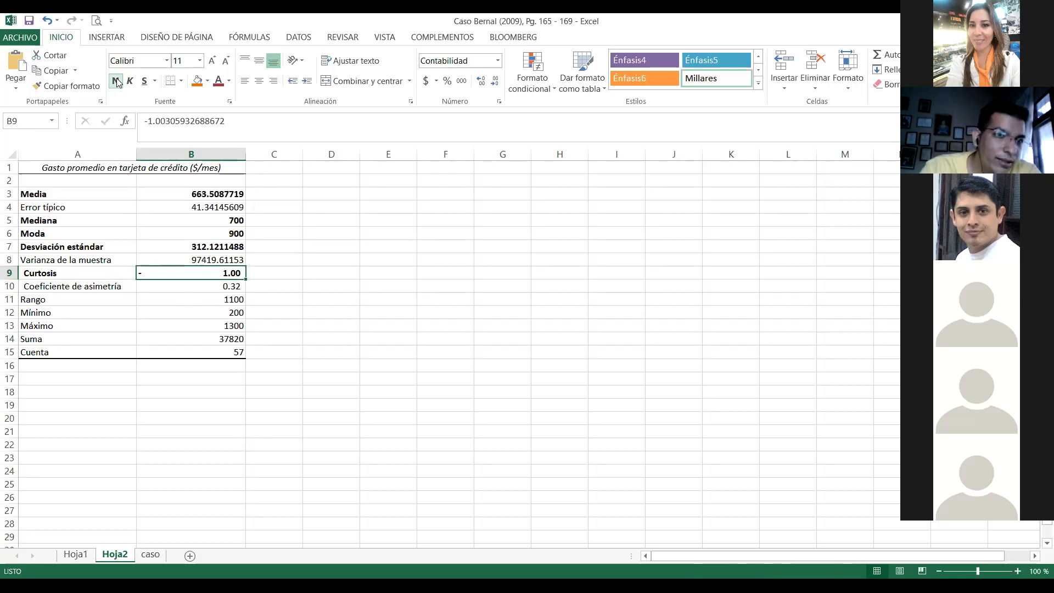
{"action": "key", "text": "Right"}
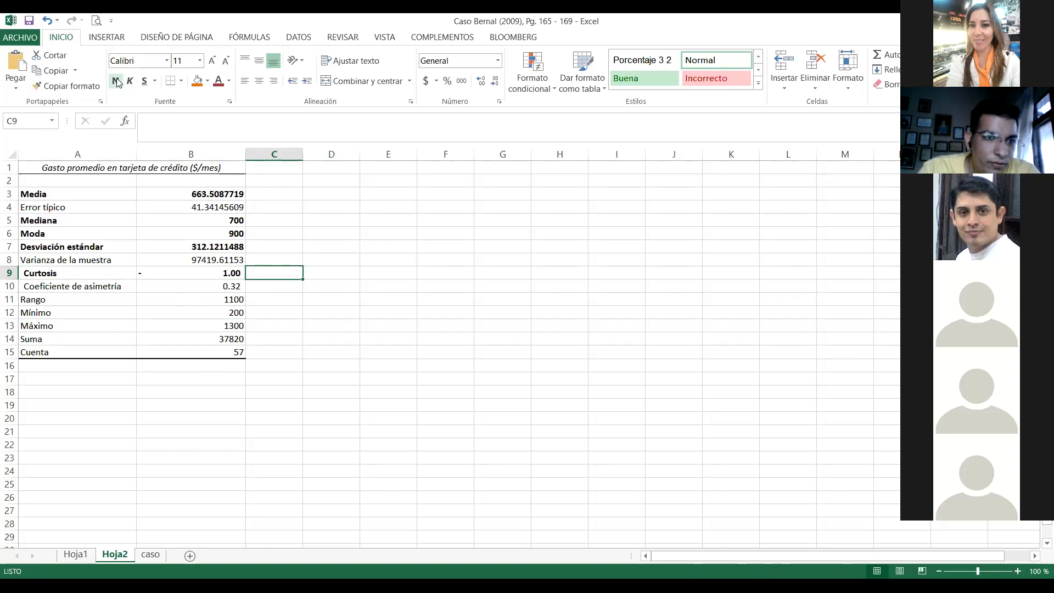
{"action": "key", "text": "Left"}
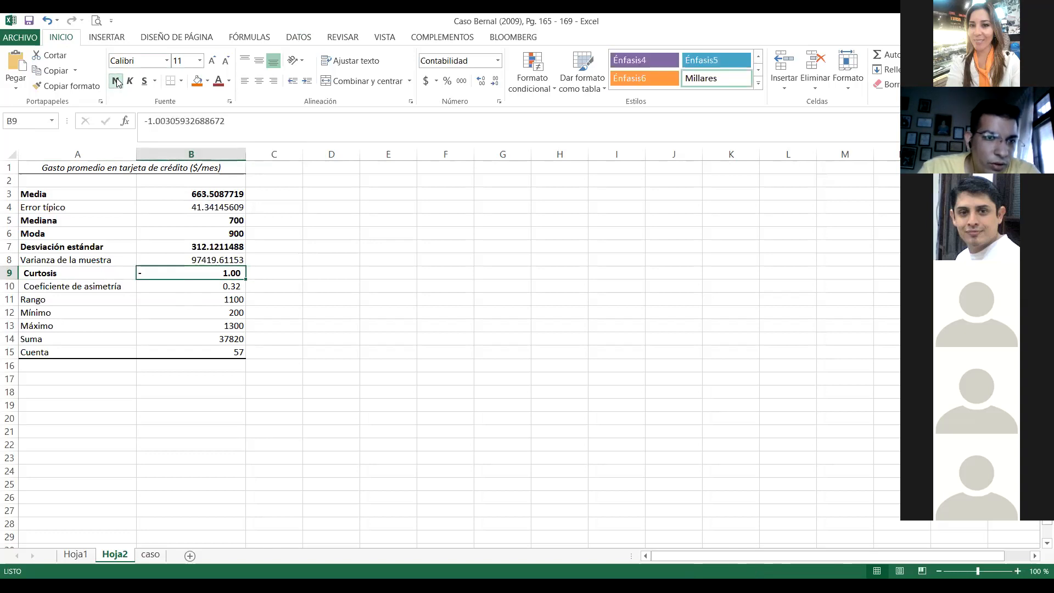
{"action": "key", "text": "Right"}
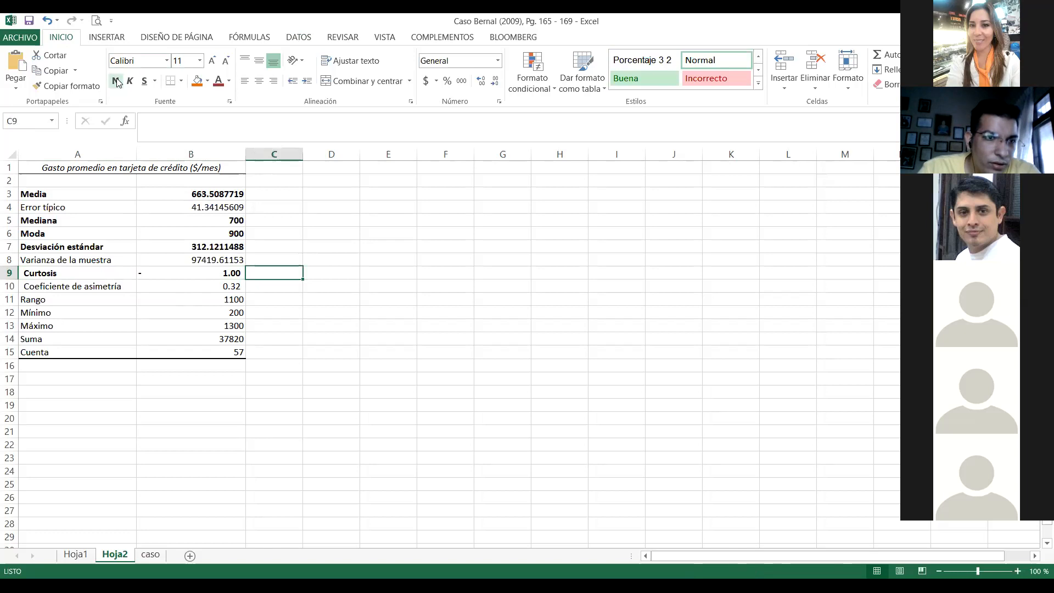
{"action": "key", "text": "Left"}
{"action": "key", "text": "Right"}
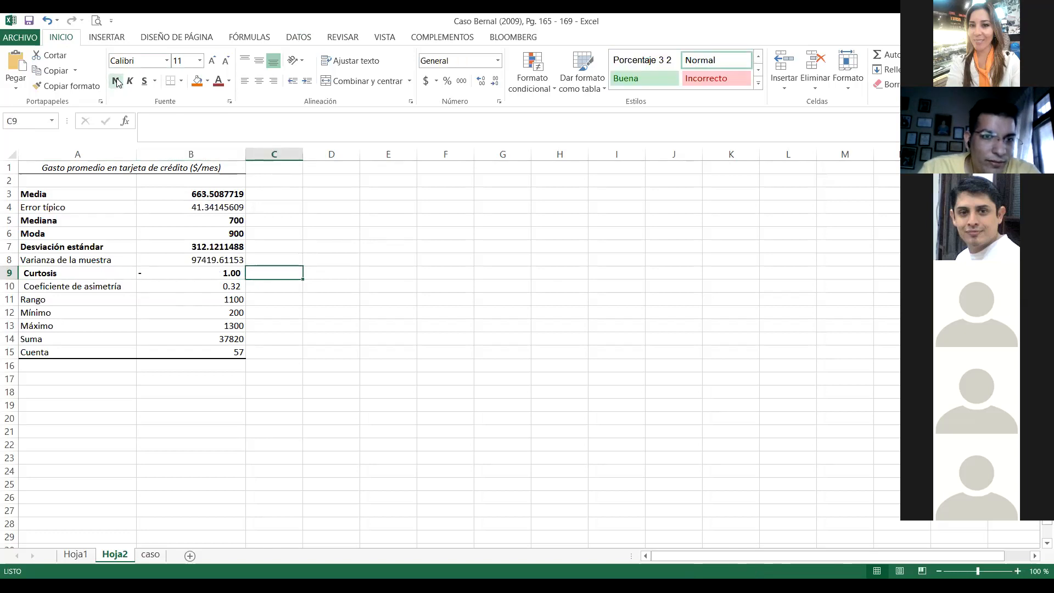
{"action": "type", "text": ">"}
{"action": "type", "text": ">"}
{"action": "key", "text": "BackSpace"}
{"action": "type", "text": "<0"}
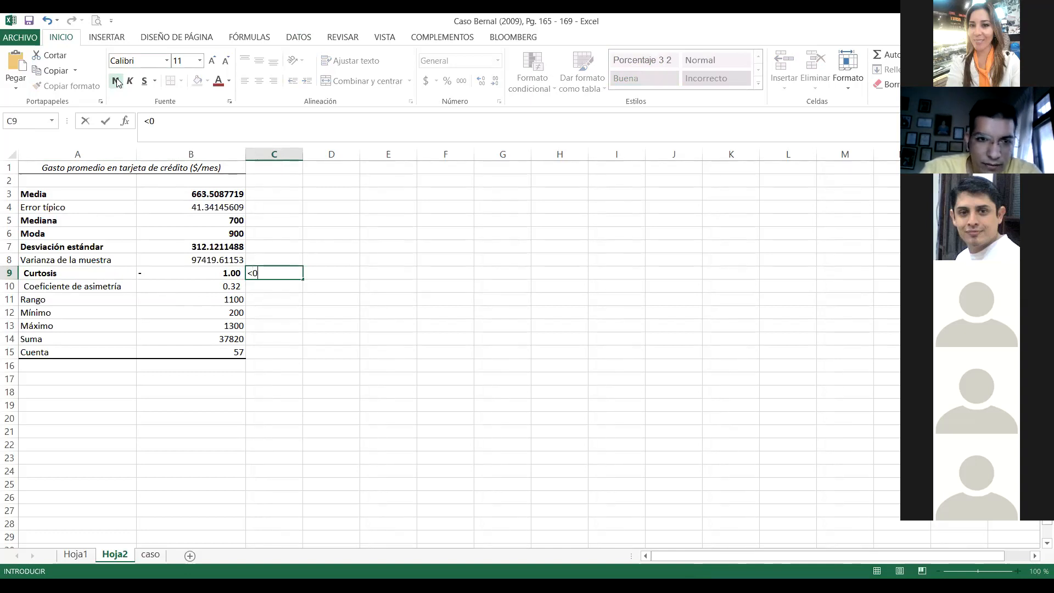
{"action": "type", "text": ";   "}
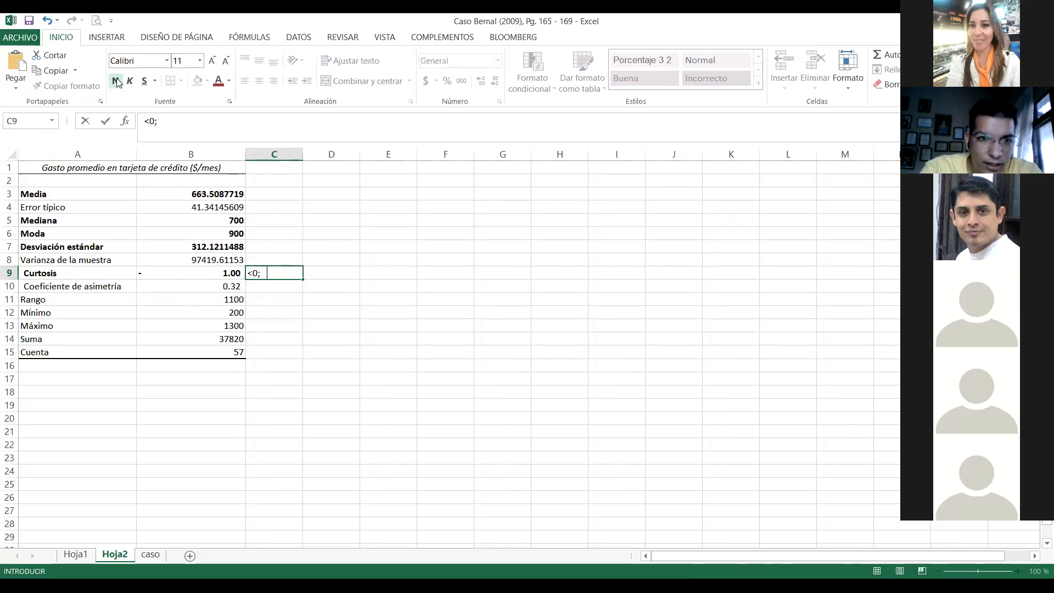
{"action": "type", "text": "curtosis platicurticu"}
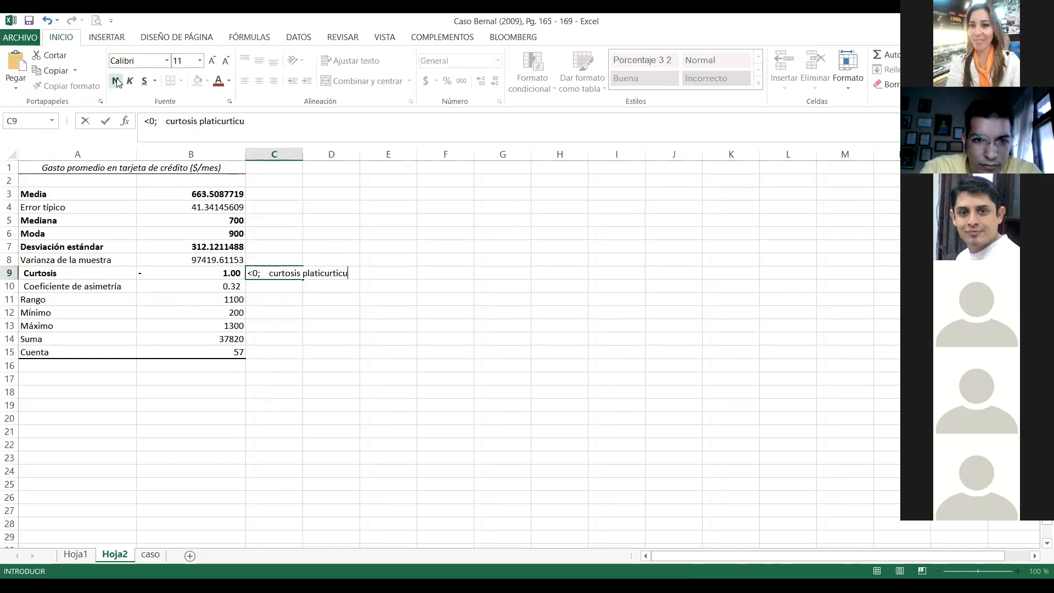
{"action": "key", "text": "BackSpace"}
{"action": "key", "text": "BackSpace"}
{"action": "key", "text": "BackSpace"}
{"action": "key", "text": "BackSpace"}
{"action": "key", "text": "BackSpace"}
{"action": "key", "text": "BackSpace"}
{"action": "key", "text": "BackSpace"}
{"action": "key", "text": "BackSpace"}
{"action": "key", "text": "BackSpace"}
{"action": "key", "text": "BackSpace"}
{"action": "key", "text": "BackSpace"}
{"action": "key", "text": "BackSpace"}
{"action": "key", "text": "BackSpace"}
{"action": "key", "text": "BackSpace"}
{"action": "key", "text": "BackSpace"}
{"action": "key", "text": "BackSpace"}
{"action": "key", "text": "BackSpace"}
{"action": "key", "text": "BackSpace"}
{"action": "key", "text": "BackSpace"}
{"action": "key", "text": "BackSpace"}
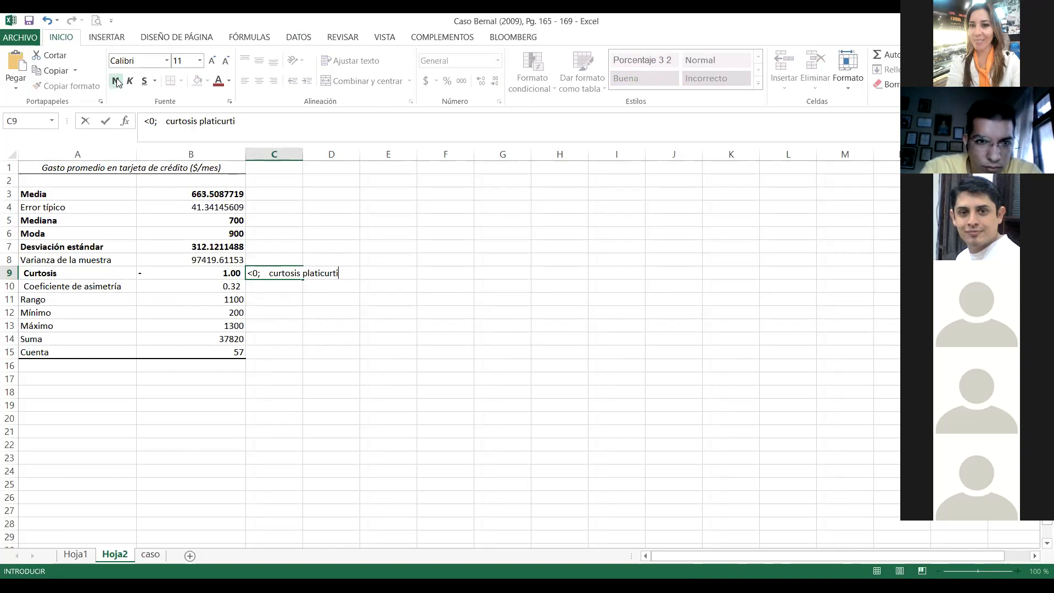
Link C9, beside the Curtosis value, to the platykurtic distribution note in cell C24 of the caso sheet.
{"action": "type", "text": "+"}
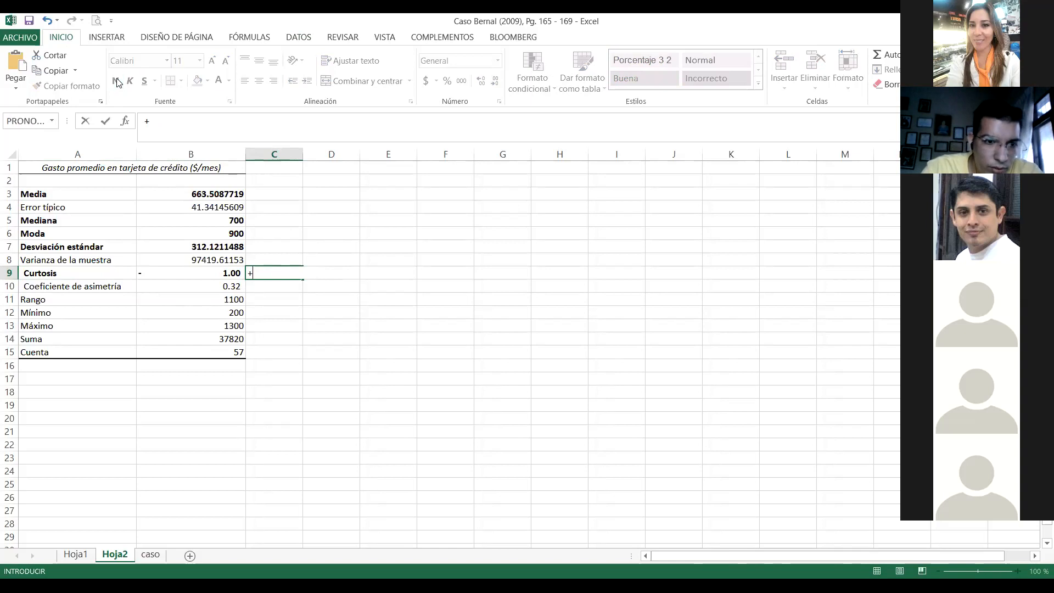
{"action": "left_click", "coordinate": [147, 555]}
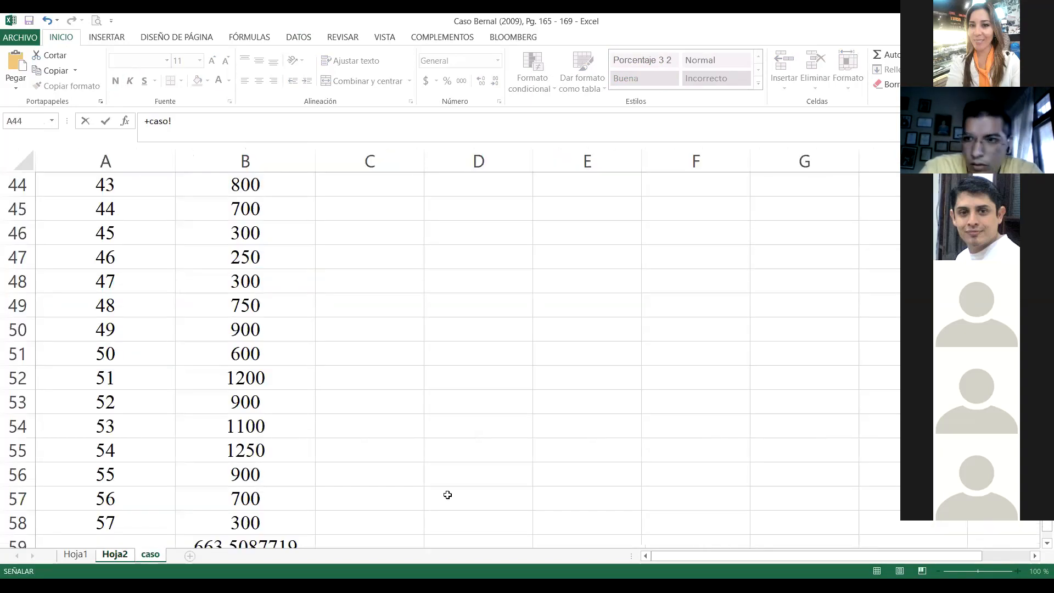
{"action": "scroll", "coordinate": [440, 439], "scroll_direction": "up", "scroll_amount": 13}
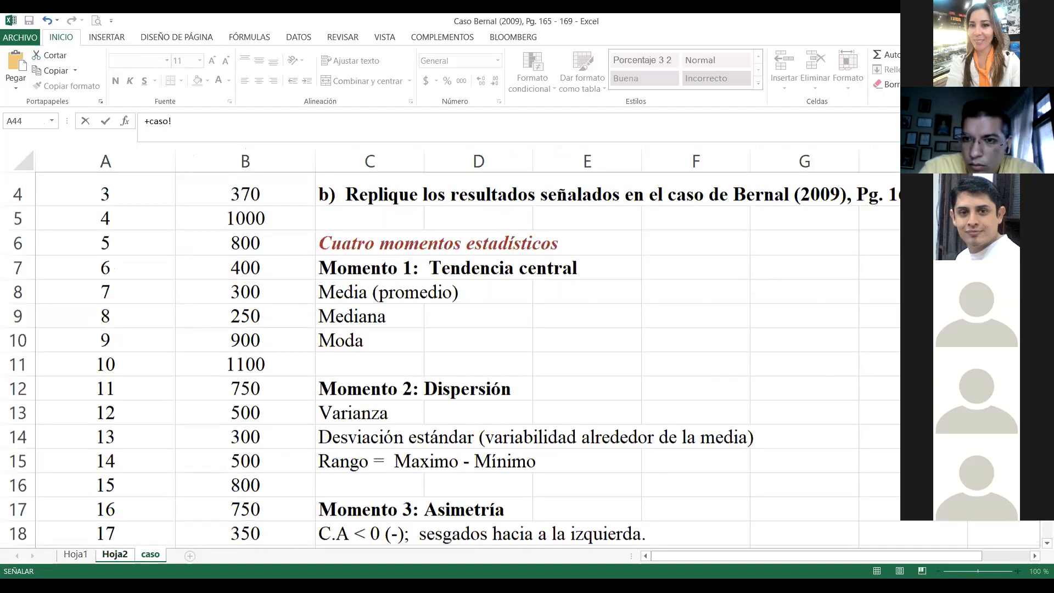
{"action": "scroll", "coordinate": [440, 357], "scroll_direction": "up", "scroll_amount": 1}
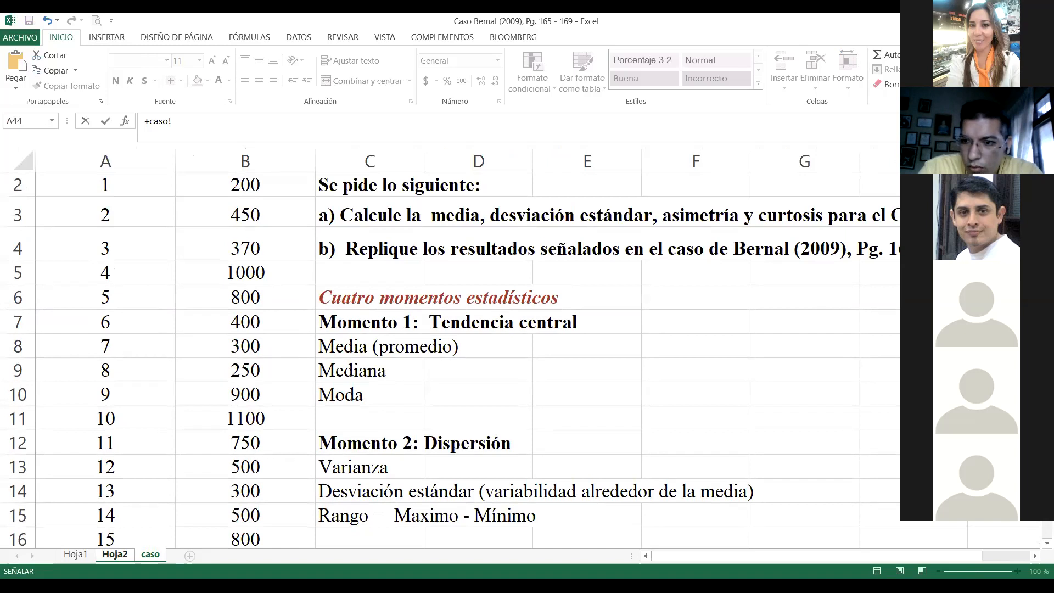
{"action": "scroll", "coordinate": [1038, 548], "scroll_direction": "down", "scroll_amount": 2}
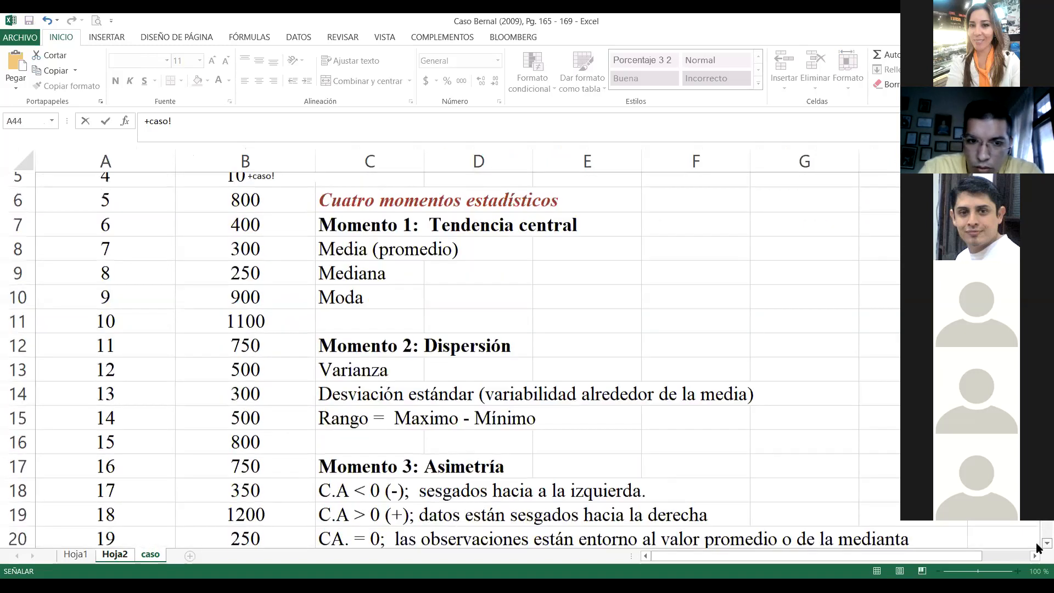
{"action": "scroll", "coordinate": [1038, 547], "scroll_direction": "down", "scroll_amount": 1}
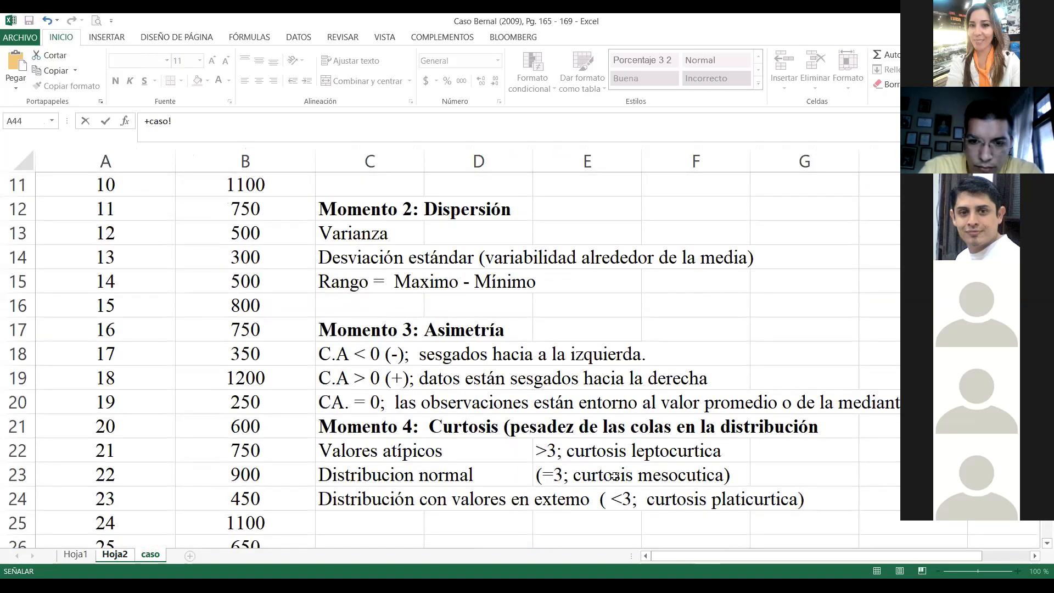
{"action": "left_click", "coordinate": [341, 502]}
{"action": "key", "text": "Return"}
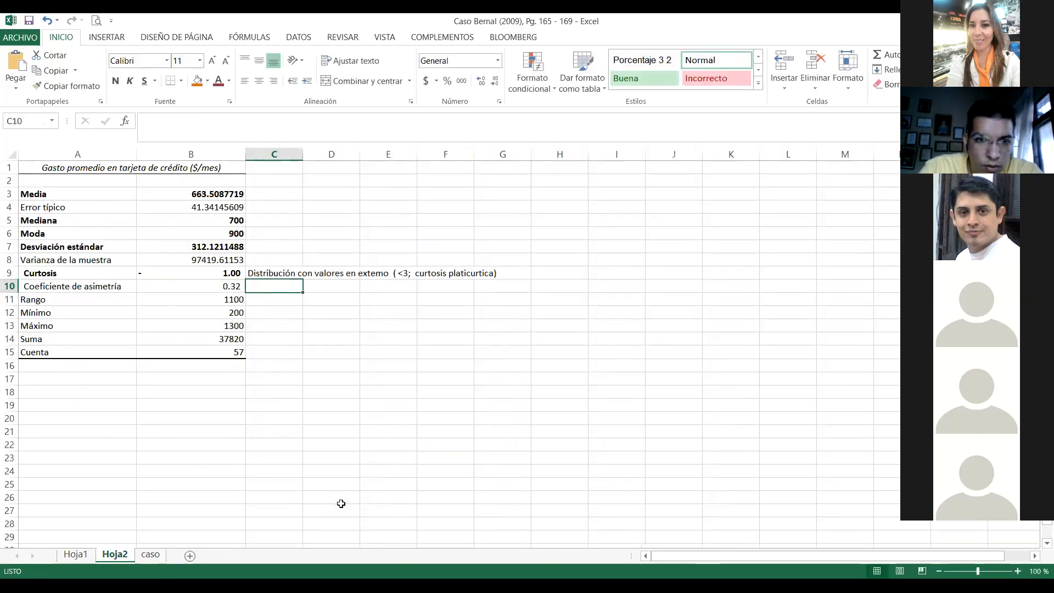
Replace the linked formula in C9 with its plain text value by copying the cell and pasting values only.
{"action": "key", "text": "Up"}
{"action": "left_click", "coordinate": [283, 273]}
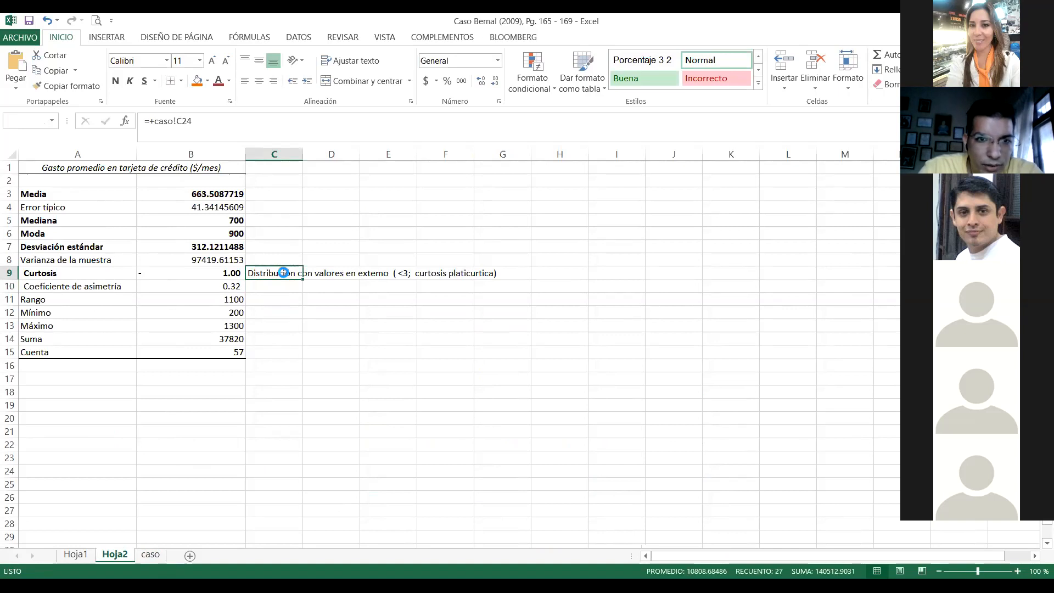
{"action": "right_click", "coordinate": [285, 275]}
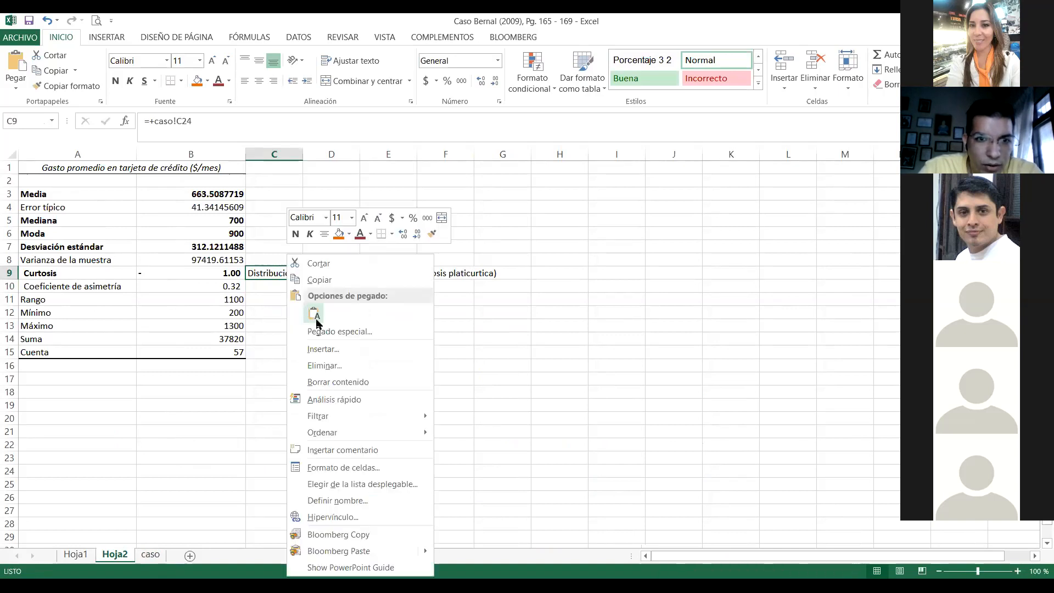
{"action": "left_click", "coordinate": [324, 281]}
{"action": "right_click", "coordinate": [275, 272]}
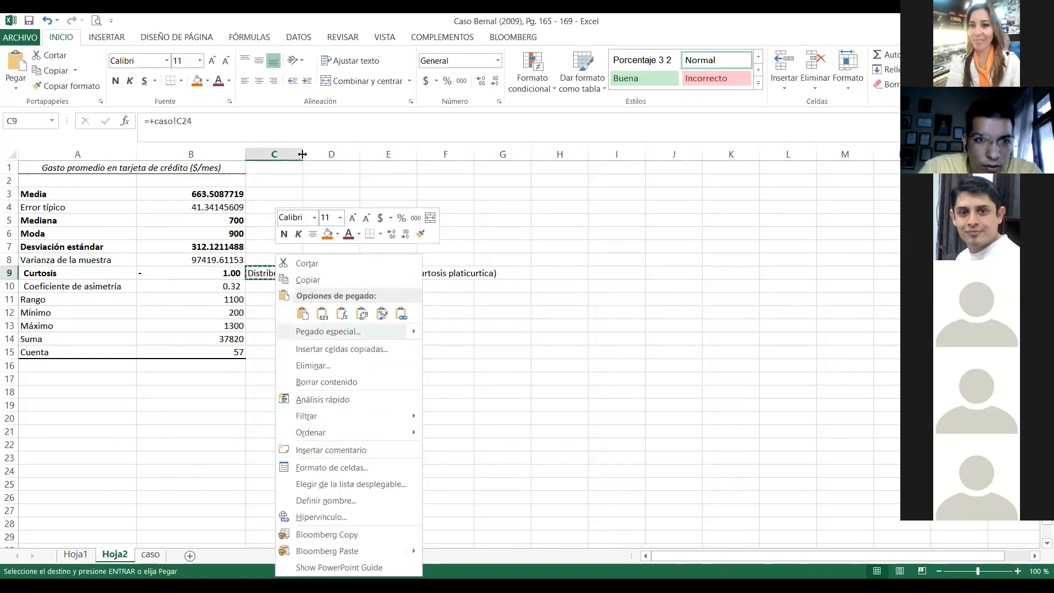
{"action": "left_click", "coordinate": [323, 315]}
Edit the note in C9 to read "Distribución con valores en extemos ( <0; curtosis platicurtica)".
{"action": "left_click", "coordinate": [286, 121]}
{"action": "type", "text": "s"}
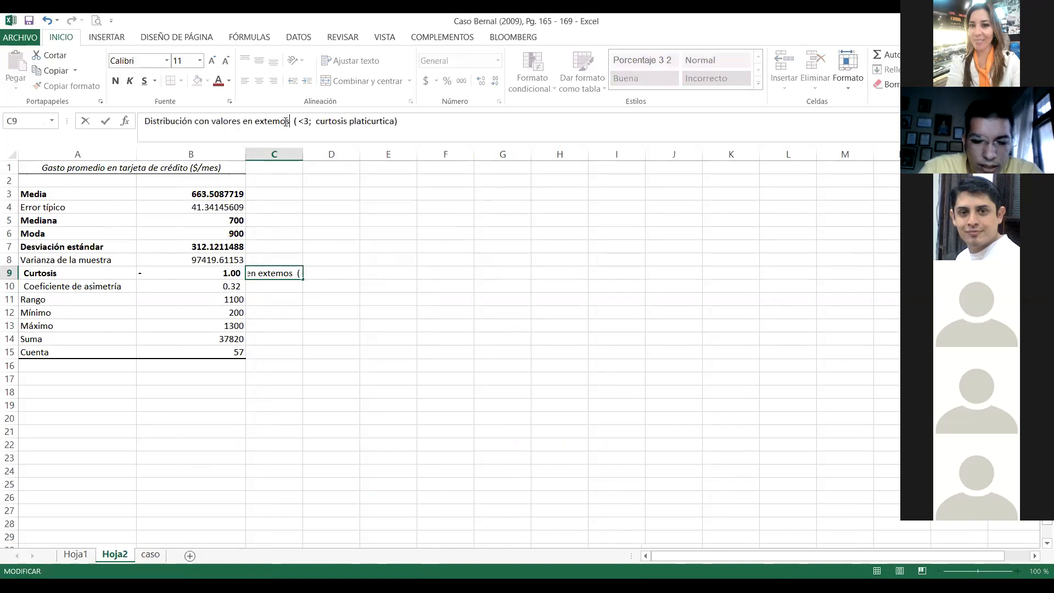
{"action": "key", "text": "Right"}
{"action": "key", "text": "Right"}
{"action": "key", "text": "Right"}
{"action": "key", "text": "Right"}
{"action": "key", "text": "BackSpace"}
{"action": "type", "text": "0."}
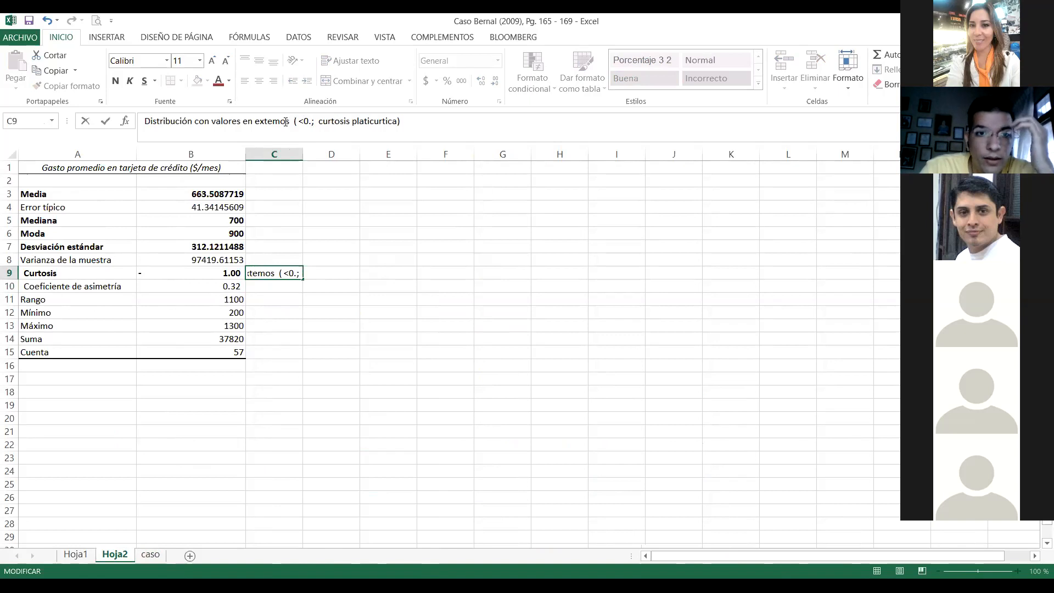
{"action": "key", "text": "BackSpace"}
{"action": "key", "text": "Return"}
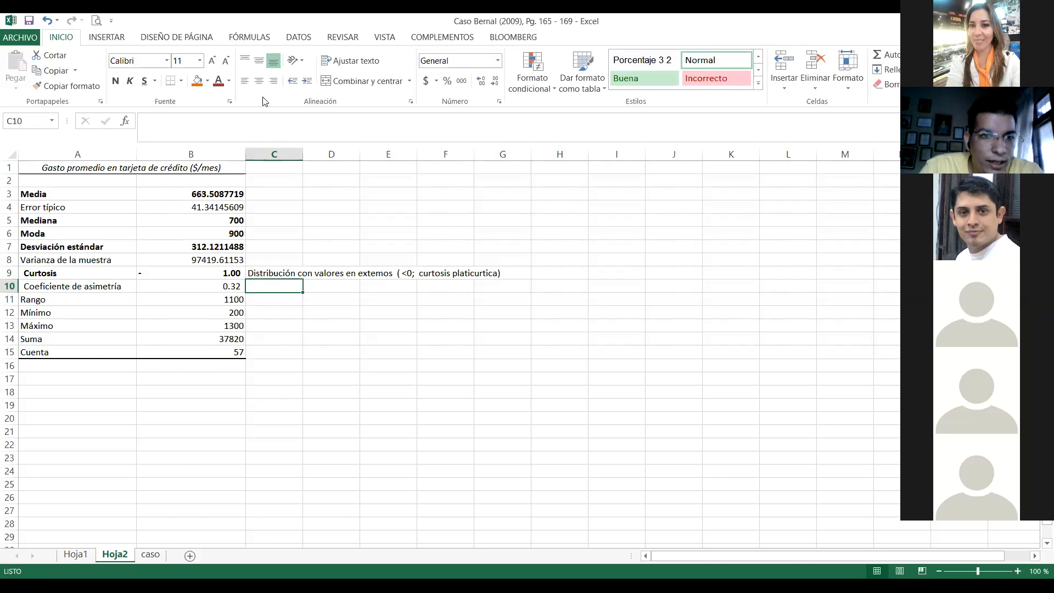
Enter the interpretation ">0; datos sesgados hacia la derecha" in C10 beside the Coeficiente de asimetría value.
{"action": "type", "text": ">"}
{"action": "type", "text": "0"}
{"action": "type", "text": ";  ses"}
{"action": "key", "text": "BackSpace"}
{"action": "key", "text": "BackSpace"}
{"action": "key", "text": "BackSpace"}
{"action": "type", "text": "datos s"}
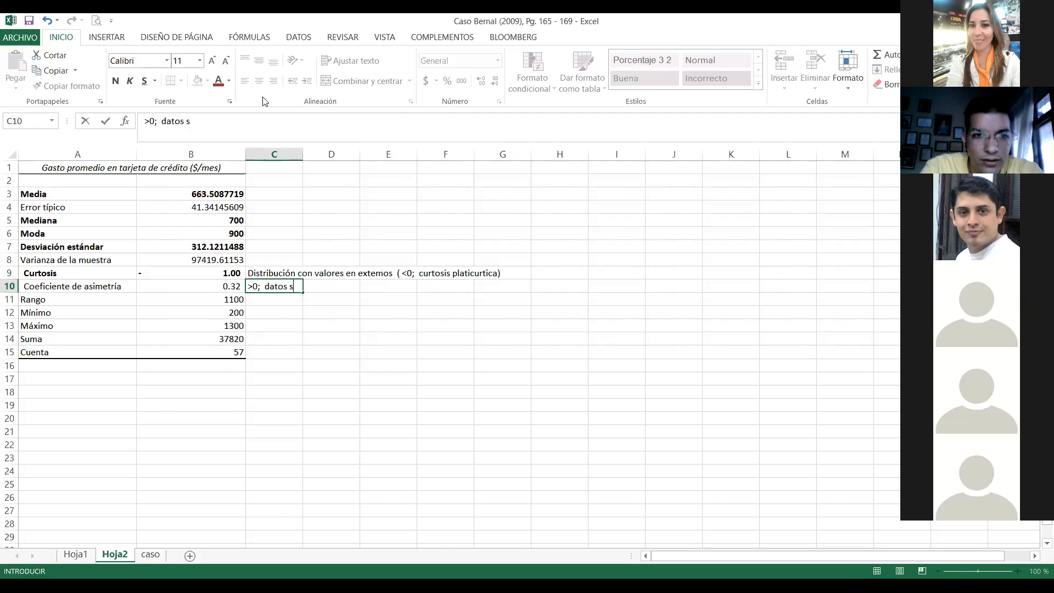
{"action": "type", "text": "esgados "}
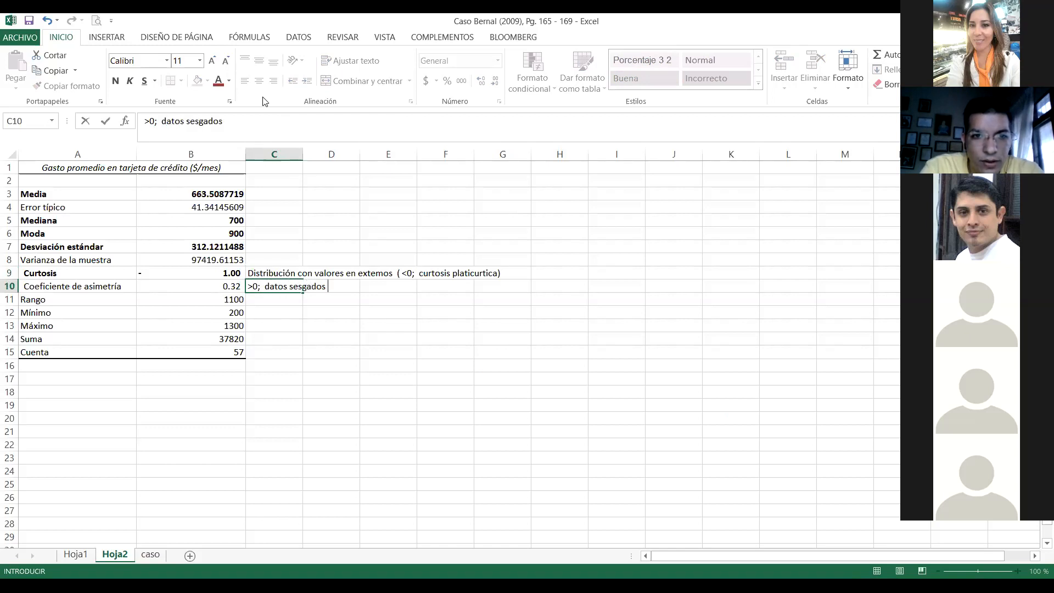
{"action": "type", "text": "hacia la derecha"}
{"action": "key", "text": "Return"}
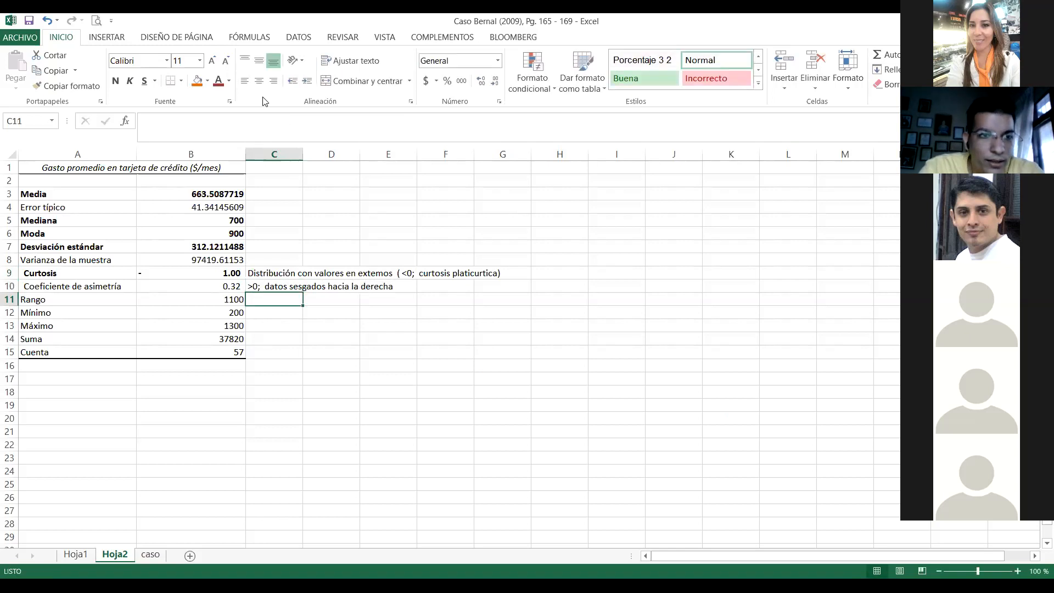
Enter the unit "$/mes" in C3 beside the Media value.
{"action": "key", "text": "Left"}
{"action": "key", "text": "Up"}
{"action": "key", "text": "Up"}
{"action": "key", "text": "Up"}
{"action": "key", "text": "Up"}
{"action": "key", "text": "Up"}
{"action": "key", "text": "Up"}
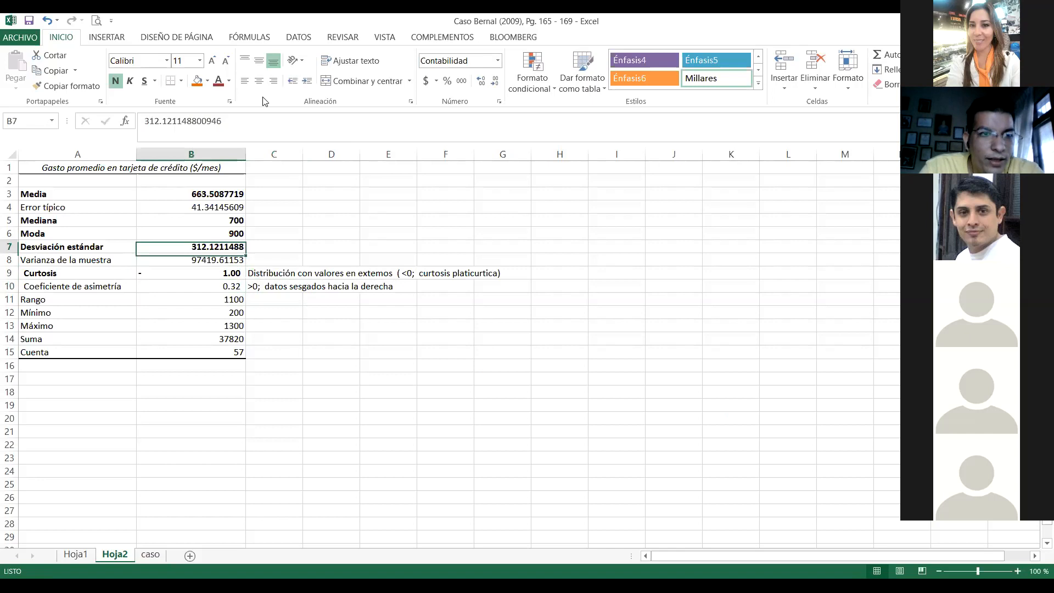
{"action": "key", "text": "Left"}
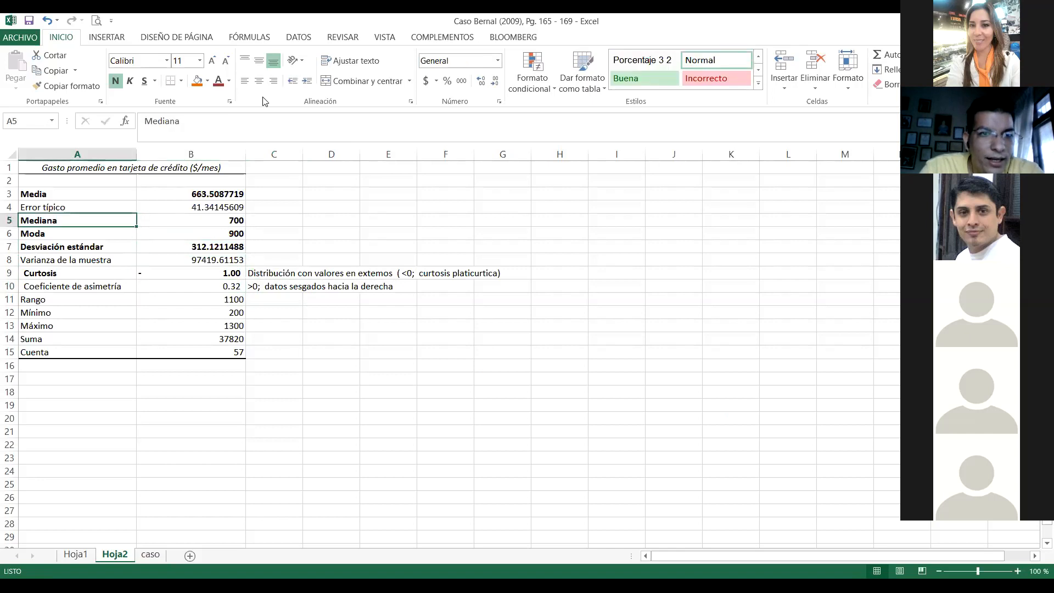
{"action": "key", "text": "Up"}
{"action": "key", "text": "Up"}
{"action": "key", "text": "Right"}
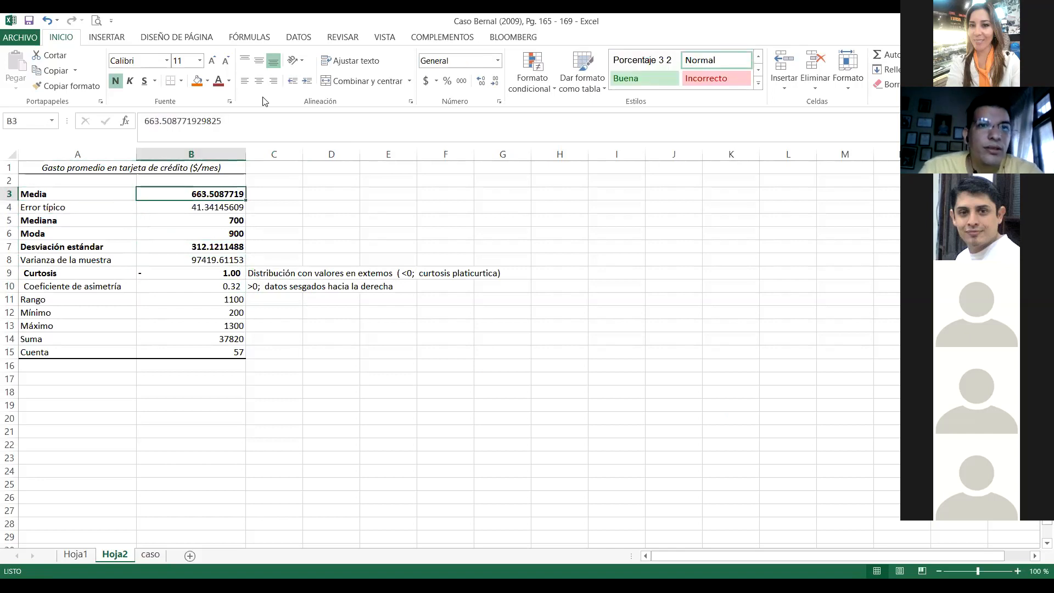
{"action": "key", "text": "Right"}
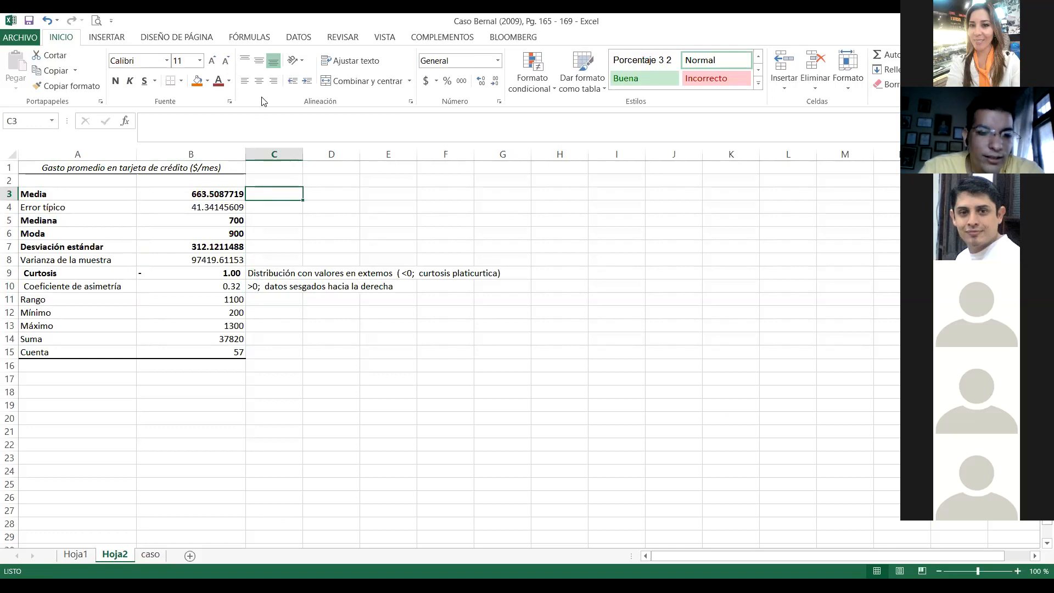
{"action": "type", "text": "$"}
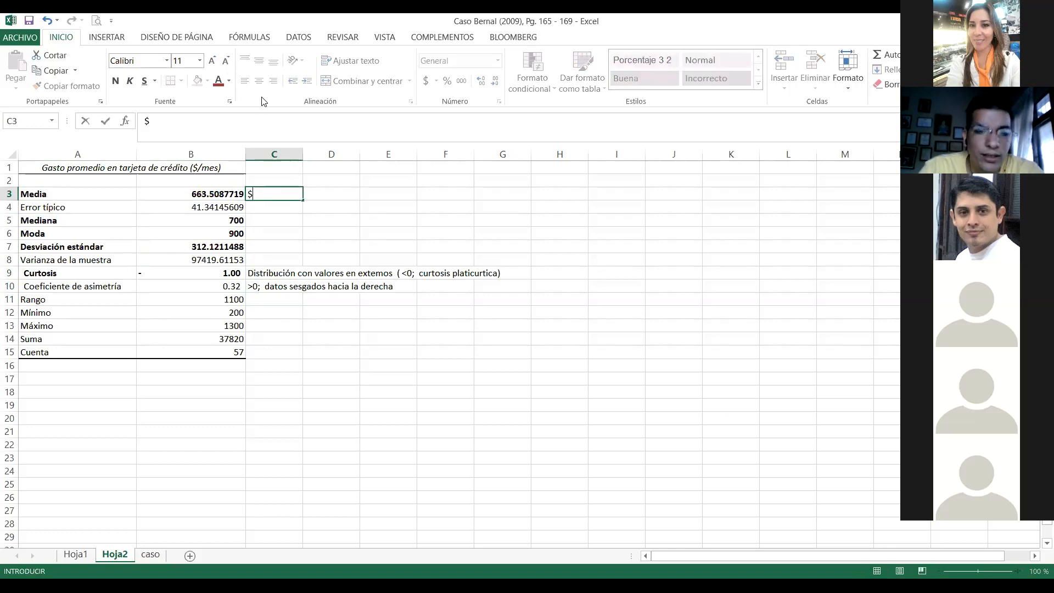
{"action": "type", "text": "/mes"}
{"action": "key", "text": "Return"}
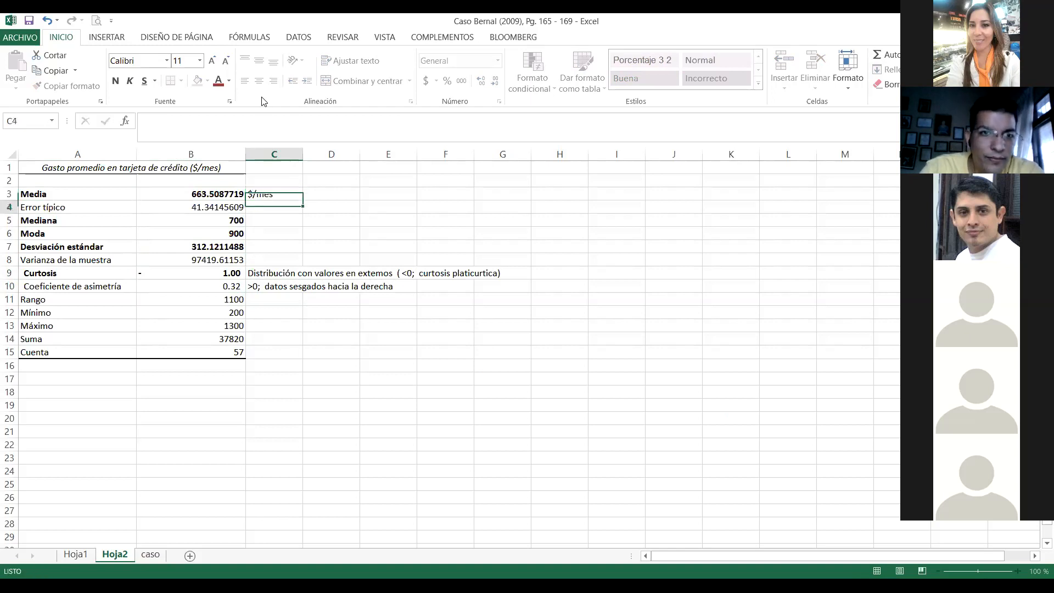
Copy the "$/mes" unit from C3 to C5 beside the Mediana value.
{"action": "key", "text": "Up"}
{"action": "key", "text": "ctrl+c"}
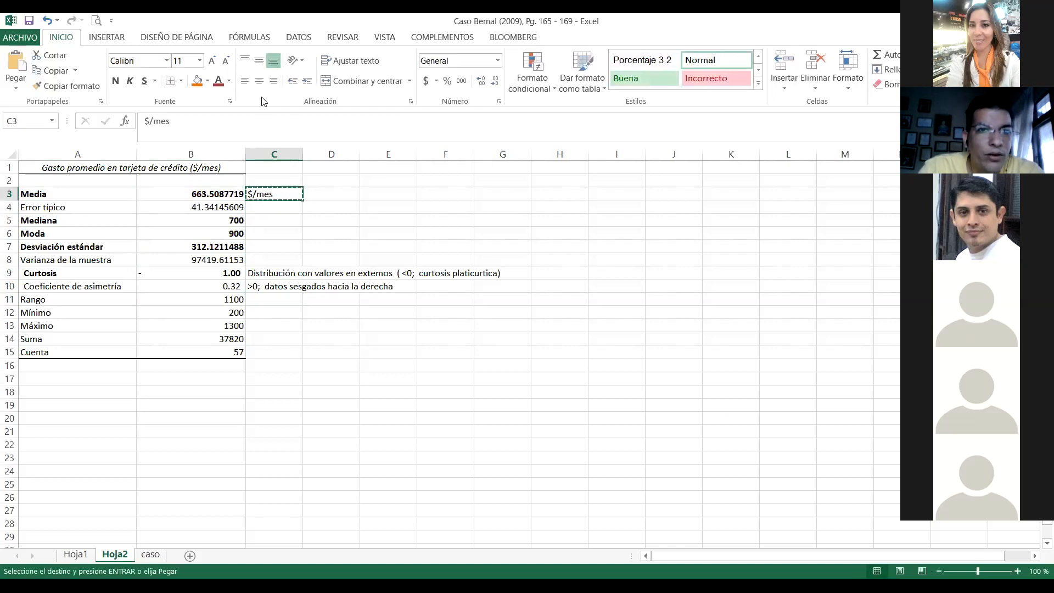
{"action": "key", "text": "Down"}
{"action": "key", "text": "Down"}
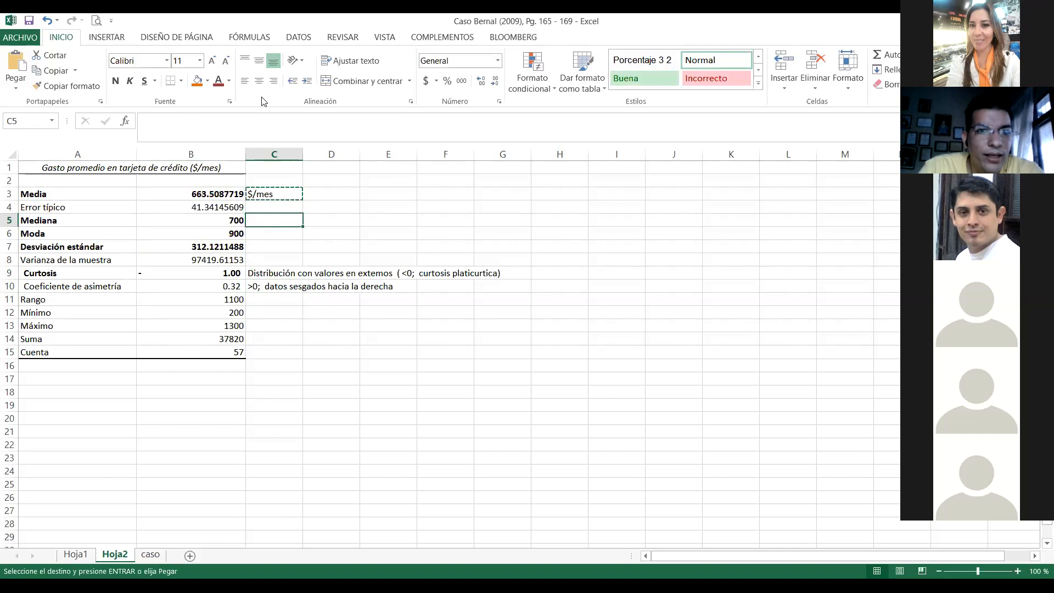
{"action": "key", "text": "ctrl+v"}
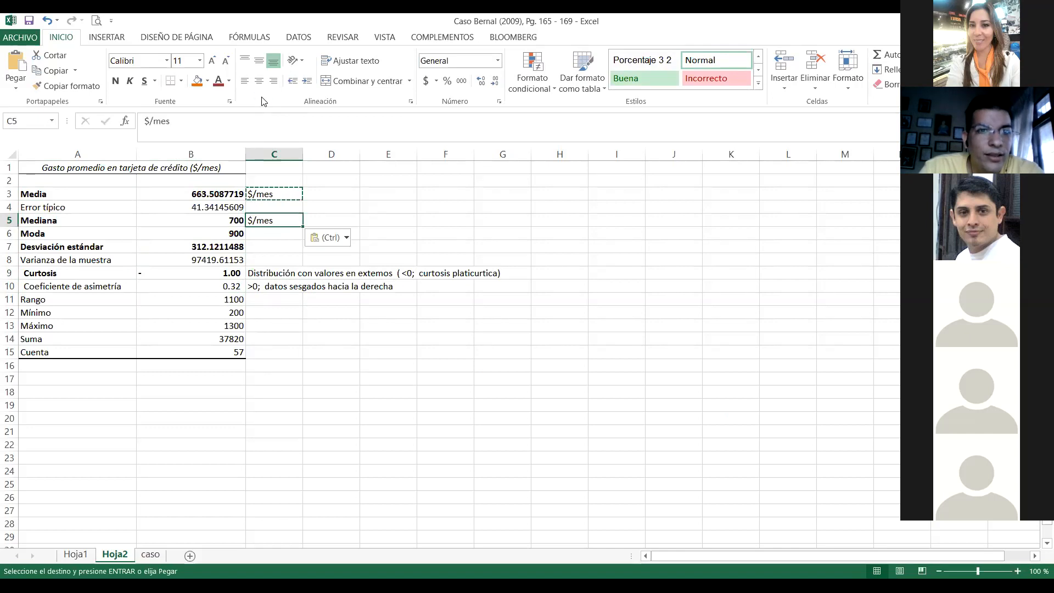
Paste the copied "$/mes" unit beside the Moda value in C6 and the Desviación estándar value in C7.
{"action": "key", "text": "Down"}
{"action": "key", "text": "ctrl+v"}
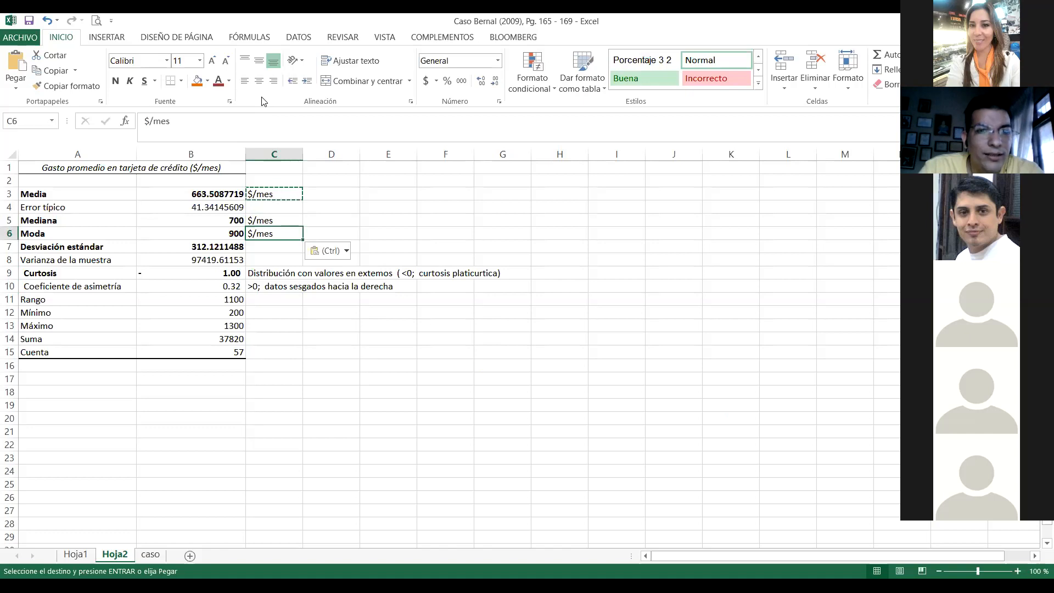
{"action": "key", "text": "Down"}
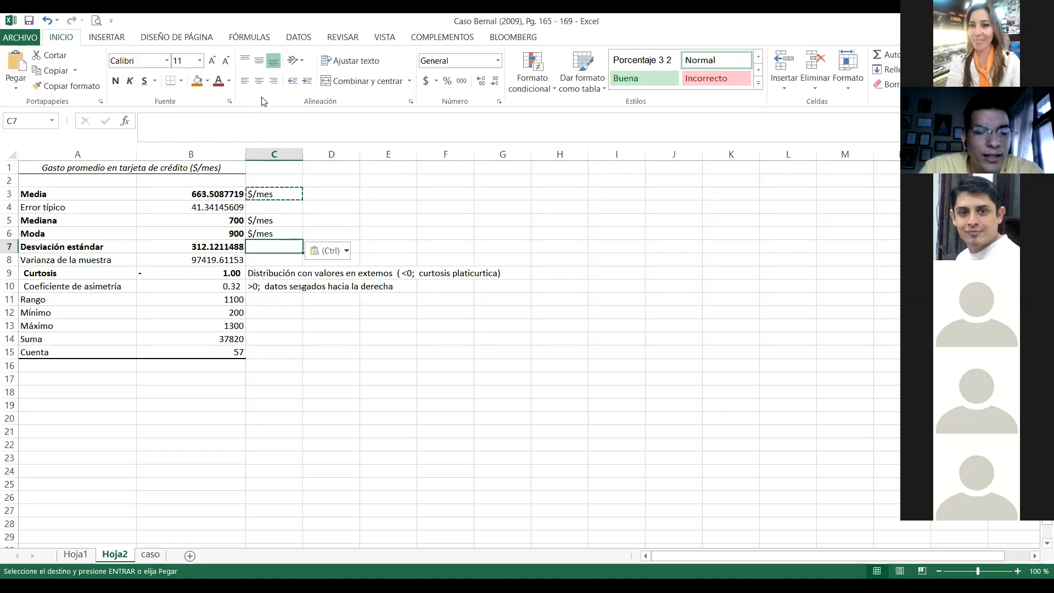
{"action": "key", "text": "ctrl+v"}
{"action": "key", "text": "Down"}
{"action": "key", "text": "Down"}
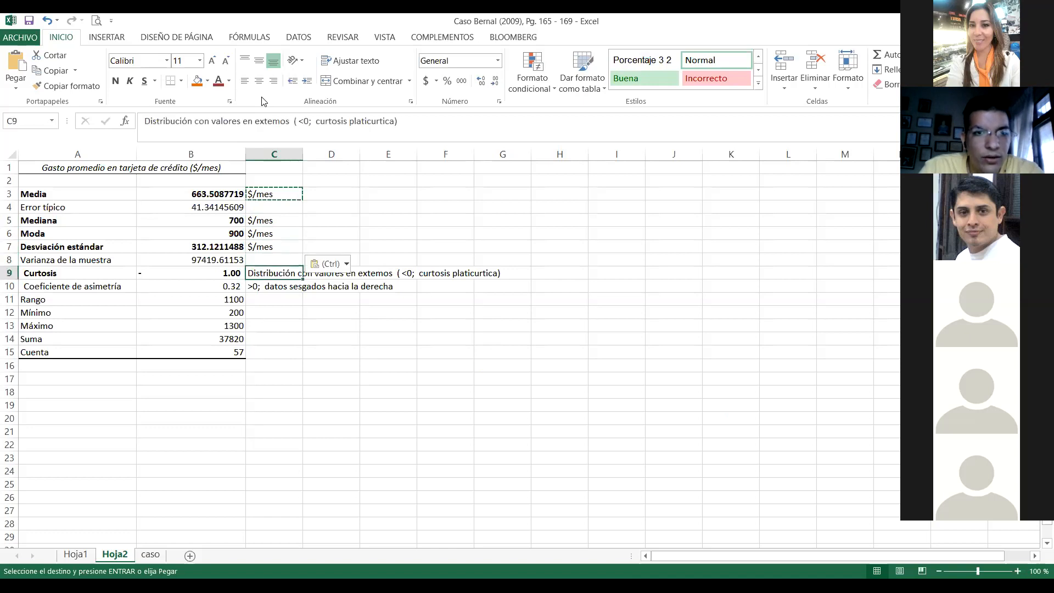
Make the Rango label and its value in A11:B11 bold.
{"action": "key", "text": "Down"}
{"action": "key", "text": "Down"}
{"action": "key", "text": "Up"}
{"action": "key", "text": "Down"}
{"action": "key", "text": "Left"}
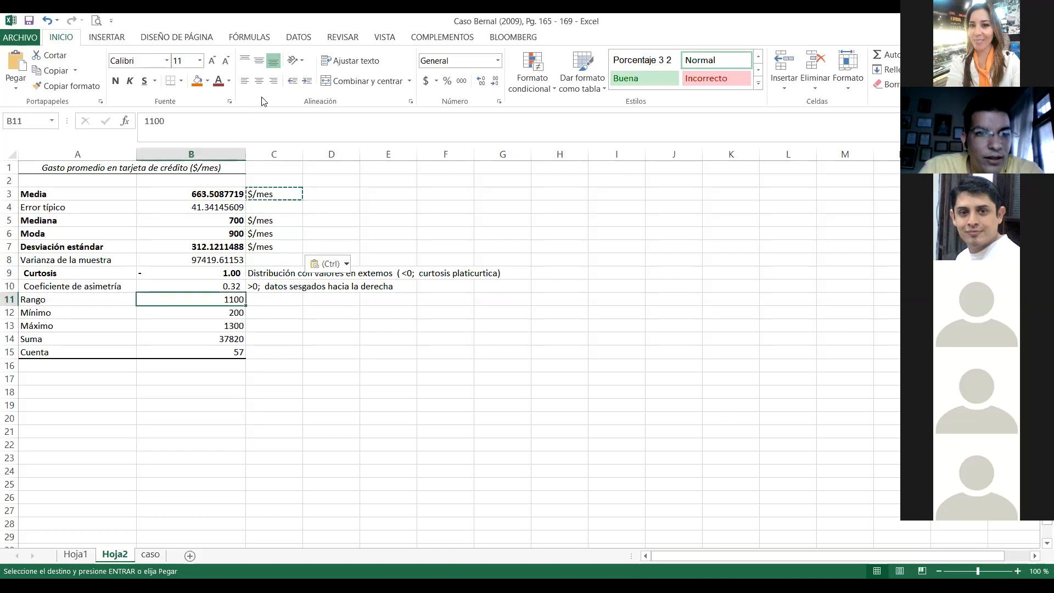
{"action": "key", "text": "Left"}
{"action": "key", "text": "shift+Right"}
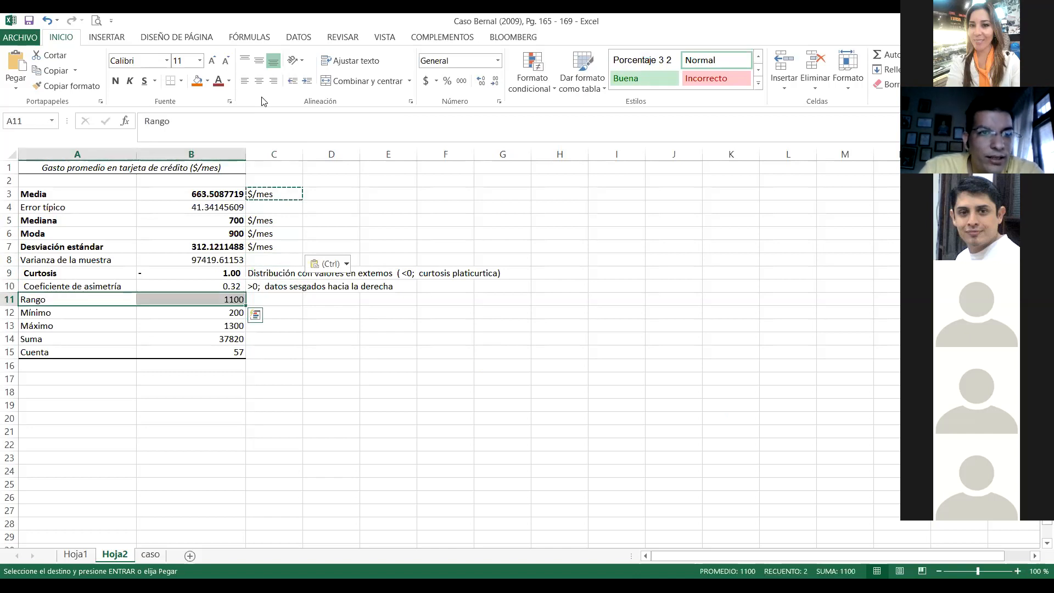
{"action": "left_click", "coordinate": [116, 82]}
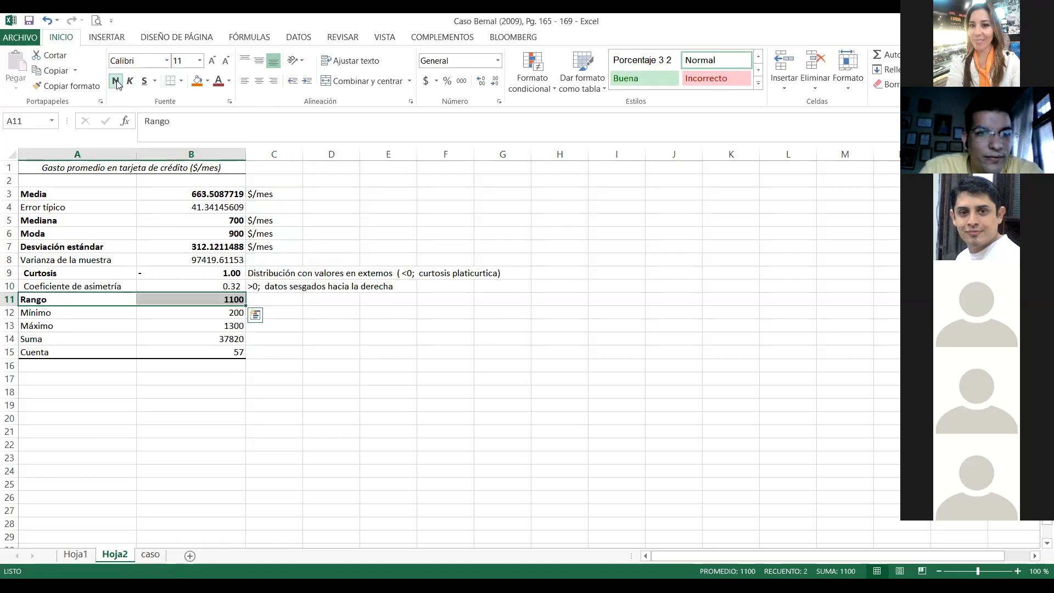
Copy the "$/mes" unit from C7 to C11, C12 and C13 beside the Rango, Mínimo and Máximo values.
{"action": "key", "text": "Right"}
{"action": "key", "text": "Right"}
{"action": "key", "text": "Up"}
{"action": "key", "text": "Up"}
{"action": "key", "text": "Up"}
{"action": "key", "text": "Up"}
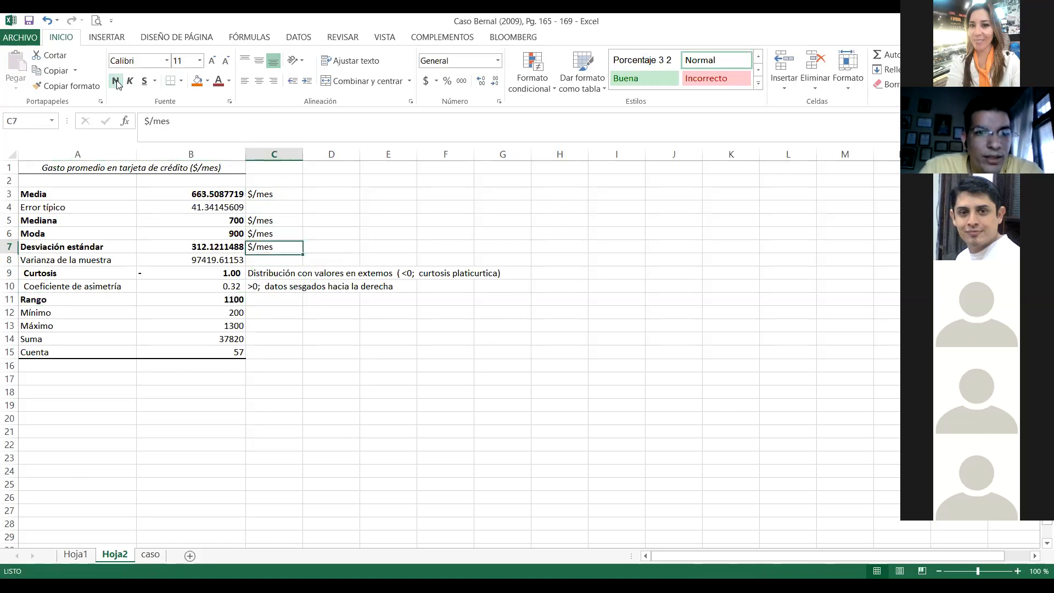
{"action": "key", "text": "ctrl+c"}
{"action": "key", "text": "Down"}
{"action": "key", "text": "Down"}
{"action": "key", "text": "Down"}
{"action": "key", "text": "Down"}
{"action": "key", "text": "Down"}
{"action": "key", "text": "ctrl+v"}
{"action": "key", "text": "Down"}
{"action": "key", "text": "Down"}
{"action": "key", "text": "Up"}
{"action": "key", "text": "Up"}
{"action": "key", "text": "Up"}
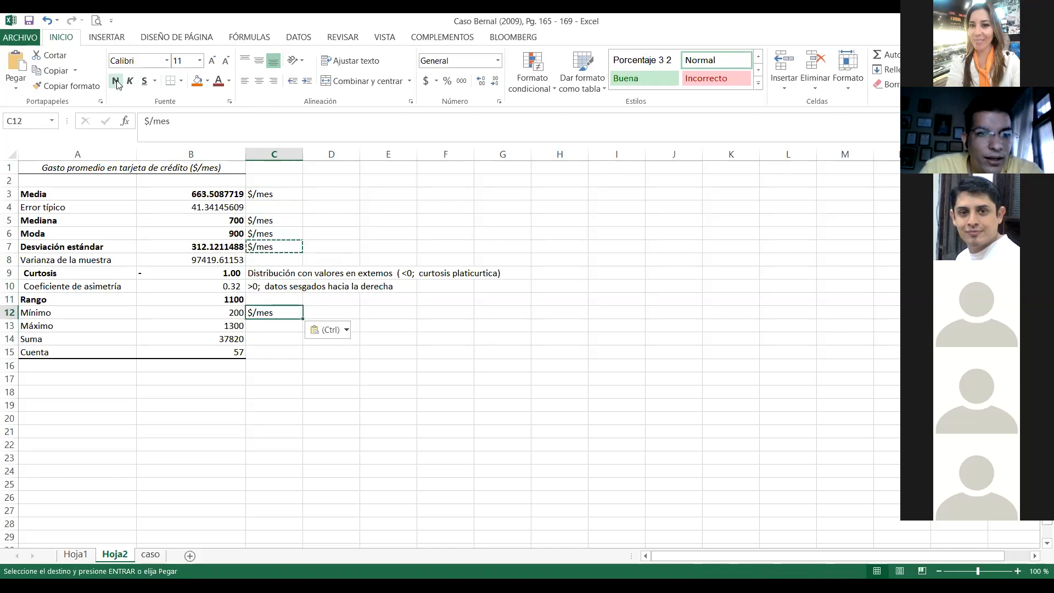
{"action": "key", "text": "ctrl+v"}
{"action": "key", "text": "Down"}
{"action": "key", "text": "Down"}
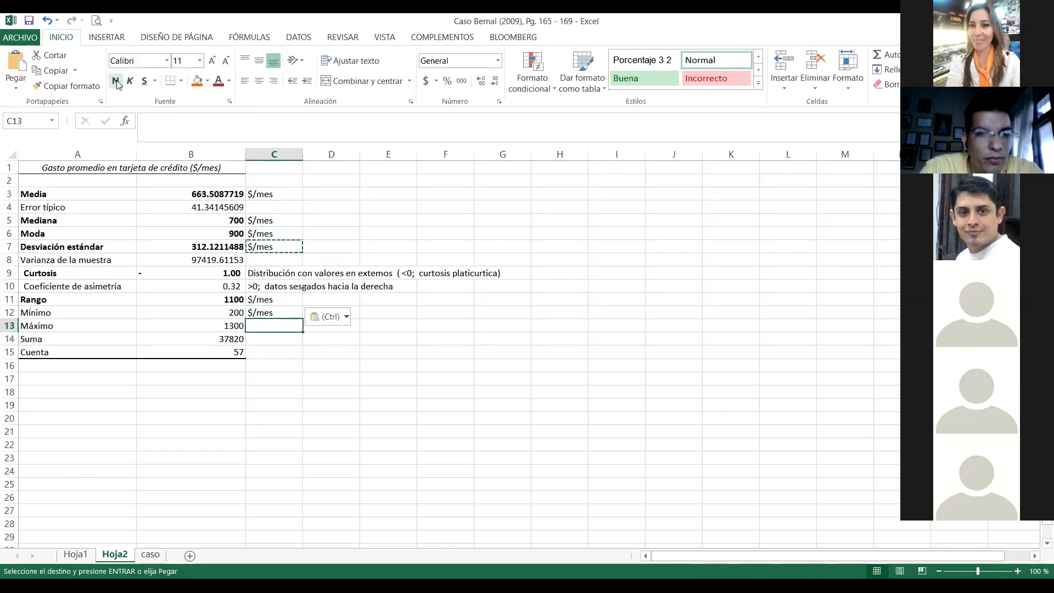
{"action": "key", "text": "ctrl+v"}
Review the units and interpretations in column C from Mínimo up to Error típico.
{"action": "key", "text": "Up"}
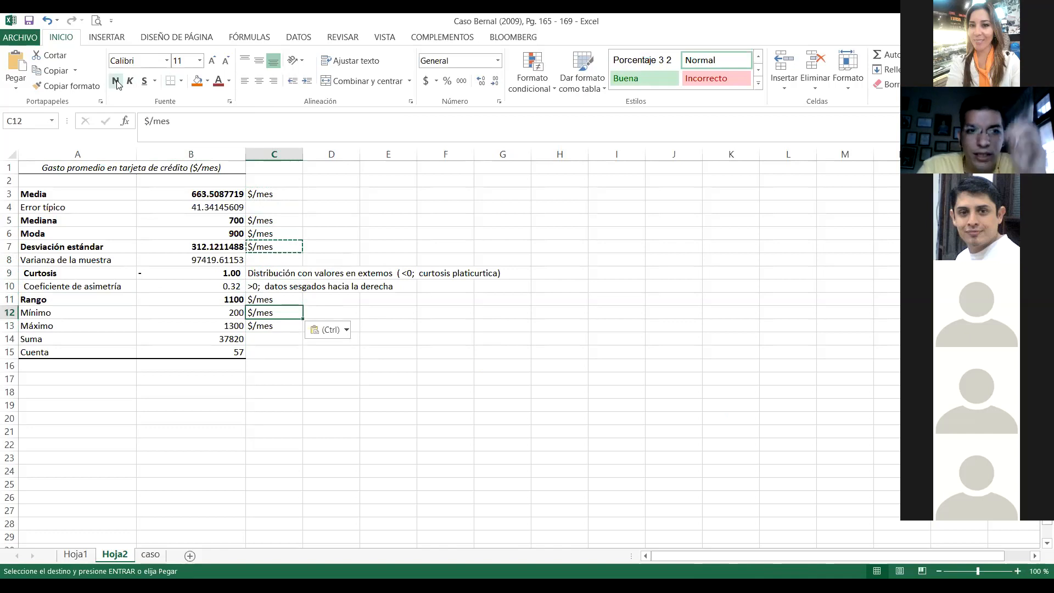
{"action": "key", "text": "Up"}
{"action": "key", "text": "Up"}
{"action": "key", "text": "Up"}
{"action": "key", "text": "Down"}
{"action": "key", "text": "Up"}
{"action": "key", "text": "Up"}
{"action": "key", "text": "Up"}
{"action": "key", "text": "Up"}
{"action": "key", "text": "Up"}
{"action": "key", "text": "Up"}
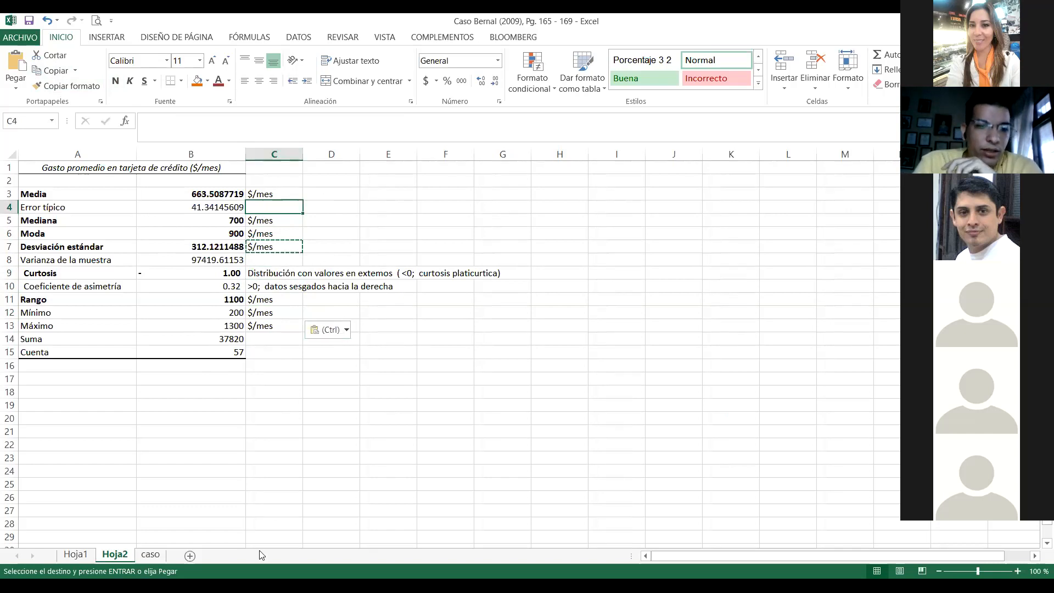
Review the notes on the four statistical moments in the caso sheet, from Tendencia central through Curtosis.
{"action": "left_click", "coordinate": [158, 557]}
{"action": "left_click", "coordinate": [444, 409]}
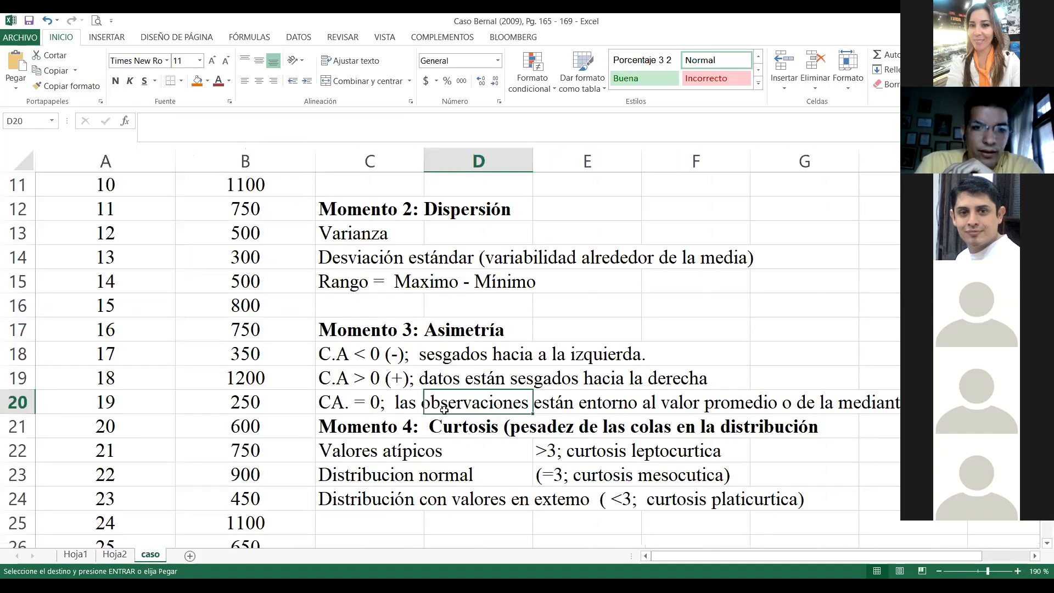
{"action": "key", "text": "Up"}
{"action": "key", "text": "Up"}
{"action": "key", "text": "Up"}
{"action": "key", "text": "Up"}
{"action": "key", "text": "Up"}
{"action": "key", "text": "Up"}
{"action": "key", "text": "Up"}
{"action": "key", "text": "Up"}
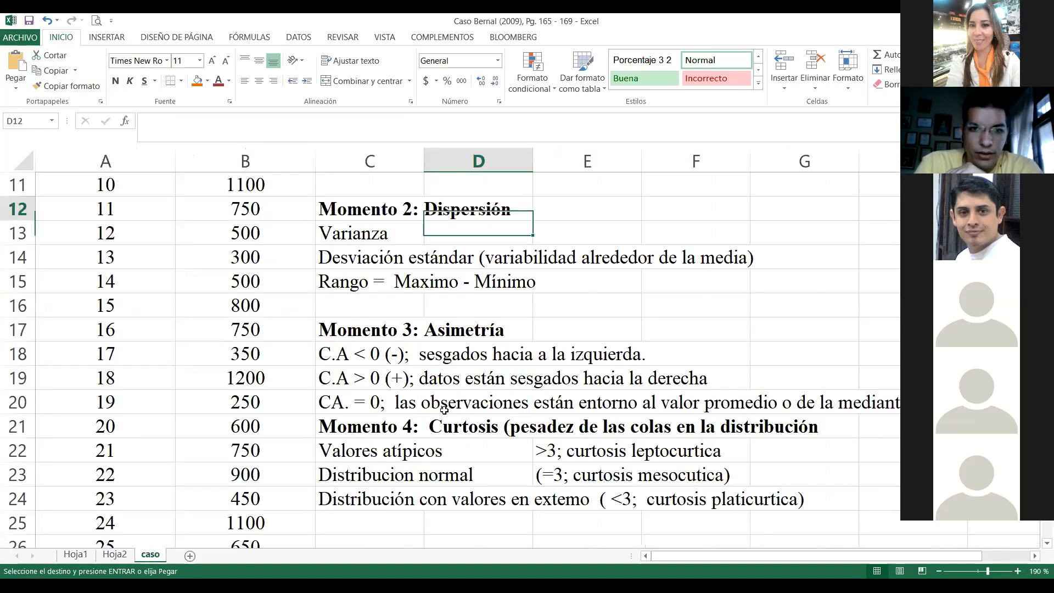
{"action": "scroll", "coordinate": [444, 410], "scroll_direction": "up", "scroll_amount": 2}
{"action": "key", "text": "Up"}
{"action": "key", "text": "Up"}
{"action": "key", "text": "Up"}
{"action": "key", "text": "Down"}
{"action": "key", "text": "Down"}
{"action": "key", "text": "Down"}
{"action": "key", "text": "Down"}
{"action": "key", "text": "Down"}
{"action": "key", "text": "Down"}
{"action": "key", "text": "Down"}
{"action": "key", "text": "Down"}
{"action": "key", "text": "Down"}
{"action": "key", "text": "Down"}
{"action": "key", "text": "Down"}
{"action": "key", "text": "Down"}
{"action": "key", "text": "Down"}
{"action": "key", "text": "Down"}
{"action": "key", "text": "Down"}
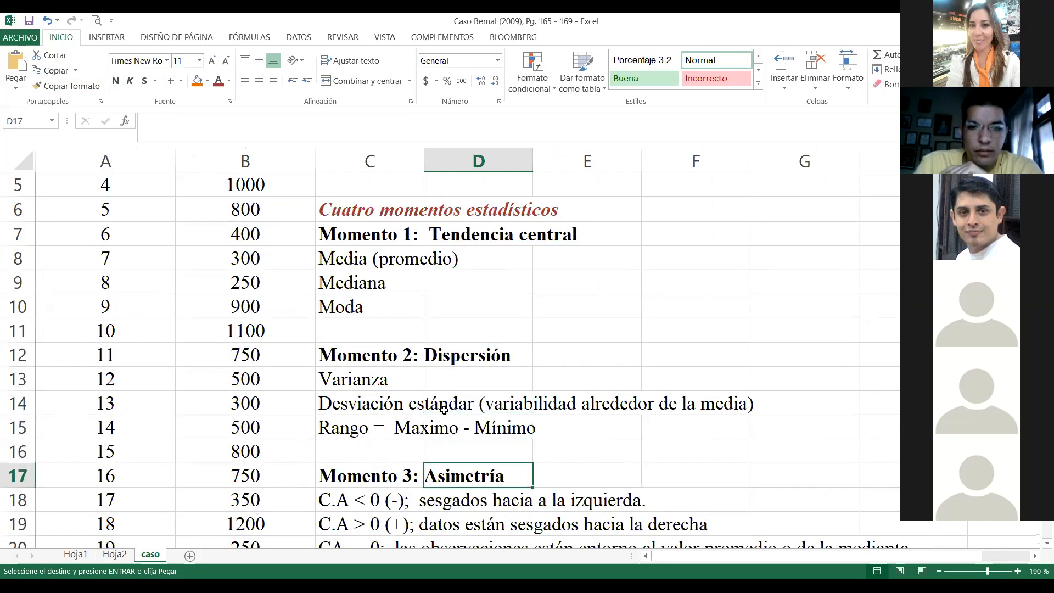
{"action": "key", "text": "Down"}
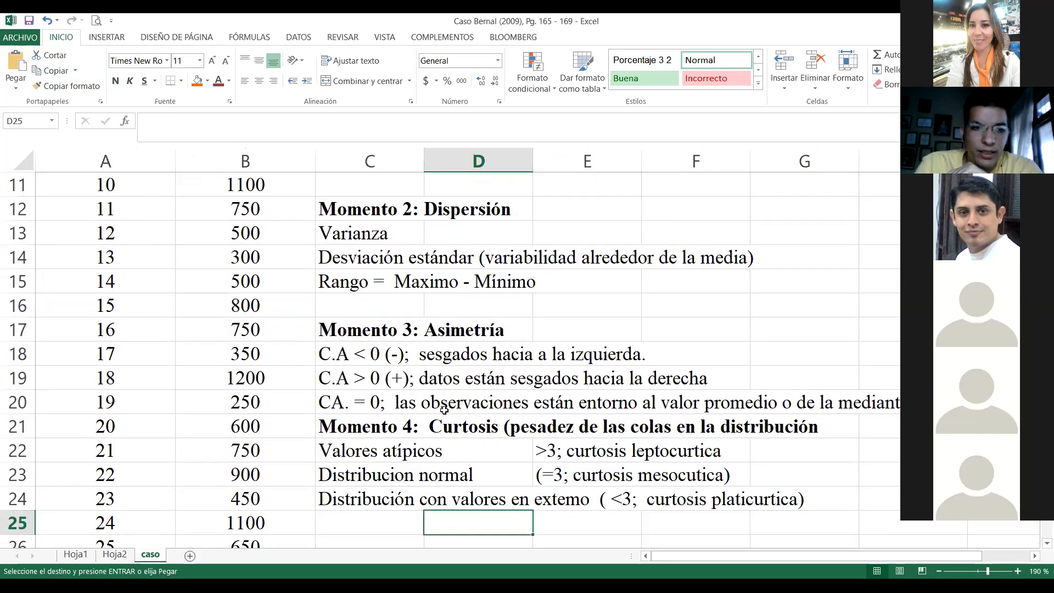
Return to the Hoja2 sheet and make the Coeficiente de asimetría label in A10 bold.
{"action": "left_click", "coordinate": [114, 556]}
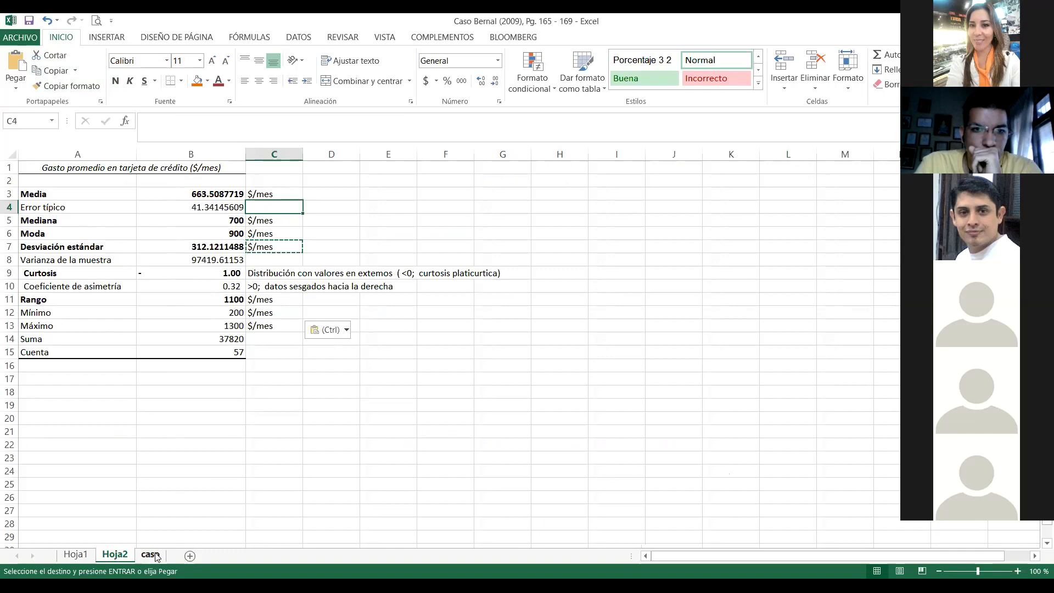
{"action": "left_click", "coordinate": [291, 314]}
{"action": "key", "text": "Up"}
{"action": "key", "text": "Up"}
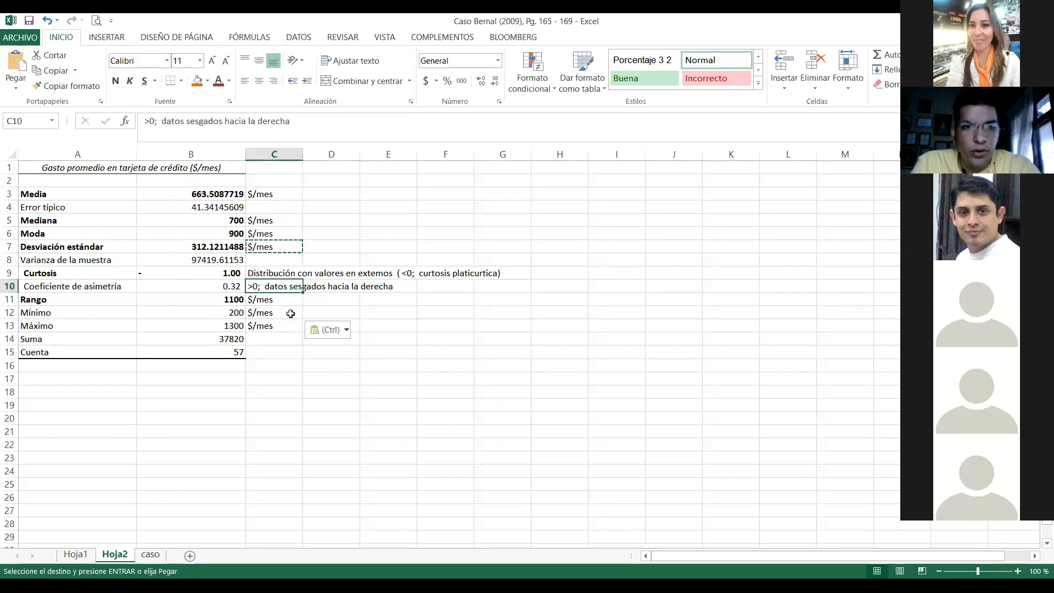
{"action": "key", "text": "Up"}
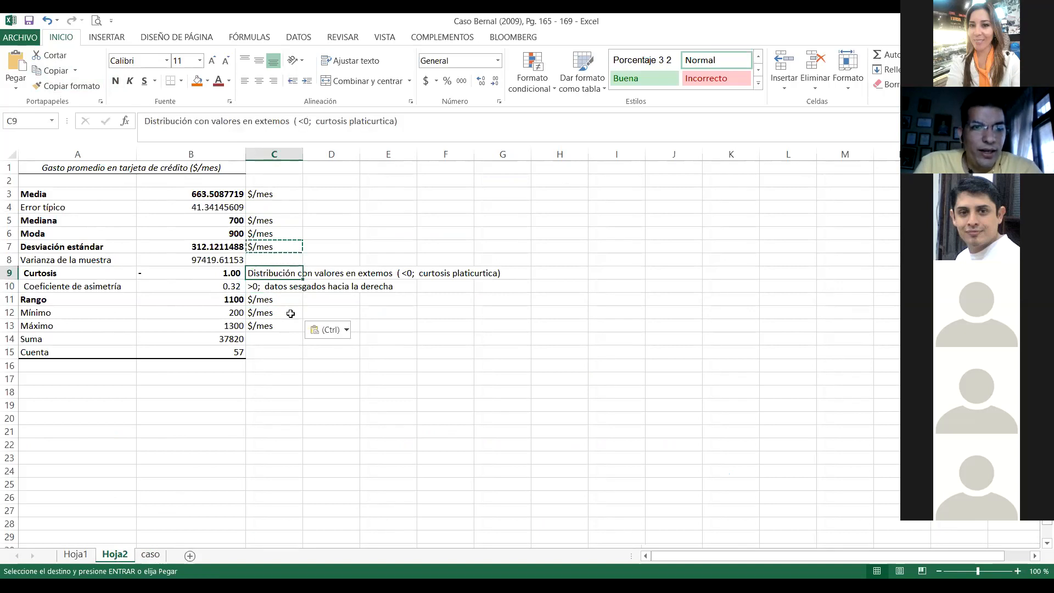
{"action": "key", "text": "Down"}
{"action": "key", "text": "Left"}
{"action": "key", "text": "Left"}
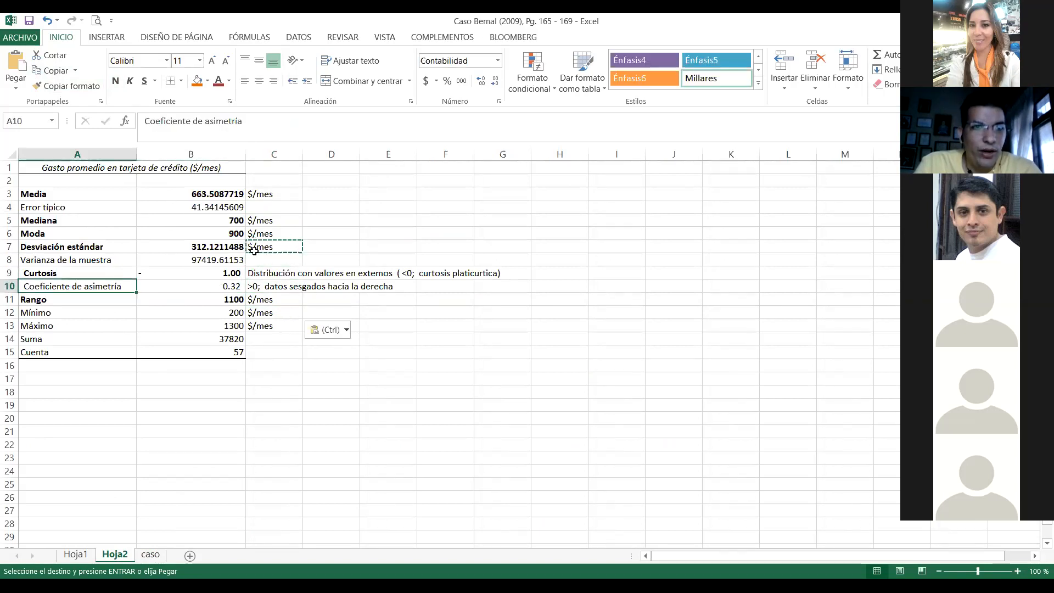
{"action": "left_click", "coordinate": [115, 82]}
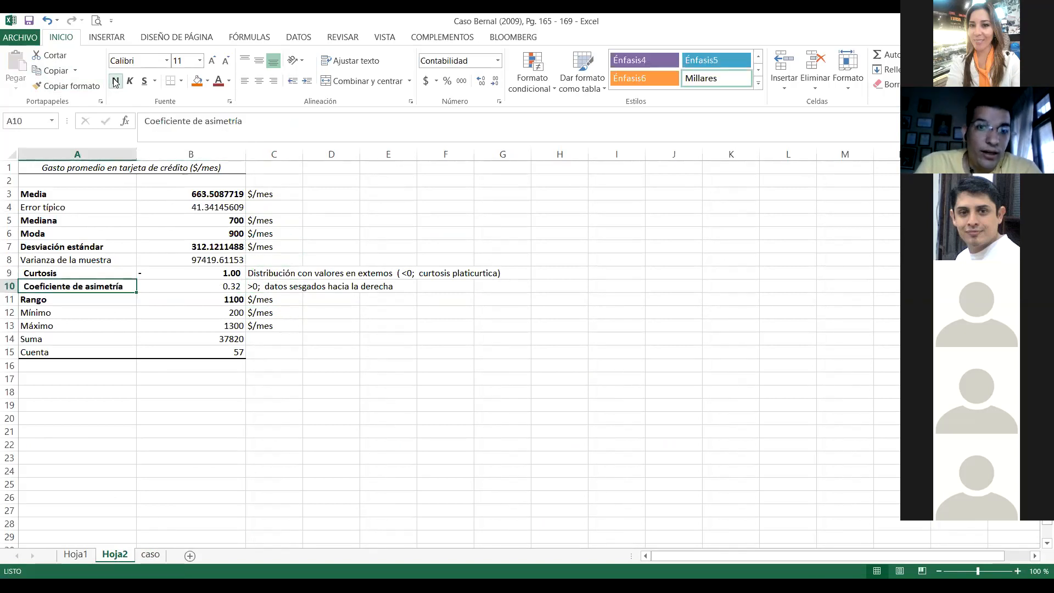
Make the Curtosis interpretation in C9 bold.
{"action": "key", "text": "Right"}
{"action": "key", "text": "Right"}
{"action": "key", "text": "Up"}
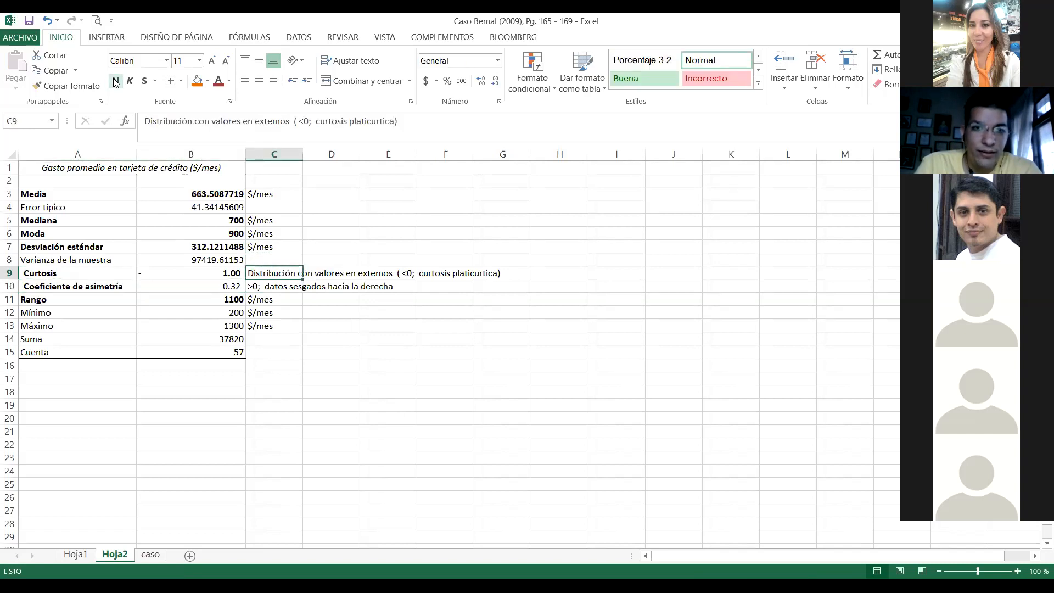
{"action": "key", "text": "Right"}
{"action": "key", "text": "Right"}
{"action": "key", "text": "Left"}
{"action": "key", "text": "Left"}
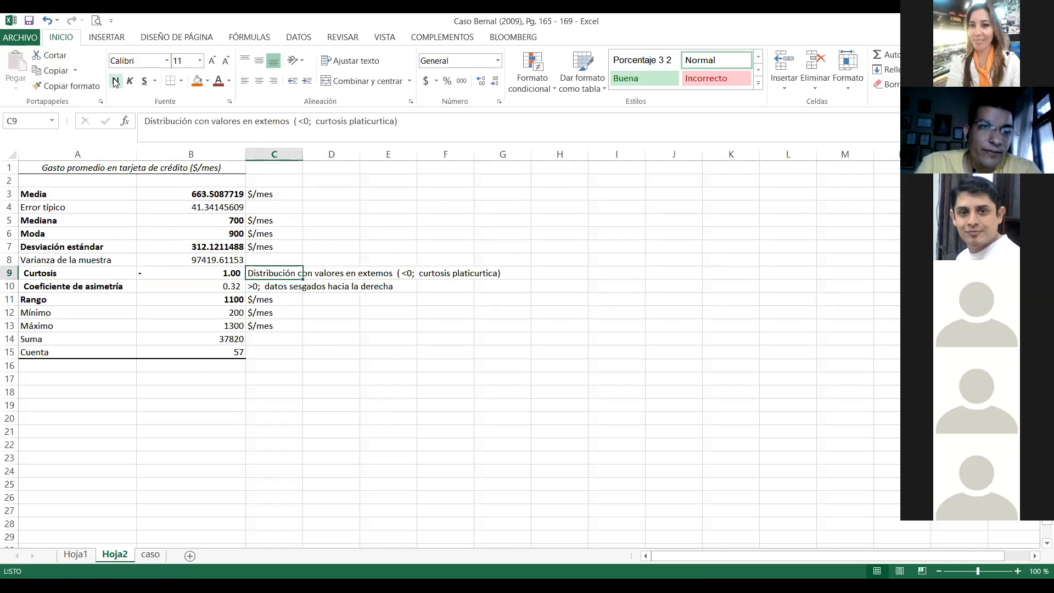
{"action": "left_click", "coordinate": [115, 82]}
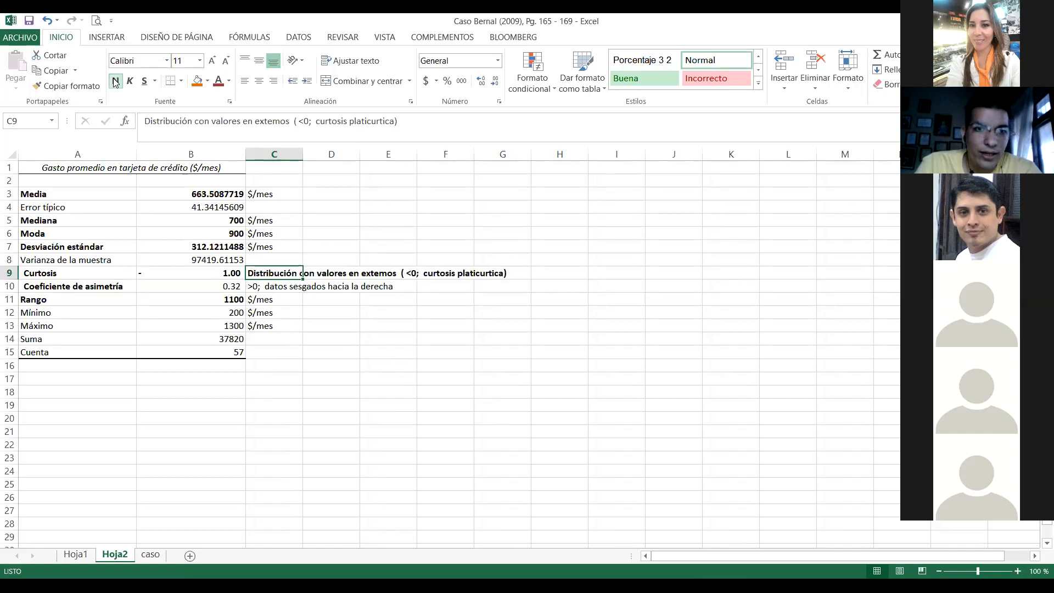
Examine the Curtosis interpretation and the Coeficiente de asimetría row, with its value and interpretation, on Hoja2.
{"action": "key", "text": "Right"}
{"action": "key", "text": "Right"}
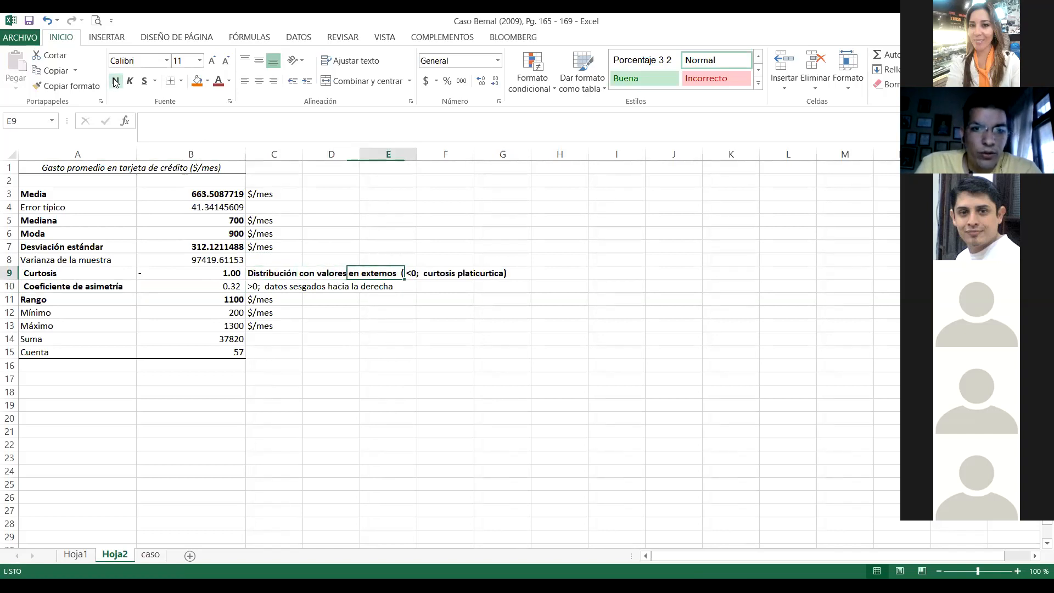
{"action": "key", "text": "Left"}
{"action": "key", "text": "Left"}
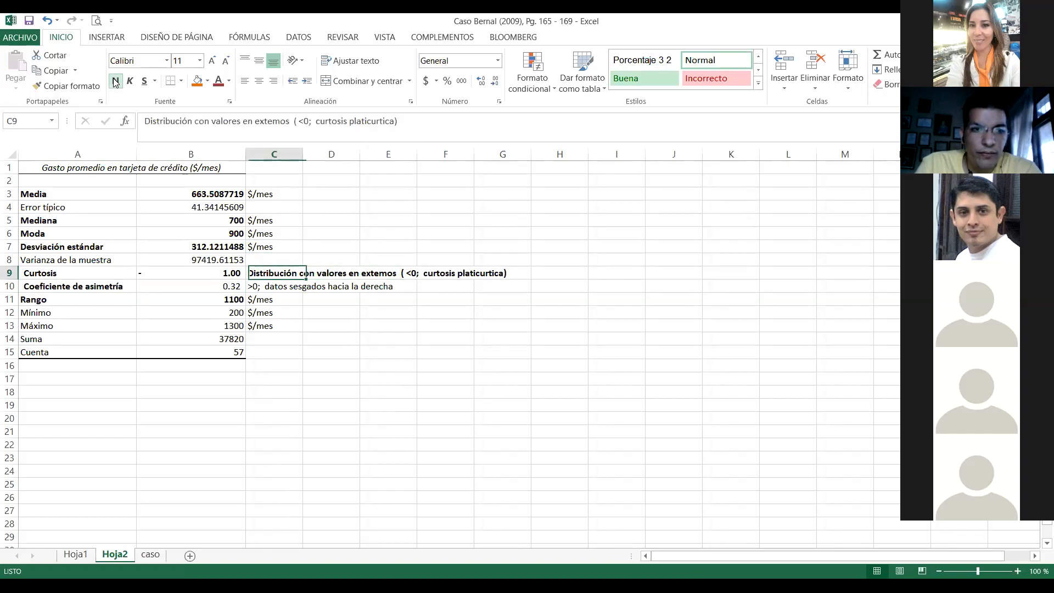
{"action": "key", "text": "Right"}
{"action": "key", "text": "Left"}
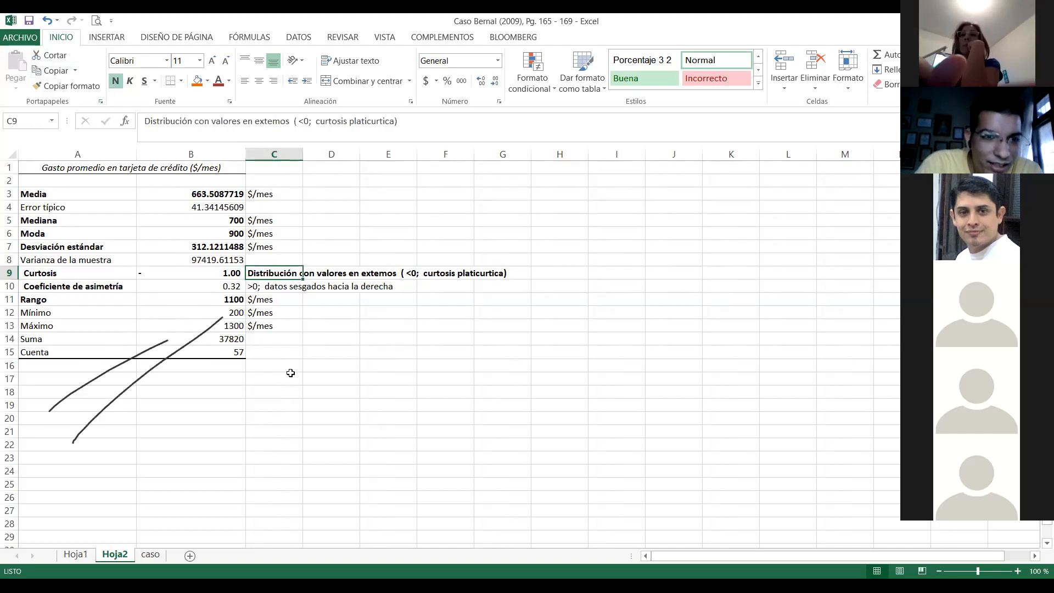
{"action": "left_click", "coordinate": [276, 286]}
{"action": "key", "text": "Left"}
{"action": "key", "text": "Left"}
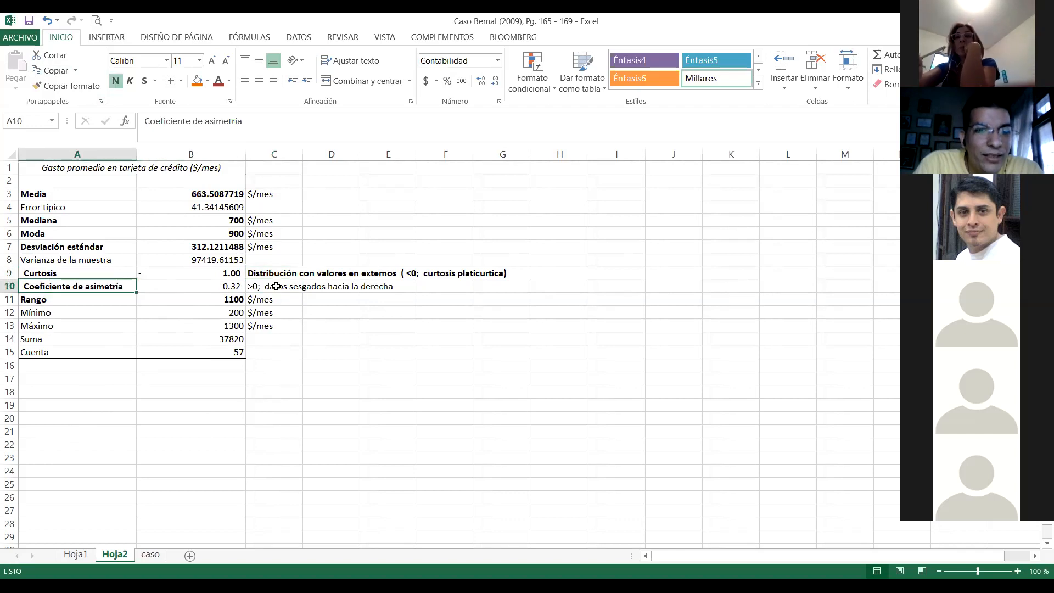
{"action": "key", "text": "Right"}
{"action": "key", "text": "Right"}
{"action": "key", "text": "Left"}
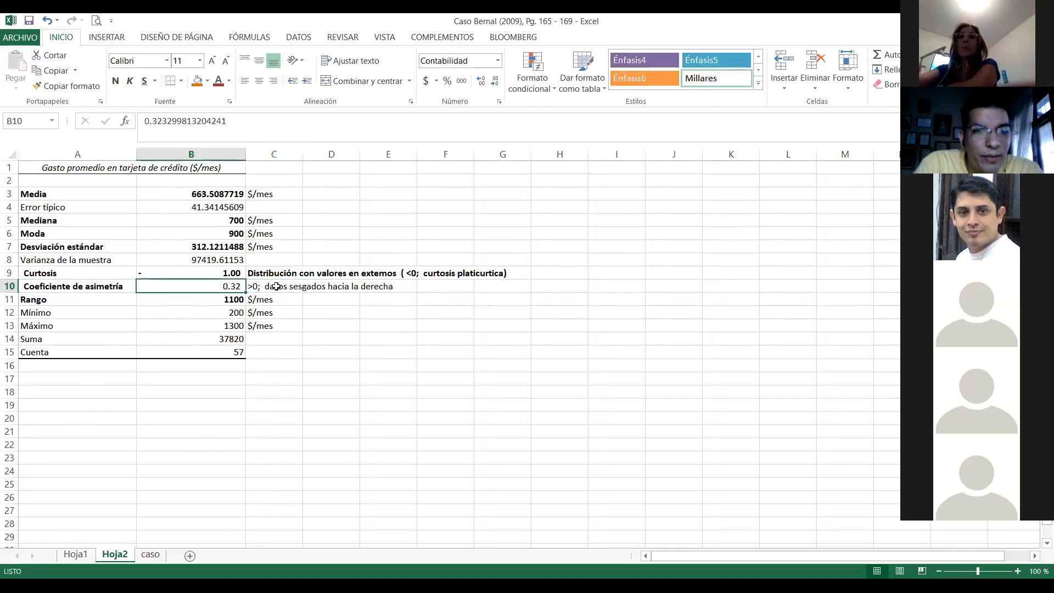
{"action": "key", "text": "Right"}
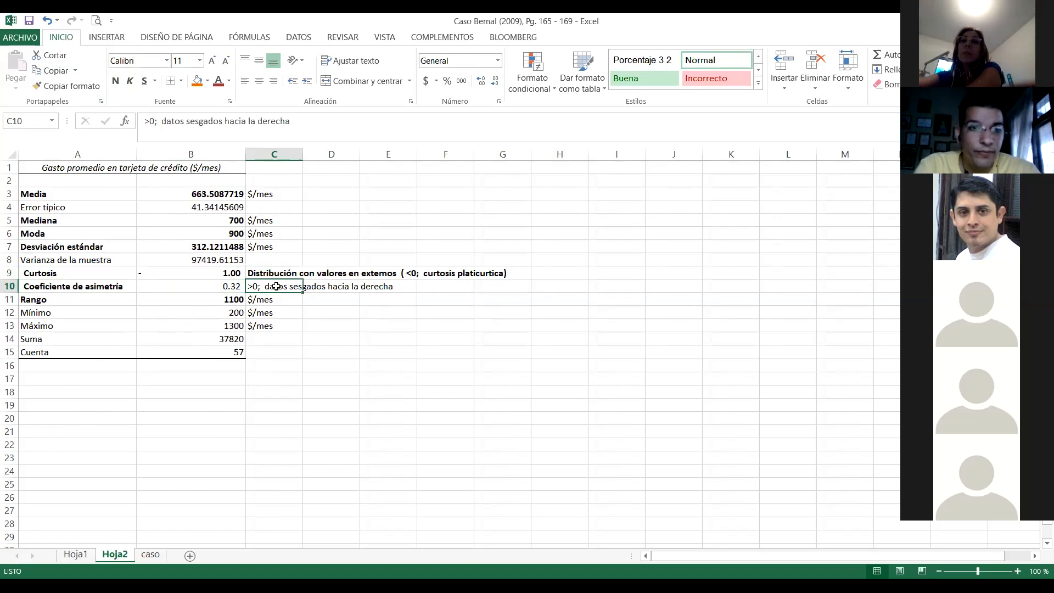
{"action": "key", "text": "Down"}
{"action": "key", "text": "Down"}
{"action": "key", "text": "Down"}
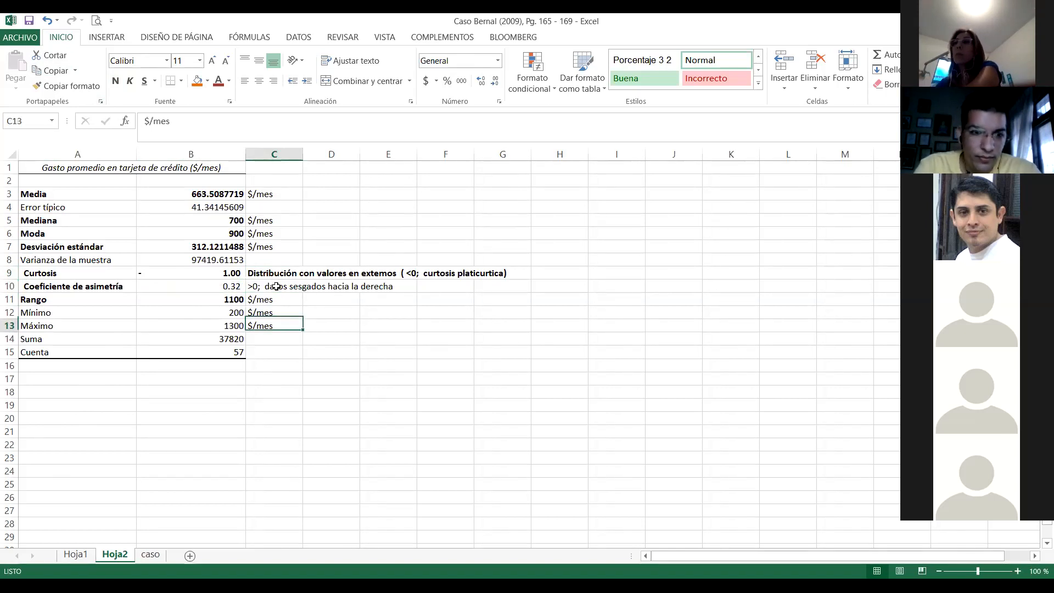
Go back to the caso sheet and review the notes from Rango up to task a) in C3.
{"action": "left_click", "coordinate": [156, 553]}
{"action": "left_click", "coordinate": [321, 311]}
{"action": "key", "text": "Up"}
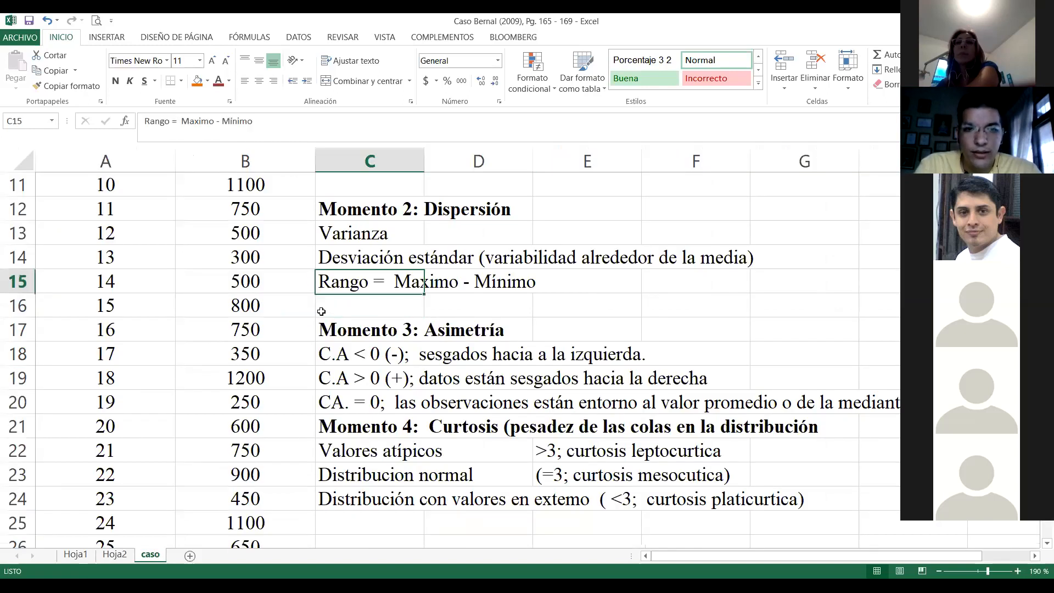
{"action": "key", "text": "Up"}
{"action": "key", "text": "Up"}
{"action": "key", "text": "Up"}
{"action": "key", "text": "Up"}
{"action": "key", "text": "Up"}
{"action": "key", "text": "Up"}
{"action": "key", "text": "Up"}
{"action": "key", "text": "Up"}
{"action": "key", "text": "Up"}
{"action": "key", "text": "Up"}
{"action": "key", "text": "Up"}
{"action": "key", "text": "Up"}
{"action": "key", "text": "Up"}
{"action": "key", "text": "Up"}
{"action": "key", "text": "Down"}
{"action": "key", "text": "Down"}
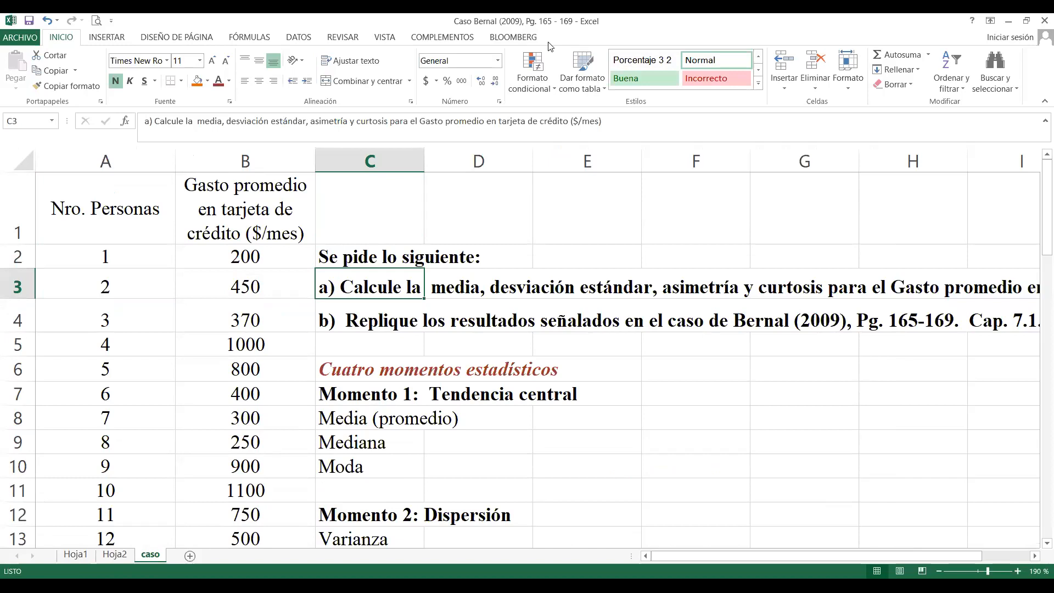
Remove and reapply bold on task a) in C3, and read its full statement across row 3 to column J.
{"action": "left_click", "coordinate": [115, 83]}
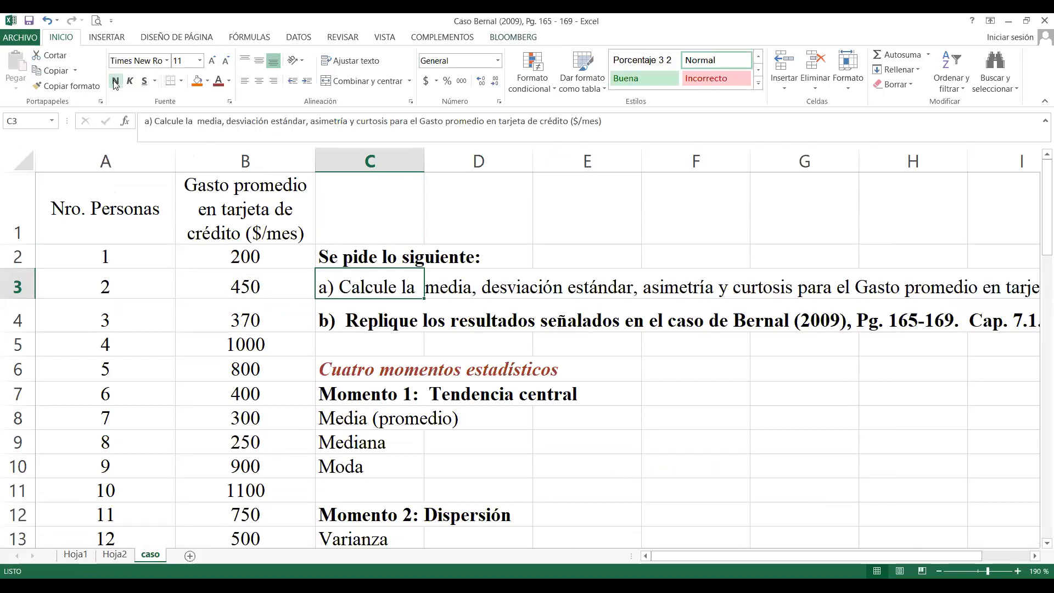
{"action": "left_click", "coordinate": [115, 82]}
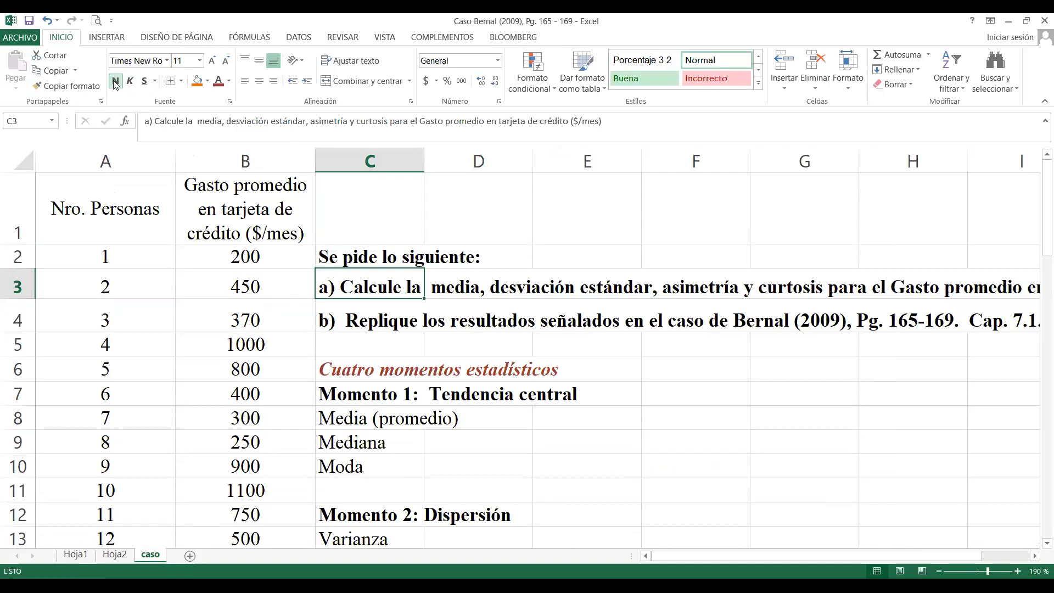
{"action": "key", "text": "Right"}
{"action": "key", "text": "Right"}
{"action": "key", "text": "Right"}
{"action": "key", "text": "Right"}
{"action": "key", "text": "Right"}
{"action": "key", "text": "Right"}
{"action": "key", "text": "Right"}
{"action": "key", "text": "Right"}
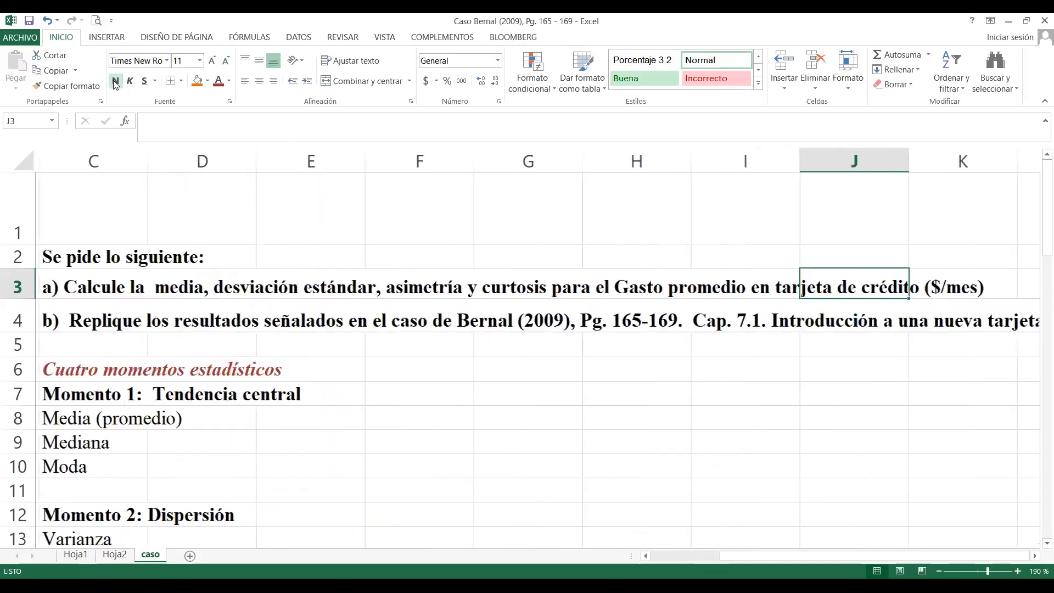
Read the full statement of task b) across row 4 of the caso sheet, from C4 to the bank's name.
{"action": "key", "text": "Left"}
{"action": "key", "text": "Left"}
{"action": "key", "text": "Left"}
{"action": "key", "text": "Left"}
{"action": "key", "text": "Left"}
{"action": "key", "text": "Left"}
{"action": "key", "text": "Left"}
{"action": "key", "text": "Left"}
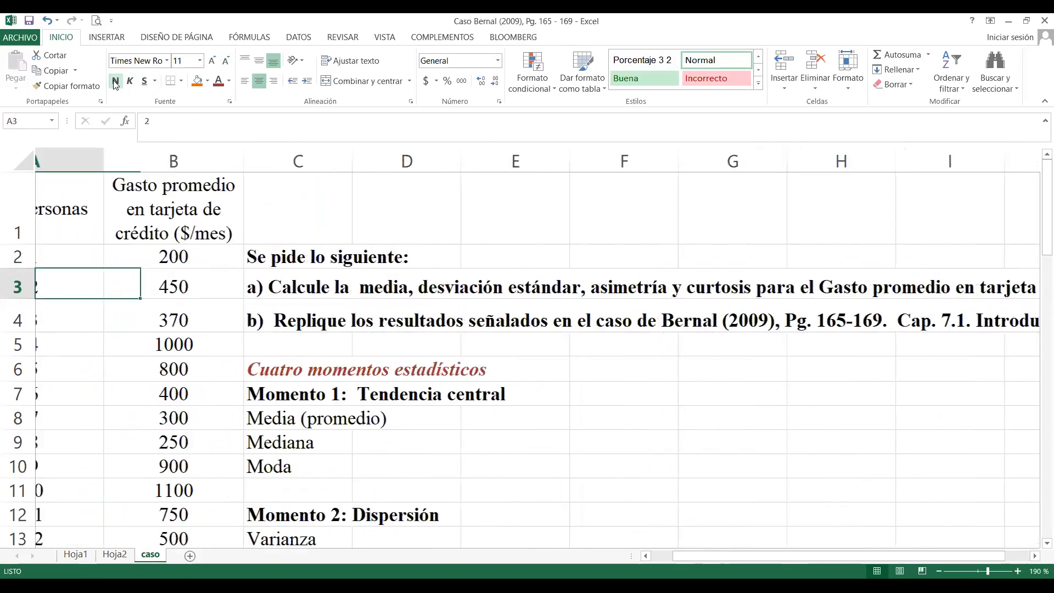
{"action": "key", "text": "Down"}
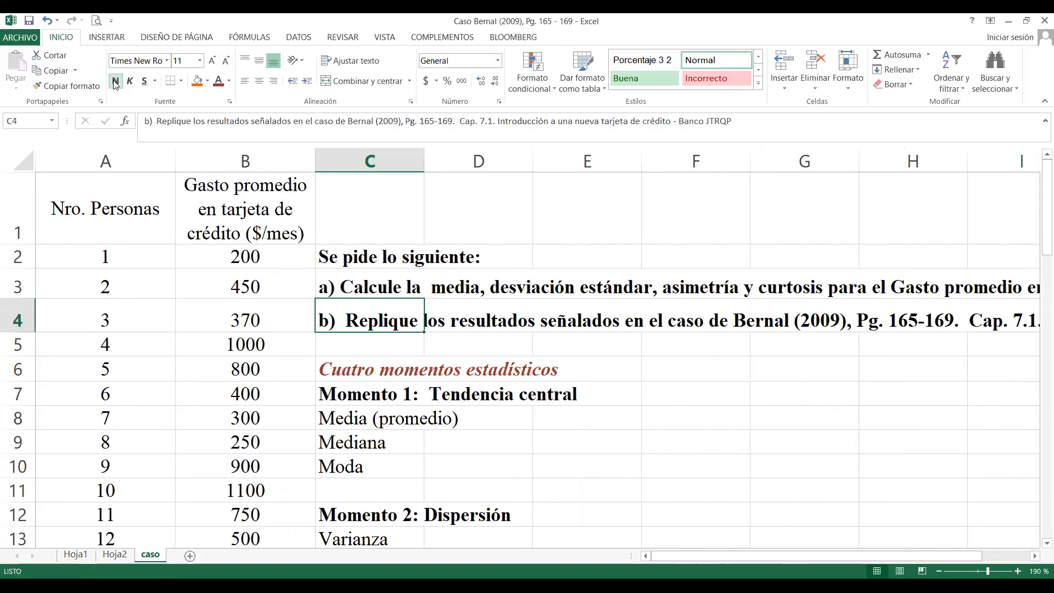
{"action": "key", "text": "Right"}
{"action": "key", "text": "Right"}
{"action": "key", "text": "Right"}
{"action": "key", "text": "Right"}
{"action": "key", "text": "Right"}
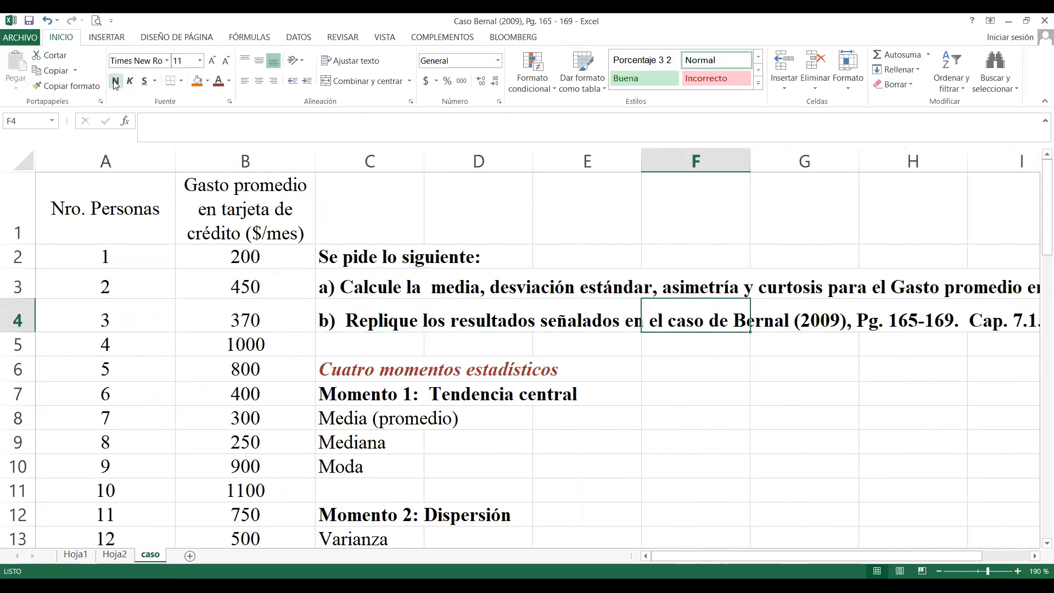
{"action": "key", "text": "Right"}
{"action": "key", "text": "Right"}
{"action": "key", "text": "Right"}
{"action": "key", "text": "Left"}
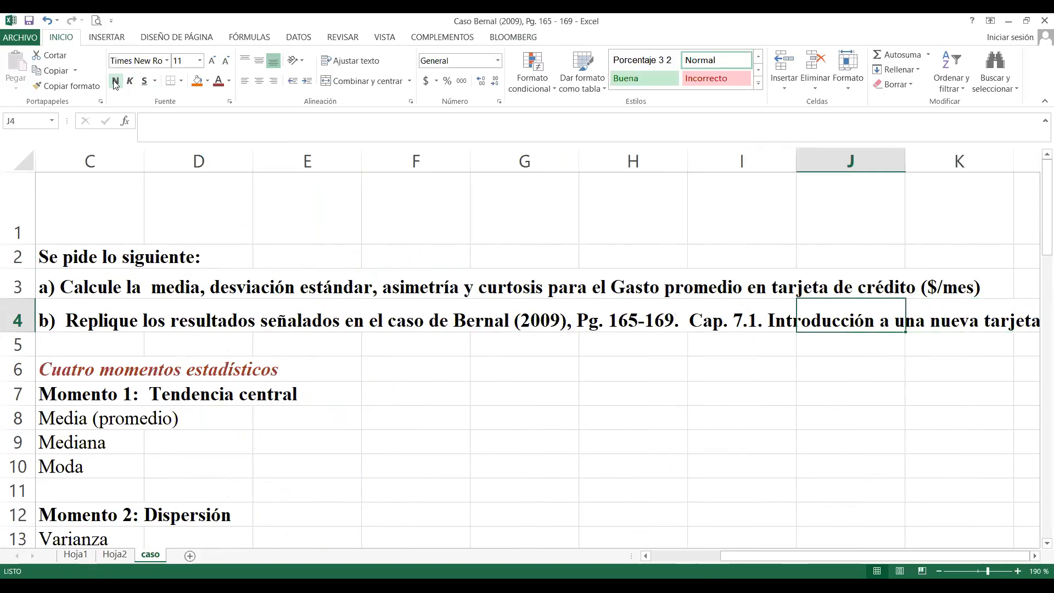
{"action": "key", "text": "Left"}
{"action": "key", "text": "Left"}
{"action": "key", "text": "Left"}
{"action": "key", "text": "Left"}
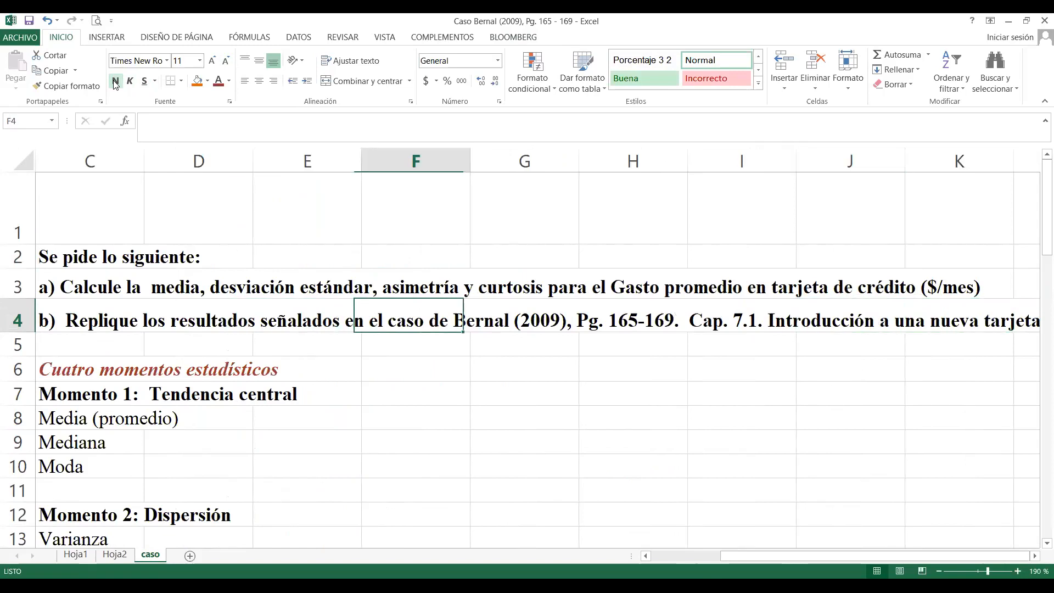
{"action": "key", "text": "Right"}
{"action": "key", "text": "Right"}
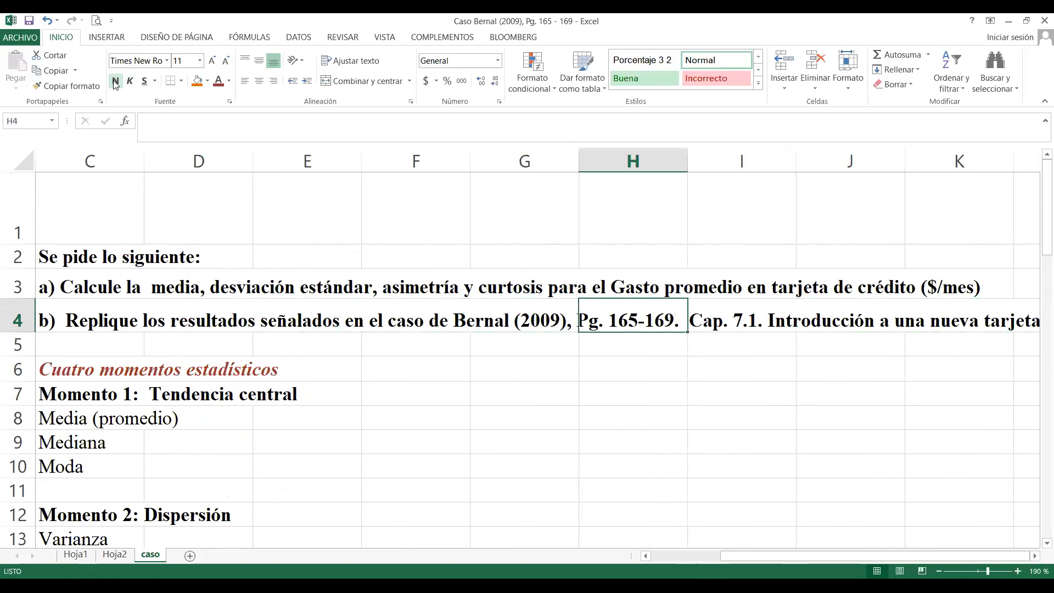
{"action": "key", "text": "Left"}
{"action": "key", "text": "Left"}
{"action": "key", "text": "Left"}
{"action": "key", "text": "Left"}
{"action": "key", "text": "Left"}
{"action": "key", "text": "Right"}
{"action": "key", "text": "Right"}
{"action": "key", "text": "Right"}
{"action": "key", "text": "Right"}
{"action": "key", "text": "Right"}
{"action": "key", "text": "Right"}
{"action": "key", "text": "Right"}
{"action": "key", "text": "Right"}
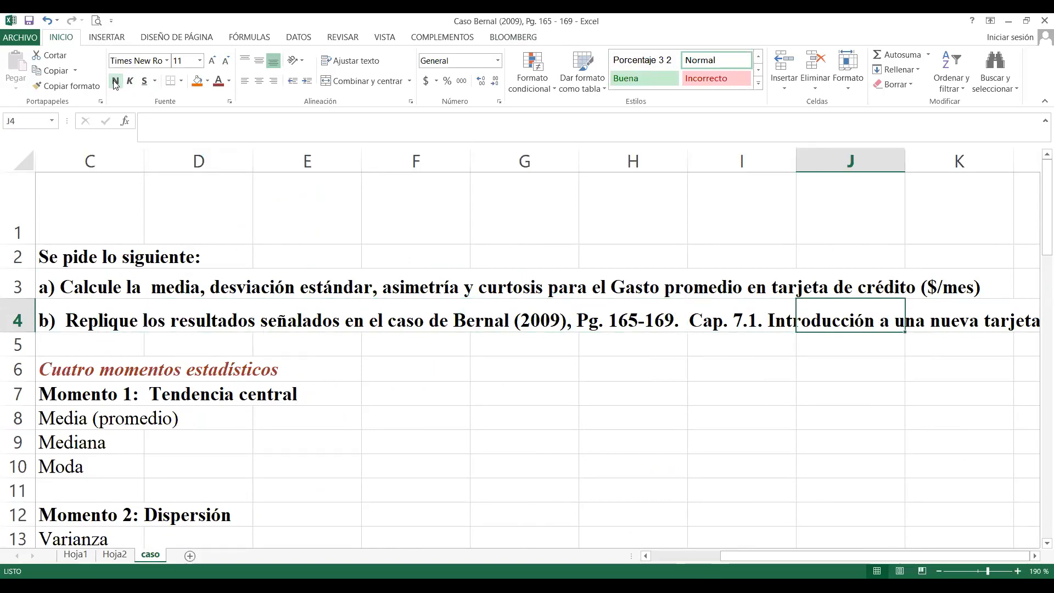
{"action": "key", "text": "Right"}
{"action": "key", "text": "Right"}
{"action": "key", "text": "Right"}
{"action": "key", "text": "Left"}
{"action": "key", "text": "Left"}
{"action": "key", "text": "Left"}
{"action": "key", "text": "Left"}
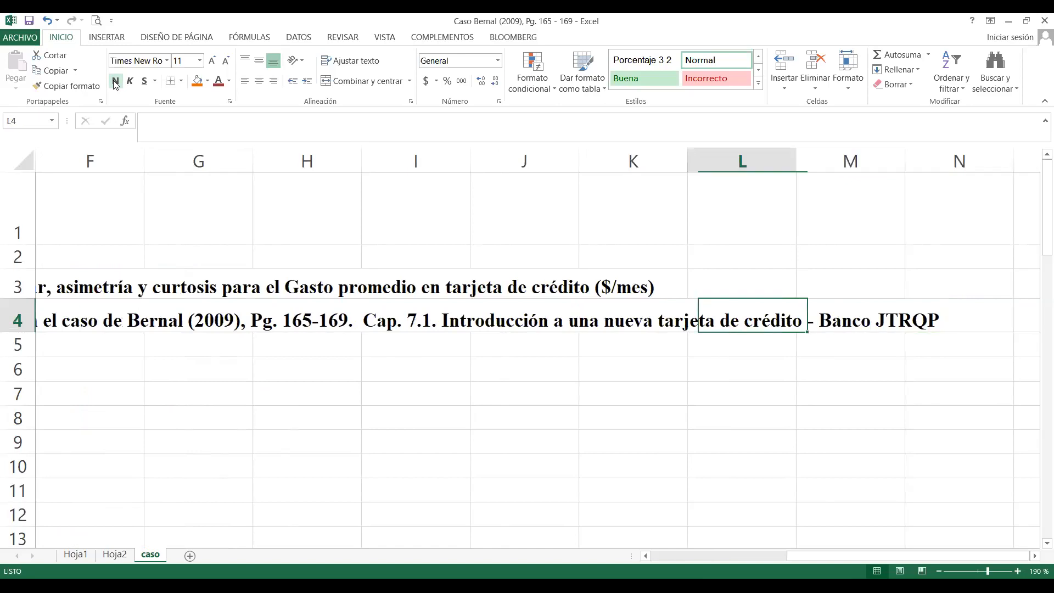
{"action": "key", "text": "Left"}
{"action": "key", "text": "Left"}
{"action": "key", "text": "Right"}
{"action": "key", "text": "Right"}
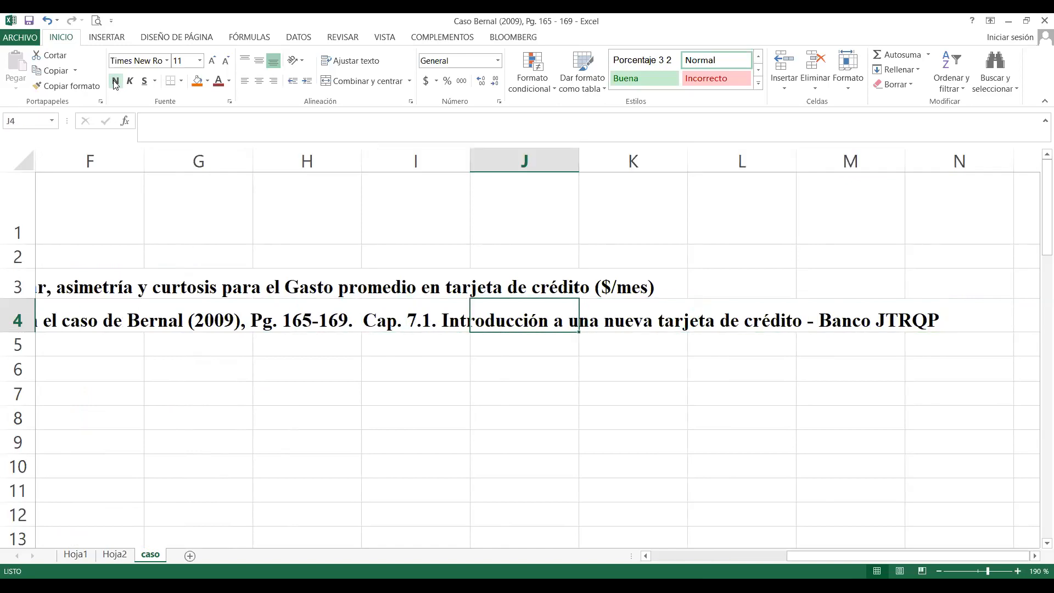
{"action": "key", "text": "Right"}
{"action": "key", "text": "Right"}
{"action": "key", "text": "Right"}
{"action": "key", "text": "Right"}
{"action": "key", "text": "Left"}
{"action": "key", "text": "Left"}
{"action": "key", "text": "Left"}
{"action": "key", "text": "Left"}
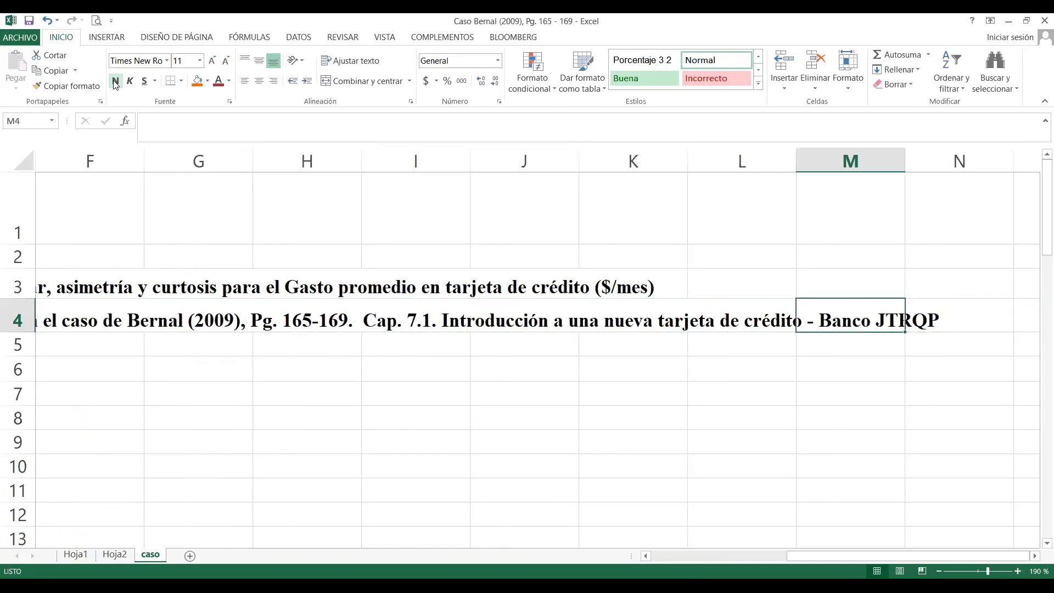
{"action": "key", "text": "Left"}
{"action": "key", "text": "Left"}
{"action": "key", "text": "Left"}
{"action": "key", "text": "Left"}
{"action": "key", "text": "Left"}
{"action": "key", "text": "Left"}
{"action": "key", "text": "Left"}
{"action": "key", "text": "Left"}
{"action": "key", "text": "Left"}
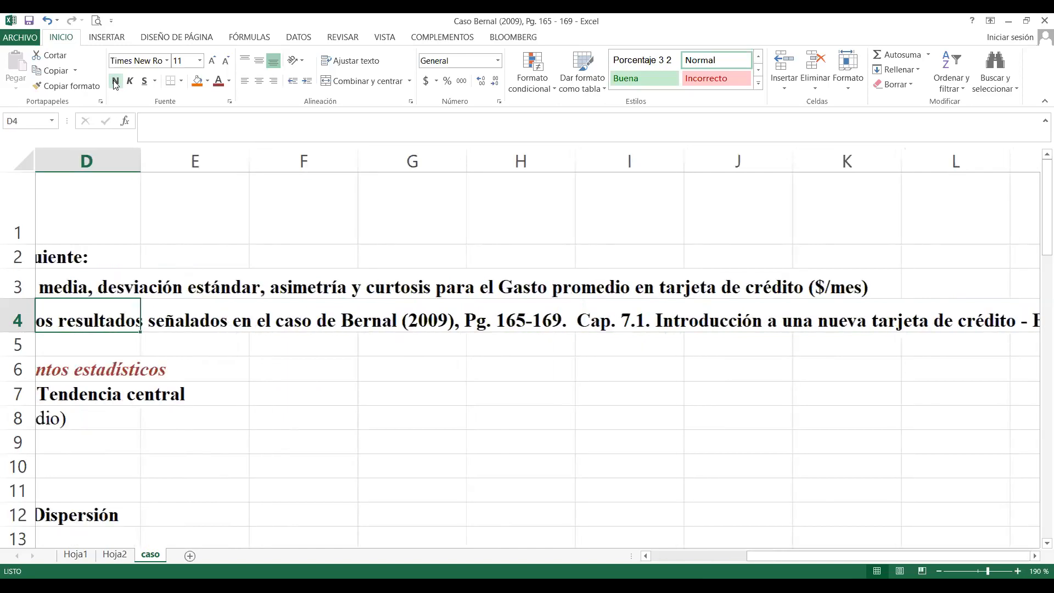
{"action": "key", "text": "Right"}
{"action": "key", "text": "Right"}
{"action": "key", "text": "Right"}
{"action": "key", "text": "Right"}
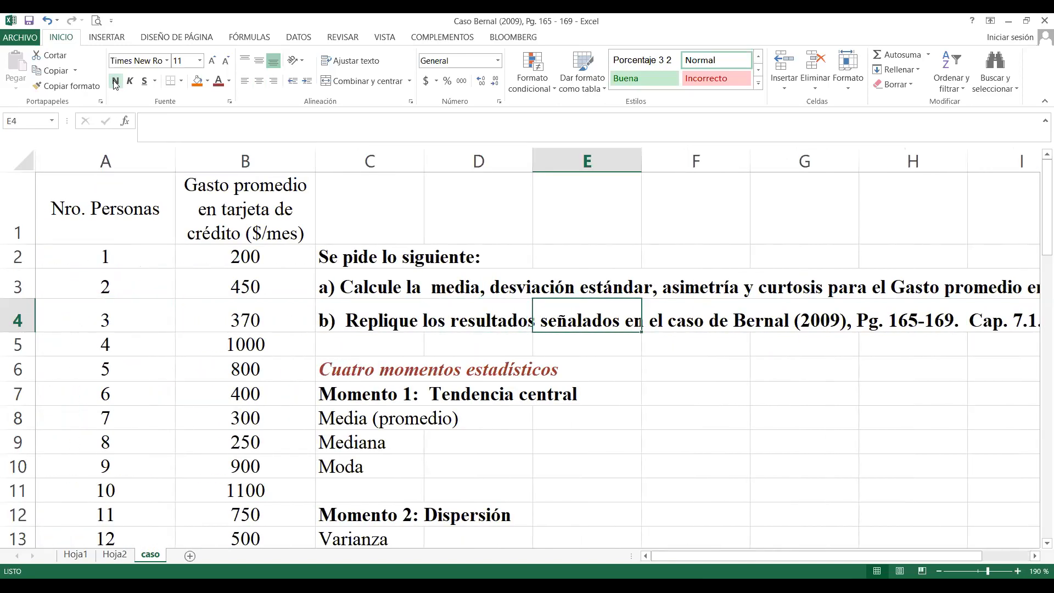
{"action": "key", "text": "Left"}
{"action": "key", "text": "Left"}
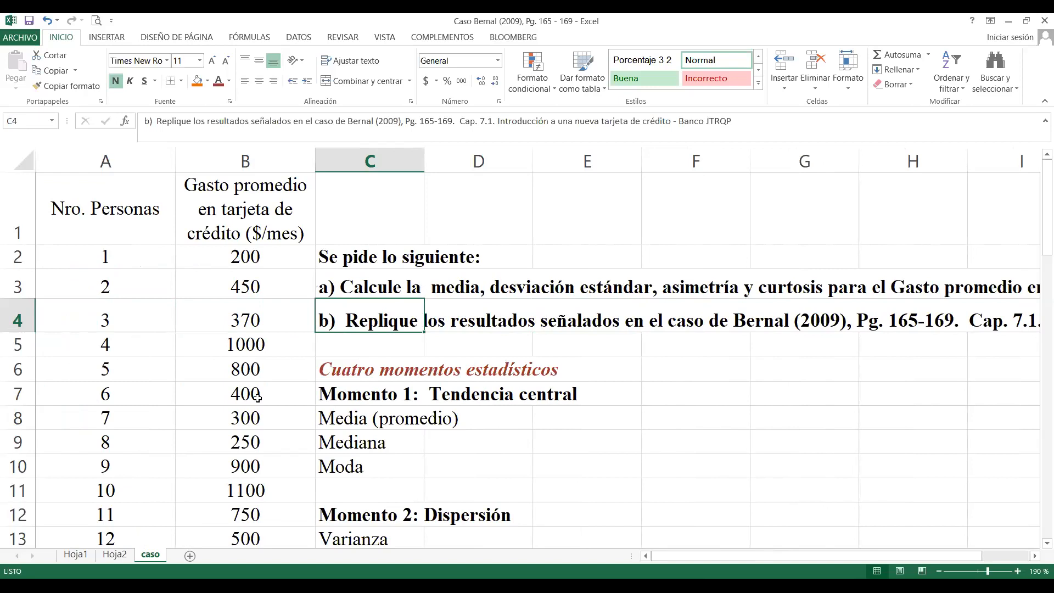
Switch to the Bernal (2009) PDF in Adobe Reader and go back to Caso 7.1 on page 165.
{"action": "key", "text": "alt+Tab"}
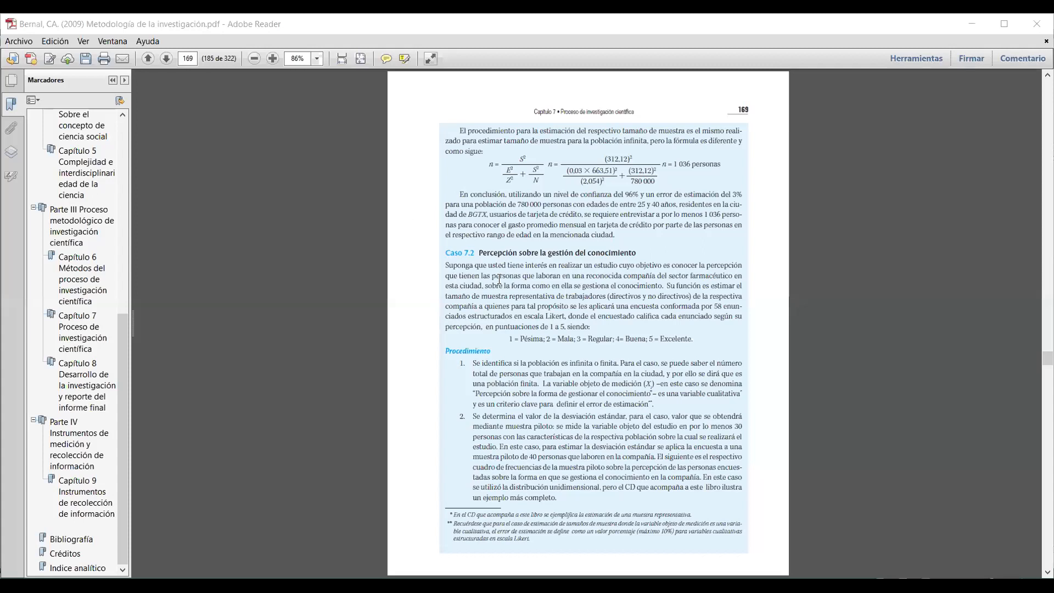
{"action": "left_click", "coordinate": [149, 58]}
{"action": "left_click", "coordinate": [149, 58]}
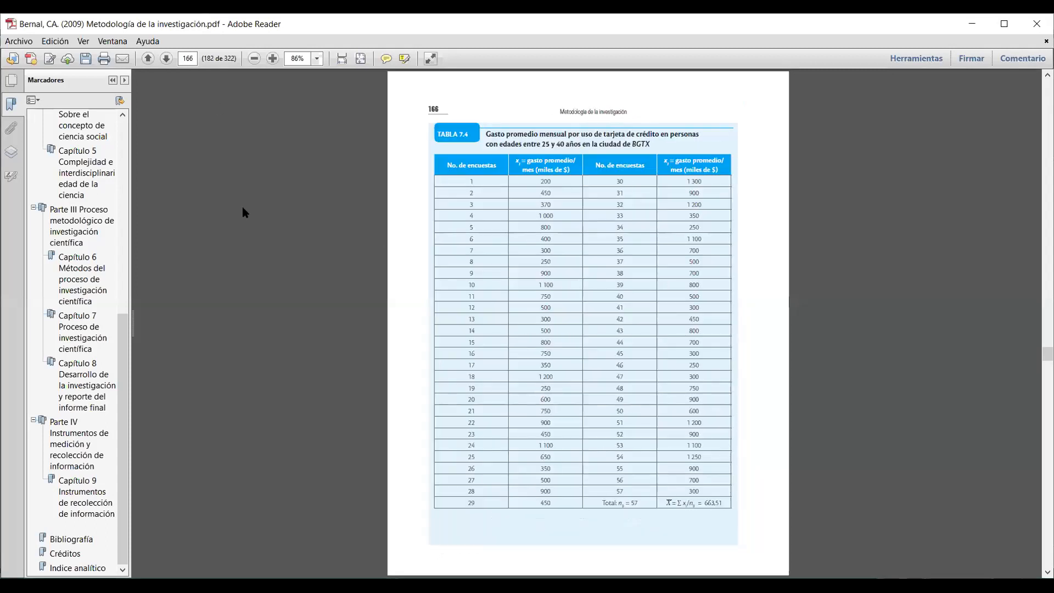
{"action": "left_click", "coordinate": [147, 61]}
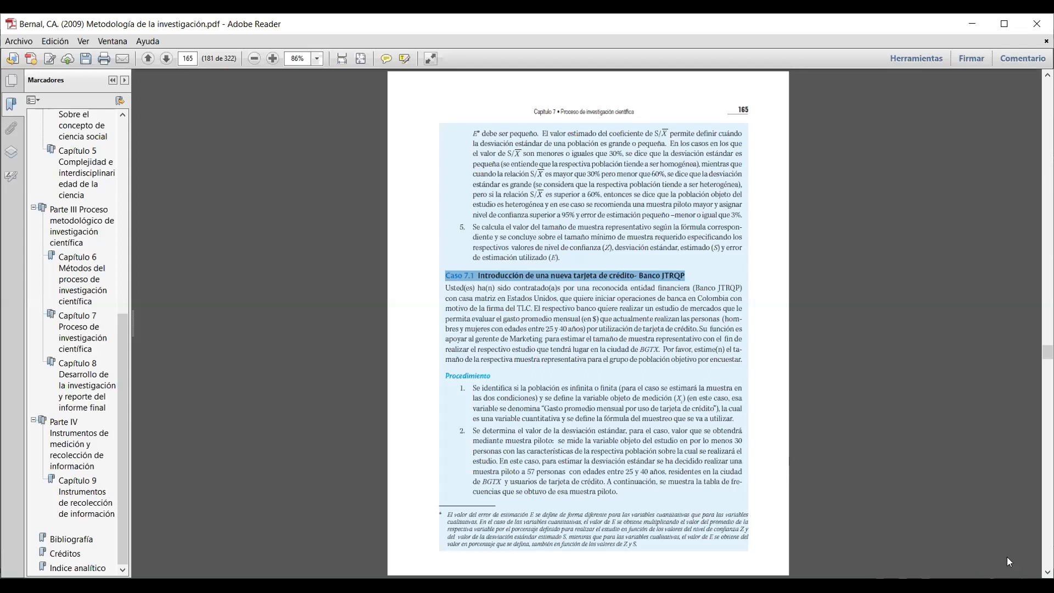
Review Tabla 7.4 on page 166 and highlight the mean value in its last row.
{"action": "left_click", "coordinate": [1048, 573]}
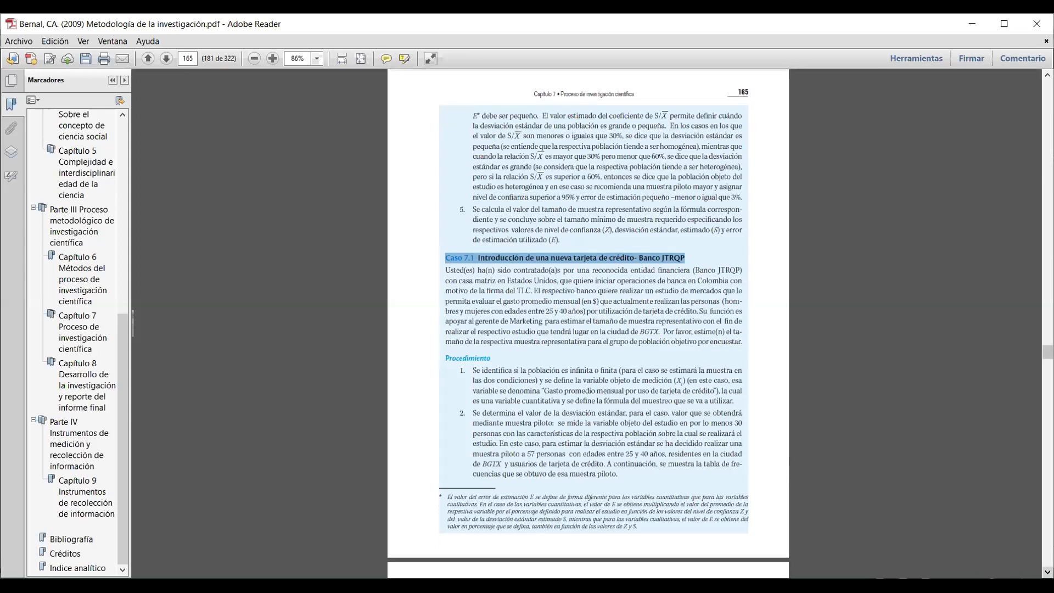
{"action": "scroll", "coordinate": [781, 483], "scroll_direction": "down", "scroll_amount": 8}
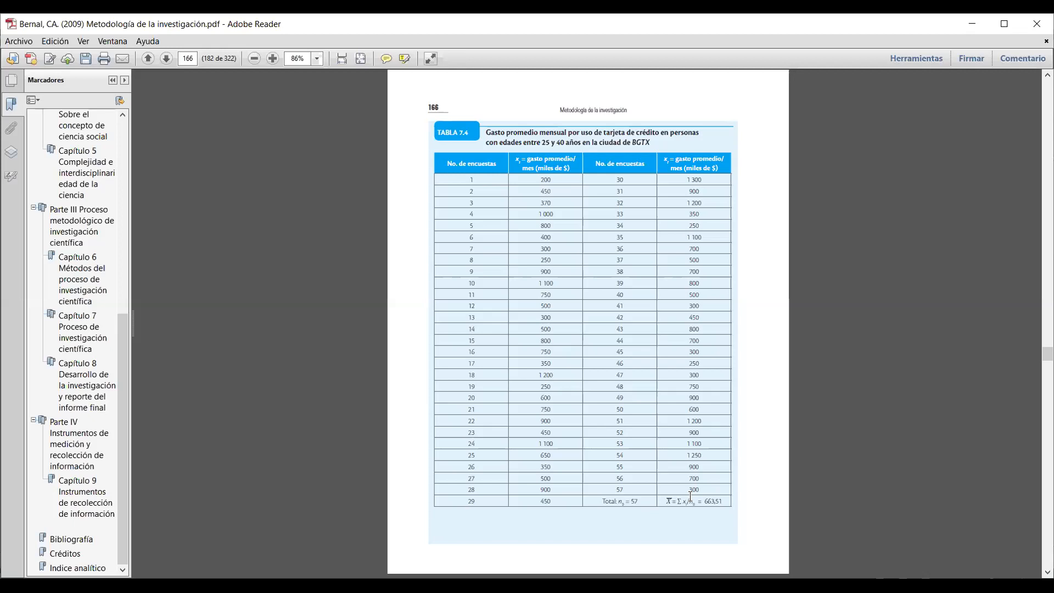
{"action": "mouse_move", "coordinate": [675, 501]}
{"action": "left_mouse_down"}
{"action": "mouse_move", "coordinate": [710, 505]}
{"action": "mouse_move", "coordinate": [691, 494]}
{"action": "left_mouse_up"}
{"action": "left_click_drag", "start_coordinate": [725, 503], "coordinate": [704, 504]}
Examine the standard deviation formula in point 3 on page 167 and highlight its result.
{"action": "left_click_drag", "start_coordinate": [1048, 572], "coordinate": [1048, 573]}
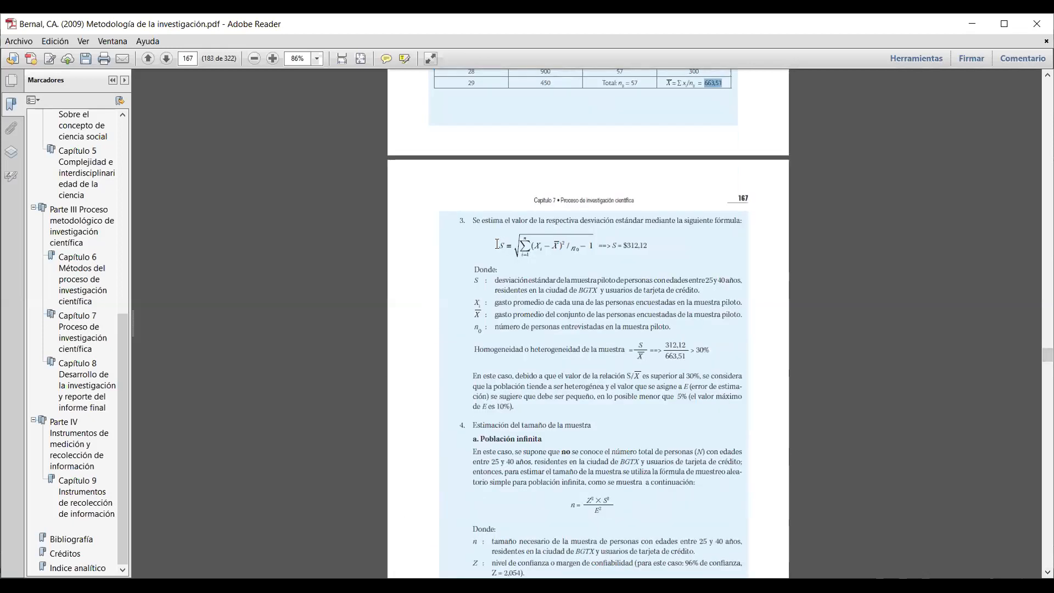
{"action": "left_click_drag", "start_coordinate": [499, 244], "coordinate": [645, 244]}
{"action": "left_click", "coordinate": [627, 243]}
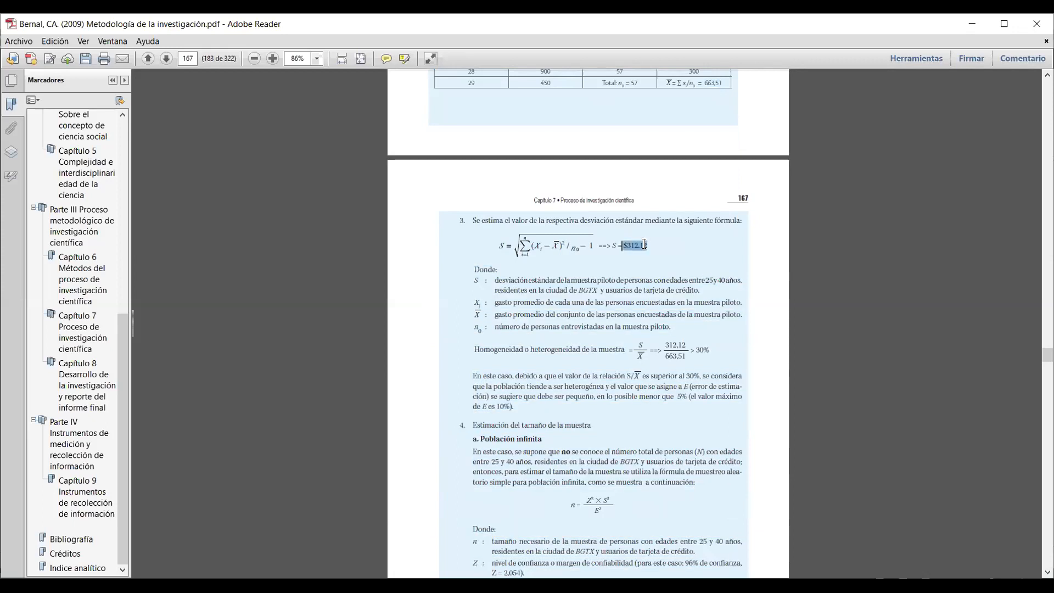
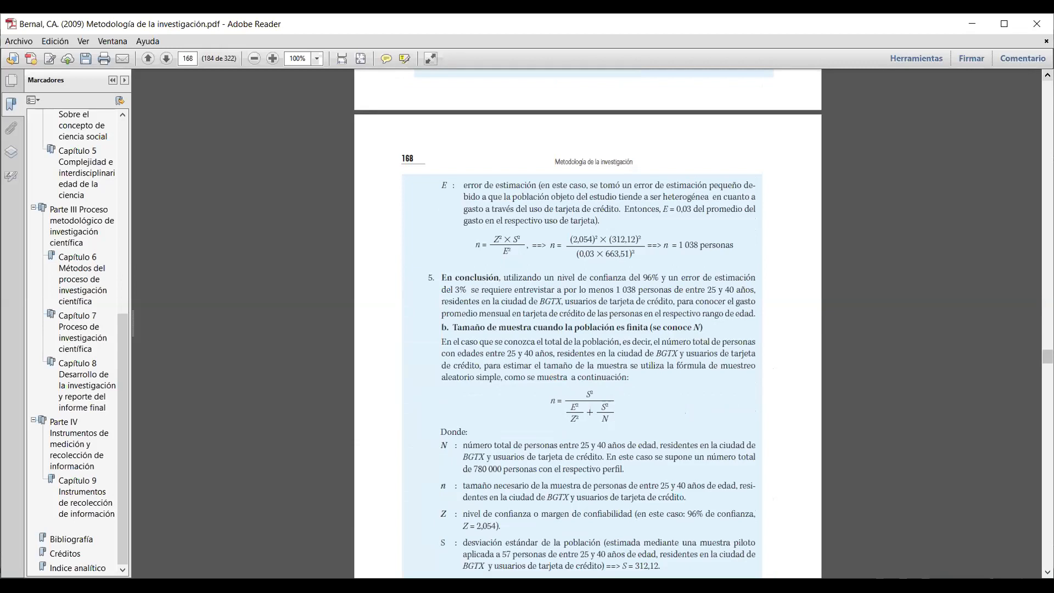
Return from page 168 to point 3 on page 167 and select the standard deviation formula again.
{"action": "scroll", "coordinate": [589, 324], "scroll_direction": "up", "scroll_amount": 10}
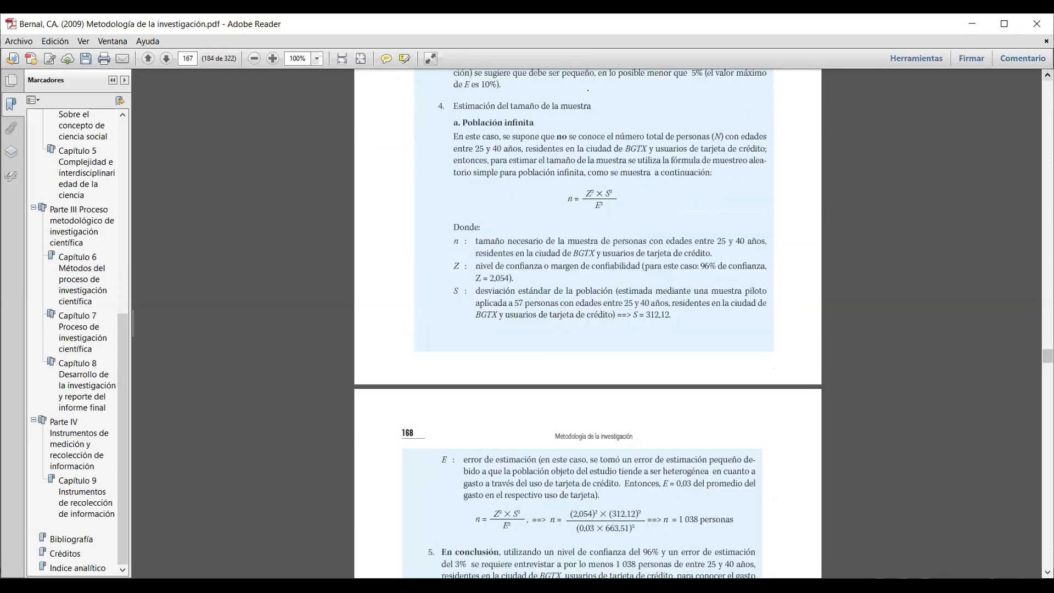
{"action": "scroll", "coordinate": [593, 324], "scroll_direction": "up", "scroll_amount": 2}
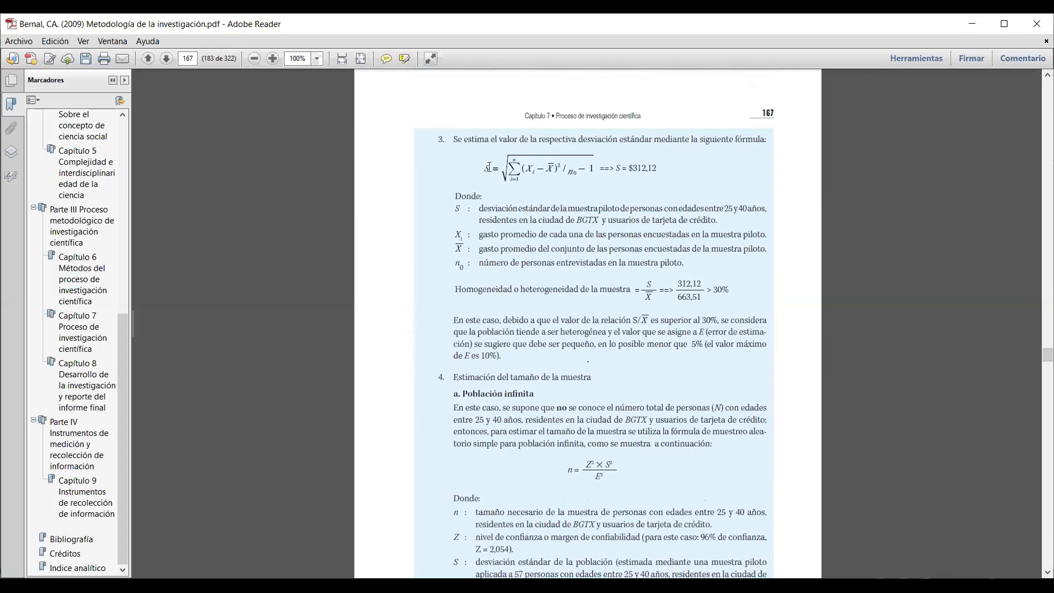
{"action": "left_click_drag", "start_coordinate": [484, 167], "coordinate": [616, 166]}
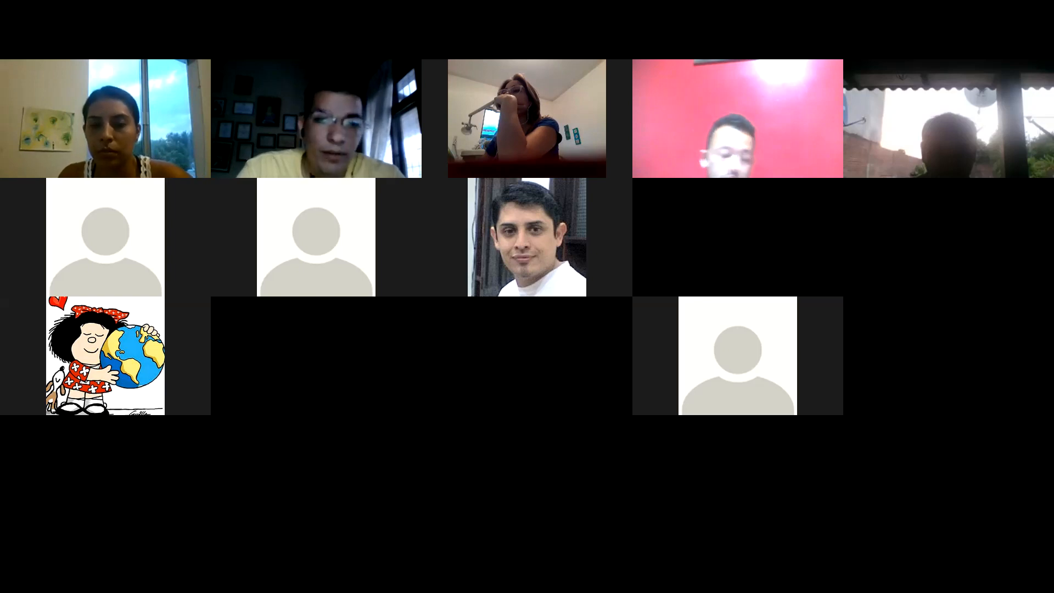
Return to the caso sheet in Excel and enter the label Prom in A59, beside the average of the spending data.
{"action": "key", "text": "Down"}
{"action": "key", "text": "Down"}
{"action": "key", "text": "Down"}
{"action": "key", "text": "Down"}
{"action": "key", "text": "Down"}
{"action": "key", "text": "Down"}
{"action": "key", "text": "Down"}
{"action": "key", "text": "Down"}
{"action": "key", "text": "Down"}
{"action": "key", "text": "Down"}
{"action": "key", "text": "Down"}
{"action": "key", "text": "Down"}
{"action": "key", "text": "Down"}
{"action": "key", "text": "Down"}
{"action": "key", "text": "Down"}
{"action": "key", "text": "Down"}
{"action": "key", "text": "Down"}
{"action": "key", "text": "Down"}
{"action": "key", "text": "Down"}
{"action": "key", "text": "Down"}
{"action": "key", "text": "Down"}
{"action": "key", "text": "Down"}
{"action": "key", "text": "Down"}
{"action": "key", "text": "Down"}
{"action": "key", "text": "Down"}
{"action": "key", "text": "Down"}
{"action": "key", "text": "Down"}
{"action": "key", "text": "Down"}
{"action": "key", "text": "Down"}
{"action": "key", "text": "Down"}
{"action": "key", "text": "Down"}
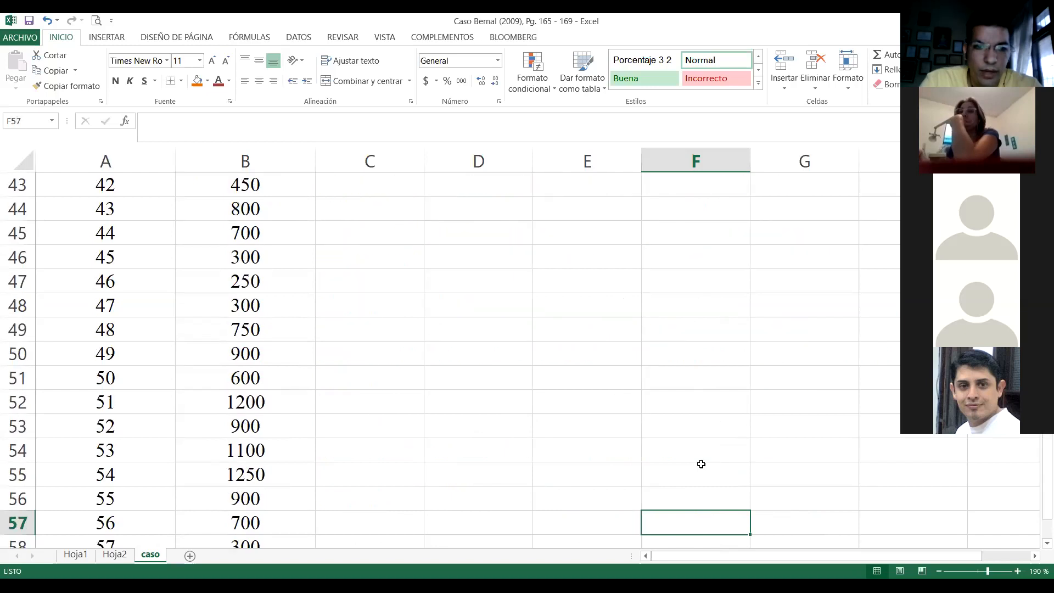
{"action": "key", "text": "Down"}
{"action": "key", "text": "Down"}
{"action": "key", "text": "Down"}
{"action": "key", "text": "Down"}
{"action": "key", "text": "Down"}
{"action": "key", "text": "Down"}
{"action": "key", "text": "Down"}
{"action": "key", "text": "Down"}
{"action": "key", "text": "Down"}
{"action": "key", "text": "Up"}
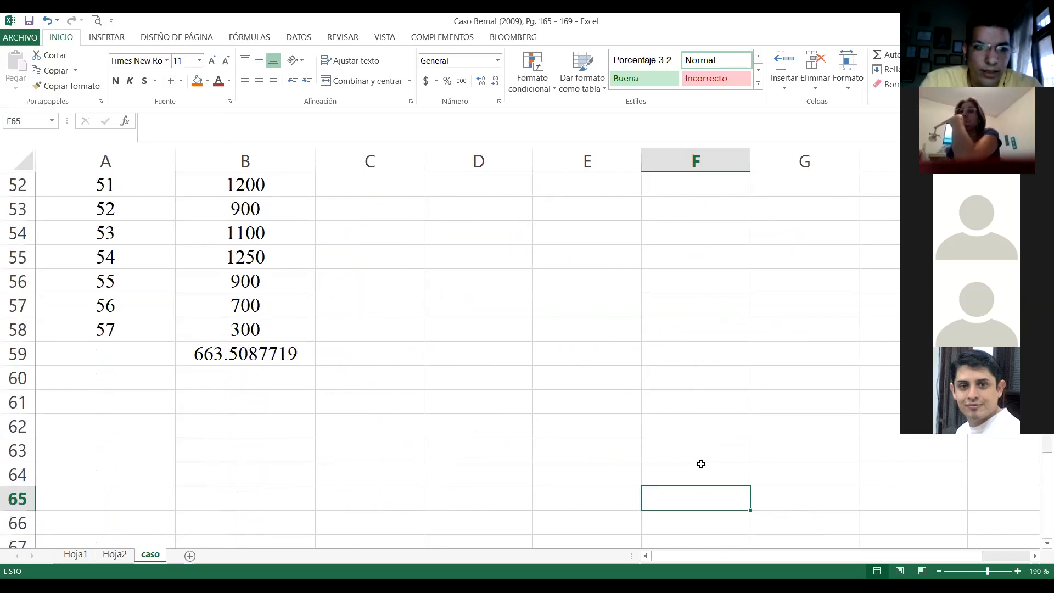
{"action": "key", "text": "Left"}
{"action": "key", "text": "Left"}
{"action": "key", "text": "Left"}
{"action": "key", "text": "Left"}
{"action": "key", "text": "Left"}
{"action": "key", "text": "Up"}
{"action": "key", "text": "Up"}
{"action": "key", "text": "Up"}
{"action": "key", "text": "Up"}
{"action": "key", "text": "Up"}
{"action": "key", "text": "Up"}
{"action": "type", "text": "X"}
{"action": "key", "text": "BackSpace"}
{"action": "type", "text": "Prom"}
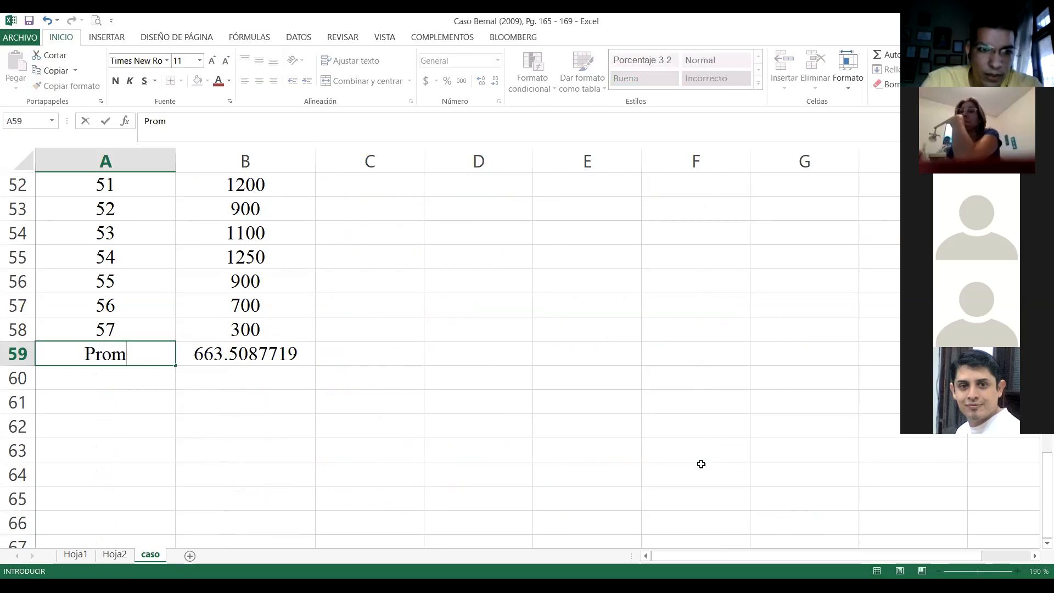
{"action": "key", "text": "Return"}
Enter the label Desv. Estand in A60, below Prom.
{"action": "type", "text": "De"}
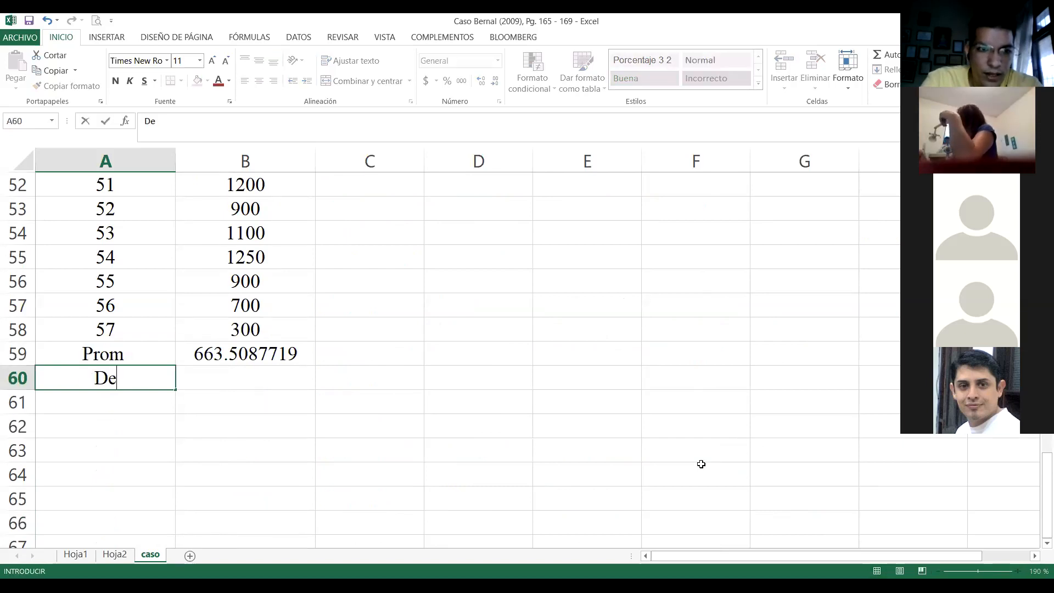
{"action": "type", "text": "sv. Estand"}
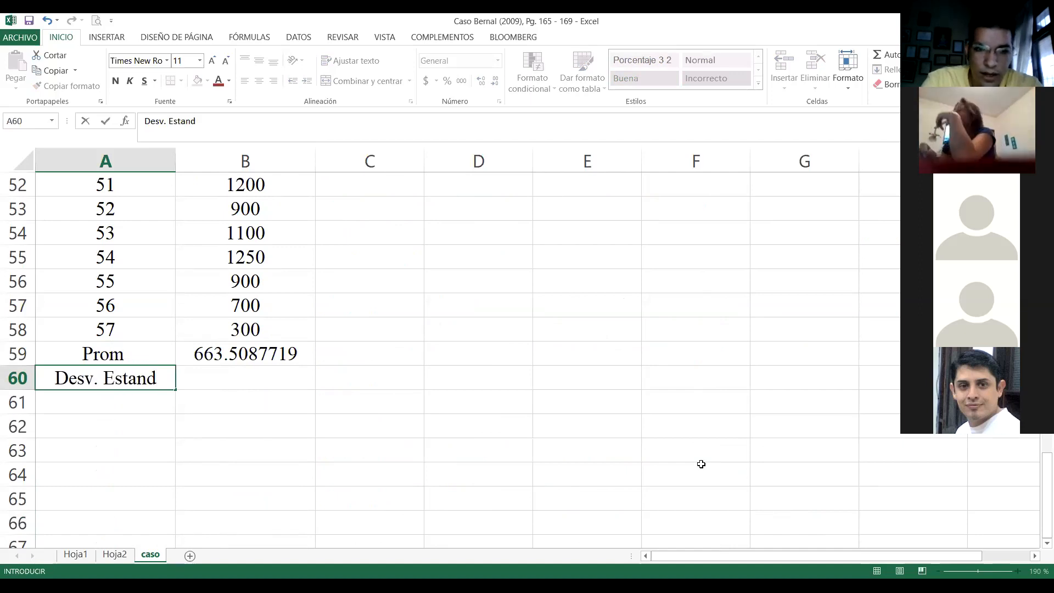
{"action": "key", "text": "Tab"}
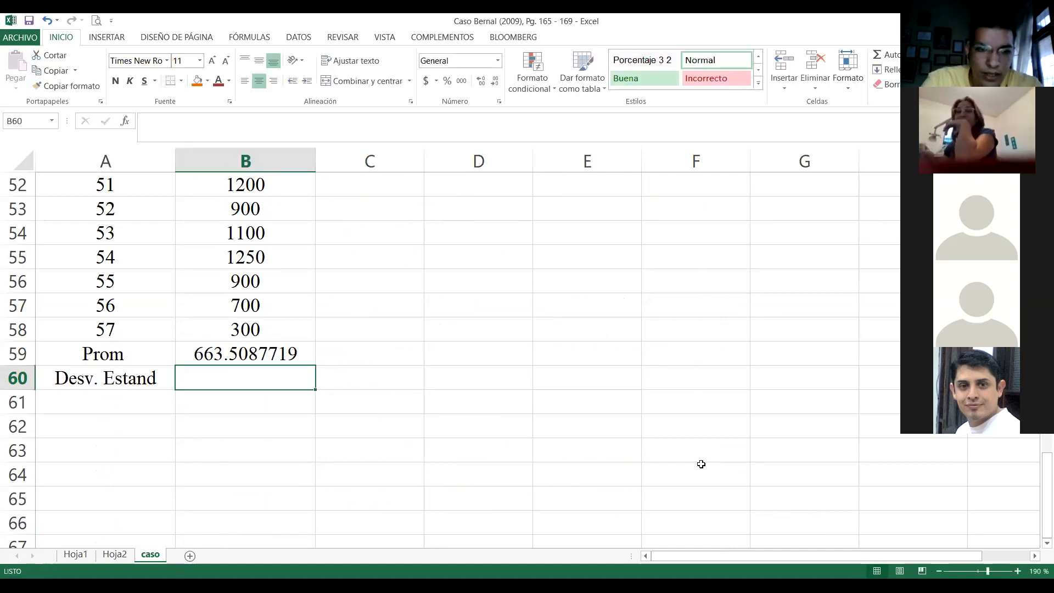
Calculate the sample standard deviation of the spending data in B60 with =DESVEST(B2:B58).
{"action": "type", "text": "="}
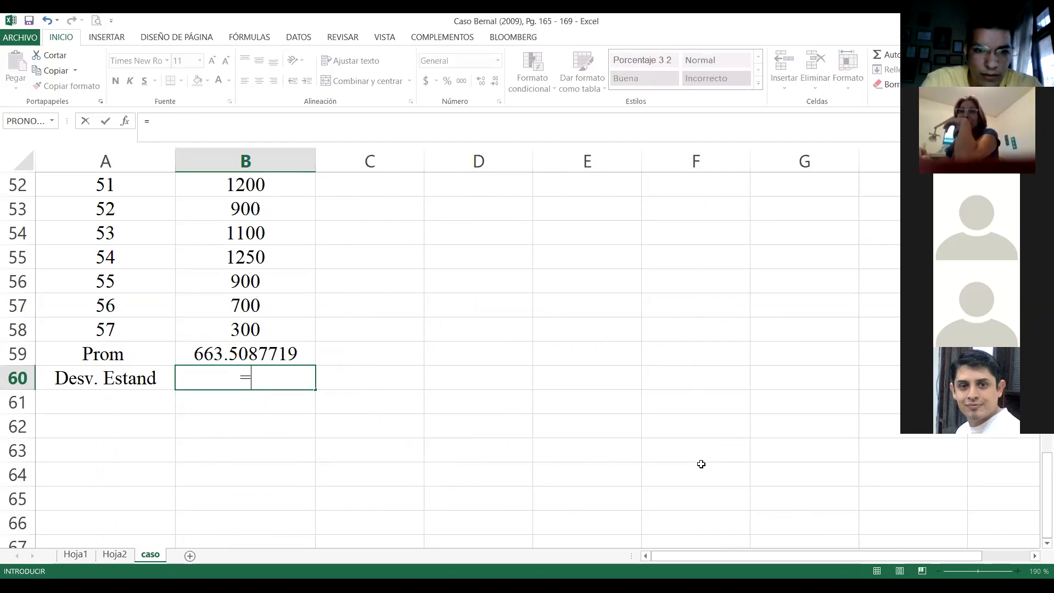
{"action": "type", "text": "desvest"}
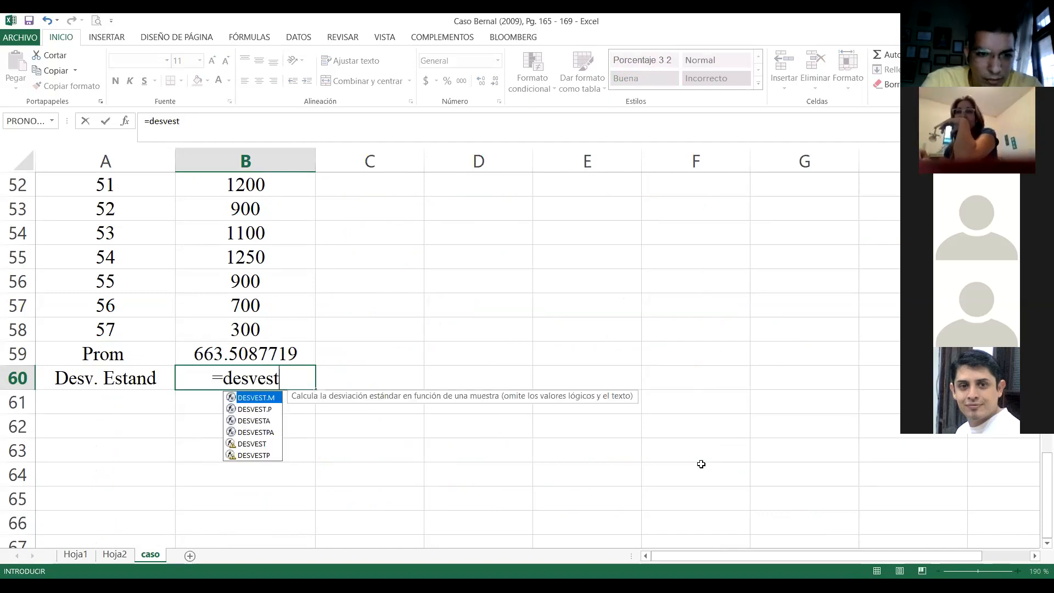
{"action": "type", "text": "("}
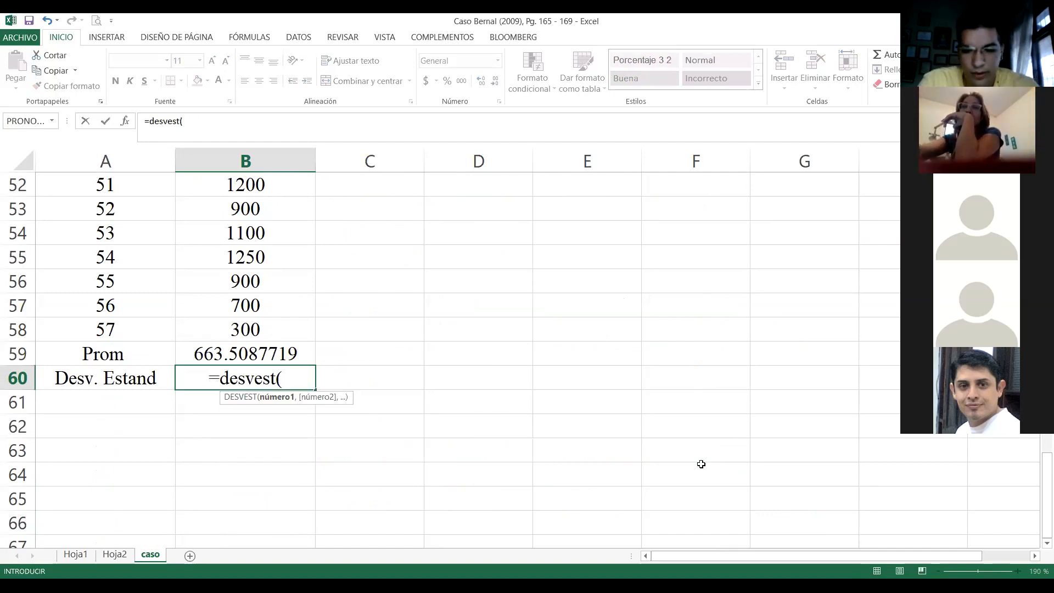
{"action": "key", "text": "Up"}
{"action": "key", "text": "Up"}
{"action": "key", "text": "Up"}
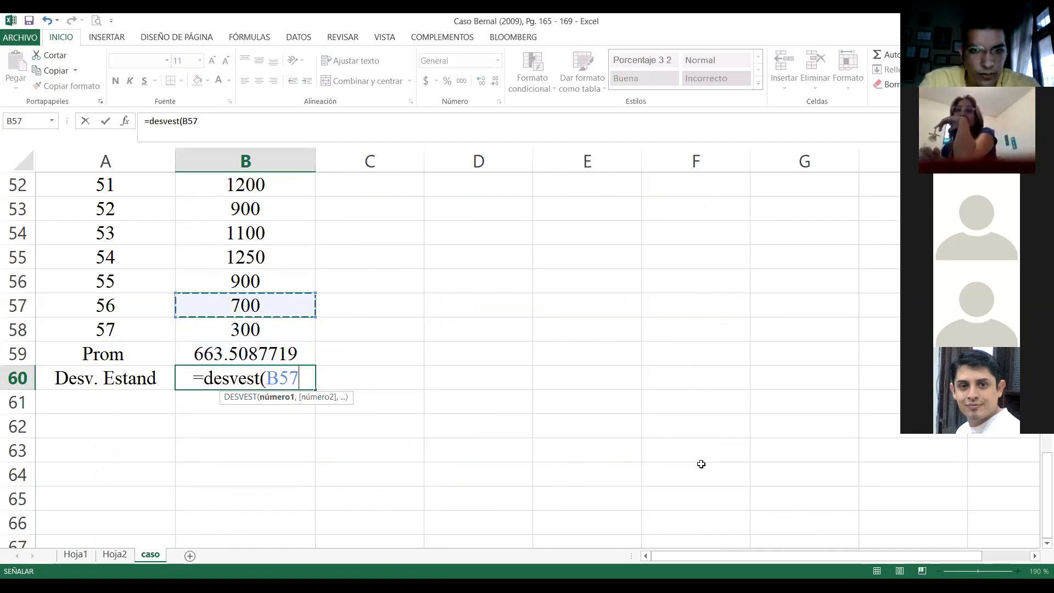
{"action": "key", "text": "Up"}
{"action": "key", "text": "Up"}
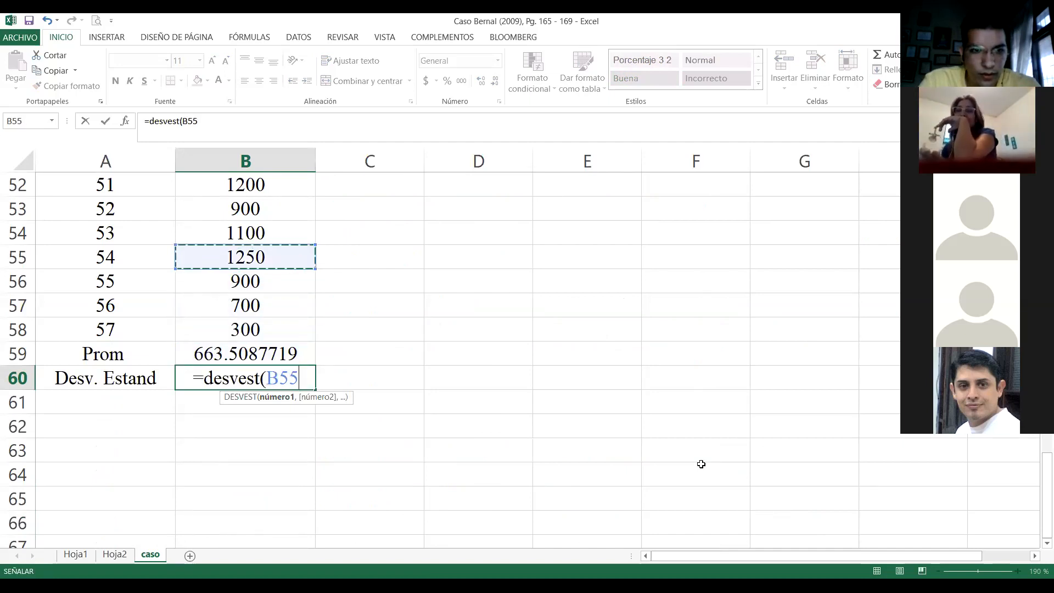
{"action": "key", "text": "Up"}
{"action": "key", "text": "Up"}
{"action": "key", "text": "Up"}
{"action": "key", "text": "Up"}
{"action": "key", "text": "Up"}
{"action": "key", "text": "Up"}
{"action": "key", "text": "Up"}
{"action": "key", "text": "Up"}
{"action": "key", "text": "Up"}
{"action": "key", "text": "Up"}
{"action": "key", "text": "Up"}
{"action": "key", "text": "Up"}
{"action": "key", "text": "Up"}
{"action": "key", "text": "Up"}
{"action": "key", "text": "Up"}
{"action": "key", "text": "Up"}
{"action": "key", "text": "Up"}
{"action": "key", "text": "Up"}
{"action": "key", "text": "Up"}
{"action": "key", "text": "Up"}
{"action": "key", "text": "Up"}
{"action": "key", "text": "Up"}
{"action": "key", "text": "Up"}
{"action": "key", "text": "Up"}
{"action": "key", "text": "Up"}
{"action": "key", "text": "Up"}
{"action": "key", "text": "Up"}
{"action": "key", "text": "Up"}
{"action": "key", "text": "Up"}
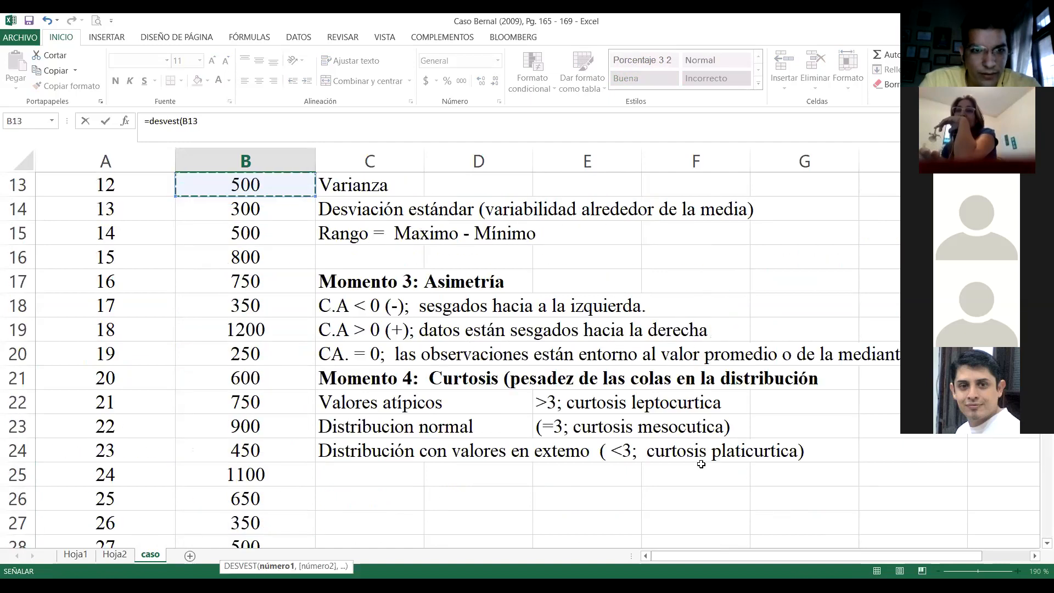
{"action": "key", "text": "Down"}
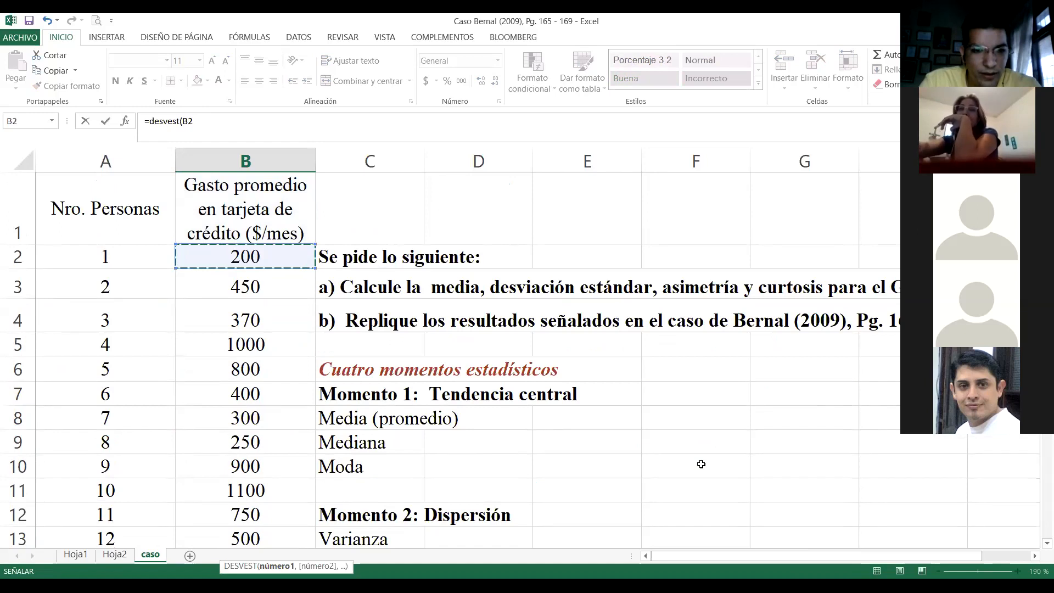
{"action": "key", "text": "shift+Down"}
{"action": "key", "text": "shift+Down"}
{"action": "key", "text": "shift+Down"}
{"action": "key", "text": "shift+Down"}
{"action": "key", "text": "shift+Down"}
{"action": "key", "text": "shift+Down"}
{"action": "key", "text": "shift+Down"}
{"action": "key", "text": "shift+Down"}
{"action": "key", "text": "shift+Down"}
{"action": "key", "text": "shift+Down"}
{"action": "key", "text": "shift+Down"}
{"action": "key", "text": "shift+Down"}
{"action": "key", "text": "shift+Down"}
{"action": "key", "text": "shift+Down"}
{"action": "key", "text": "shift+Down"}
{"action": "key", "text": "shift+Down"}
{"action": "key", "text": "shift+Down"}
{"action": "key", "text": "shift+Down"}
{"action": "key", "text": "shift+Down"}
{"action": "key", "text": "shift+Down"}
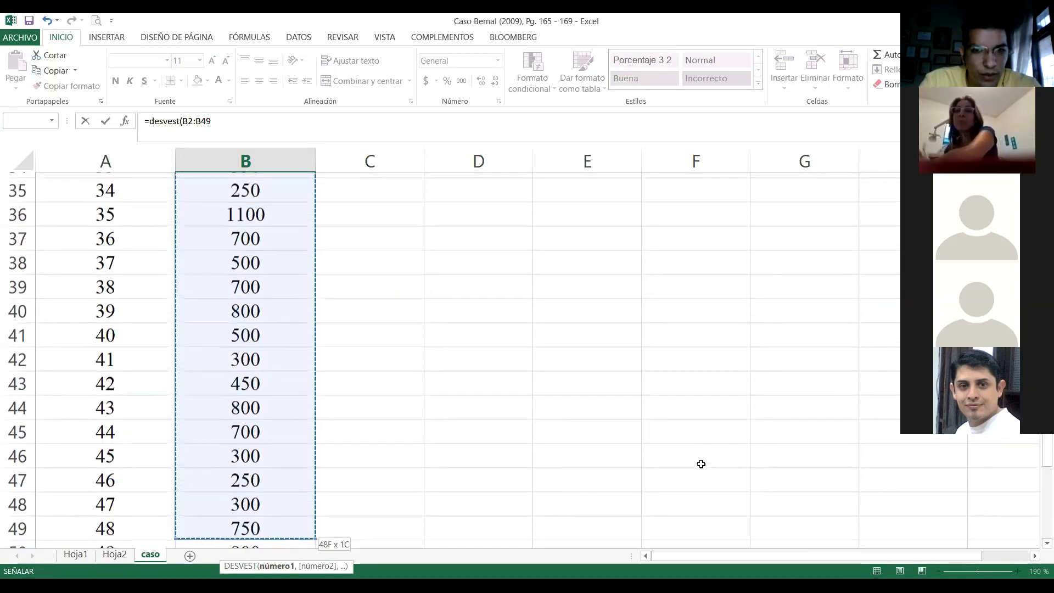
{"action": "key", "text": "shift+Down"}
{"action": "key", "text": "shift+Down"}
{"action": "key", "text": "shift+Down"}
{"action": "key", "text": "shift+Down"}
{"action": "key", "text": "shift+Down"}
{"action": "key", "text": "shift+Down"}
{"action": "key", "text": "shift+Down"}
{"action": "key", "text": "shift+Down"}
{"action": "key", "text": "shift+Down"}
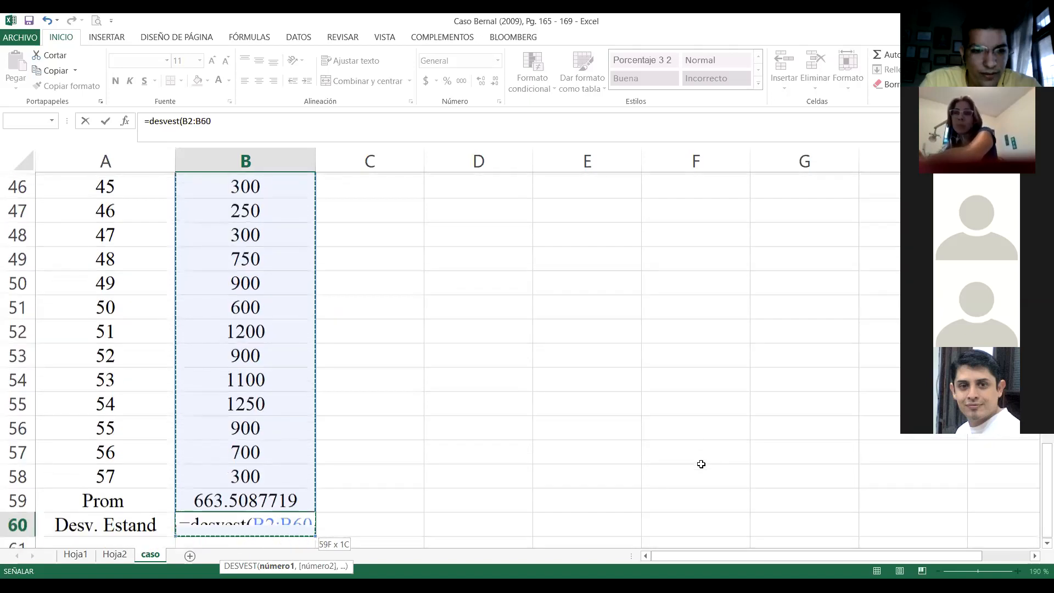
{"action": "key", "text": "shift+Up"}
{"action": "key", "text": "shift+Up"}
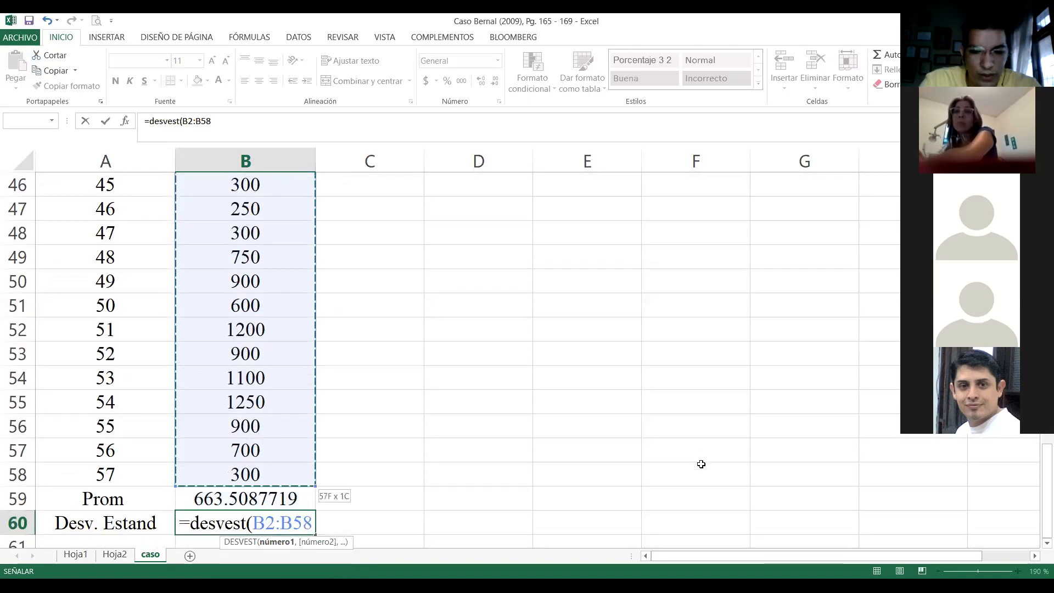
{"action": "key", "text": "Return"}
{"action": "key", "text": "Up"}
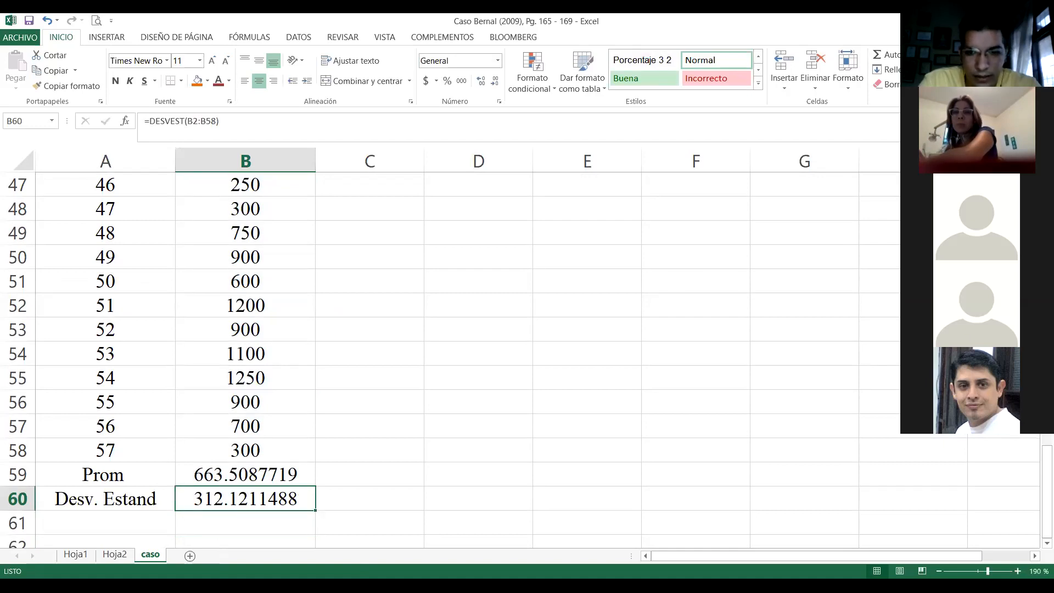
Format the average and standard deviation in B59:B60 with the dollar accounting format.
{"action": "key", "text": "alt+Tab"}
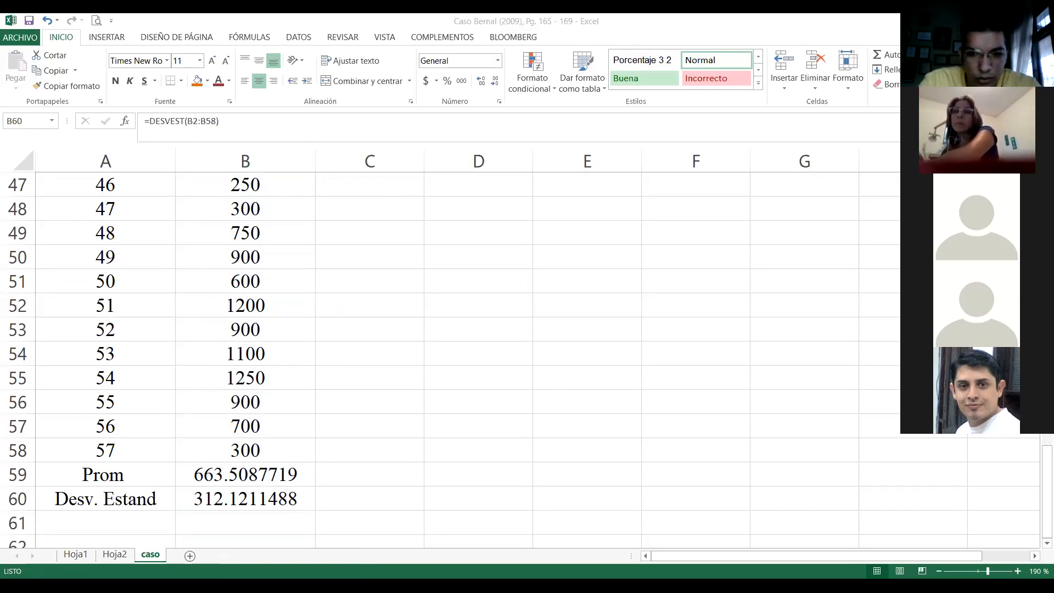
{"action": "key", "text": "alt+Tab"}
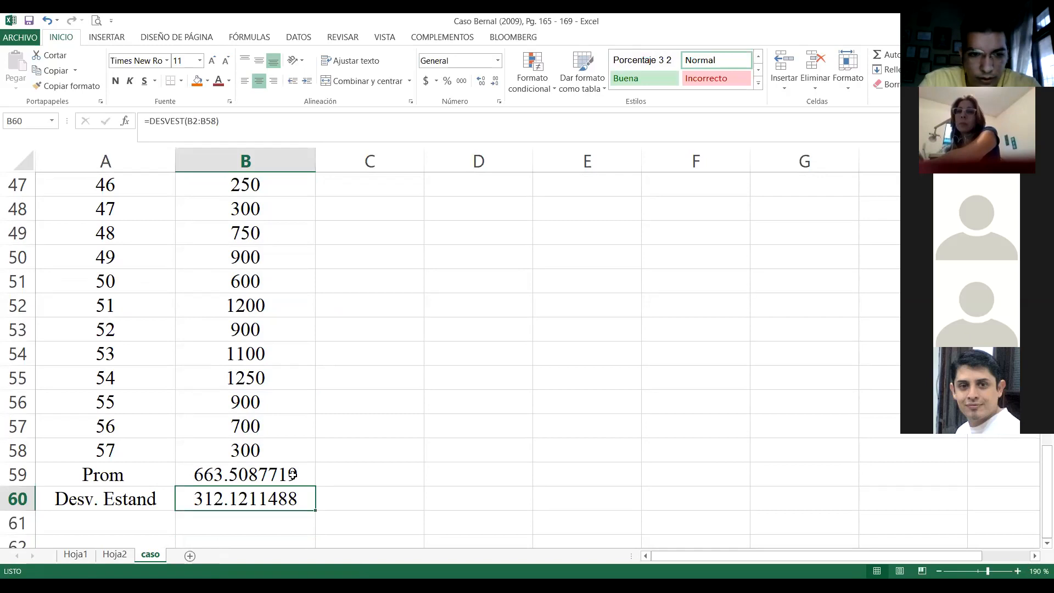
{"action": "left_click_drag", "start_coordinate": [299, 474], "coordinate": [300, 497]}
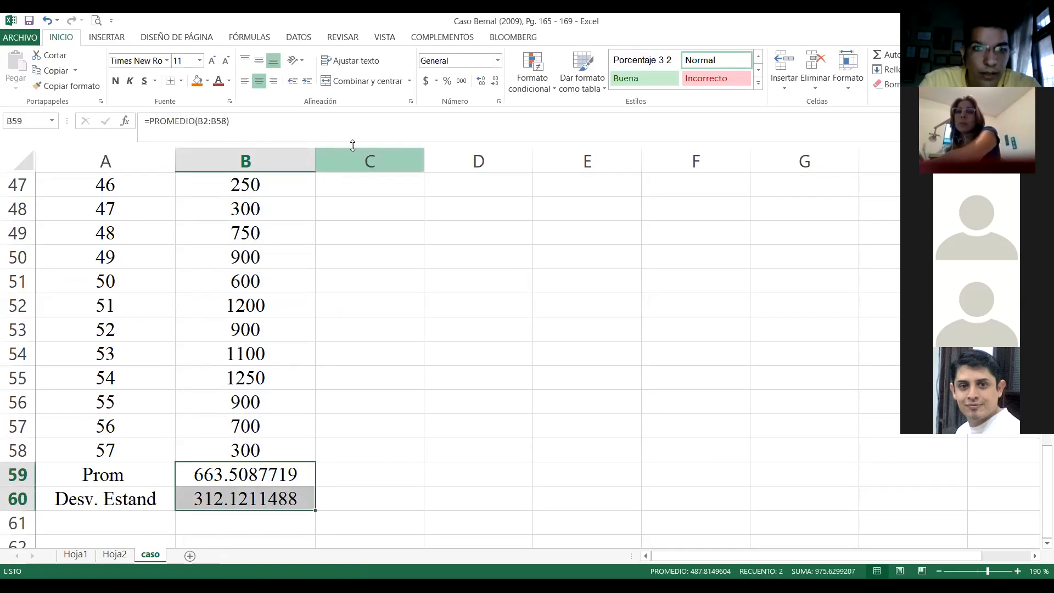
{"action": "left_click", "coordinate": [426, 82]}
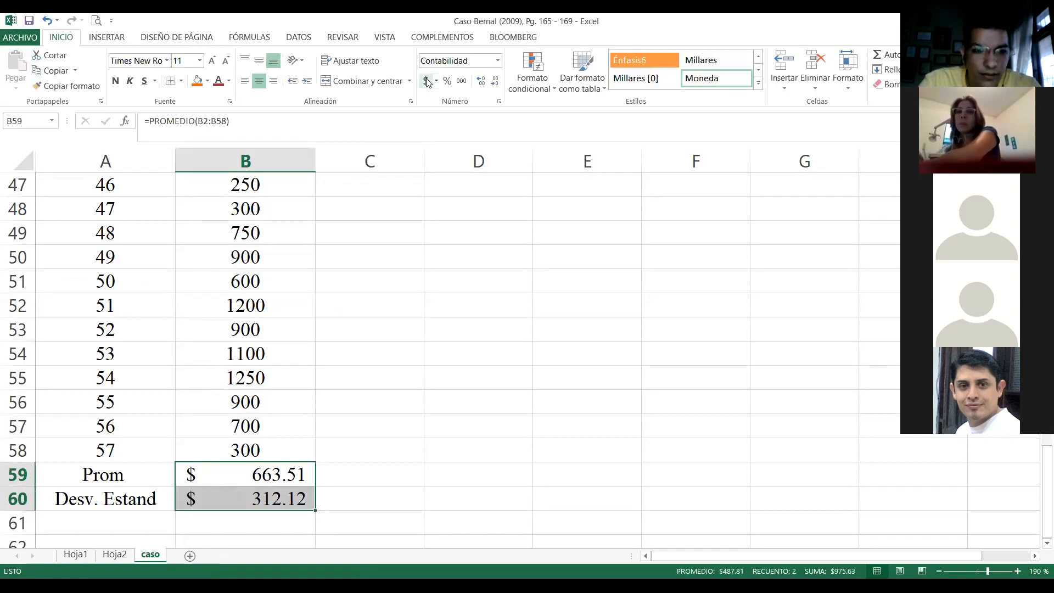
{"action": "left_click", "coordinate": [346, 497]}
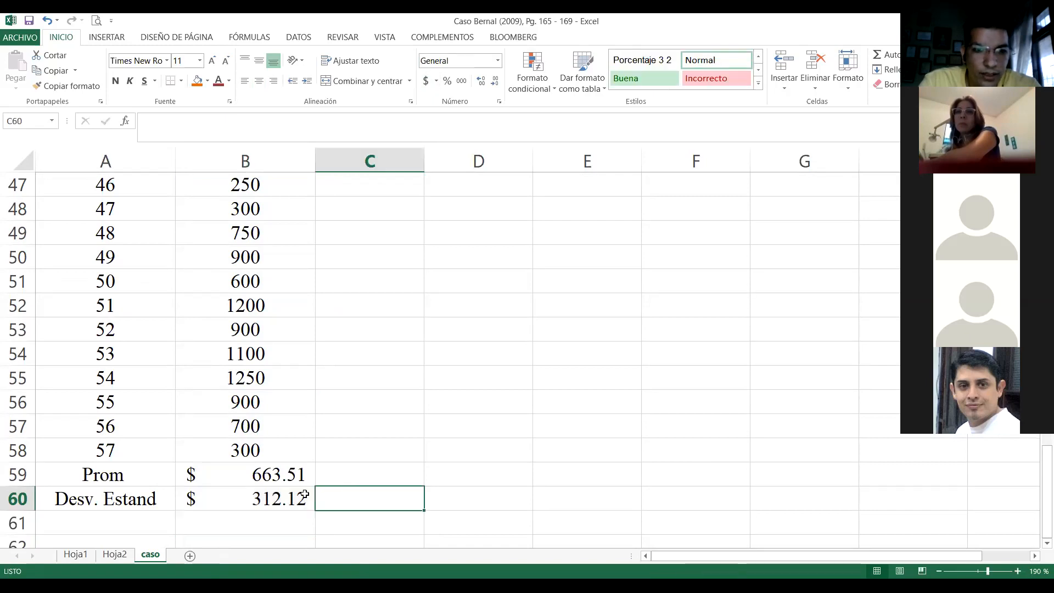
Enter the note <-=DESVEST() in C60 beside the standard deviation, leaving out the cell range.
{"action": "left_click", "coordinate": [291, 497]}
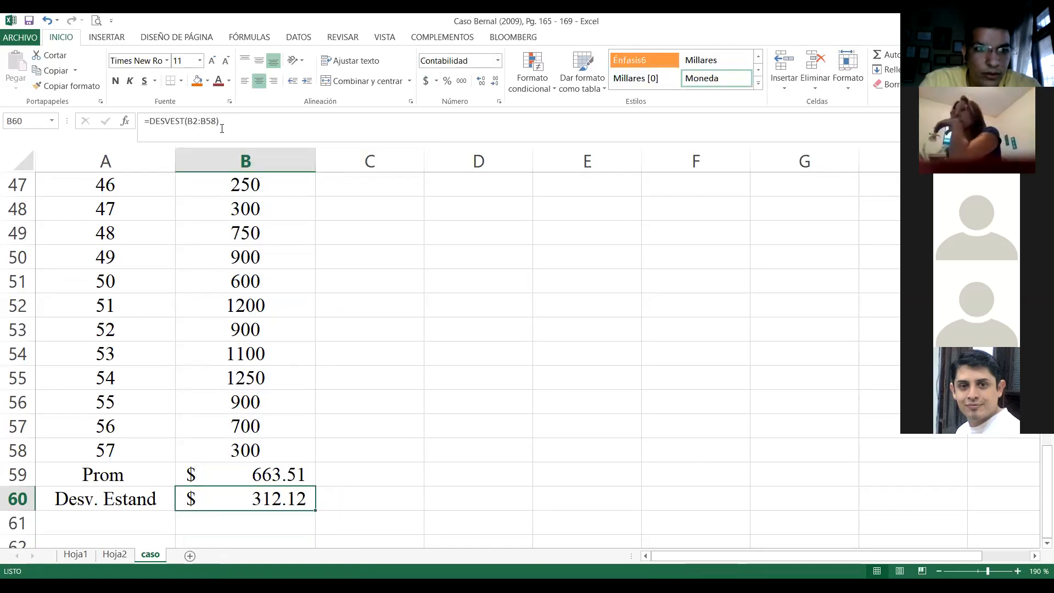
{"action": "left_click", "coordinate": [140, 117]}
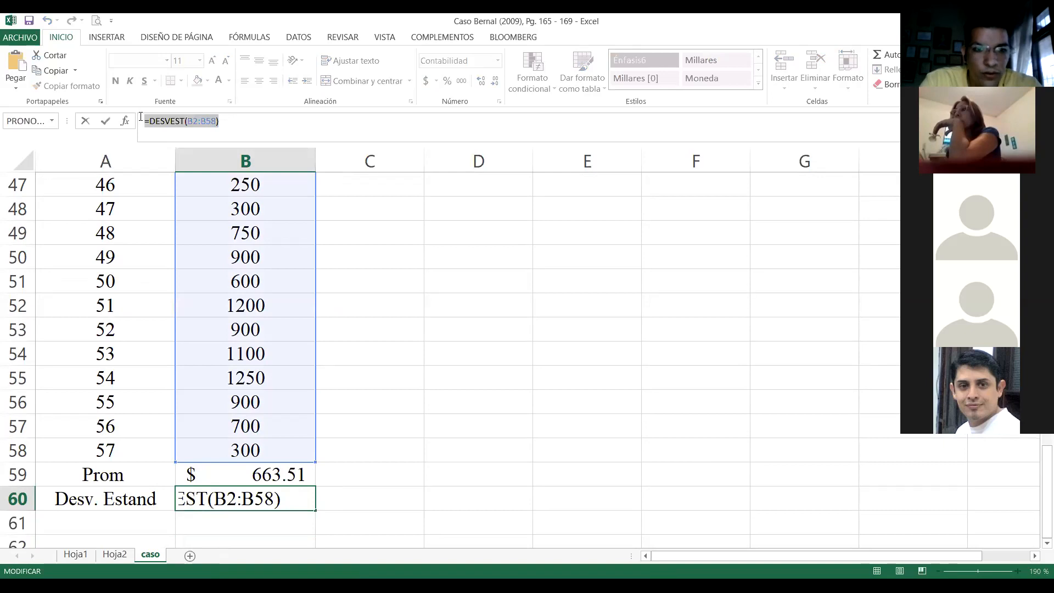
{"action": "key", "text": "Escape"}
{"action": "key", "text": "Right"}
{"action": "type", "text": "<-"}
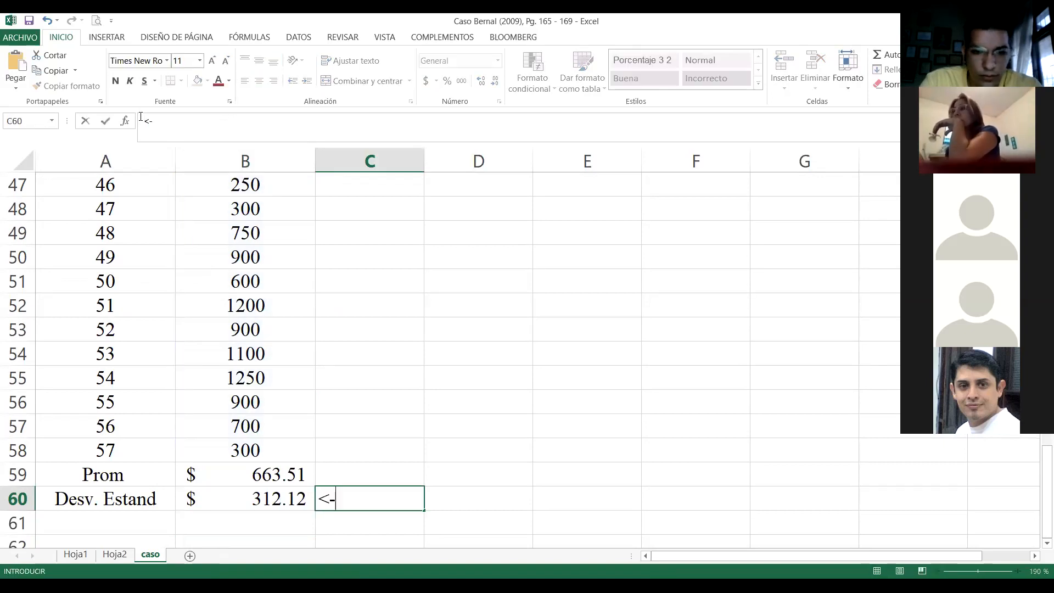
{"action": "type", "text": "=DESVEST(B2:B58)"}
{"action": "key", "text": "Left"}
{"action": "key", "text": "Right"}
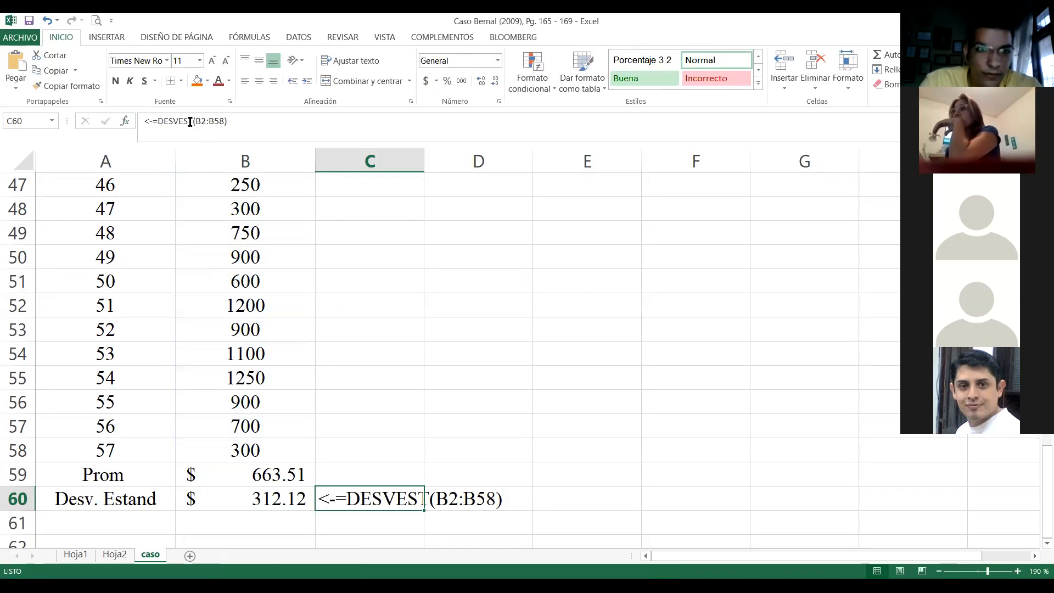
{"action": "left_click_drag", "start_coordinate": [226, 120], "coordinate": [198, 121]}
{"action": "key", "text": "BackSpace"}
{"action": "key", "text": "Return"}
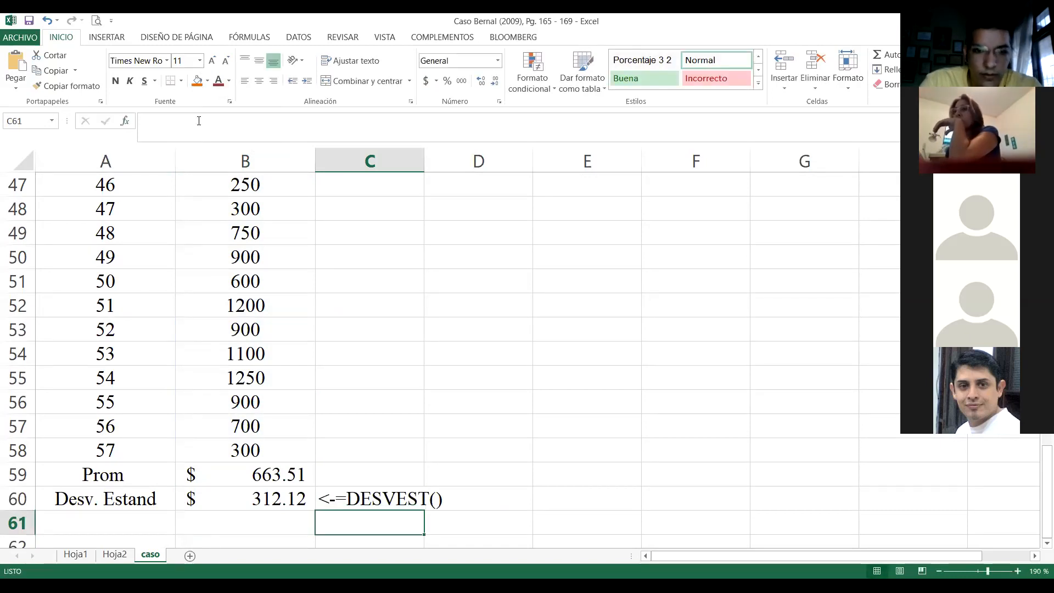
Go back up the spending column to A1 to review the data headings, requested tasks and statistical moments.
{"action": "key", "text": "Up"}
{"action": "key", "text": "Left"}
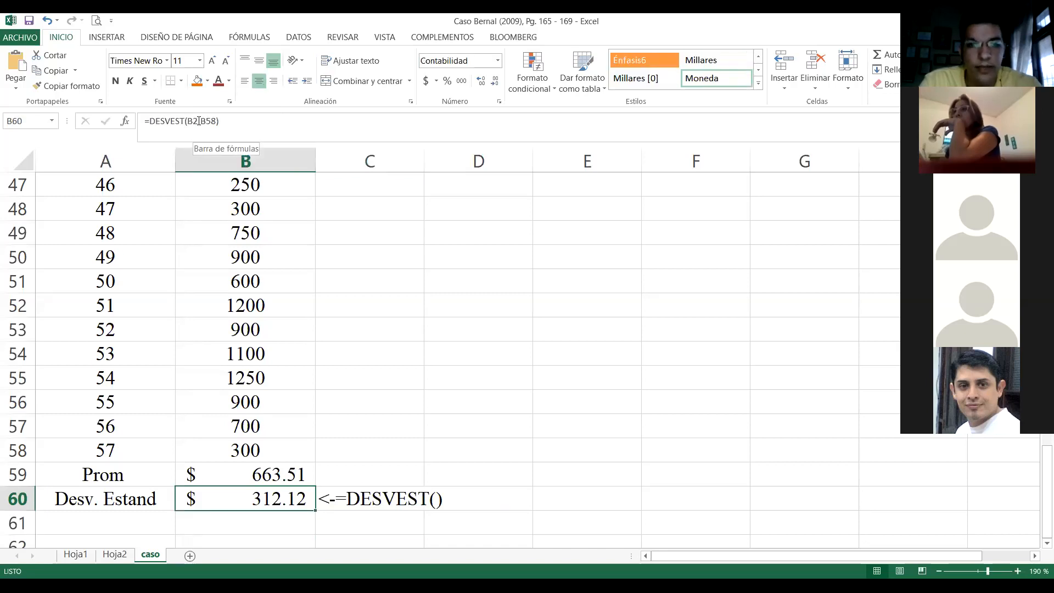
{"action": "key", "text": "Up"}
{"action": "key", "text": "Up"}
{"action": "key", "text": "Up"}
{"action": "key", "text": "Up"}
{"action": "key", "text": "Up"}
{"action": "key", "text": "Up"}
{"action": "key", "text": "Up"}
{"action": "key", "text": "Up"}
{"action": "key", "text": "Up"}
{"action": "key", "text": "Up"}
{"action": "key", "text": "Up"}
{"action": "key", "text": "Up"}
{"action": "key", "text": "Up"}
{"action": "key", "text": "Up"}
{"action": "key", "text": "Up"}
{"action": "key", "text": "Up"}
{"action": "key", "text": "Up"}
{"action": "key", "text": "Up"}
{"action": "key", "text": "Up"}
{"action": "key", "text": "Up"}
{"action": "key", "text": "Up"}
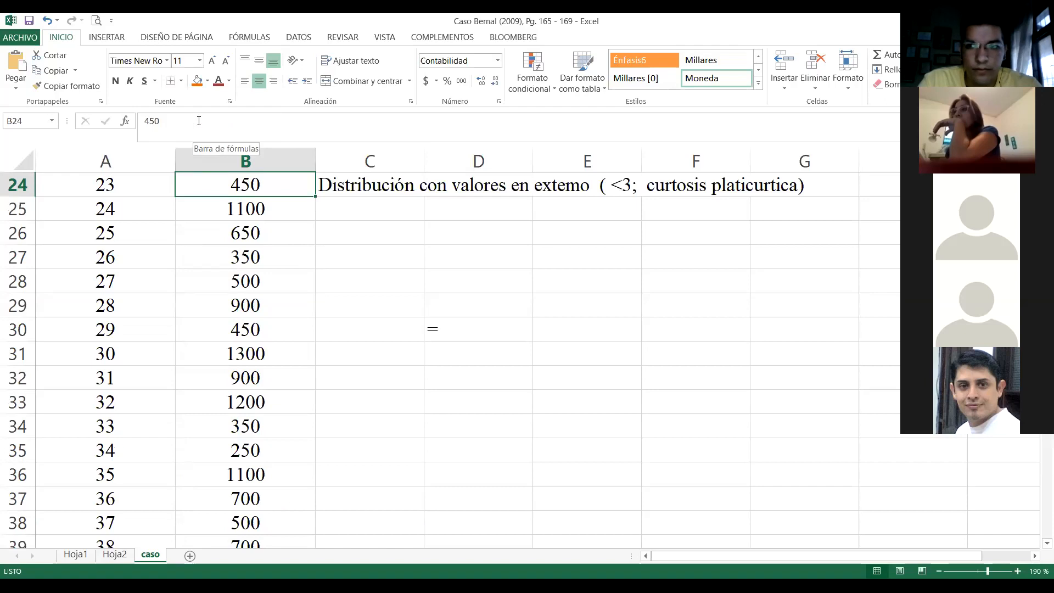
{"action": "key", "text": "Up"}
{"action": "key", "text": "Up"}
{"action": "key", "text": "Up"}
{"action": "key", "text": "Up"}
{"action": "key", "text": "Up"}
{"action": "key", "text": "Up"}
{"action": "key", "text": "Up"}
{"action": "key", "text": "Up"}
{"action": "key", "text": "Up"}
{"action": "key", "text": "Up"}
{"action": "key", "text": "Up"}
{"action": "key", "text": "Up"}
{"action": "key", "text": "Up"}
{"action": "key", "text": "Up"}
{"action": "key", "text": "Up"}
{"action": "key", "text": "Up"}
{"action": "key", "text": "Up"}
{"action": "key", "text": "Up"}
{"action": "key", "text": "Up"}
{"action": "key", "text": "Up"}
{"action": "key", "text": "Left"}
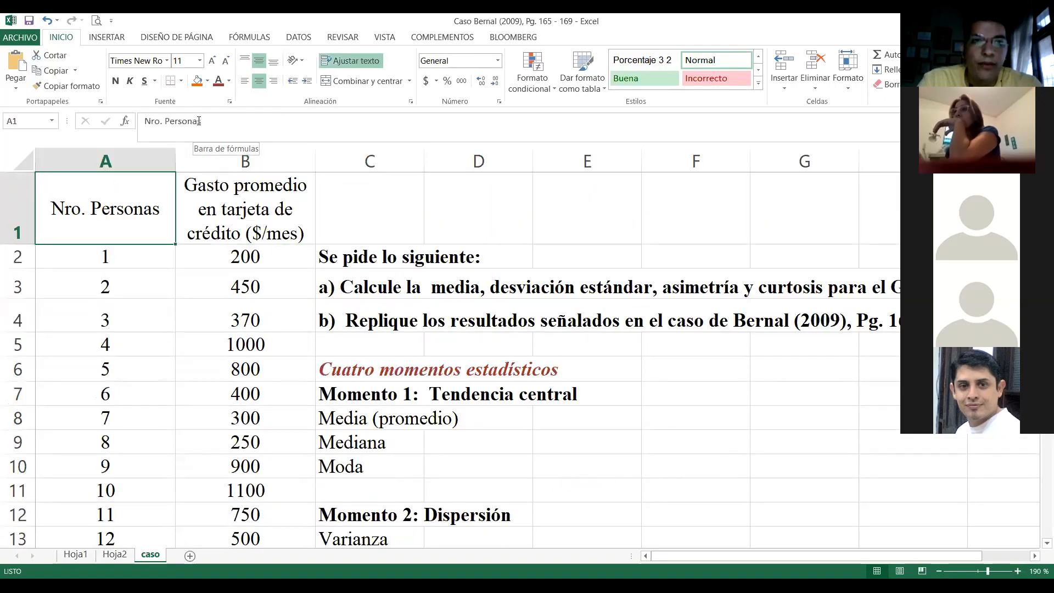